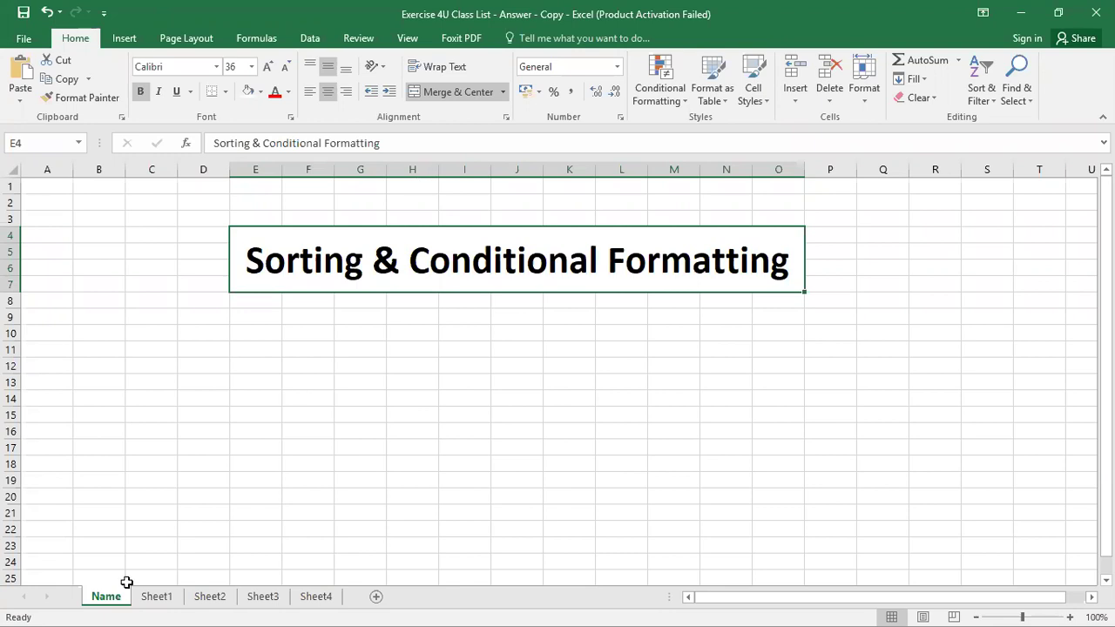
Open Sheet1 and examine the class list's column headings and records down to the last row
left_click(158, 598)
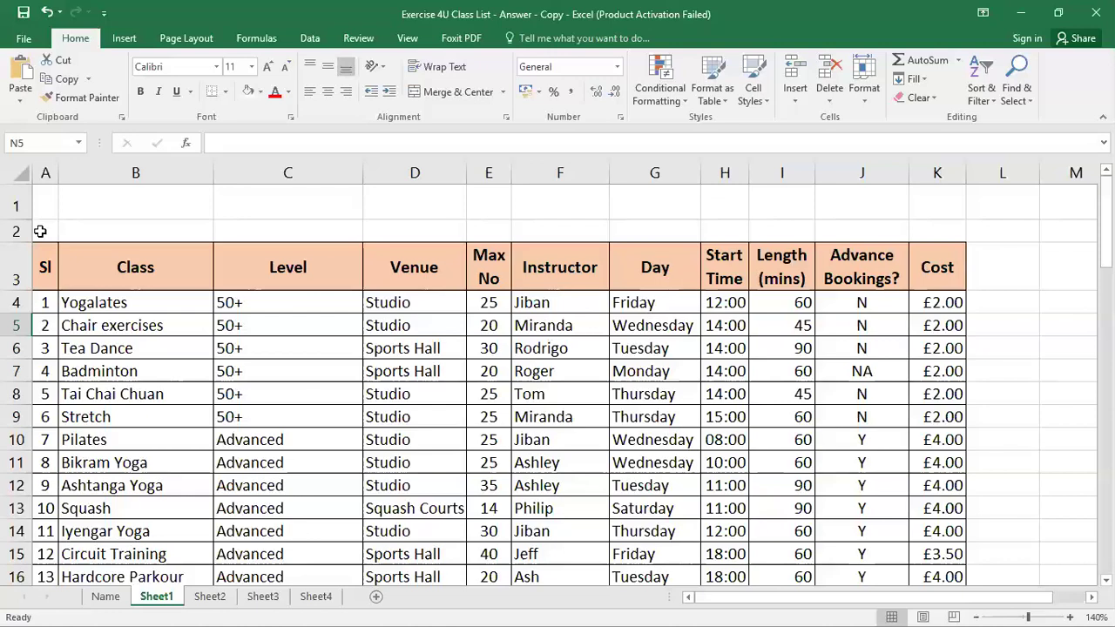
left_click(727, 259)
left_click(780, 277)
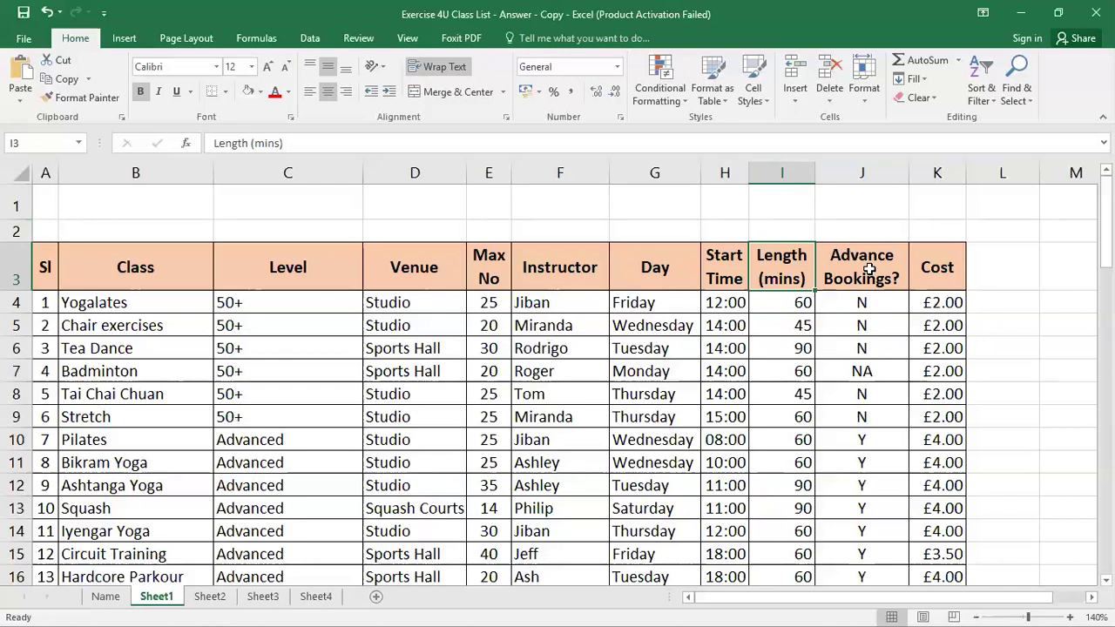
left_click(942, 267)
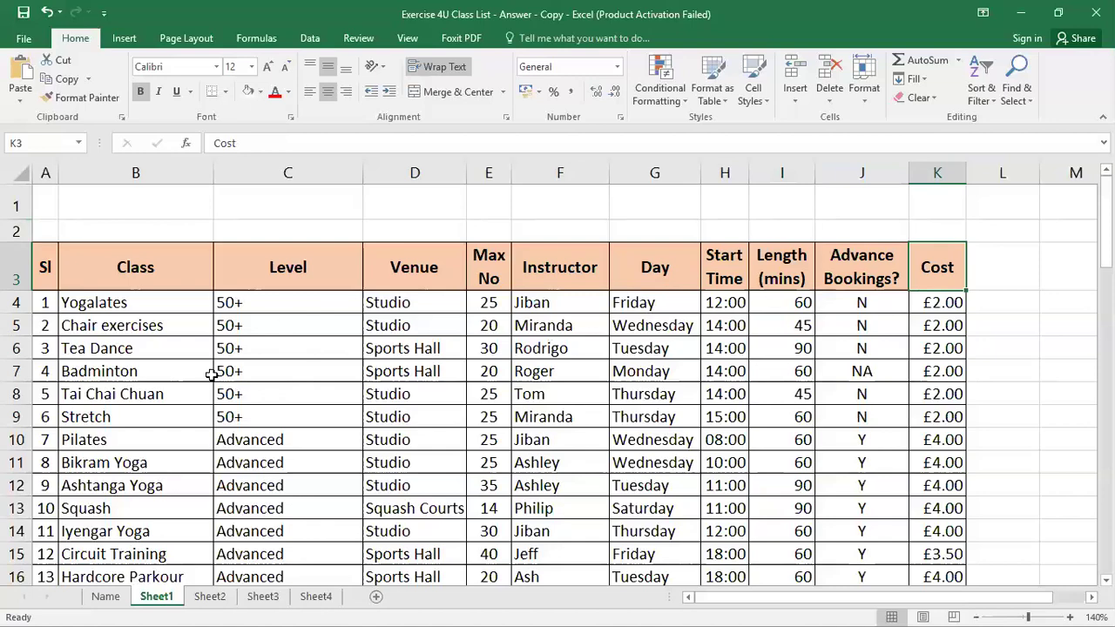
scroll(236, 340, "down", 2)
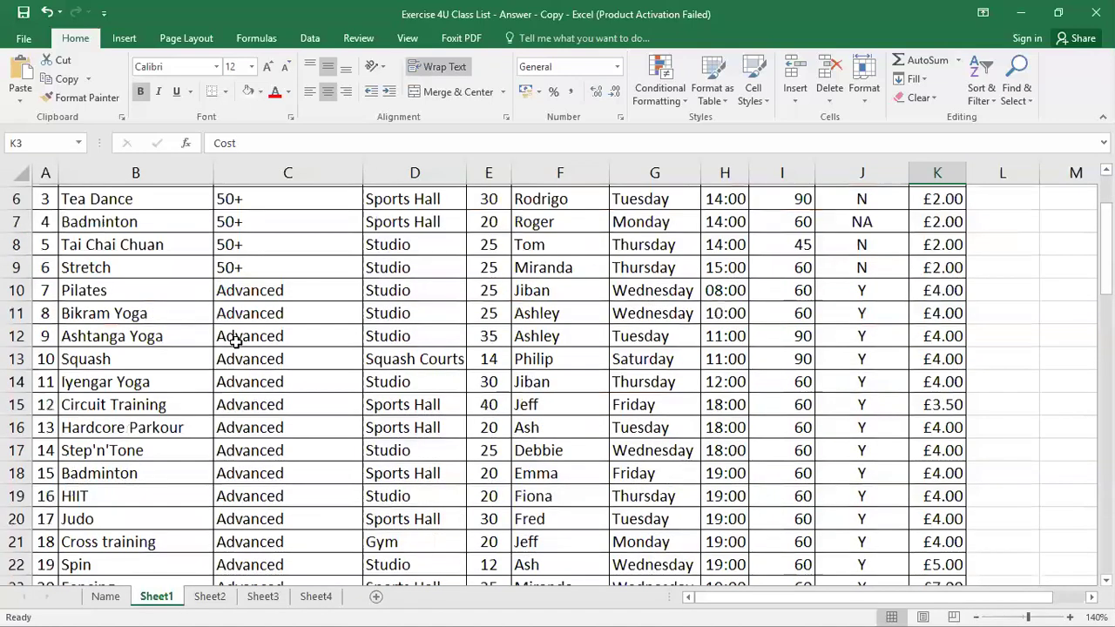
scroll(235, 349, "down", 3)
scroll(236, 349, "down", 4)
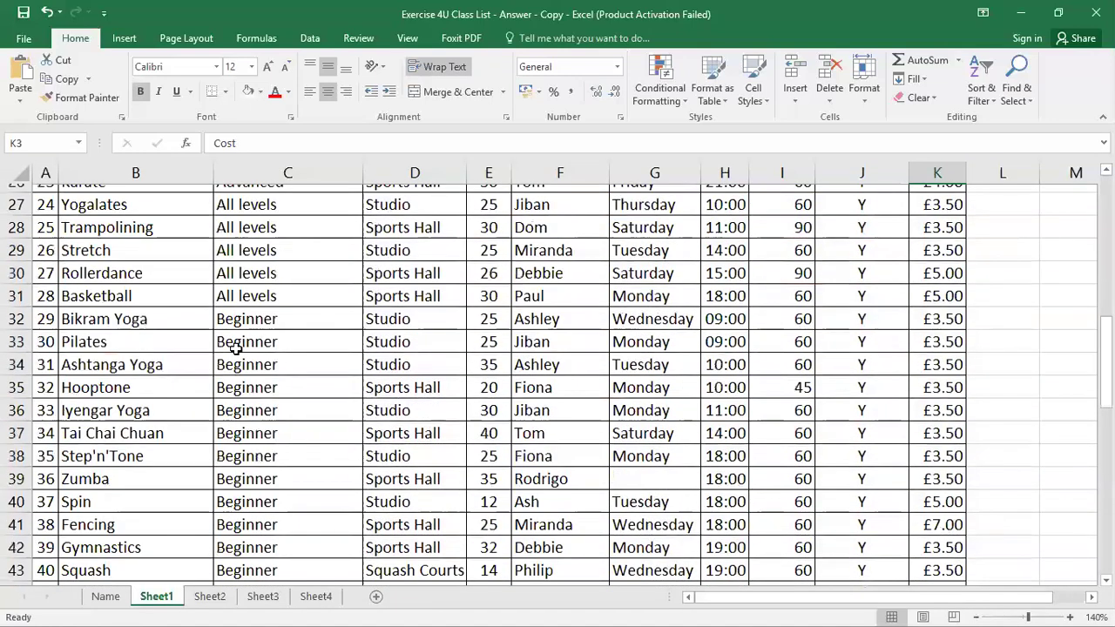
scroll(235, 348, "down", 6)
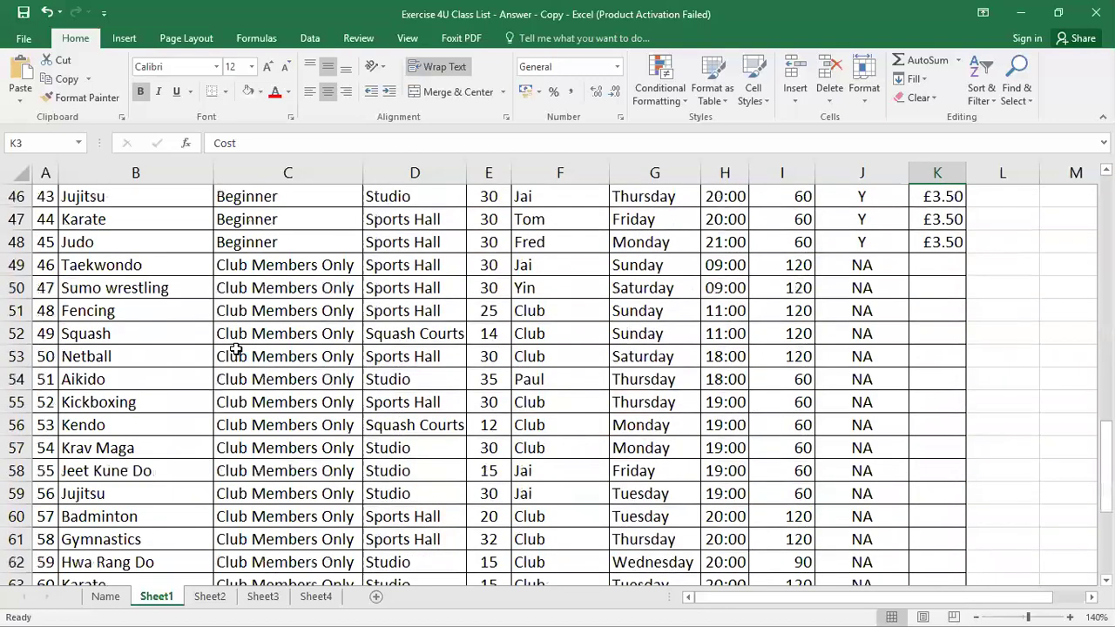
scroll(109, 566, "down", 4)
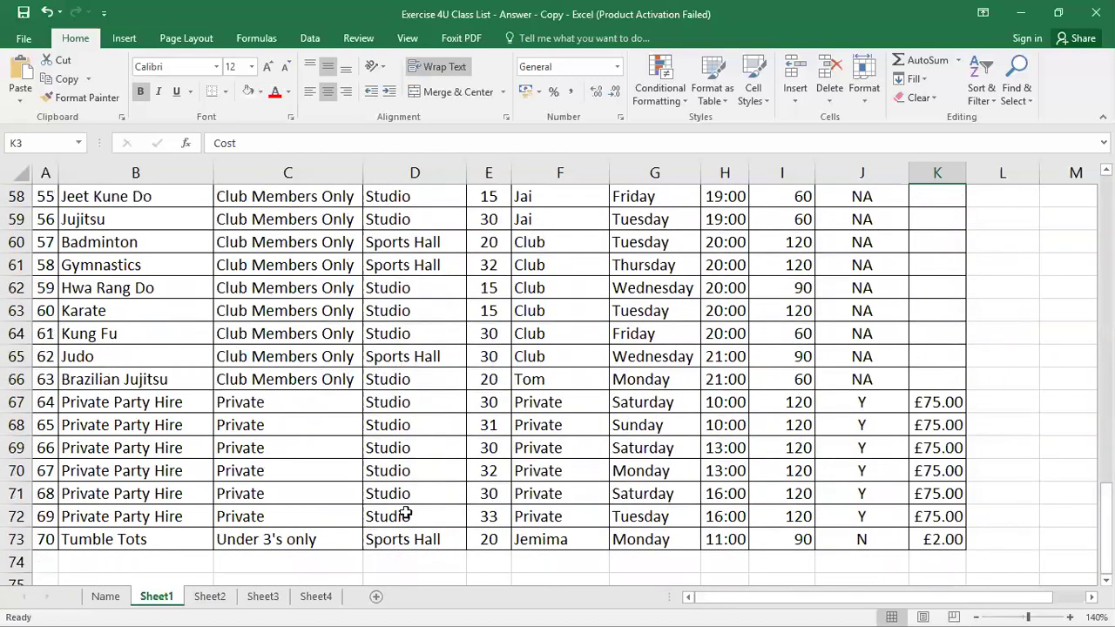
scroll(229, 518, "up", 13)
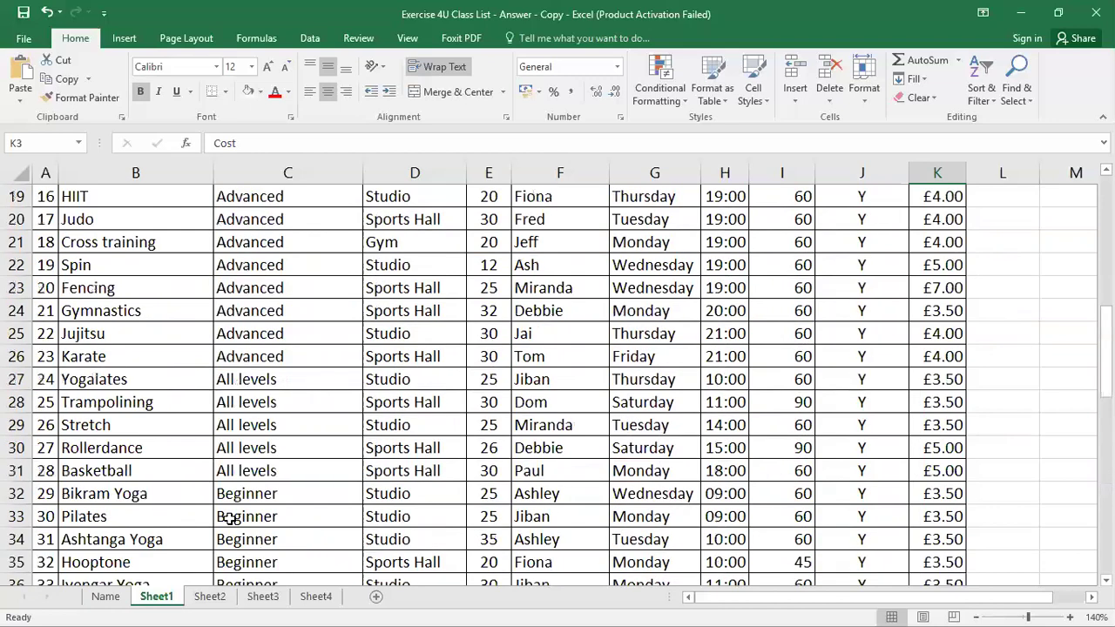
scroll(230, 519, "up", 6)
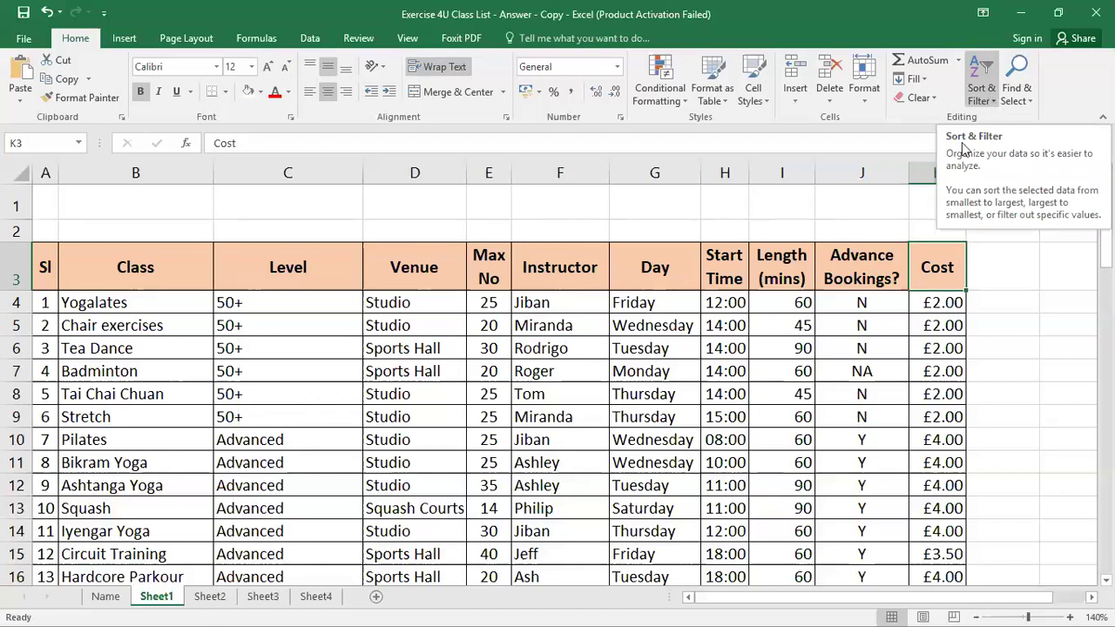
Turn on filtering for the class list's header row and fill the first record, Yogalates in row 4, with yellow
left_click(982, 92)
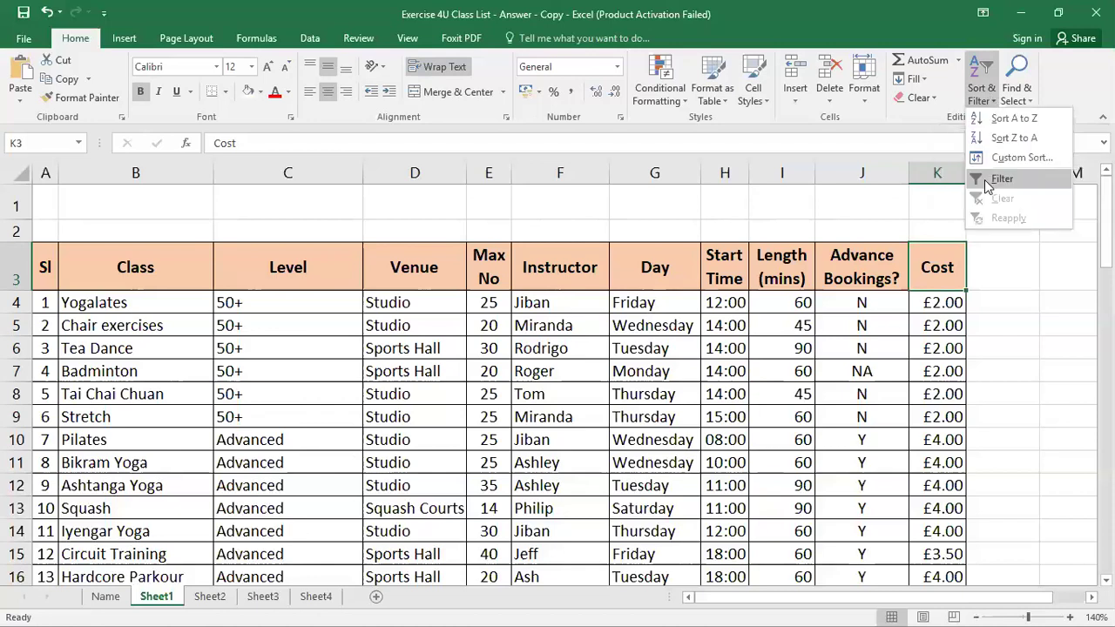
left_click(984, 177)
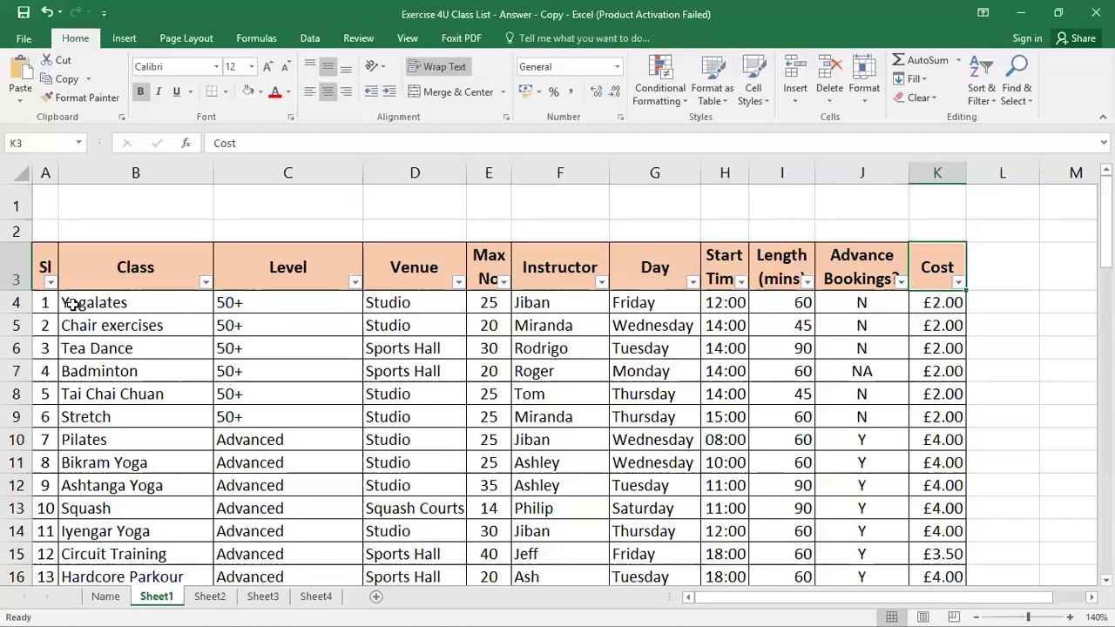
left_click_drag(39, 302, 941, 302)
left_click(260, 92)
left_click(289, 220)
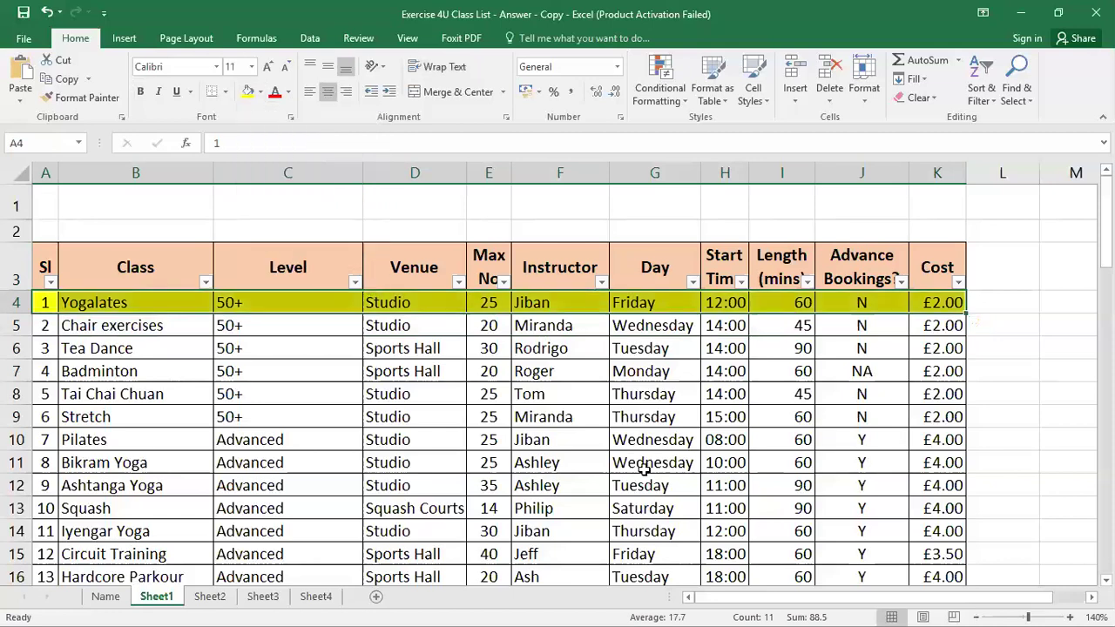
left_click(690, 424)
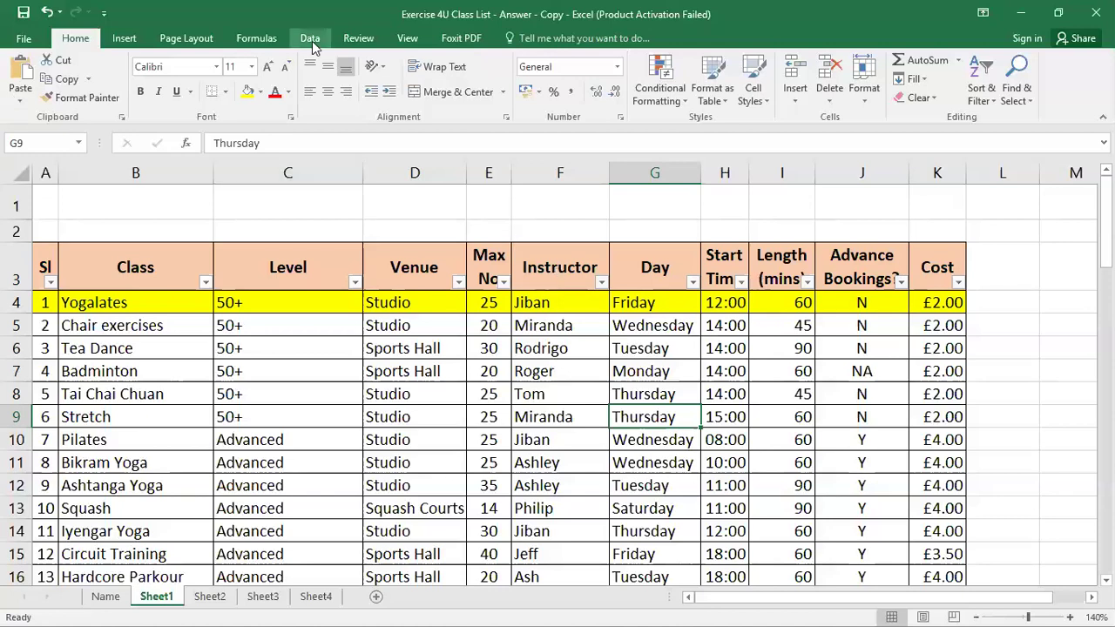
Set up a sort of the class list by the Day column, based on cell values
left_click(624, 253)
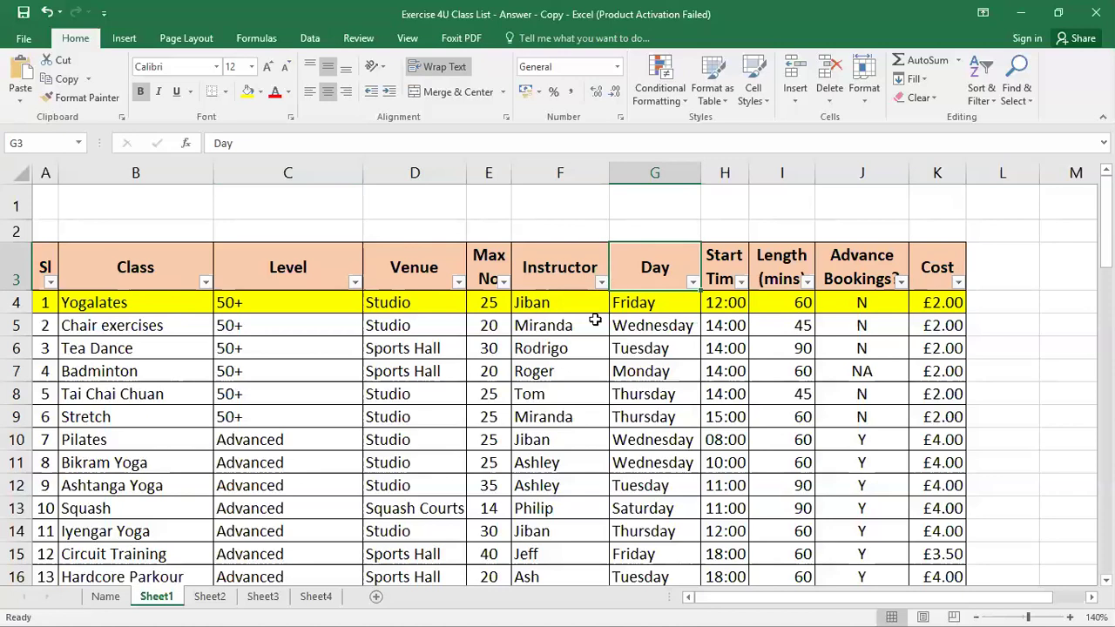
left_click(310, 38)
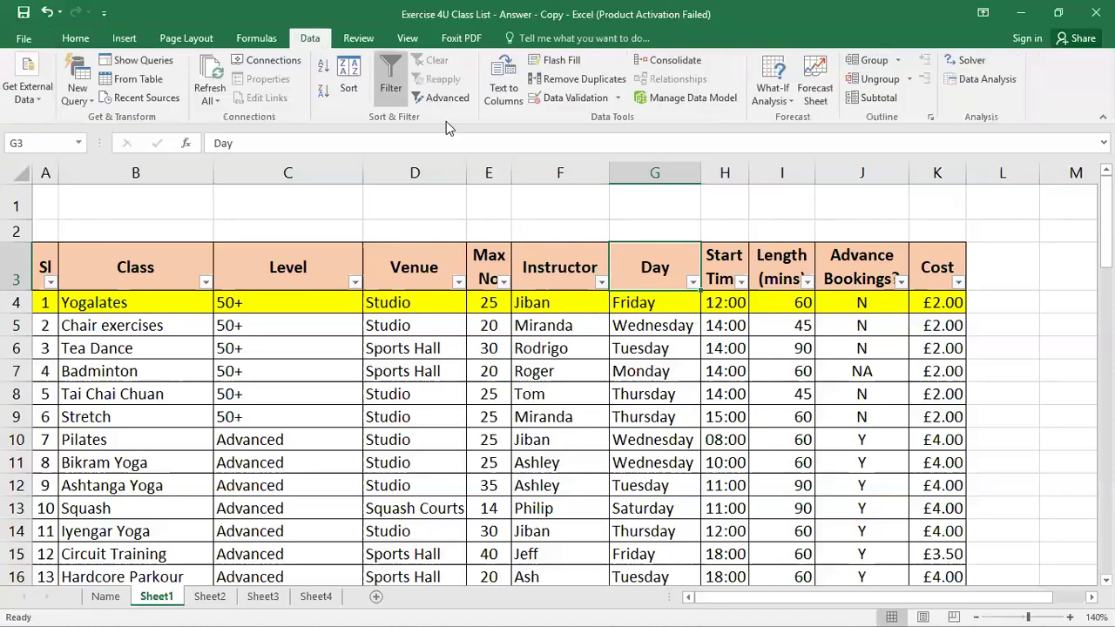
left_click(349, 73)
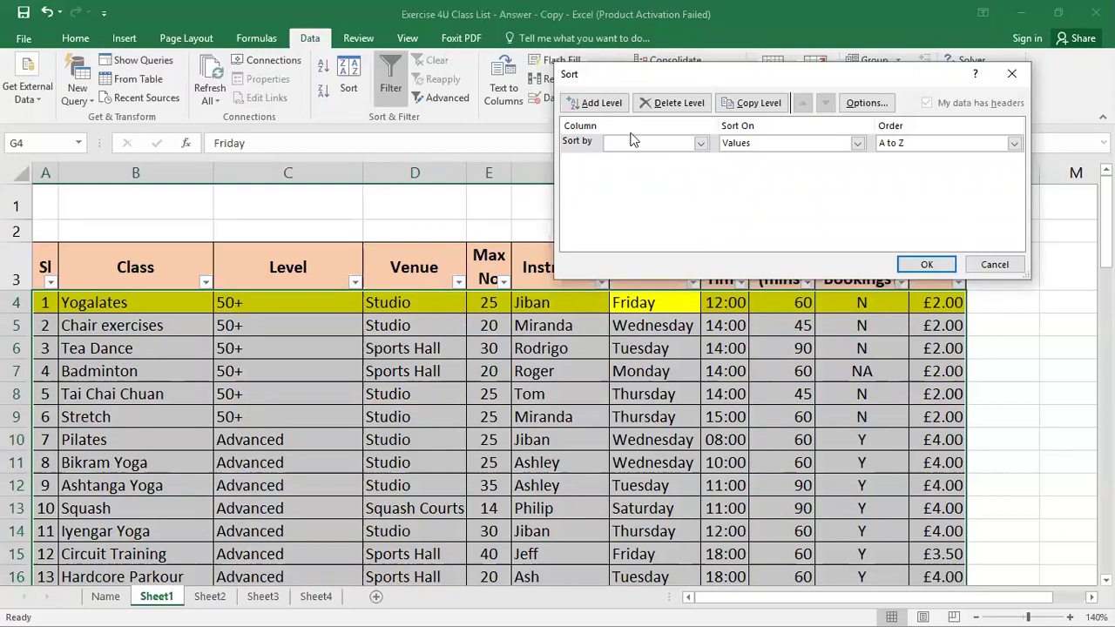
left_click_drag(623, 130, 673, 121)
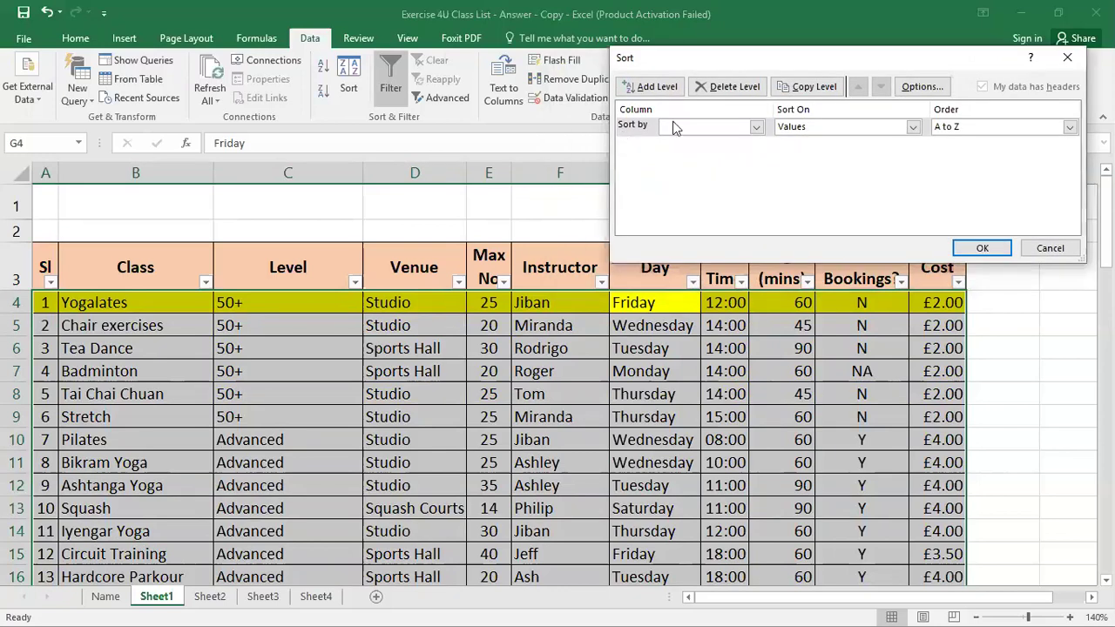
left_click(755, 127)
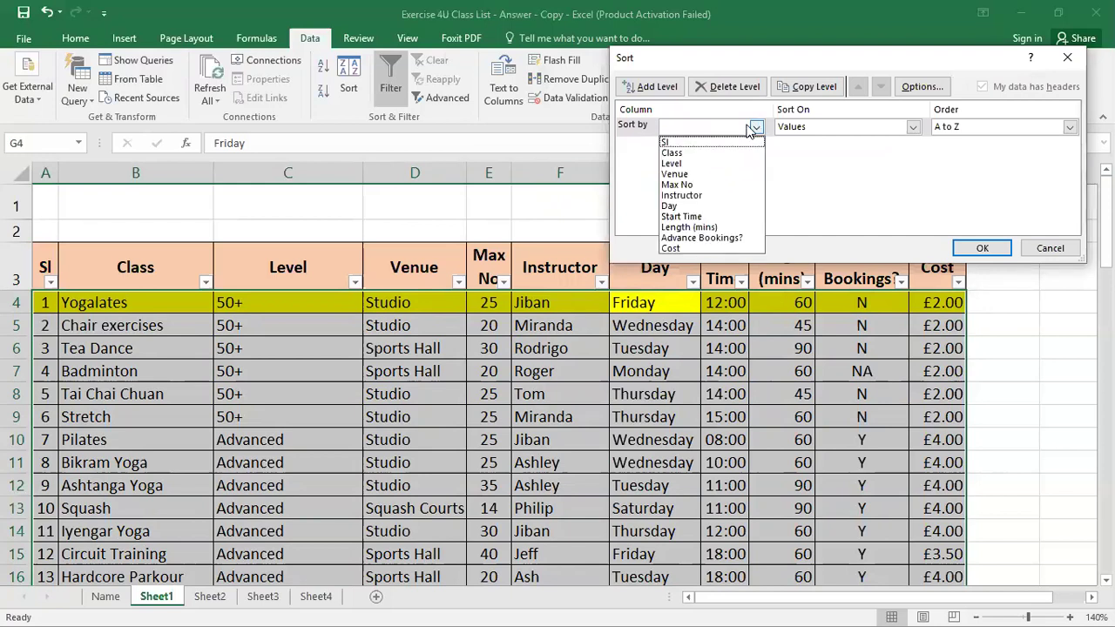
left_click(682, 206)
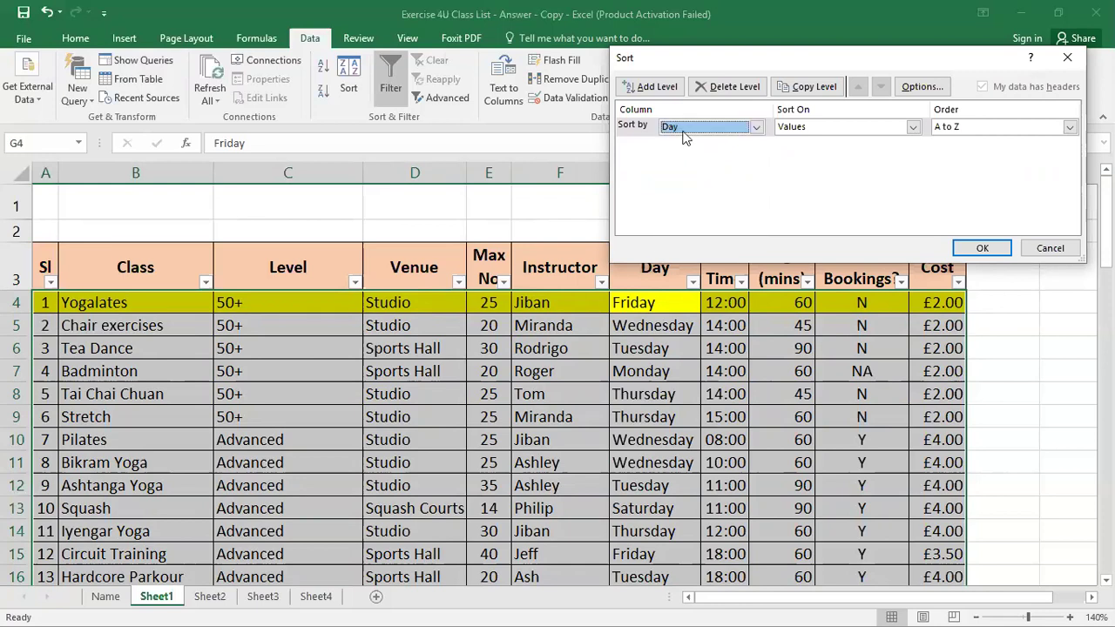
left_click(913, 128)
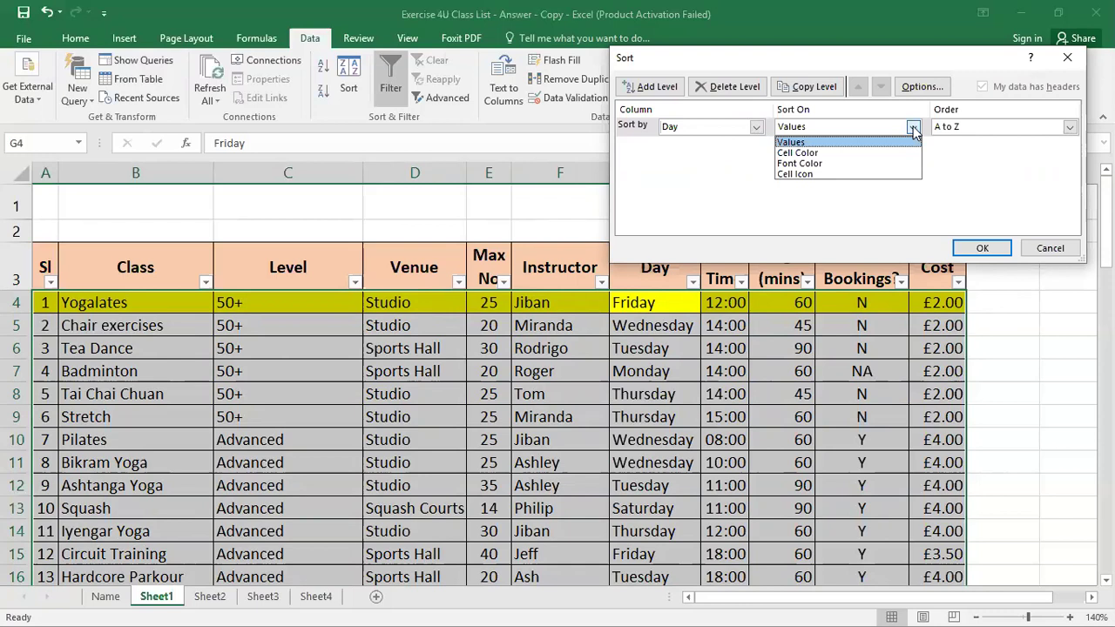
left_click(913, 130)
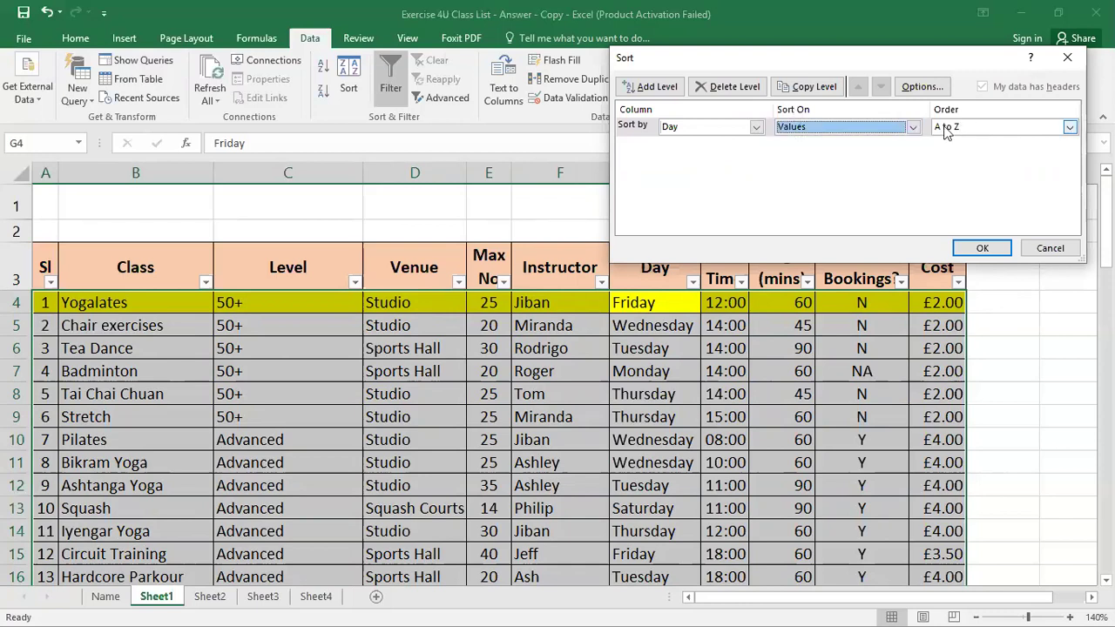
Set the sort order to the Monday-to-Sunday custom list with full day names and apply the sort
left_click(1070, 129)
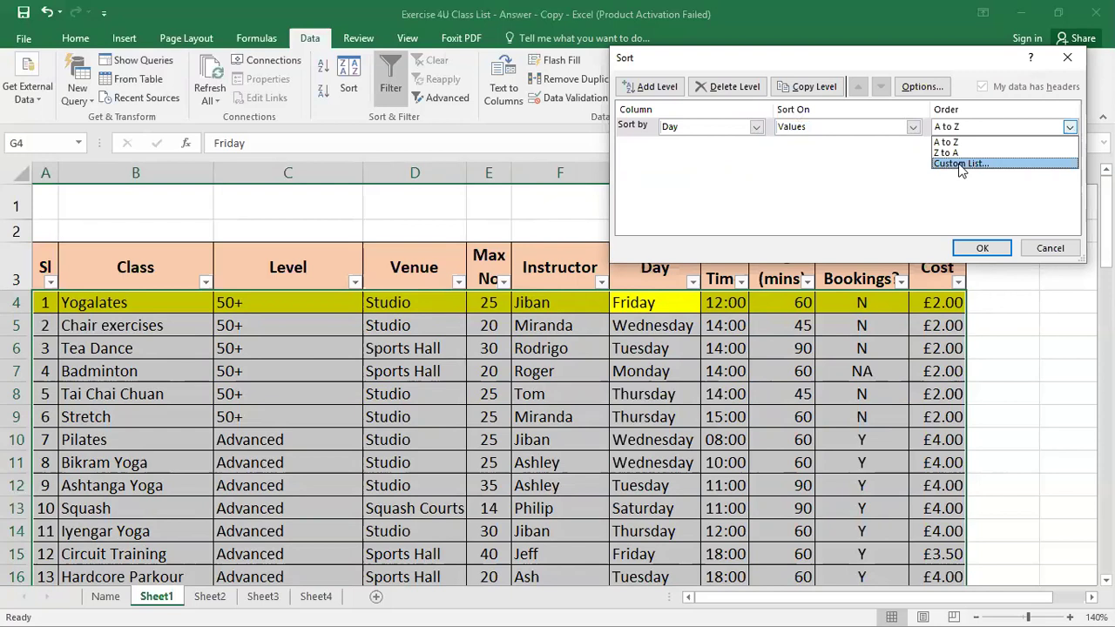
left_click(961, 164)
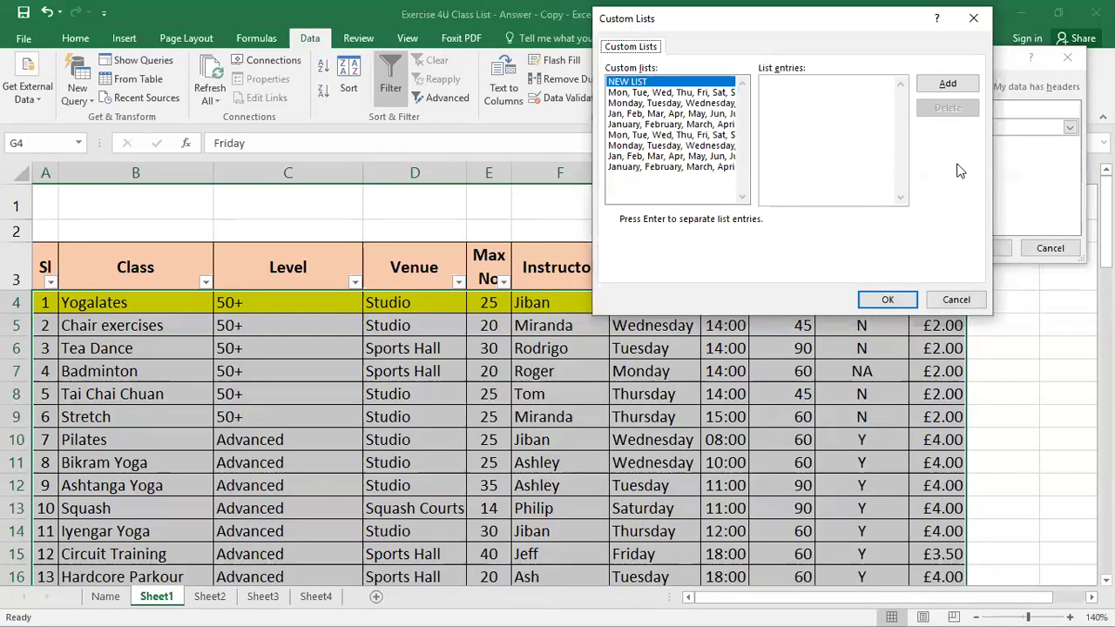
left_click(663, 104)
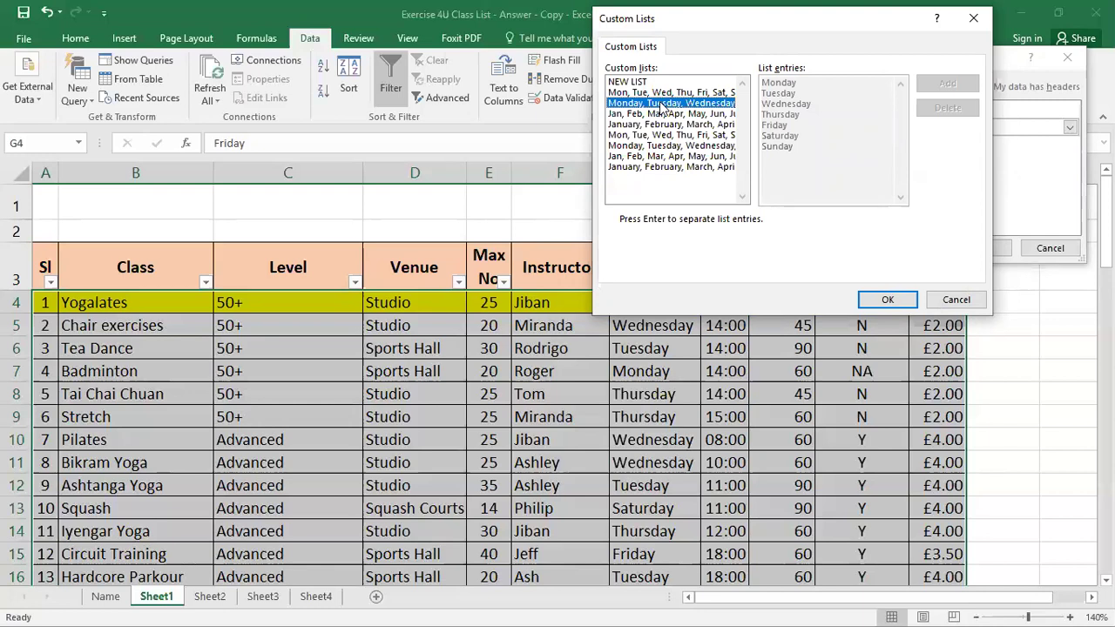
left_click(885, 300)
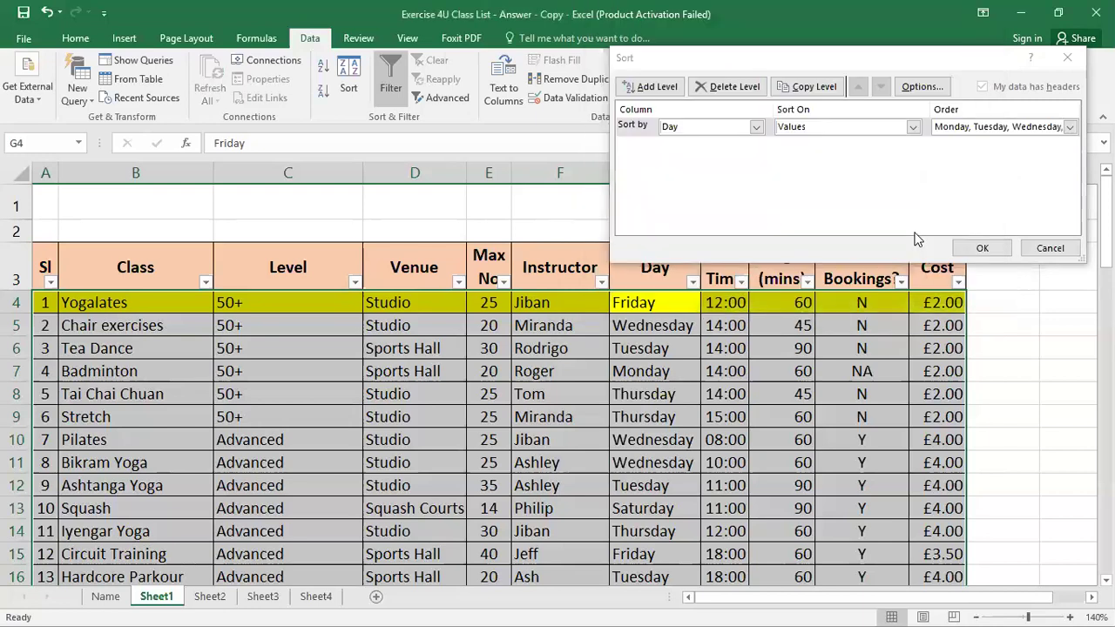
left_click(979, 250)
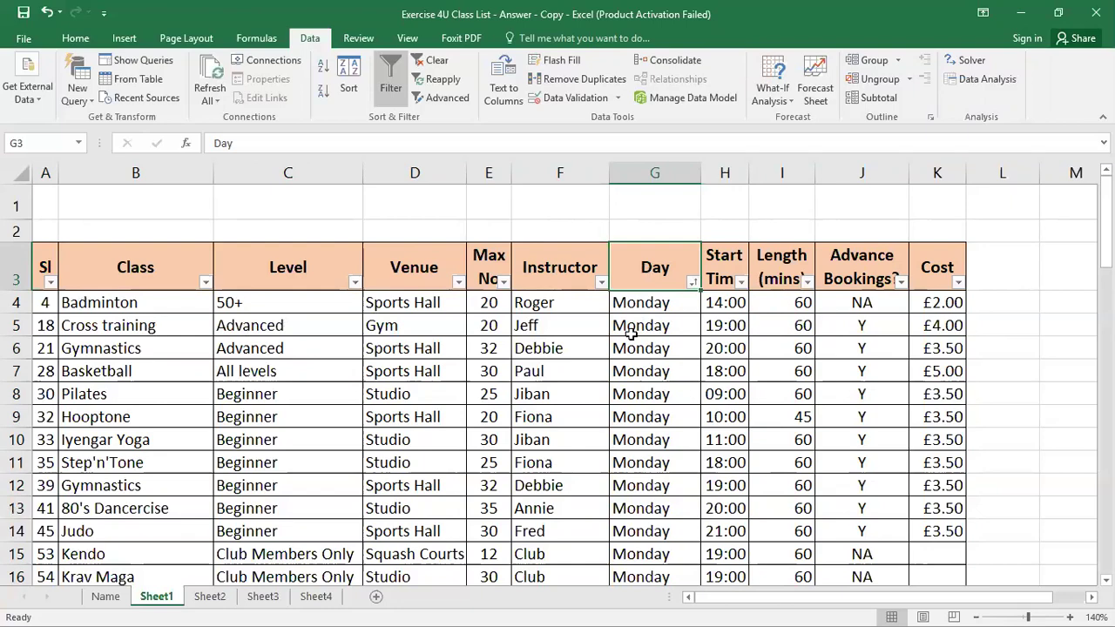
Examine the sorted class list down to the last row to check the order of the days
scroll(620, 375, "down", 3)
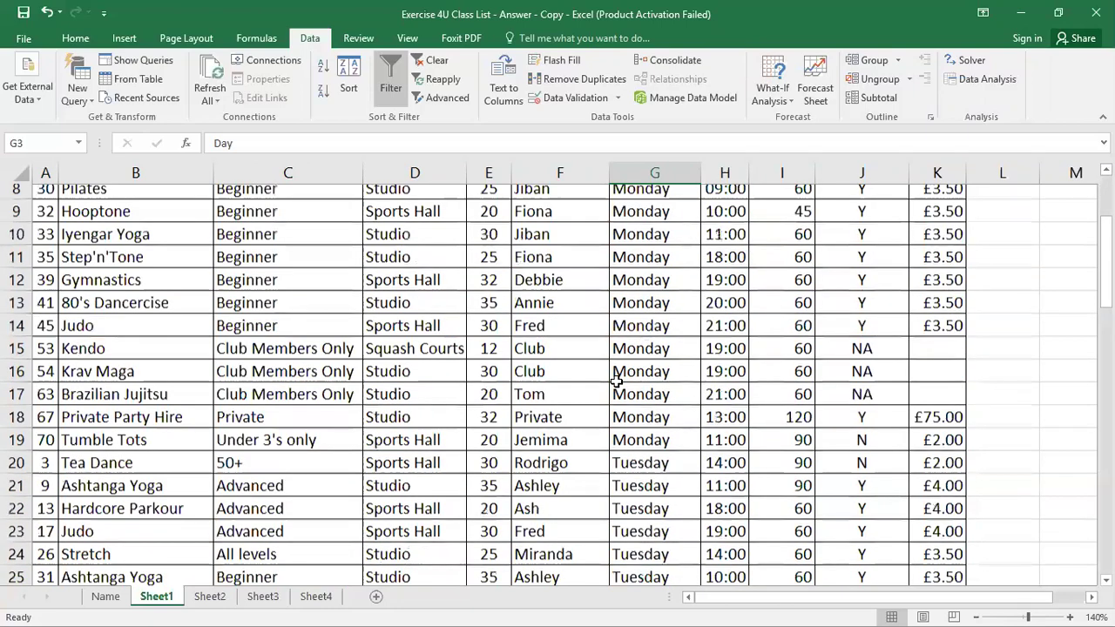
scroll(624, 401, "down", 1)
scroll(668, 413, "down", 2)
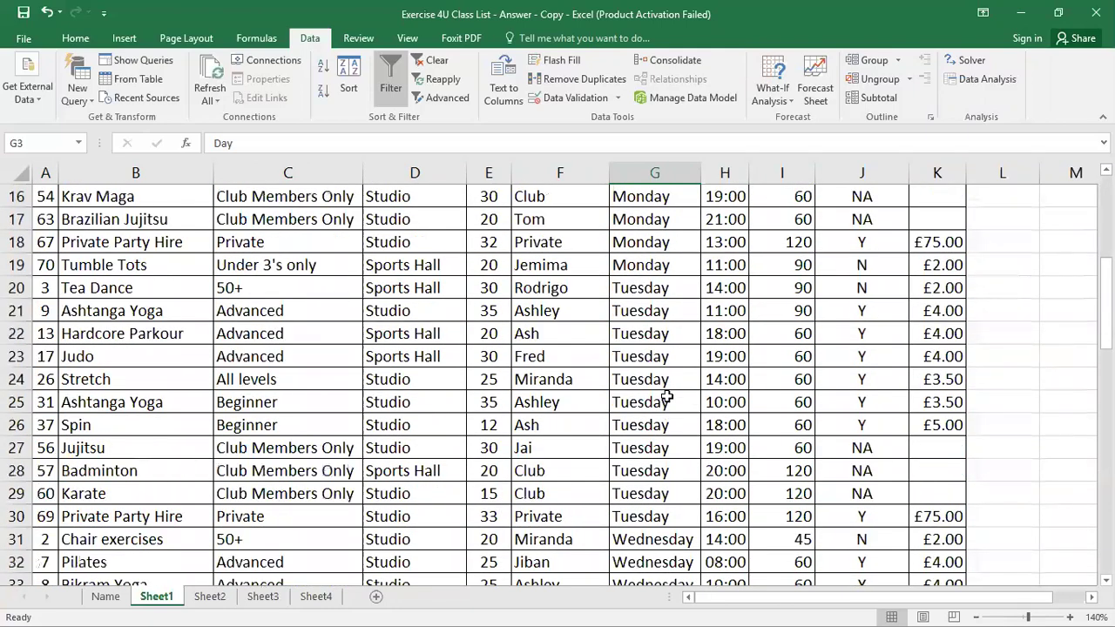
scroll(666, 397, "down", 2)
scroll(660, 396, "down", 4)
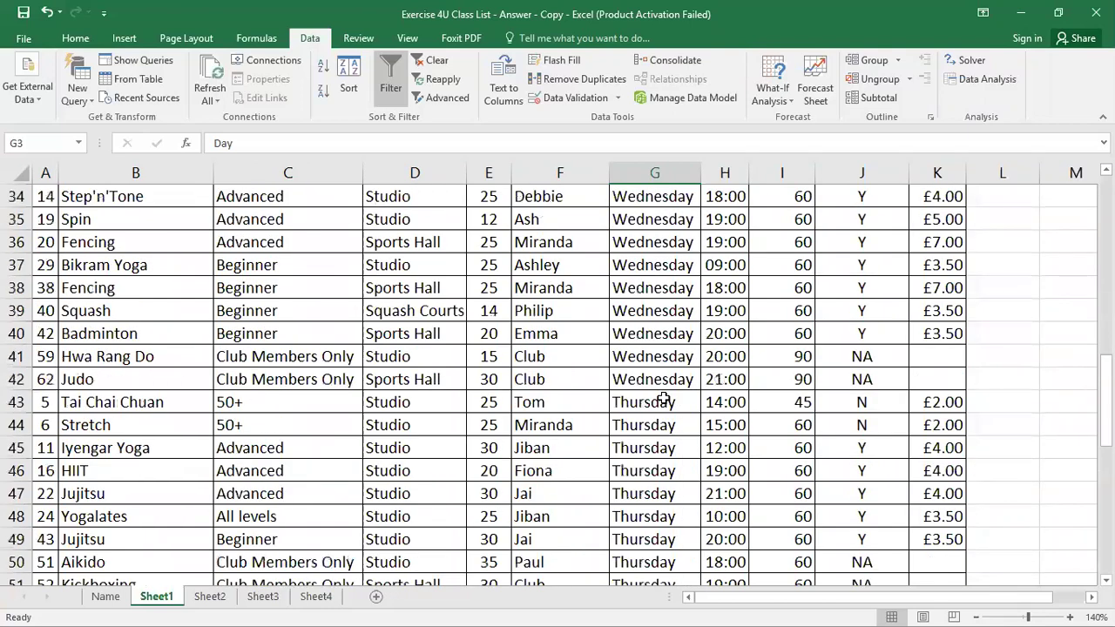
scroll(657, 401, "down", 3)
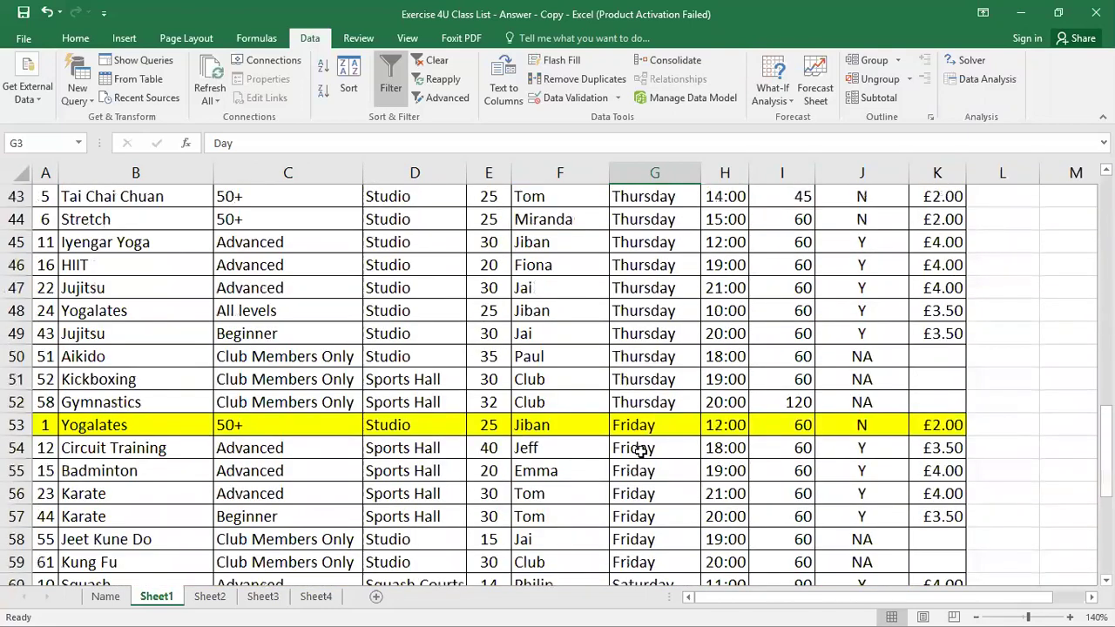
scroll(645, 466, "down", 3)
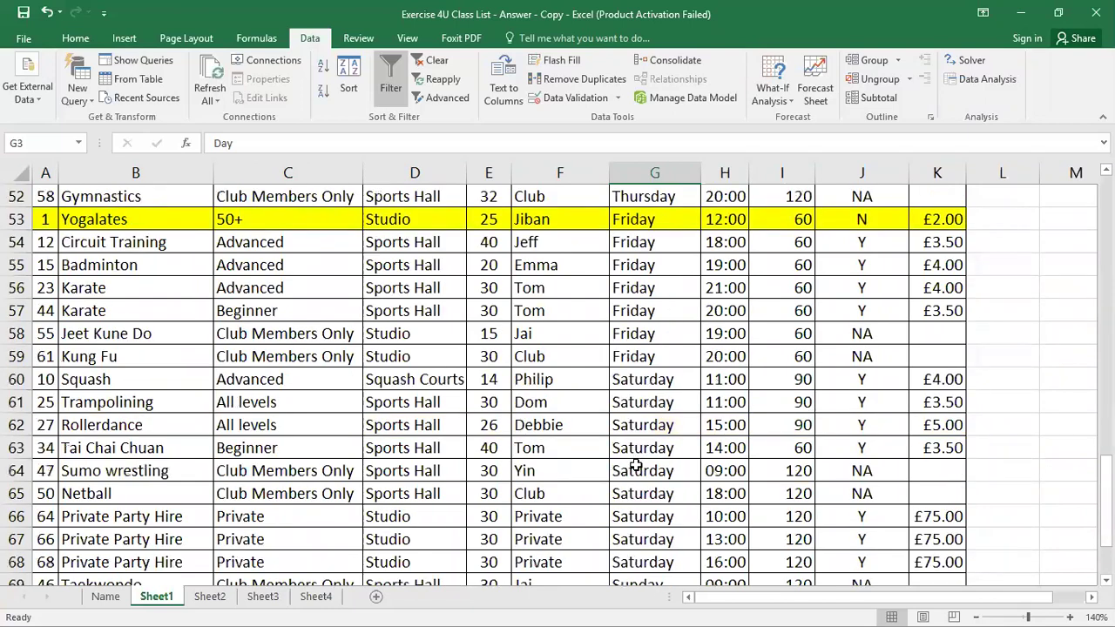
scroll(644, 468, "down", 3)
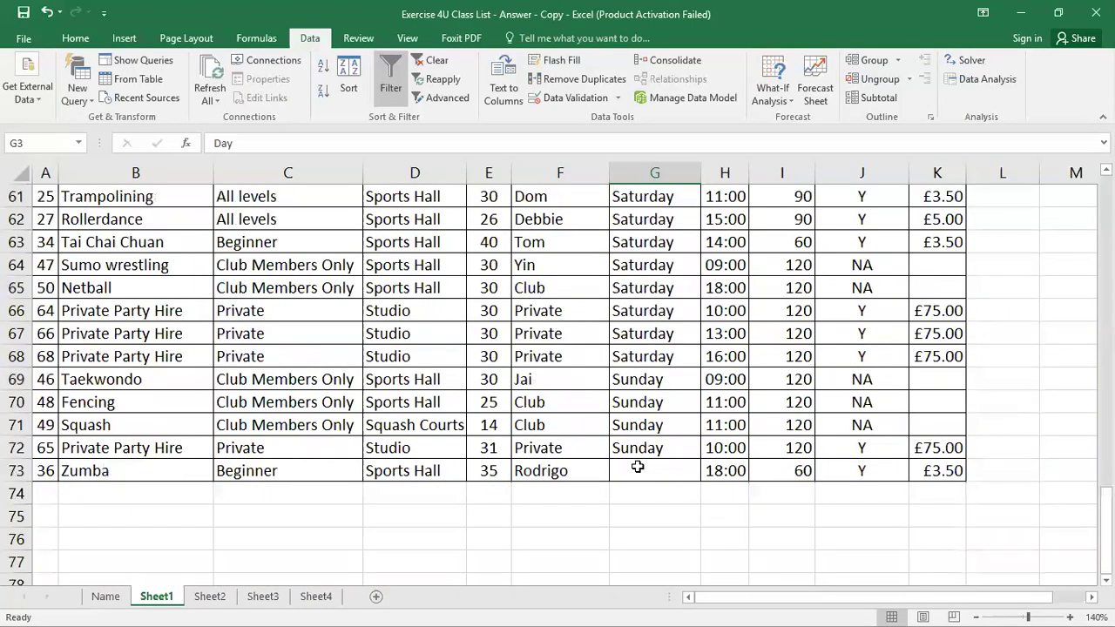
scroll(637, 467, "up", 16)
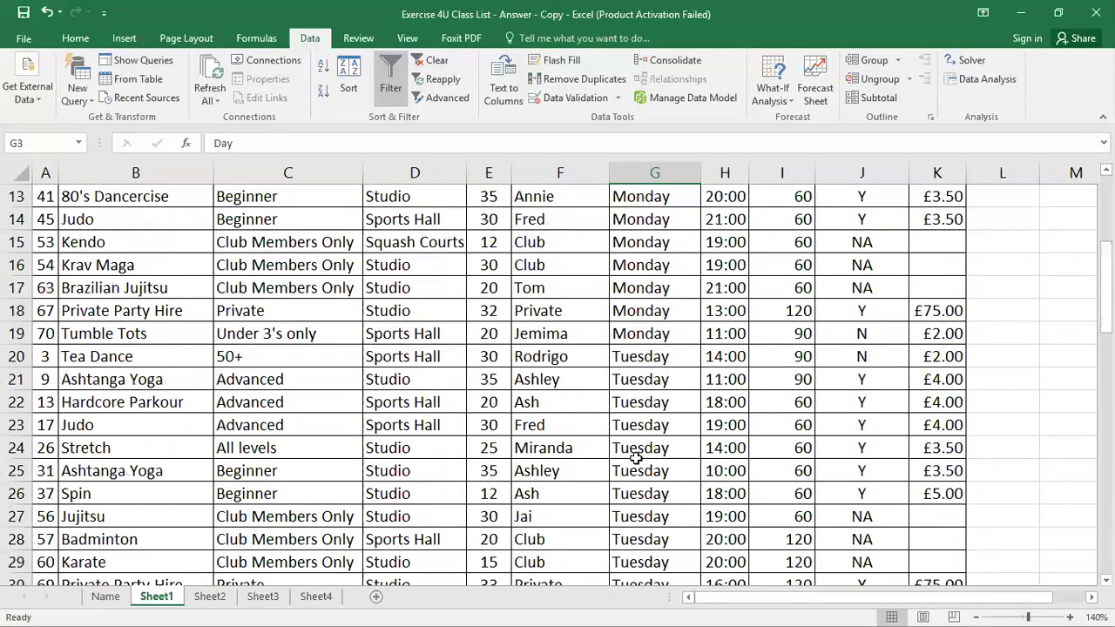
scroll(637, 458, "up", 4)
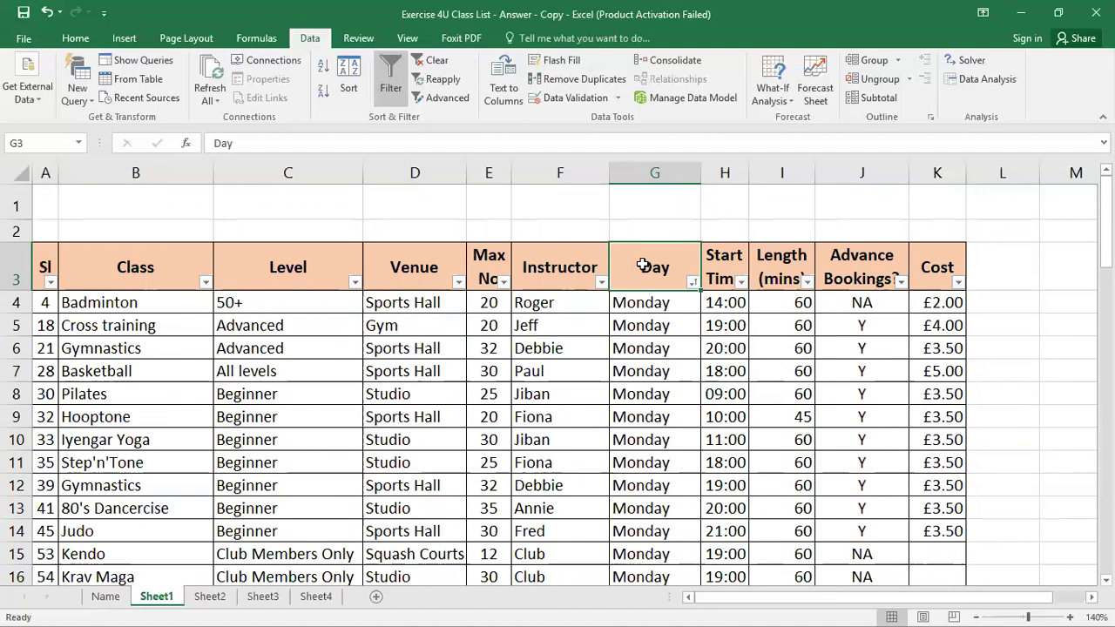
Add Start Time, smallest to largest, as a second sort level below Day and apply the sort
left_click(349, 76)
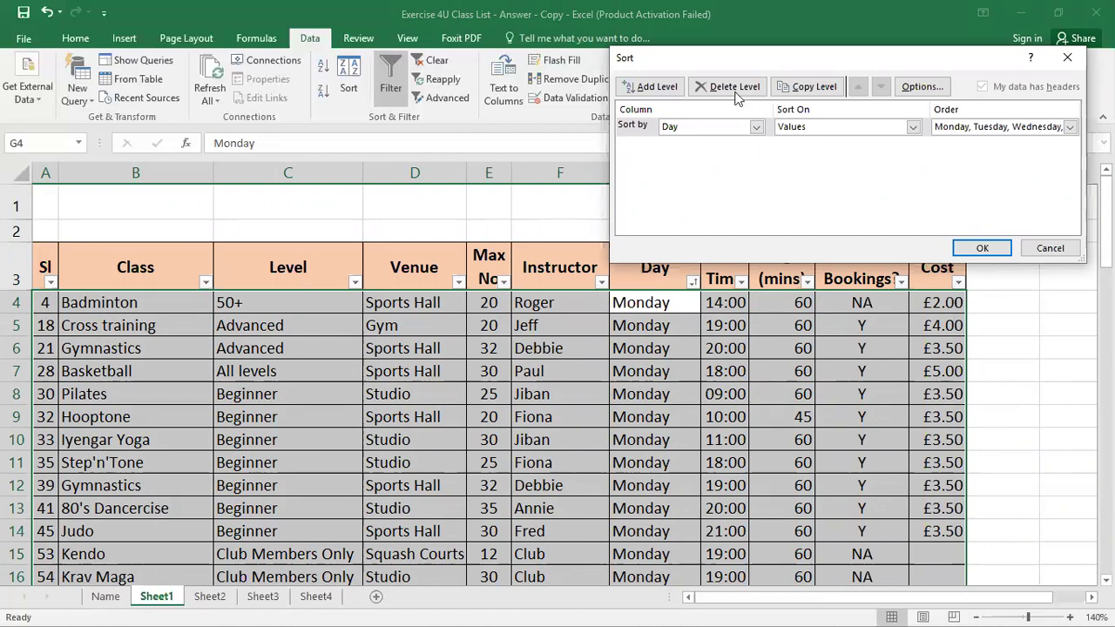
left_click(655, 88)
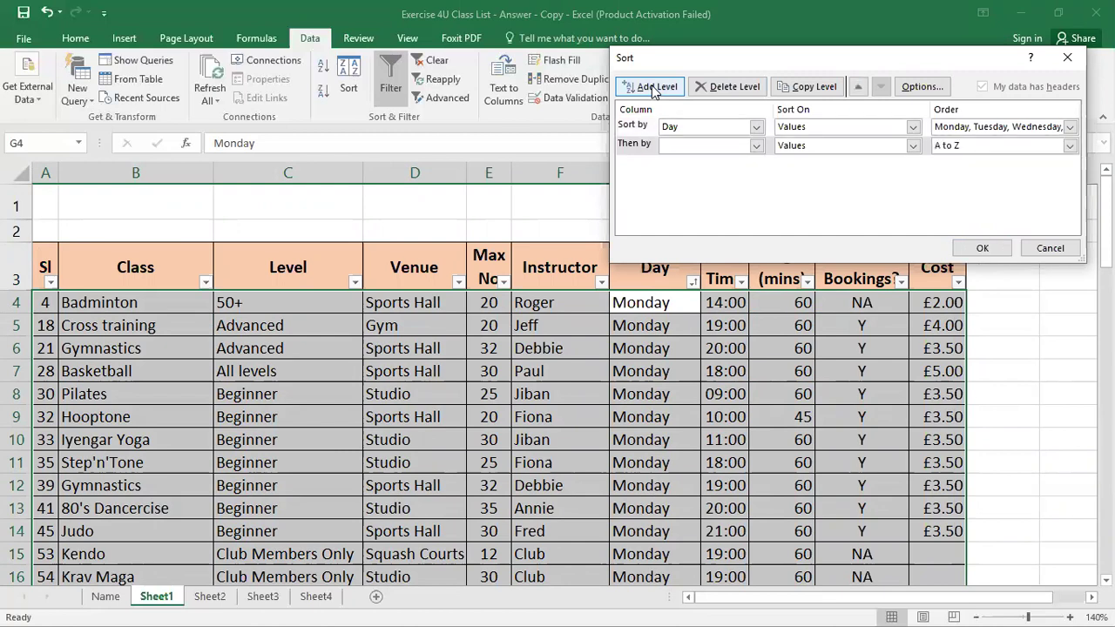
left_click(757, 148)
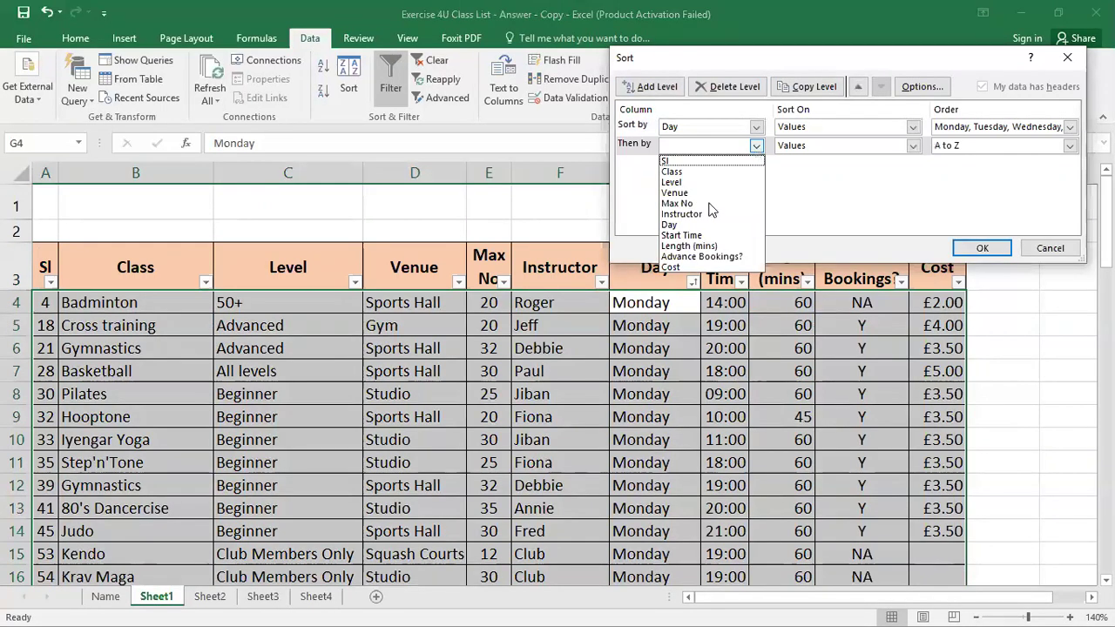
left_click(662, 233)
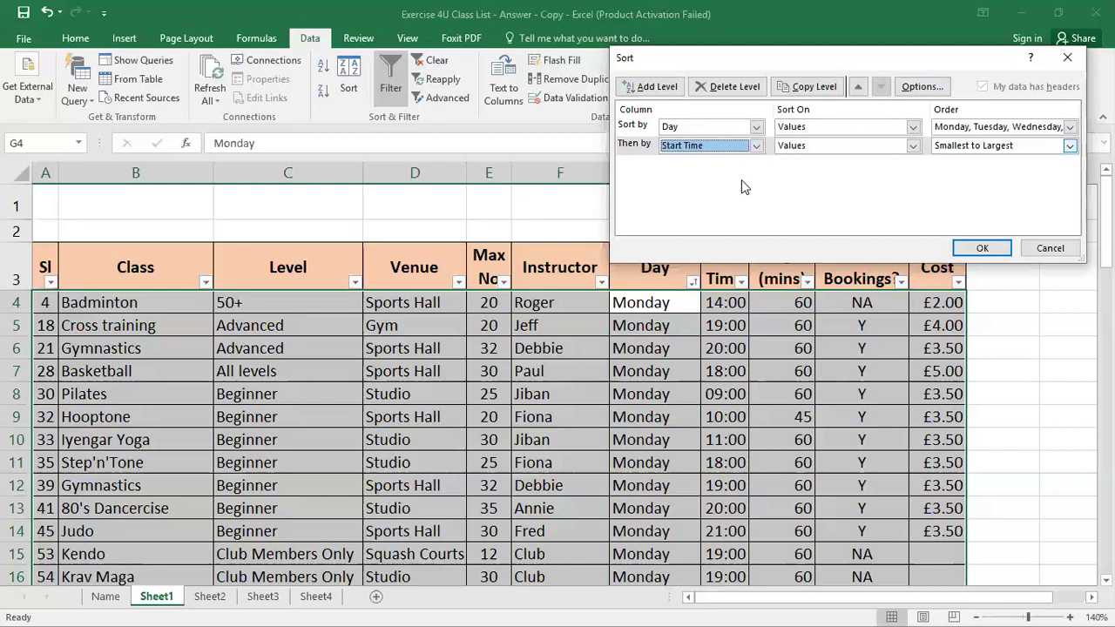
left_click(981, 249)
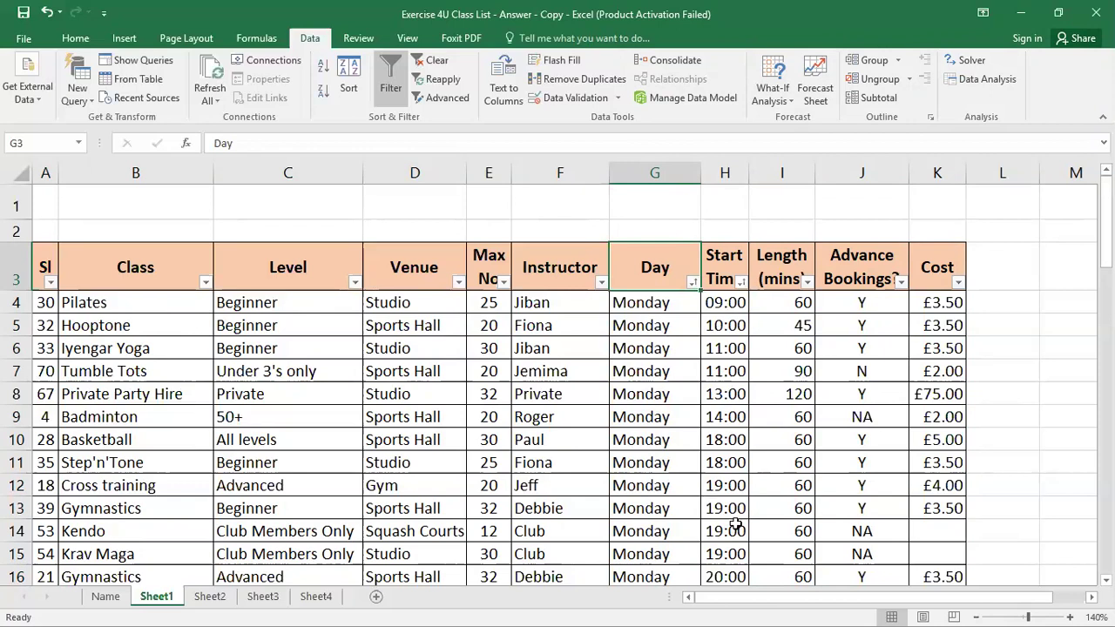
Examine the class list to check that start times run in ascending order within each day
scroll(732, 523, "down", 1)
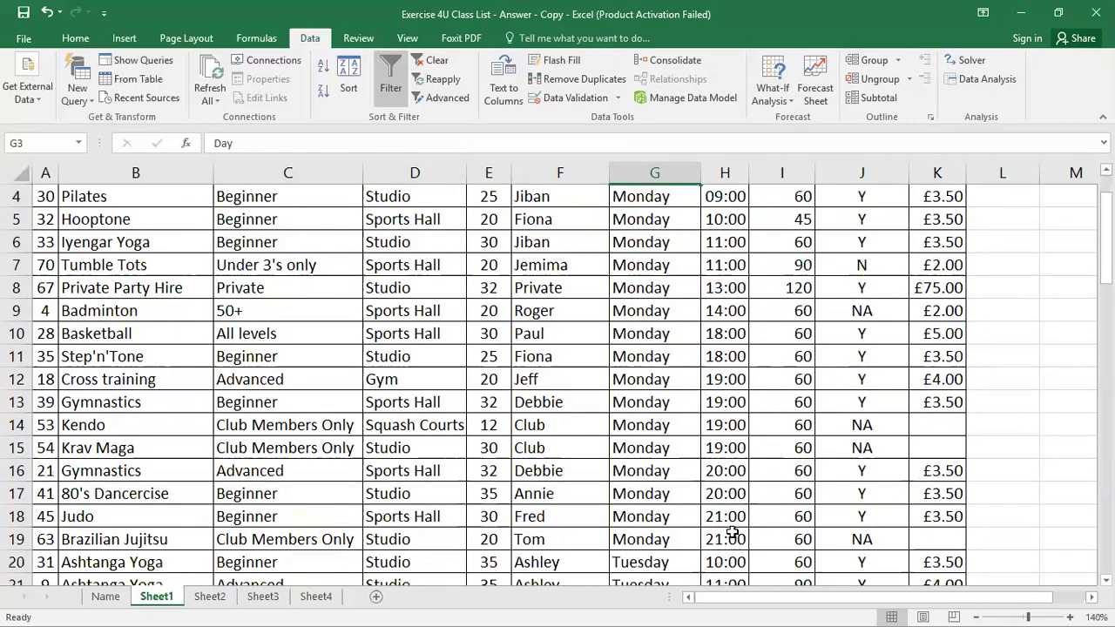
scroll(742, 516, "down", 1)
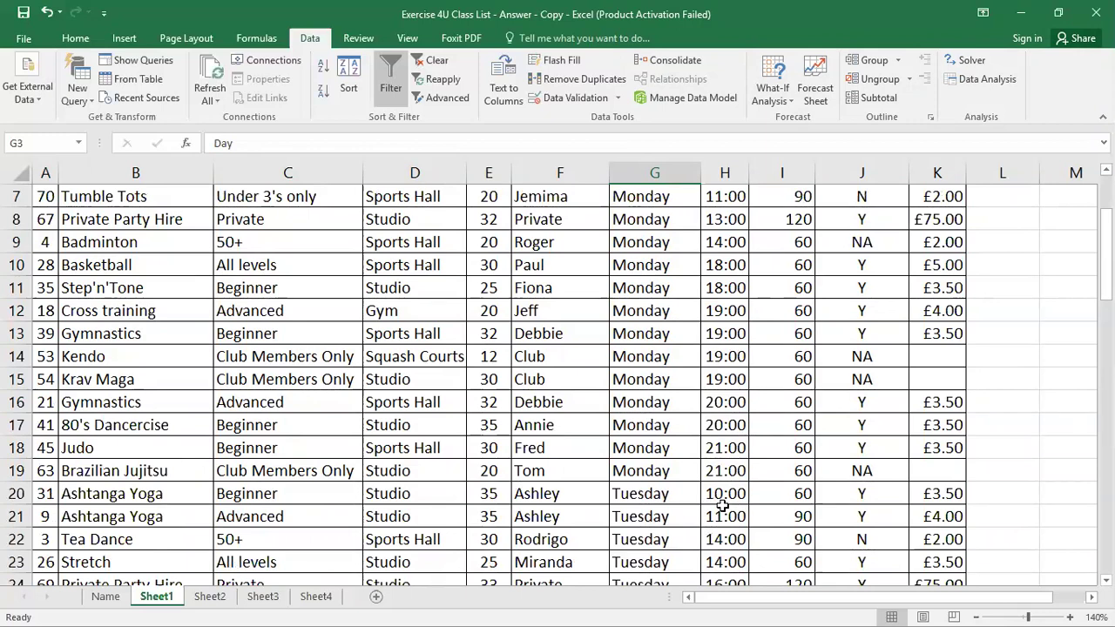
scroll(723, 484, "down", 1)
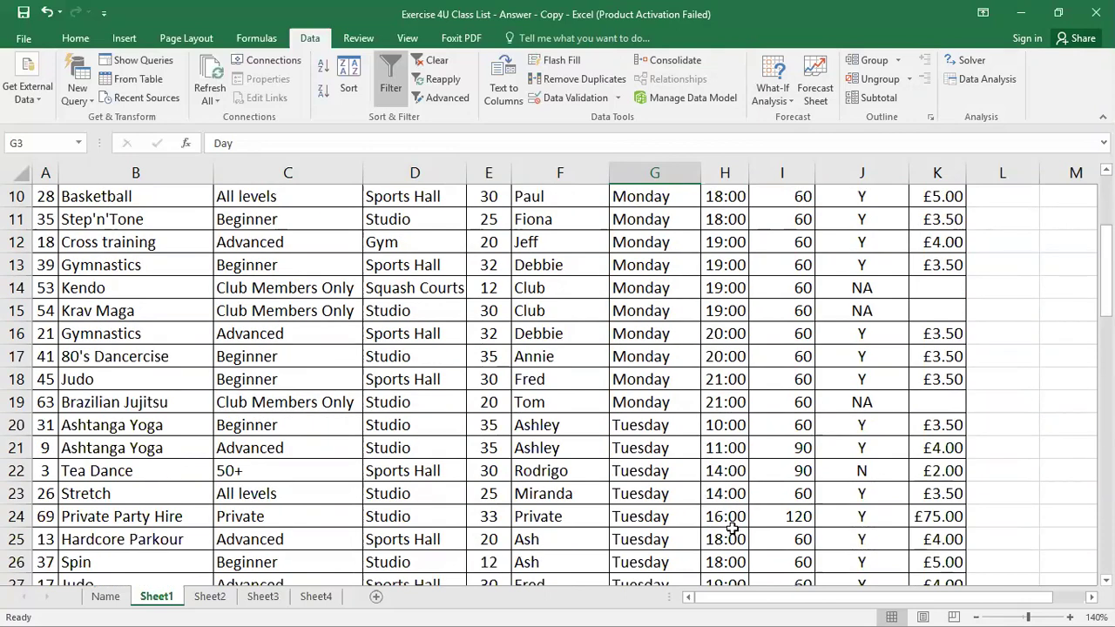
scroll(737, 521, "down", 1)
scroll(734, 526, "down", 2)
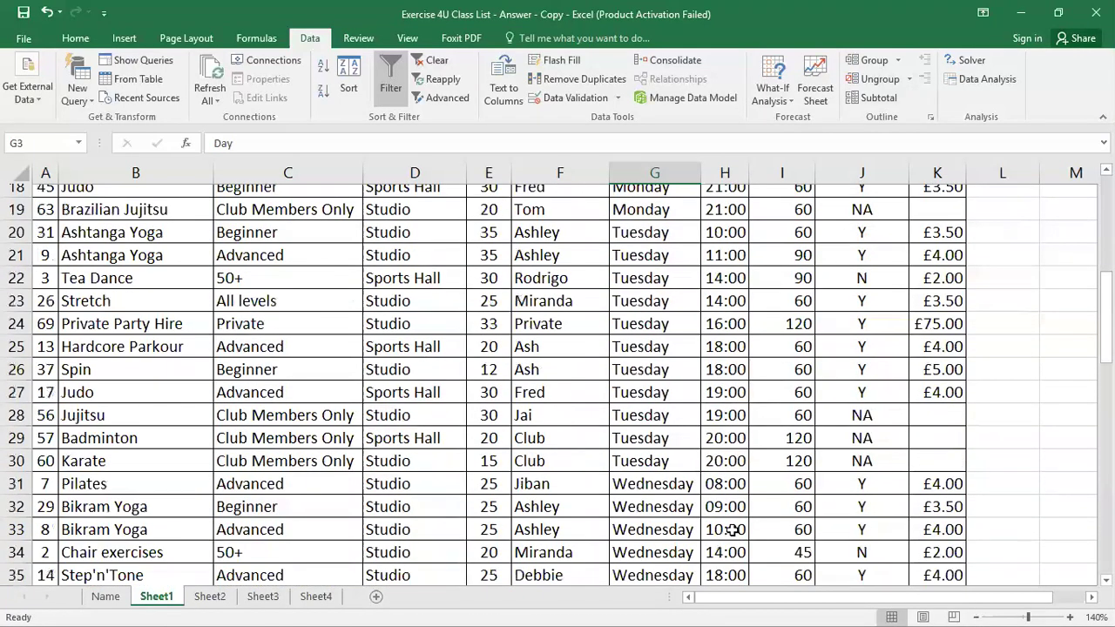
scroll(730, 528, "down", 3)
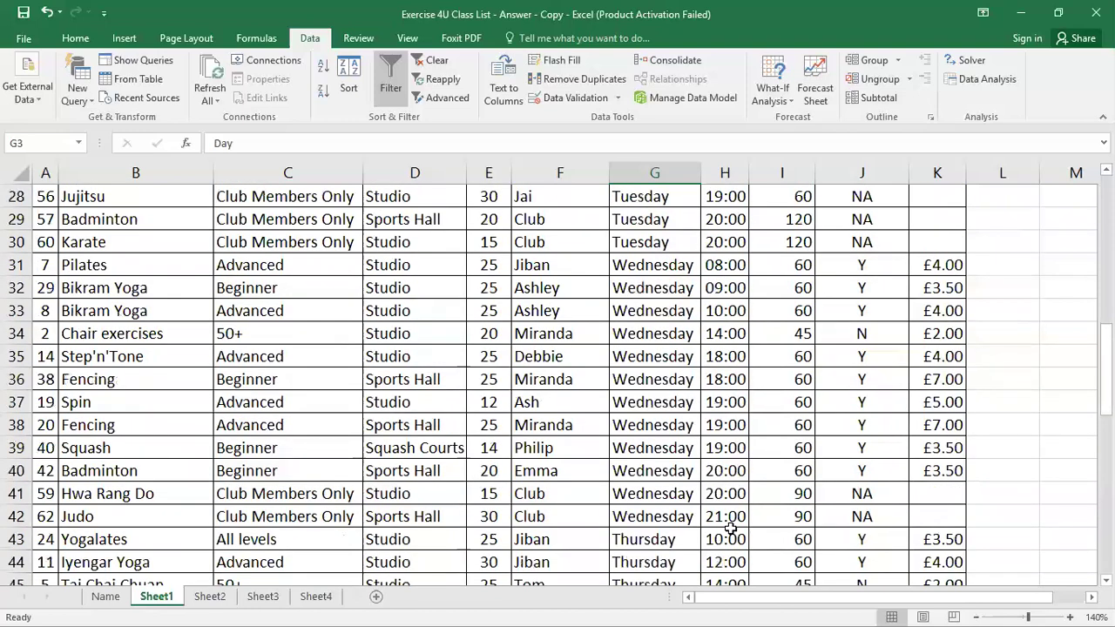
scroll(729, 527, "up", 9)
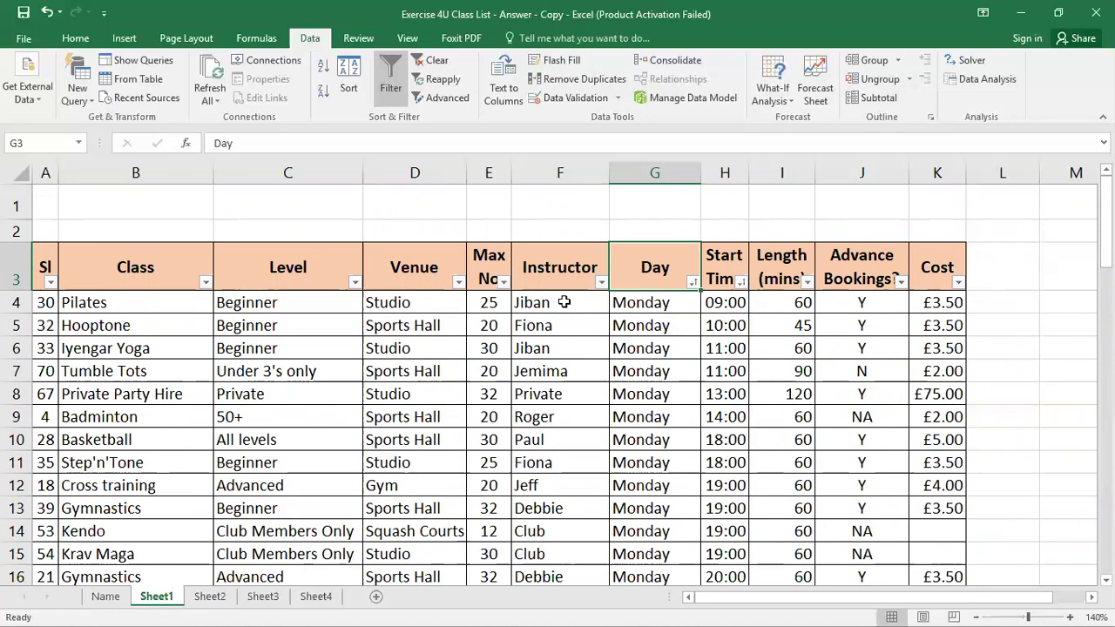
Undo the start-time and weekday sorts to restore the class list's original order
left_click(350, 78)
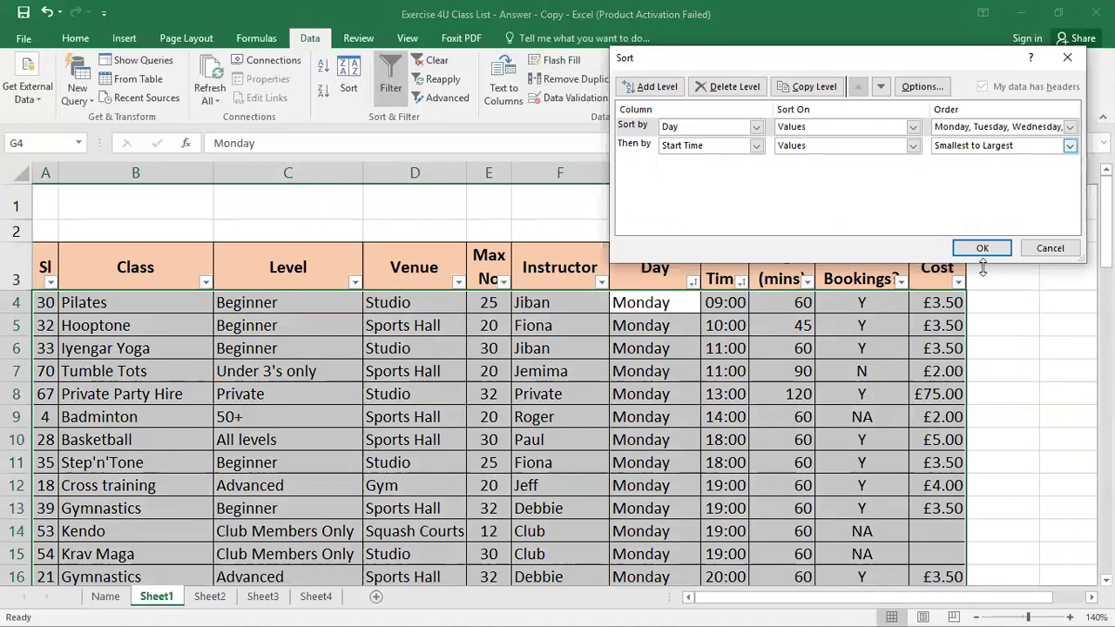
key("Escape")
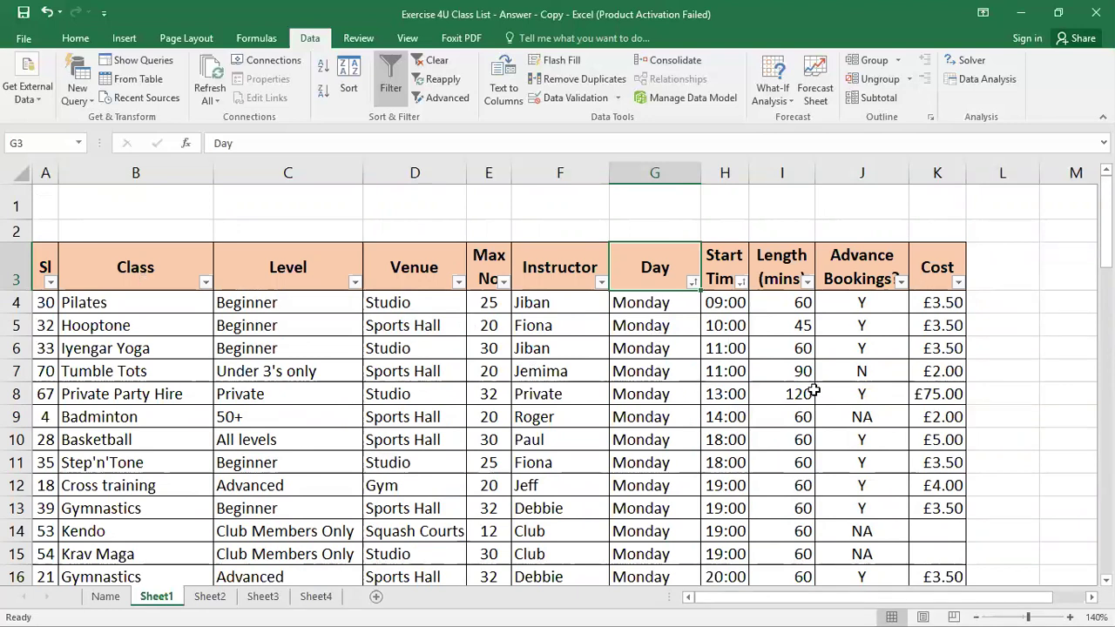
key("ctrl+a")
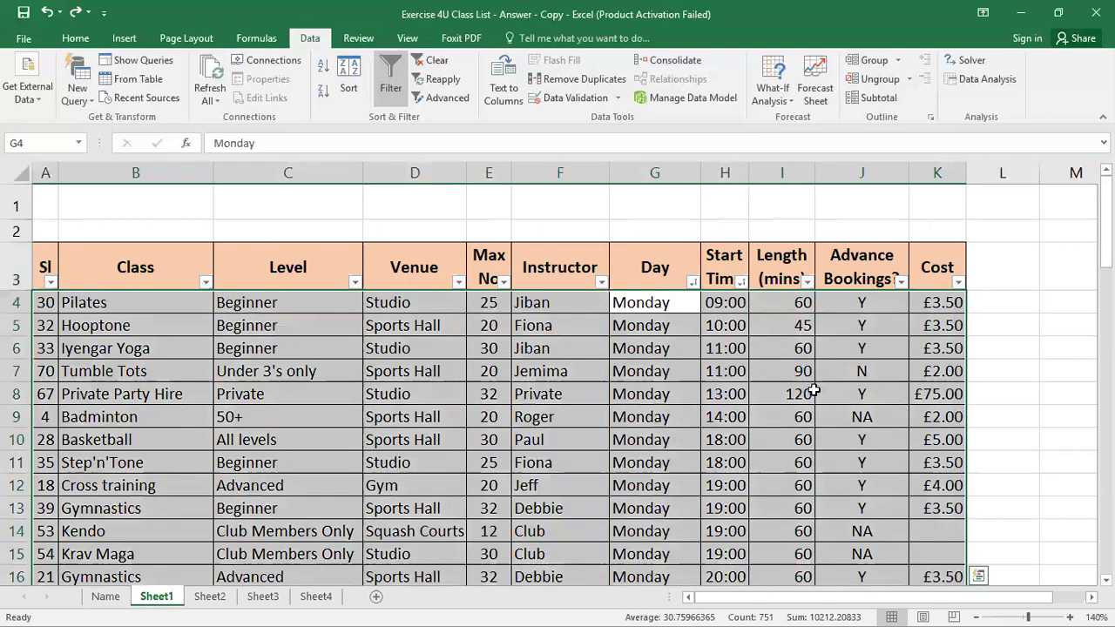
key("ctrl+z")
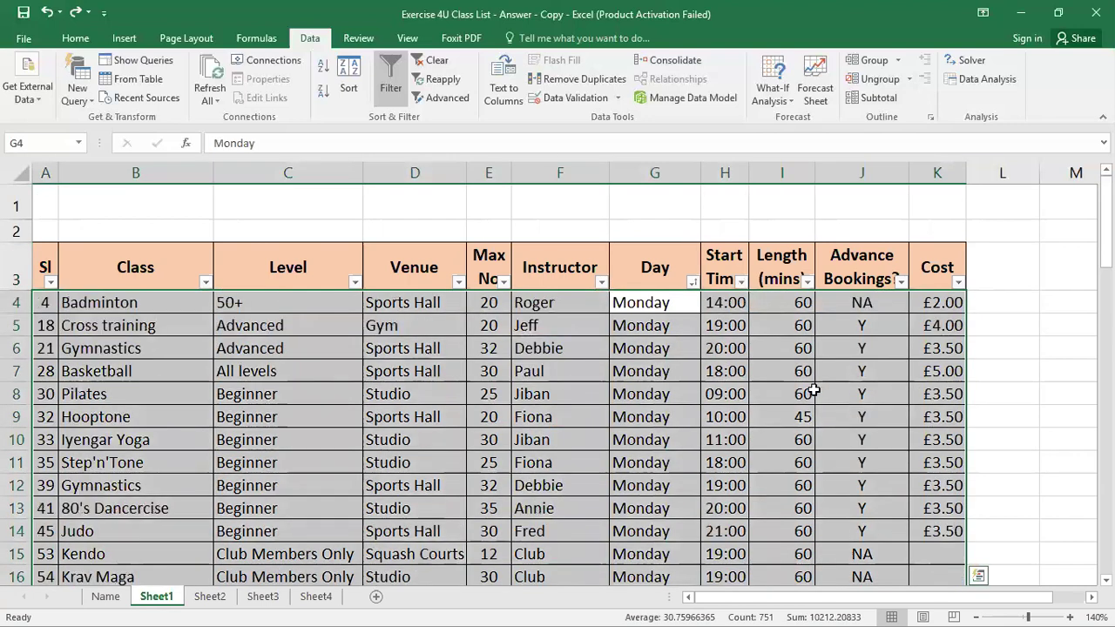
key("ctrl+z")
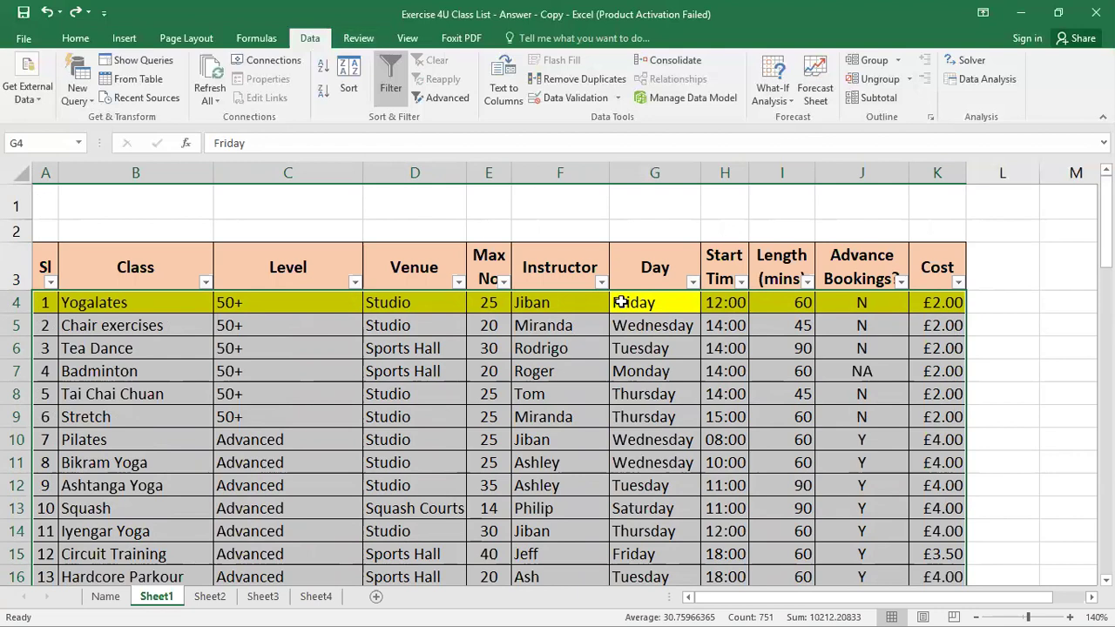
Sort the class list by the Level column on cell values, in A to Z order
left_click(680, 270)
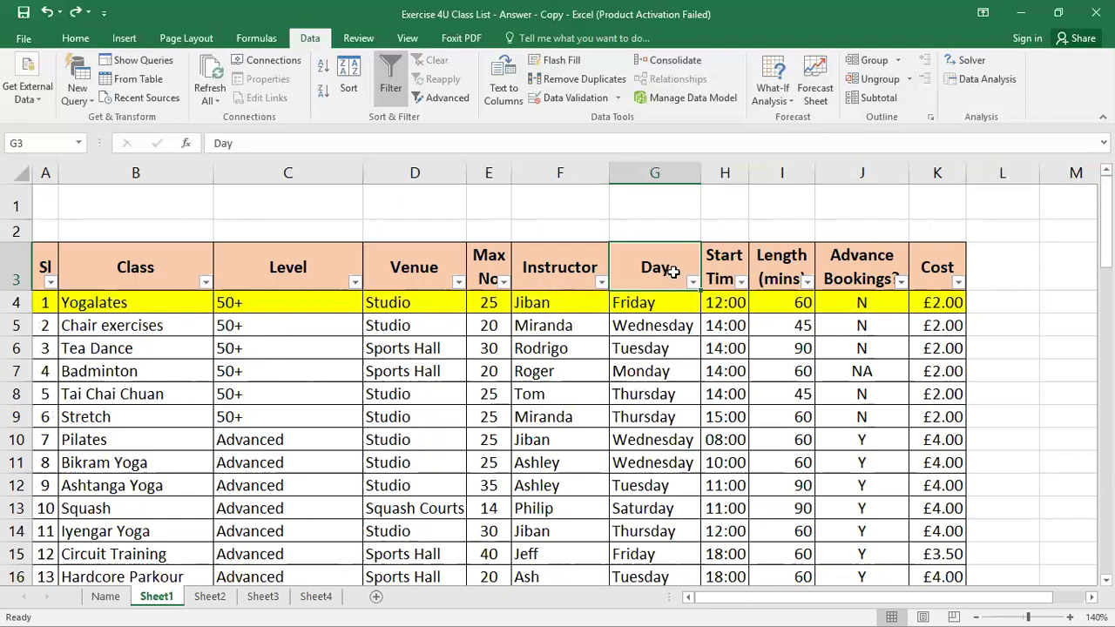
left_click(345, 78)
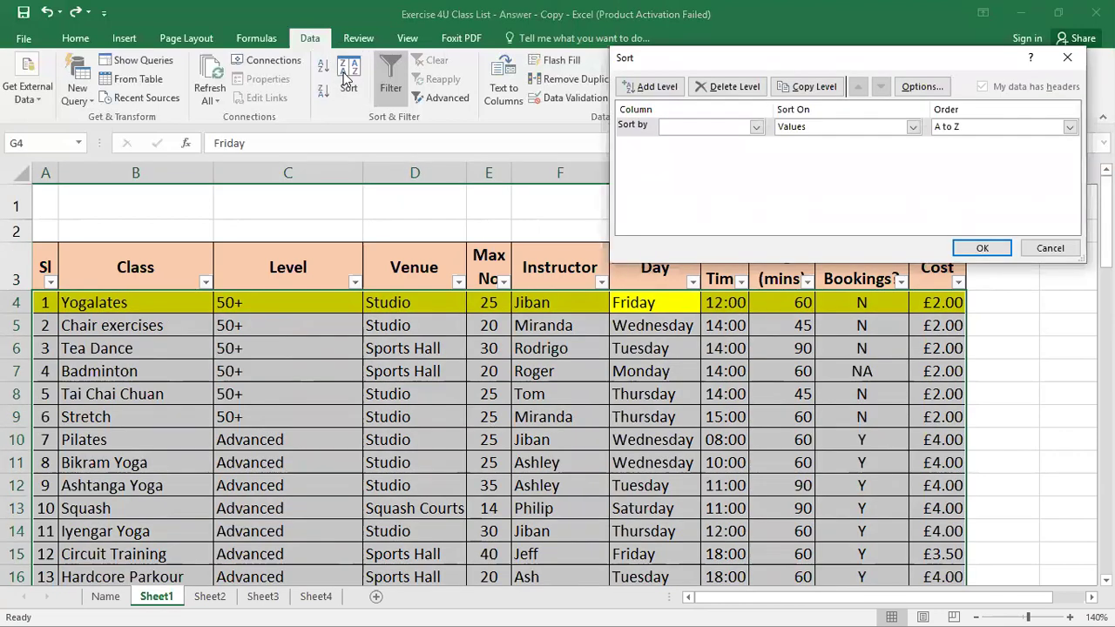
left_click(757, 127)
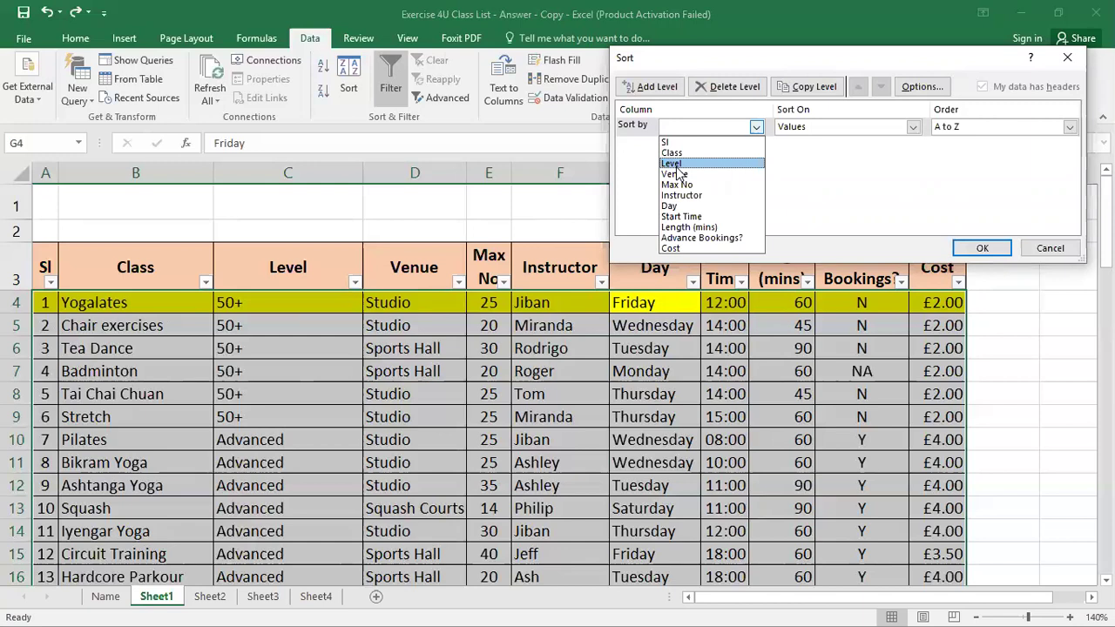
left_click(676, 166)
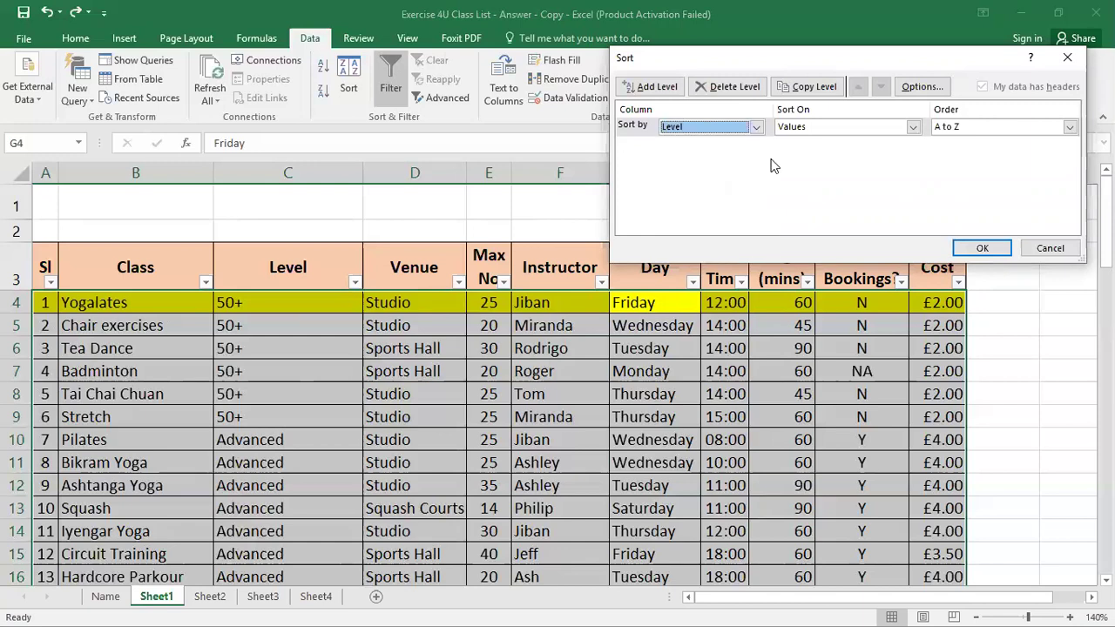
left_click(972, 127)
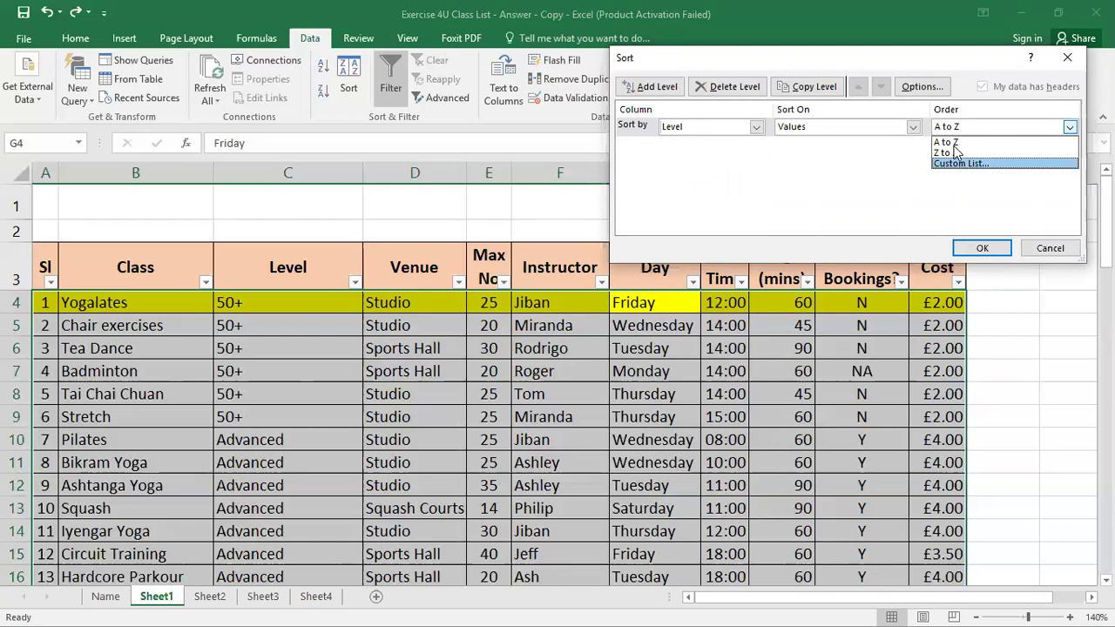
left_click(972, 247)
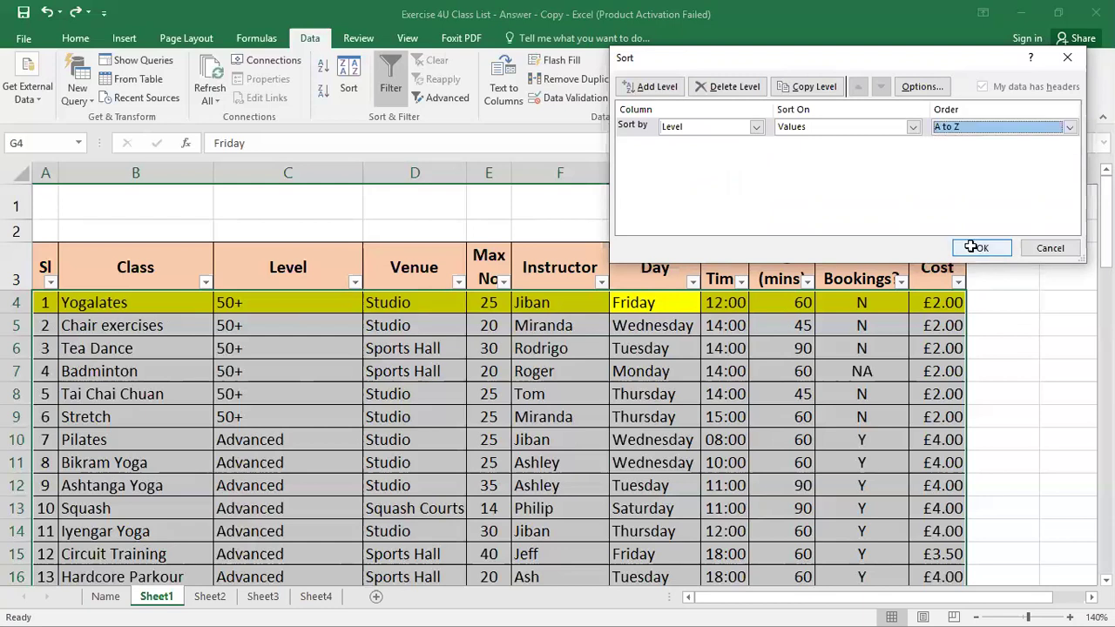
left_click(971, 247)
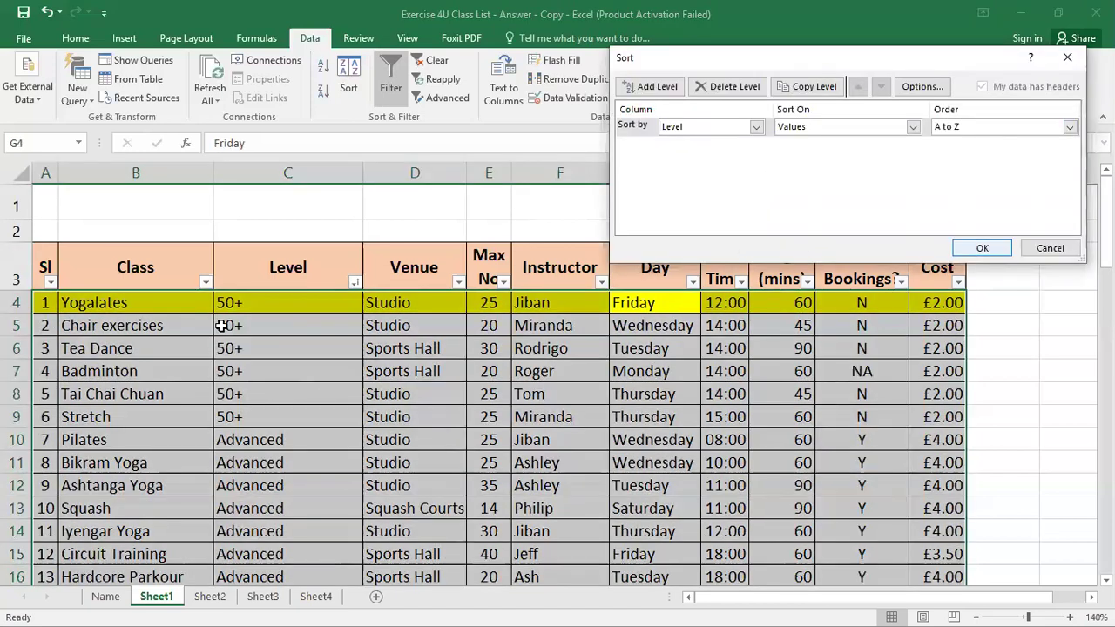
key("Escape")
Examine the Level column down to the last record to check the alphabetical order of the levels
scroll(228, 327, "down", 3)
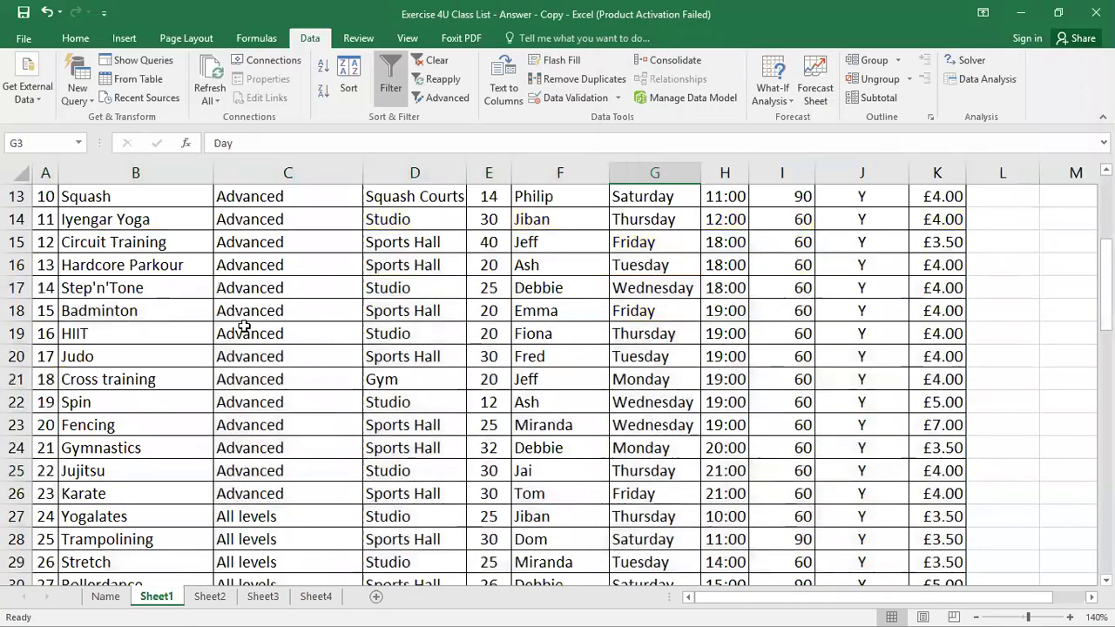
scroll(246, 327, "down", 3)
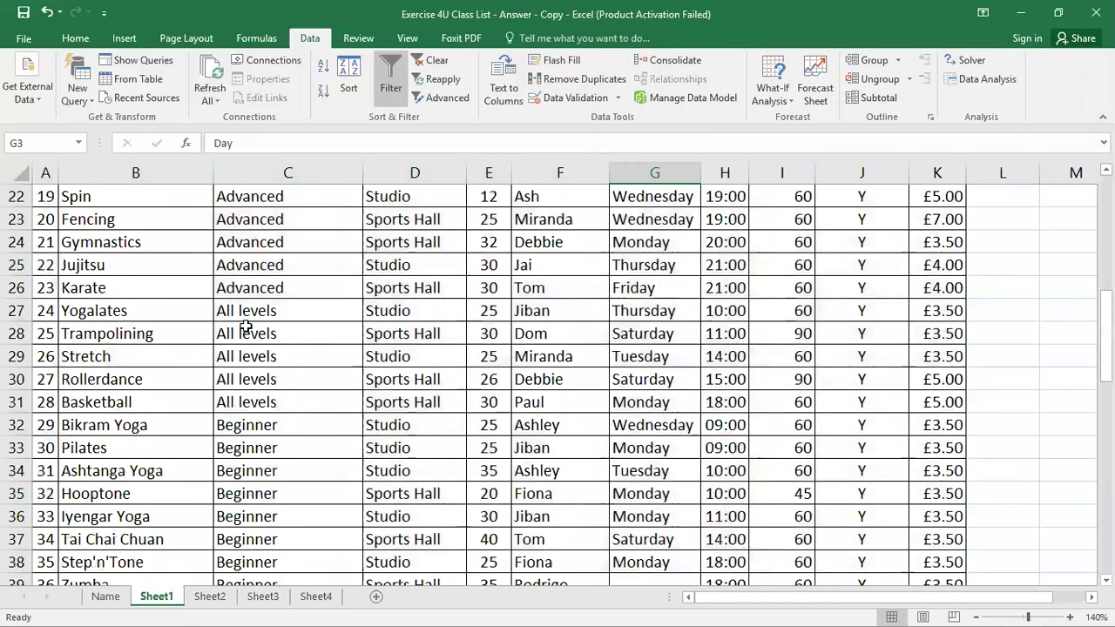
scroll(247, 327, "down", 7)
scroll(247, 326, "down", 5)
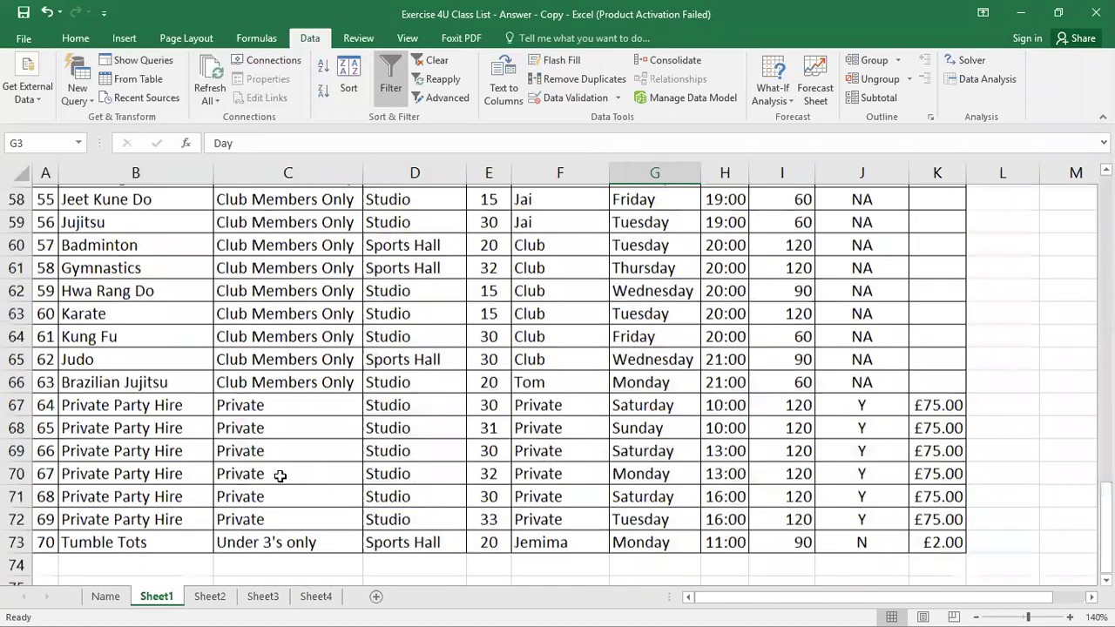
scroll(281, 375, "down", 1)
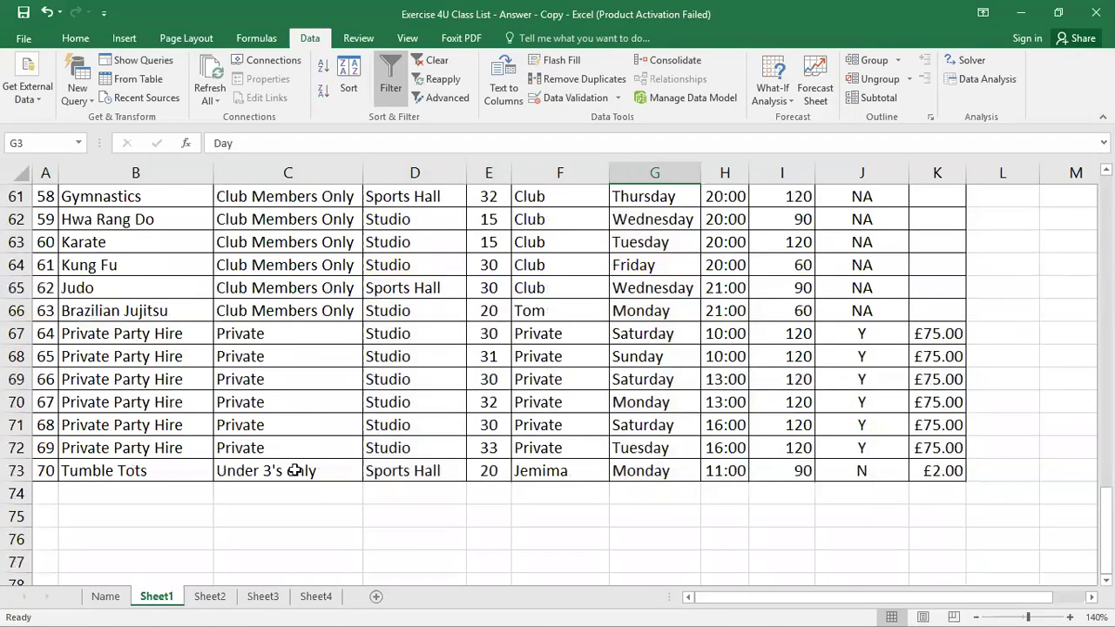
scroll(290, 460, "up", 15)
scroll(270, 436, "up", 5)
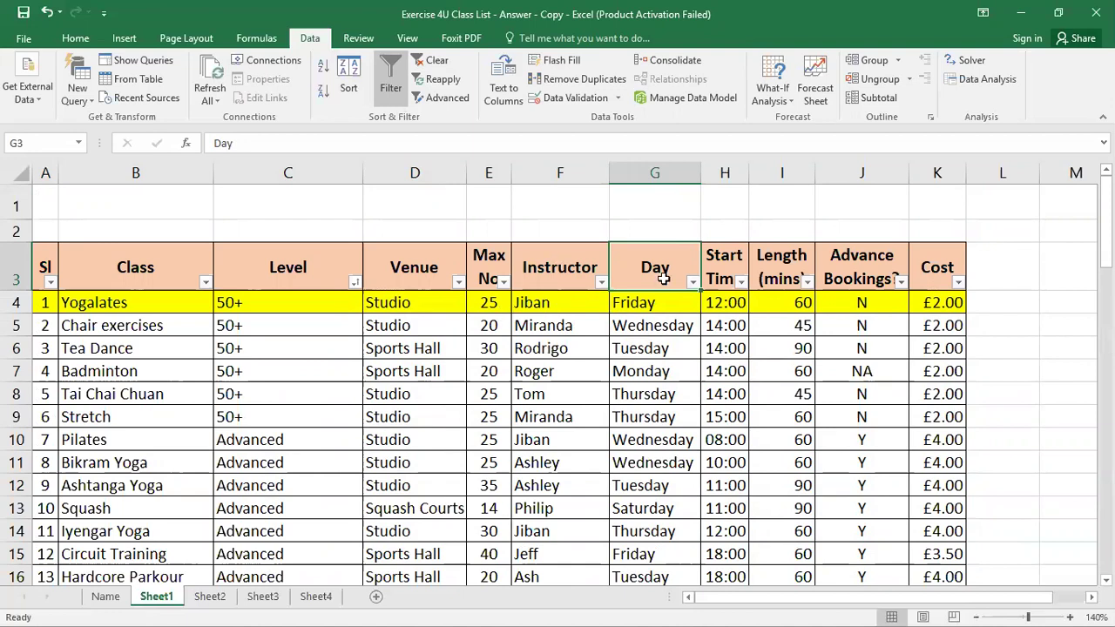
Sort the class list by the Instructor column instead of Level, on cell values from A to Z
key("Left")
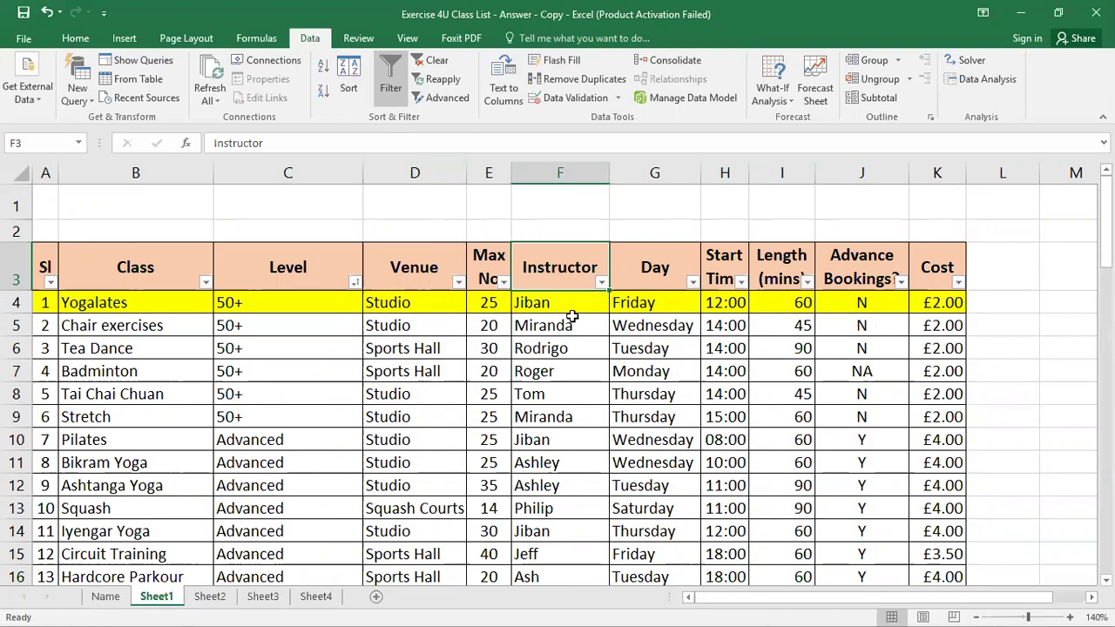
left_click(348, 84)
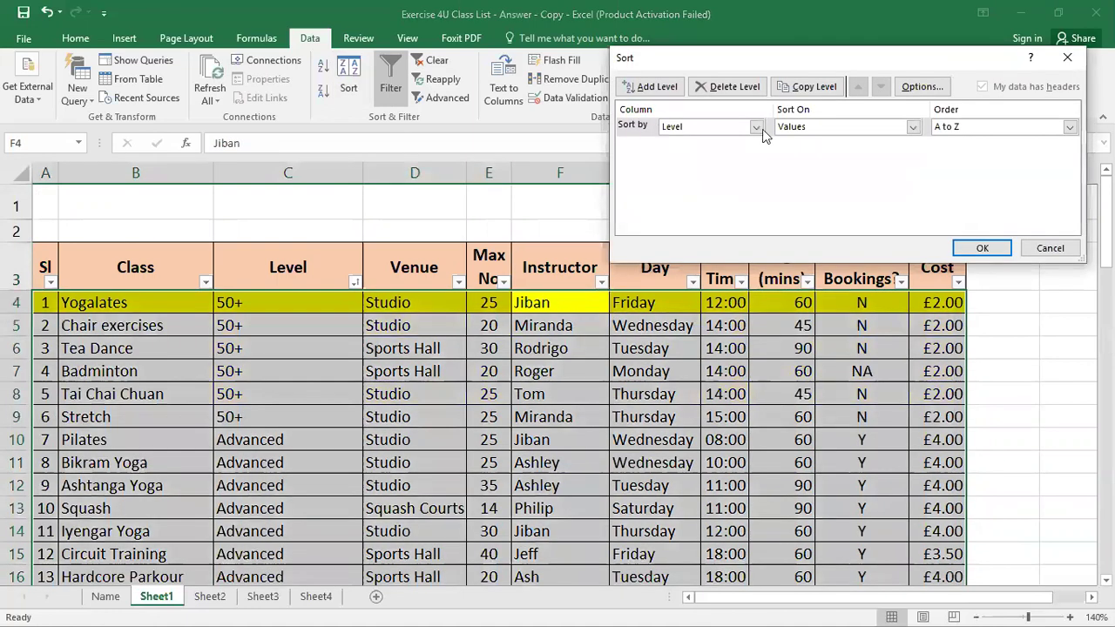
left_click(756, 128)
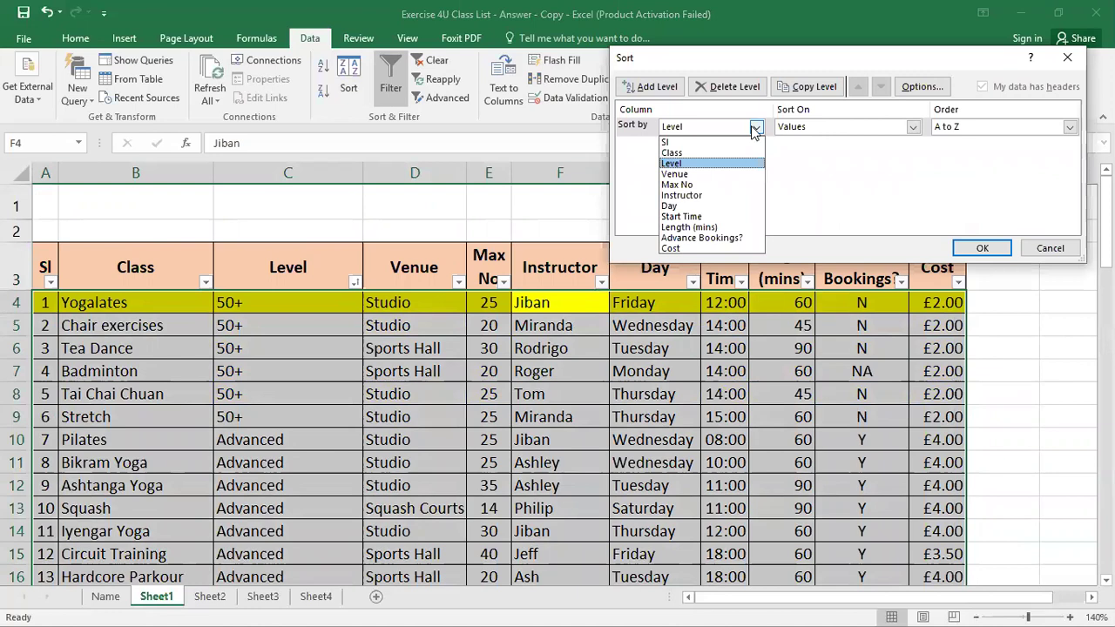
left_click(683, 195)
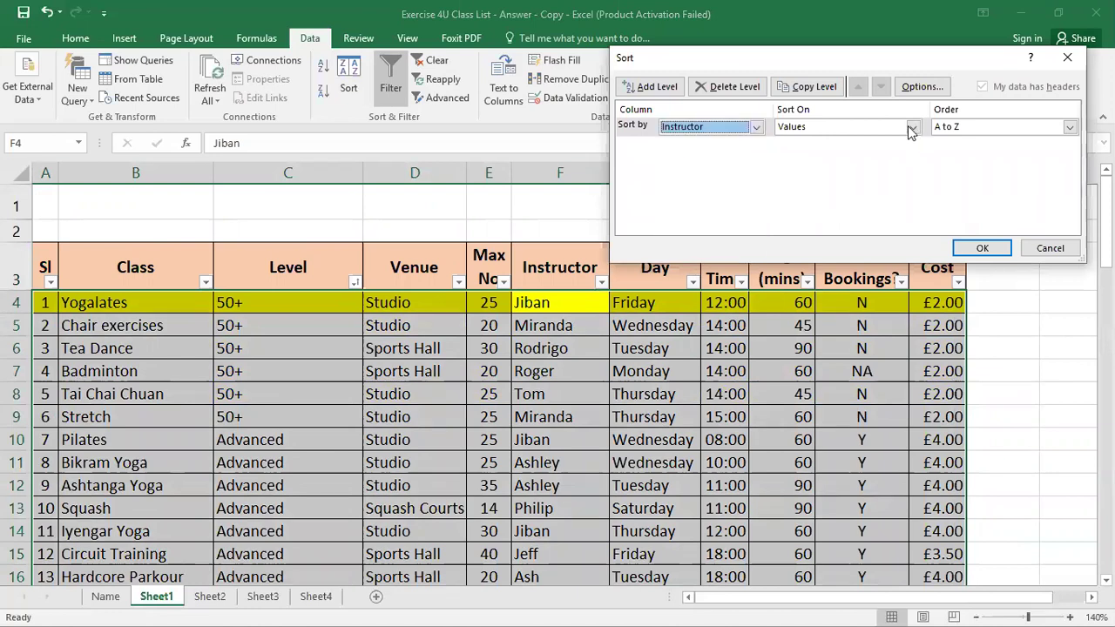
left_click(911, 129)
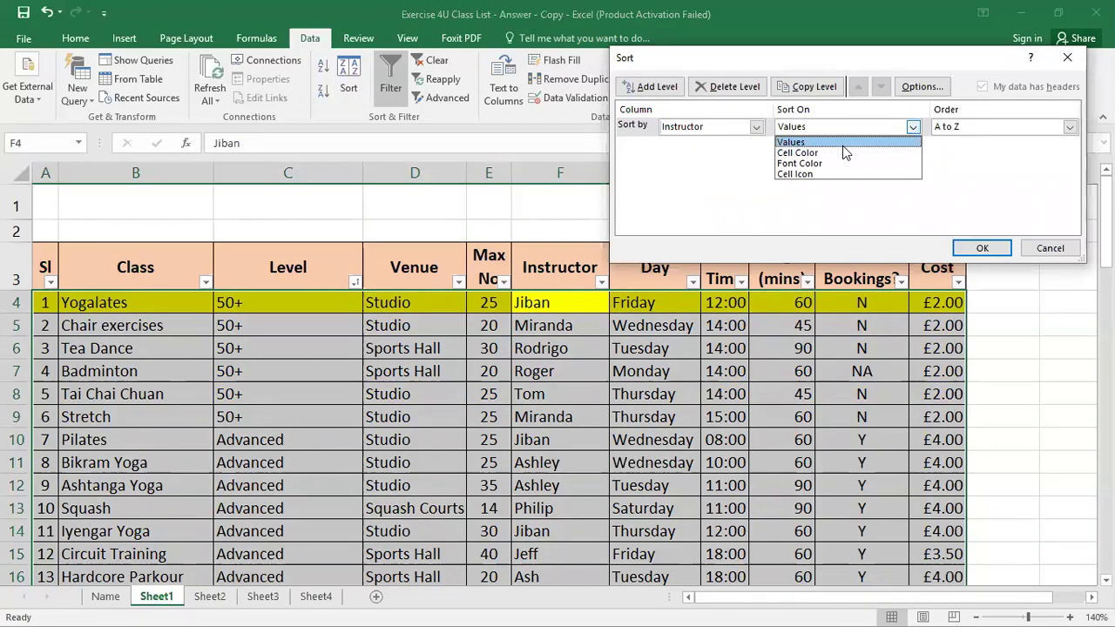
left_click(1027, 128)
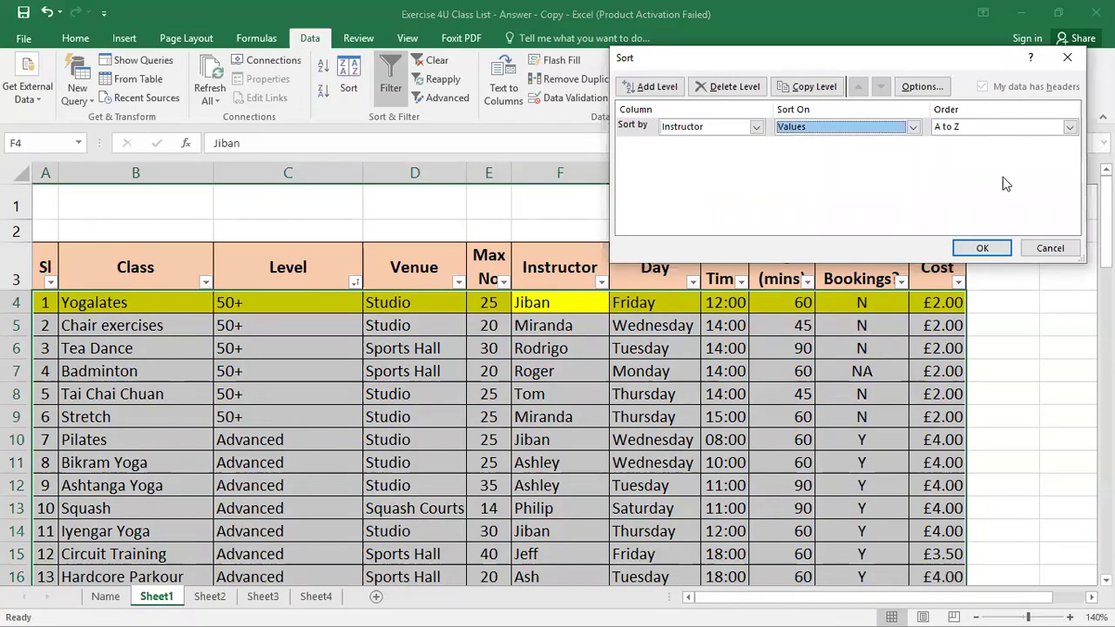
left_click(972, 247)
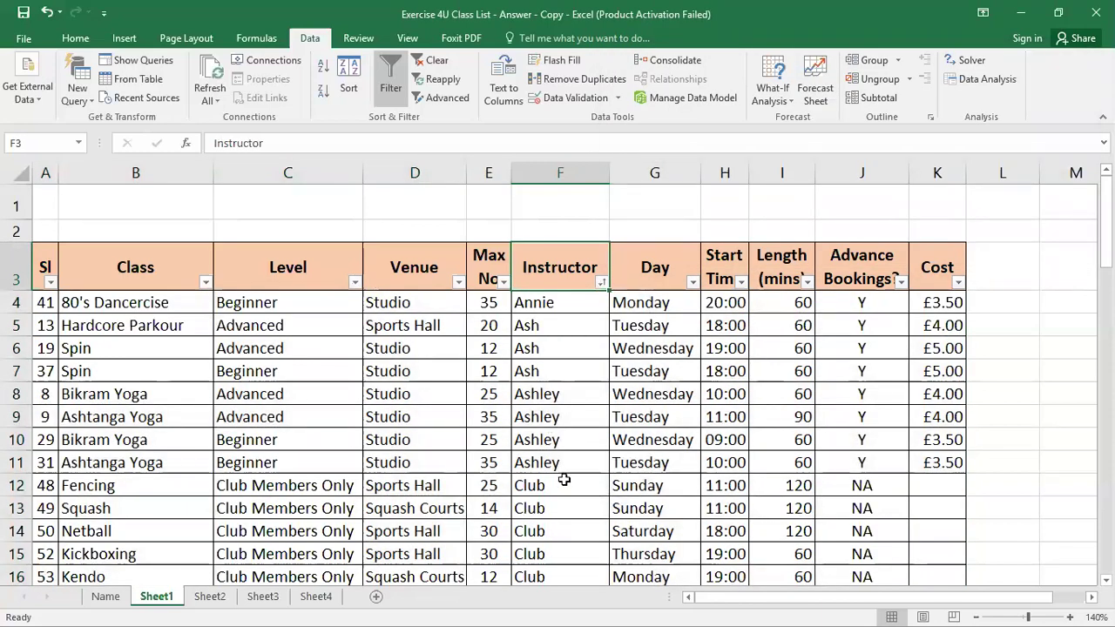
Examine the Instructor column down to the last record to check the alphabetical order of the instructors
scroll(528, 475, "down", 1)
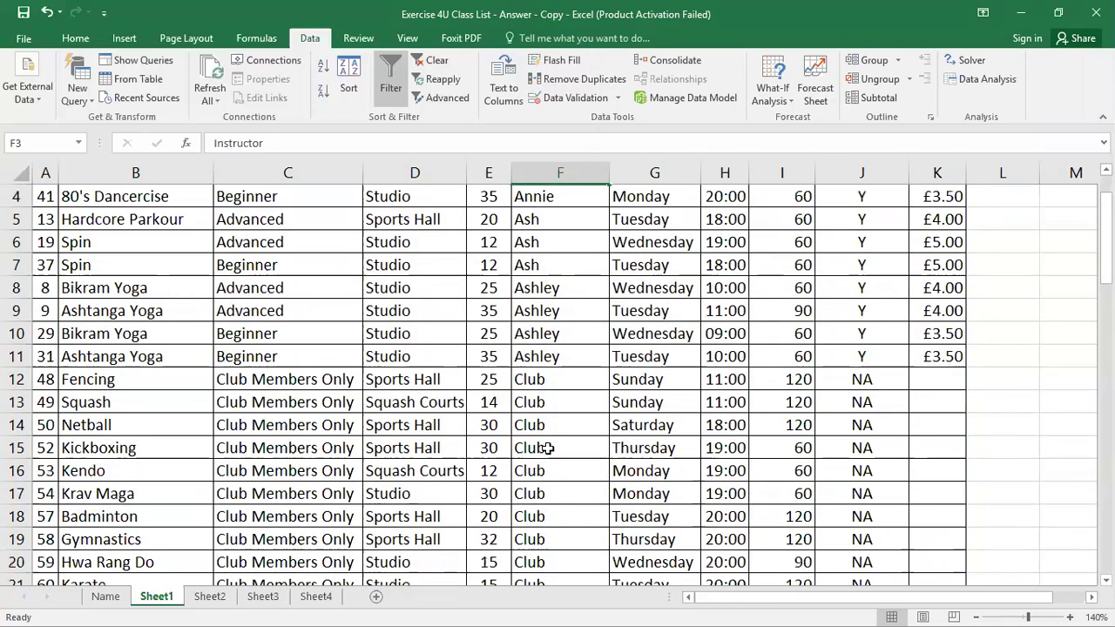
scroll(551, 447, "down", 7)
scroll(541, 418, "down", 3)
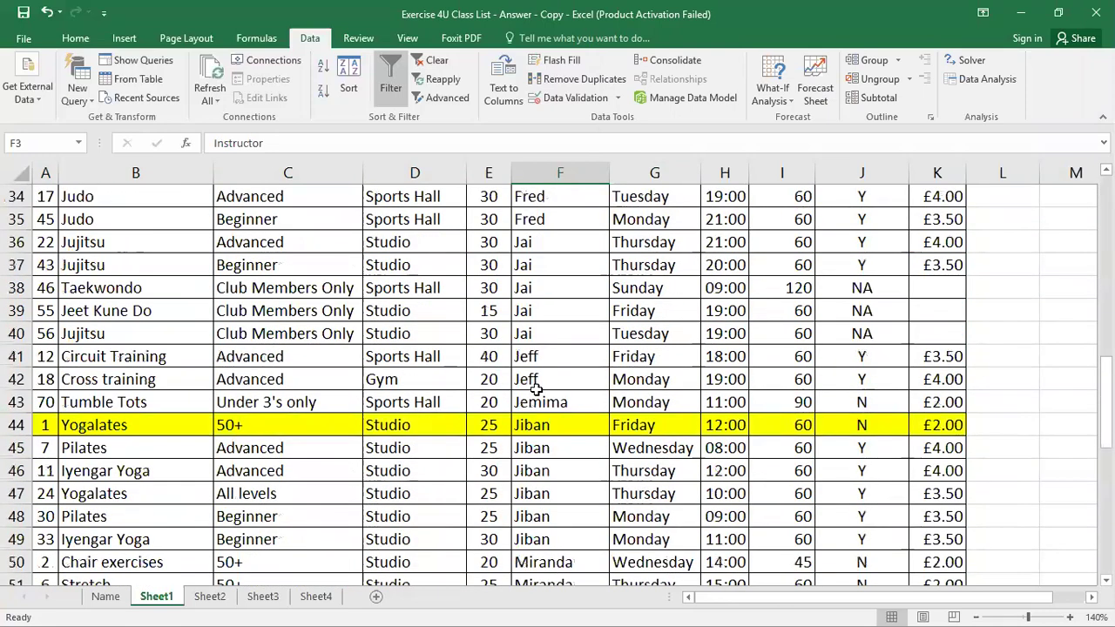
scroll(352, 341, "down", 2)
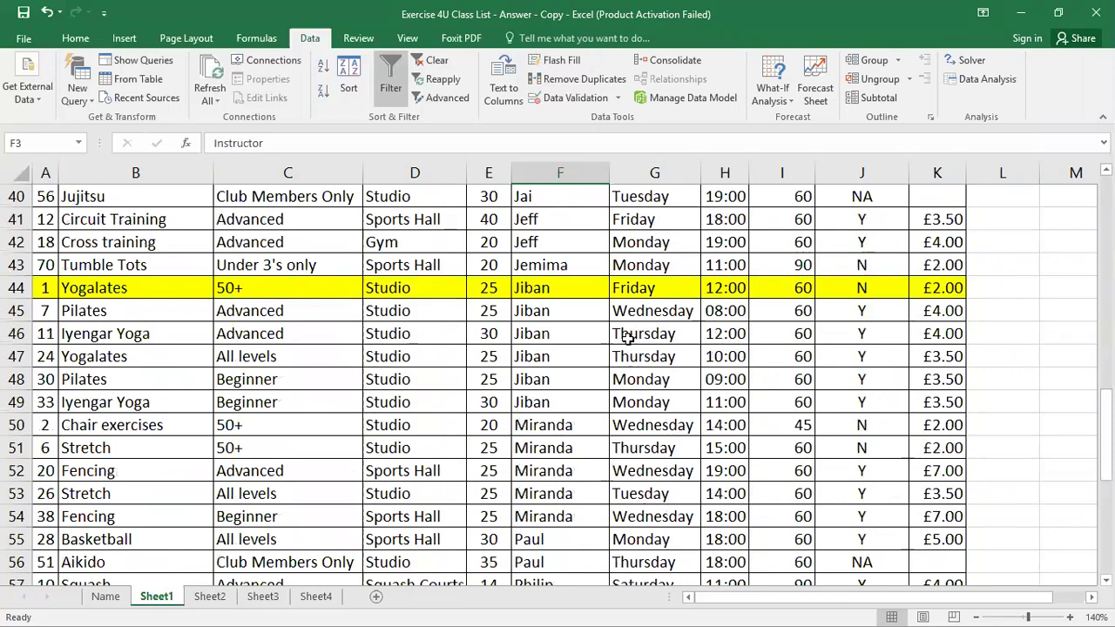
scroll(570, 466, "down", 5)
scroll(565, 478, "down", 2)
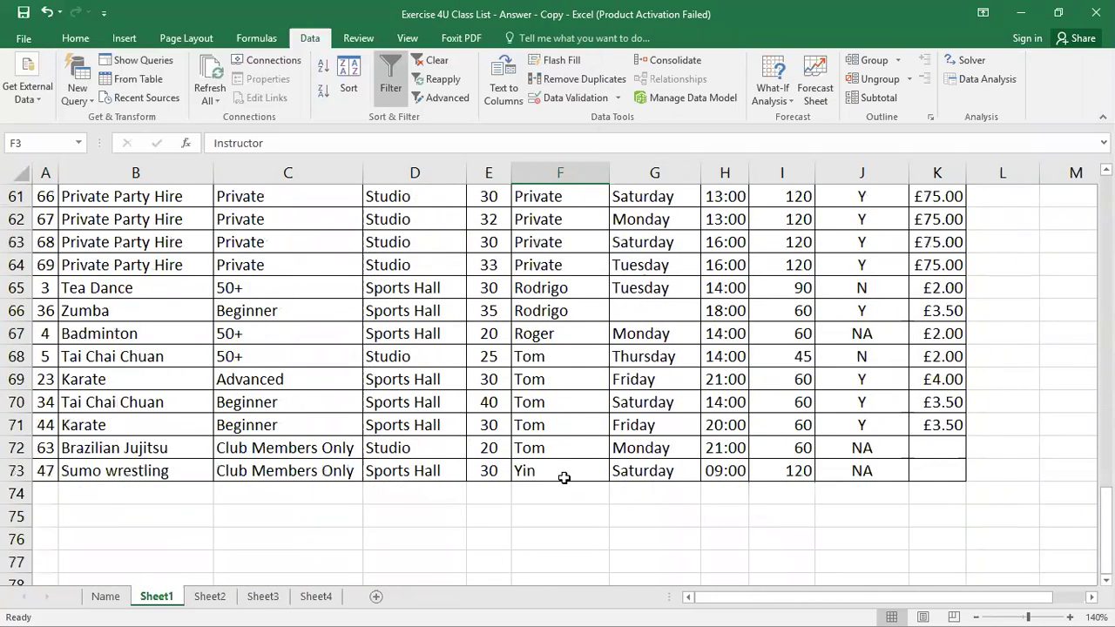
scroll(562, 470, "up", 9)
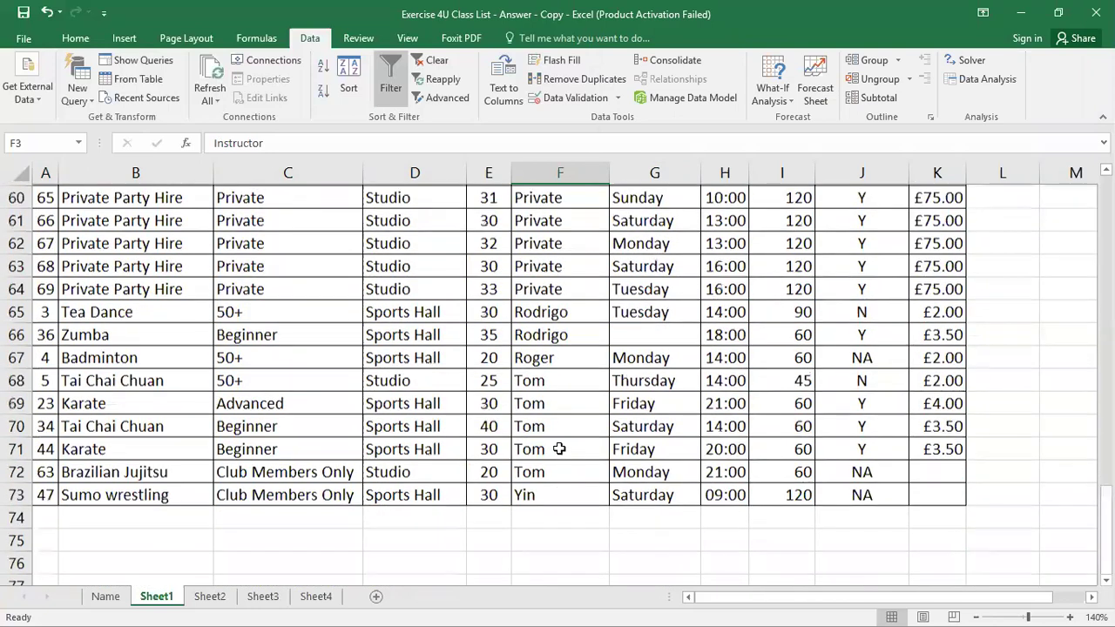
scroll(523, 423, "up", 12)
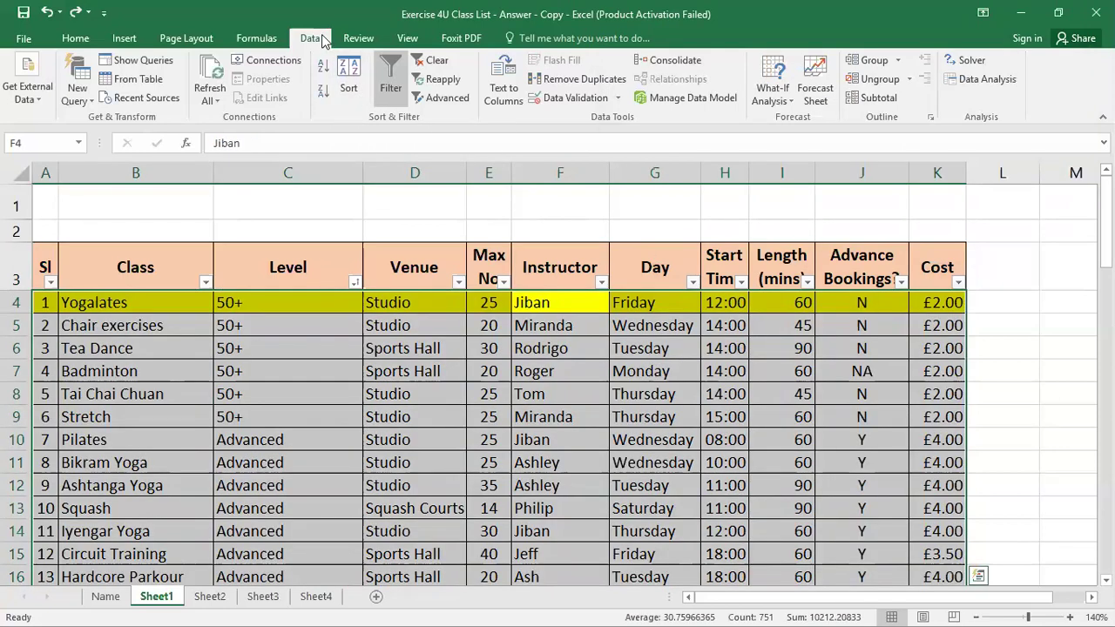
left_click(349, 76)
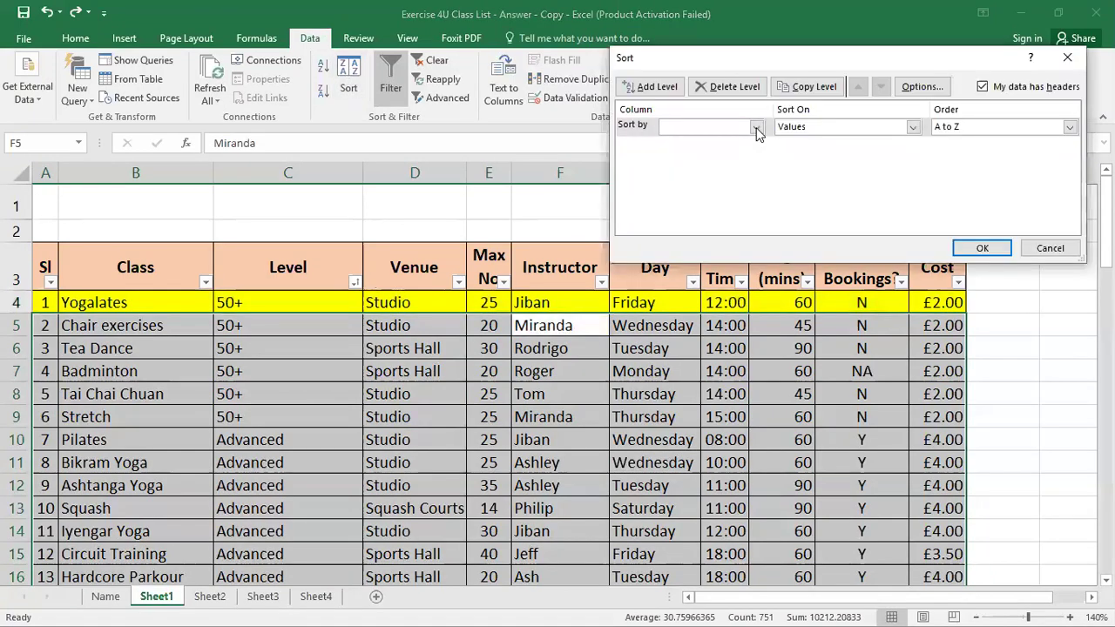
left_click(757, 128)
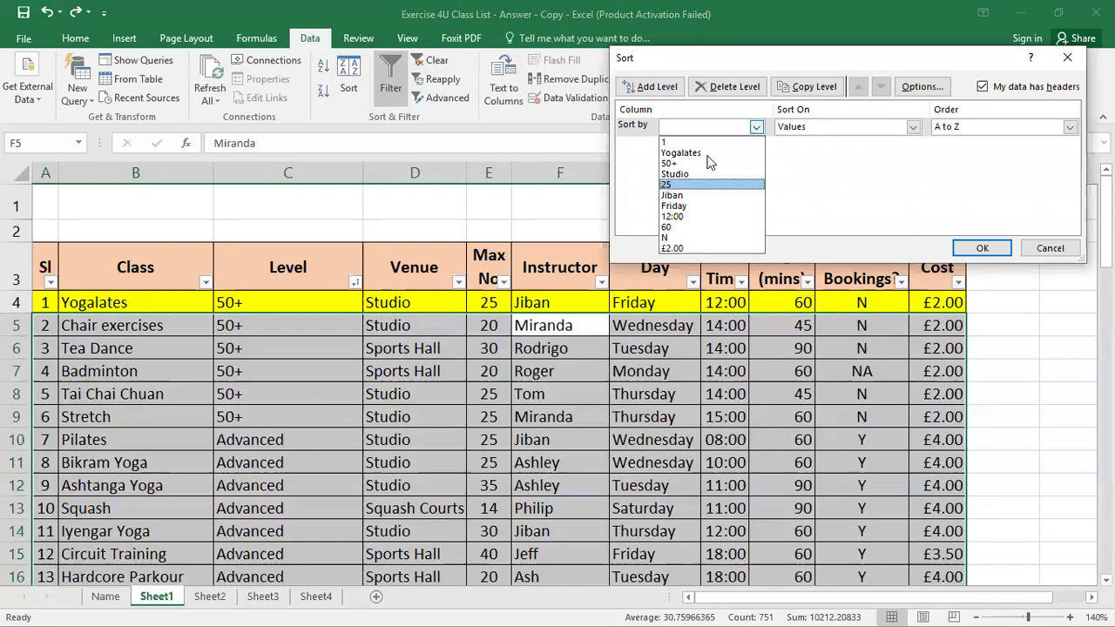
left_click(804, 165)
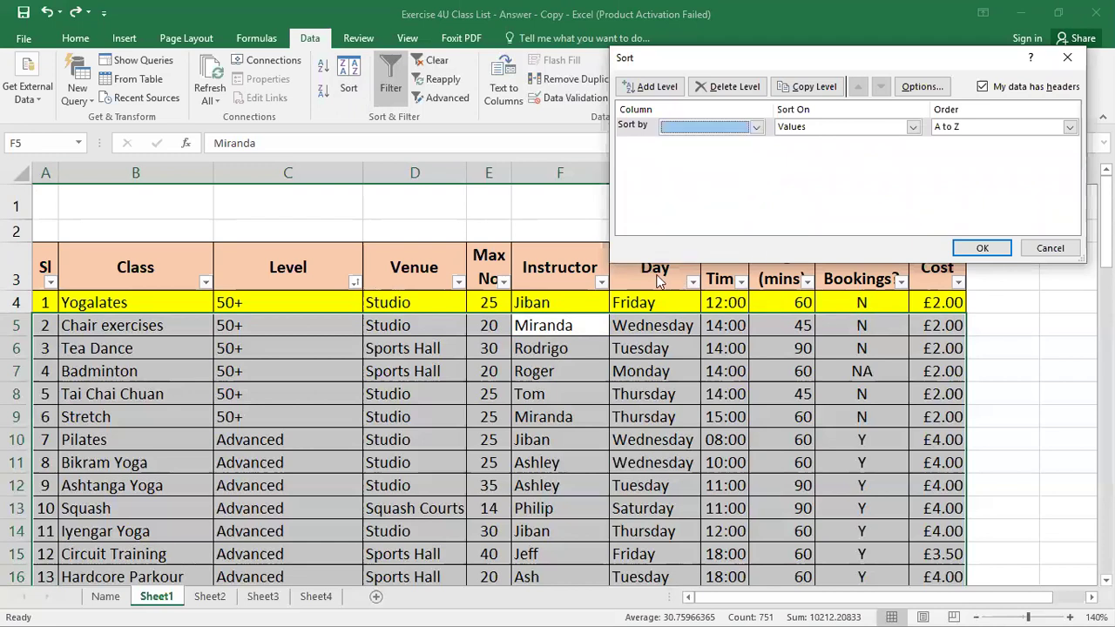
key("Escape")
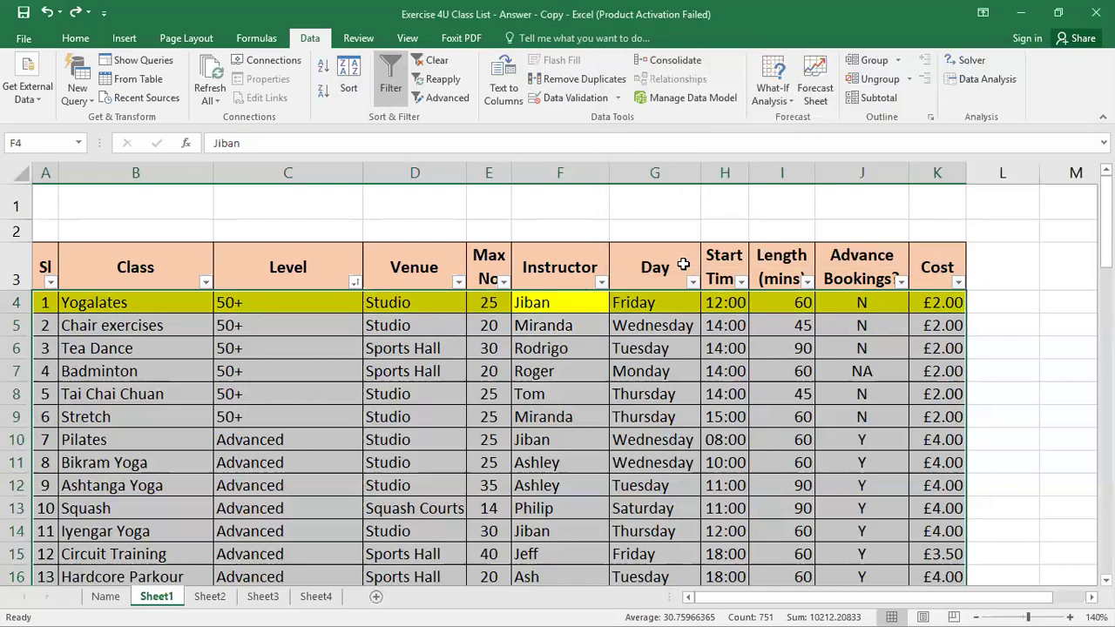
Set the class list's primary sort to Day on cell values, using the Monday, Tuesday, Wednesday custom list as the order
left_click(684, 265)
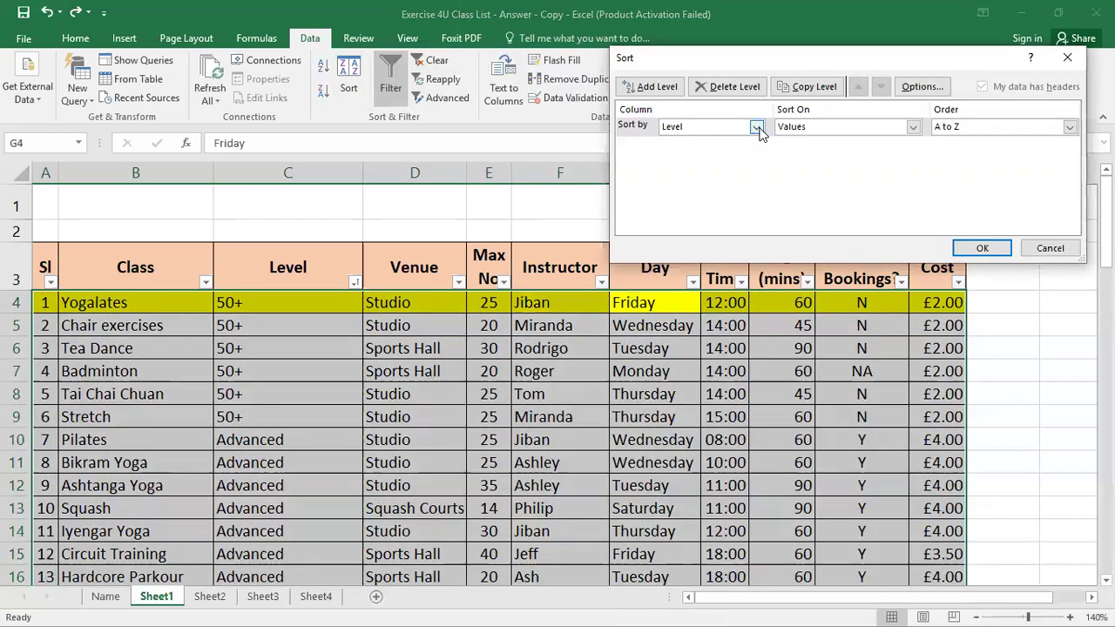
left_click(756, 127)
left_click(671, 206)
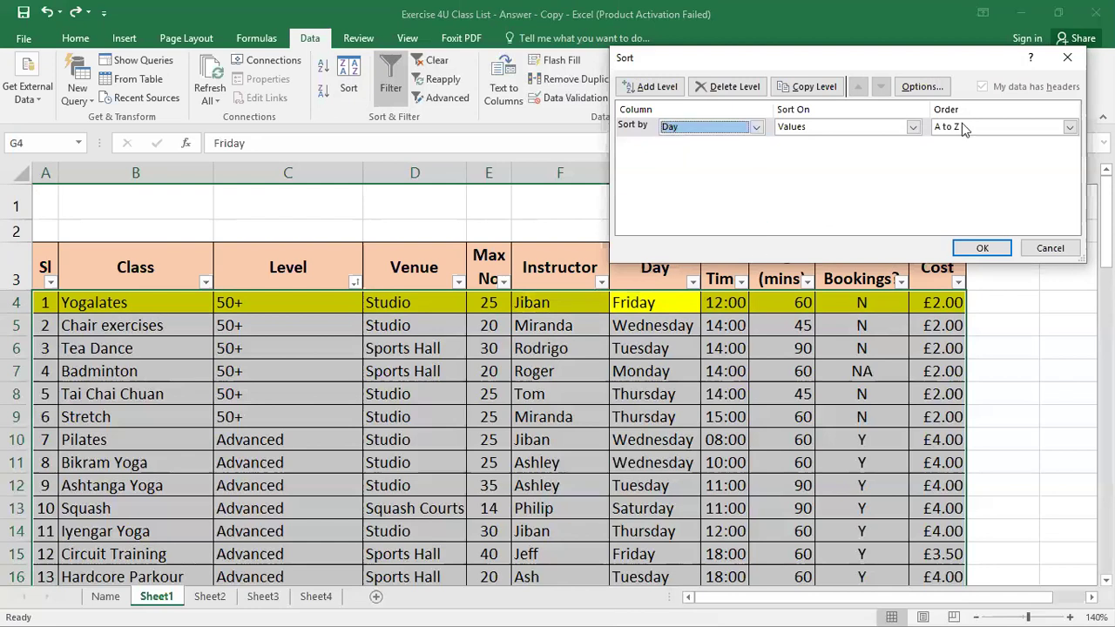
left_click(962, 125)
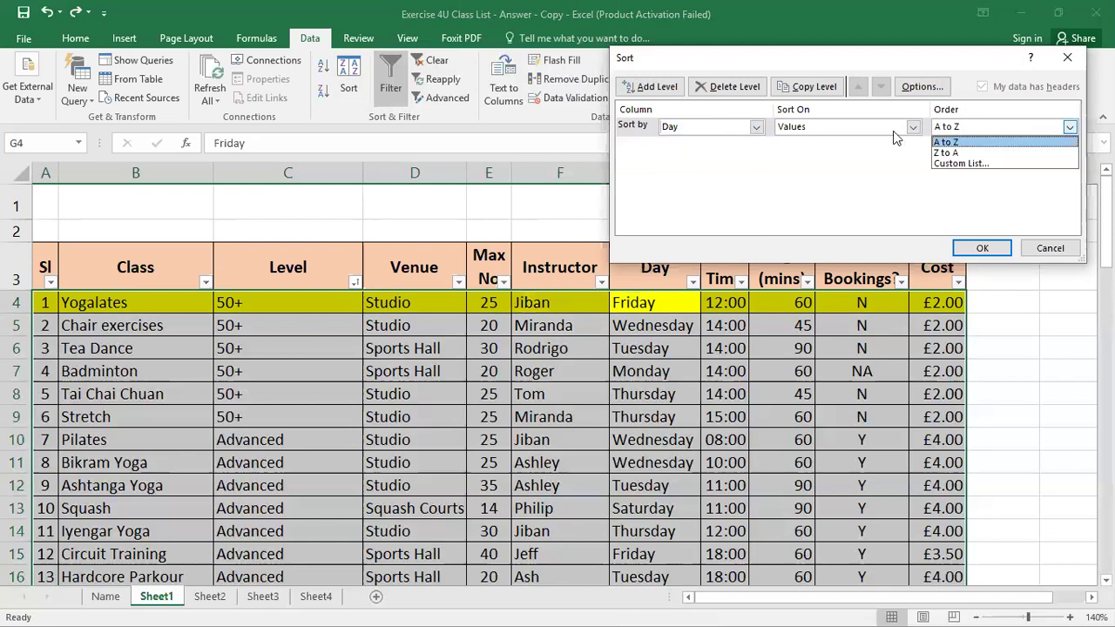
left_click(962, 164)
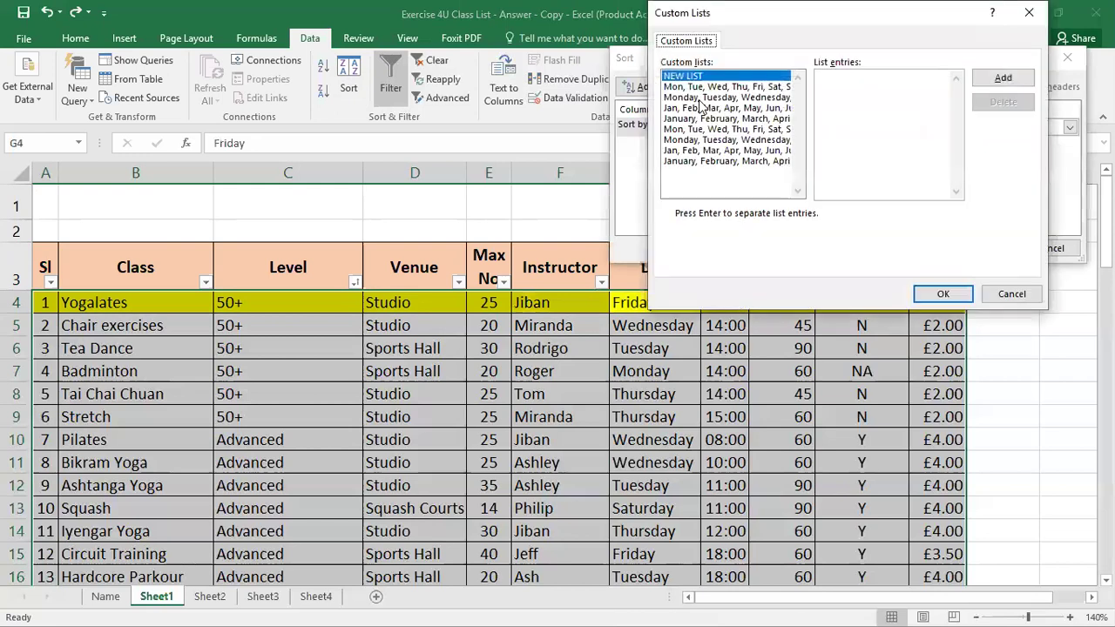
left_click(700, 99)
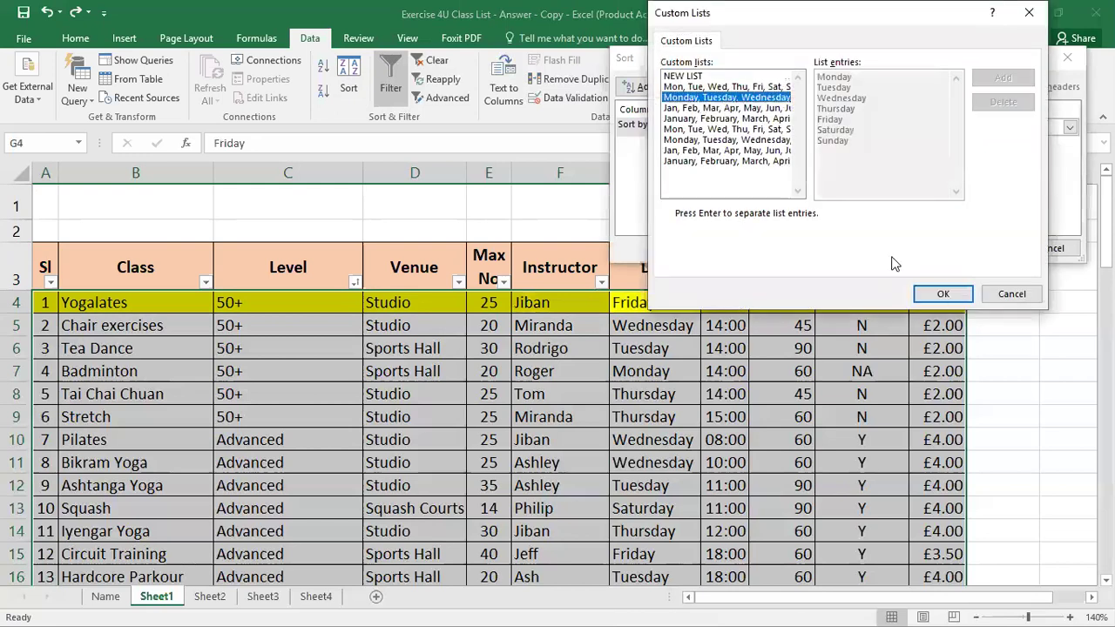
key("Return")
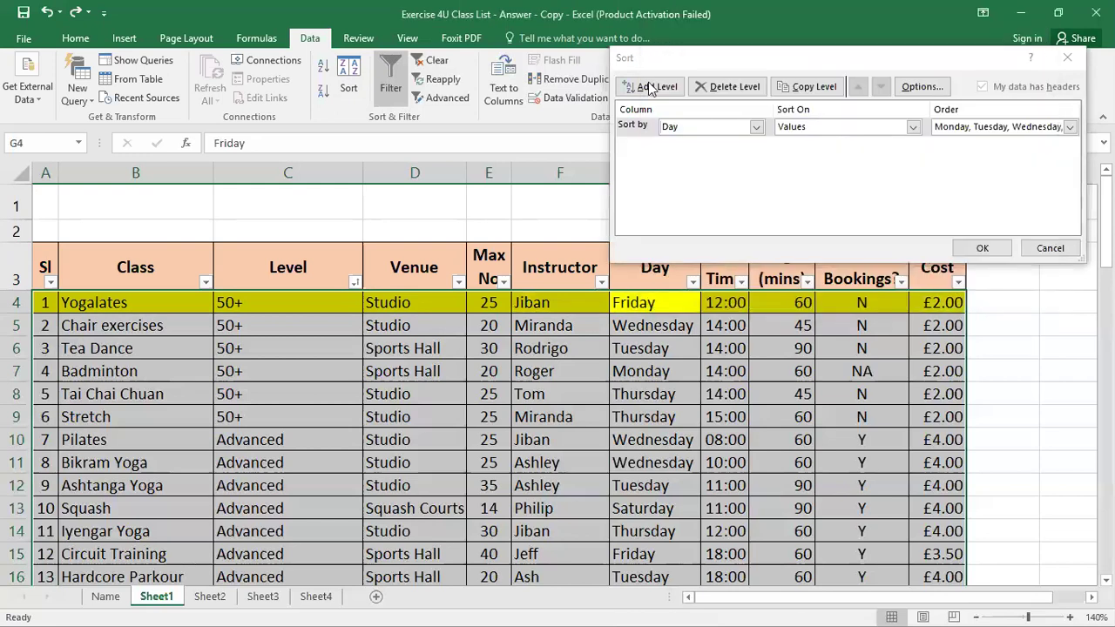
Add sort levels for Start Time from Smallest to Largest and Instructor from A to Z, and apply the three-level sort
left_click(760, 148)
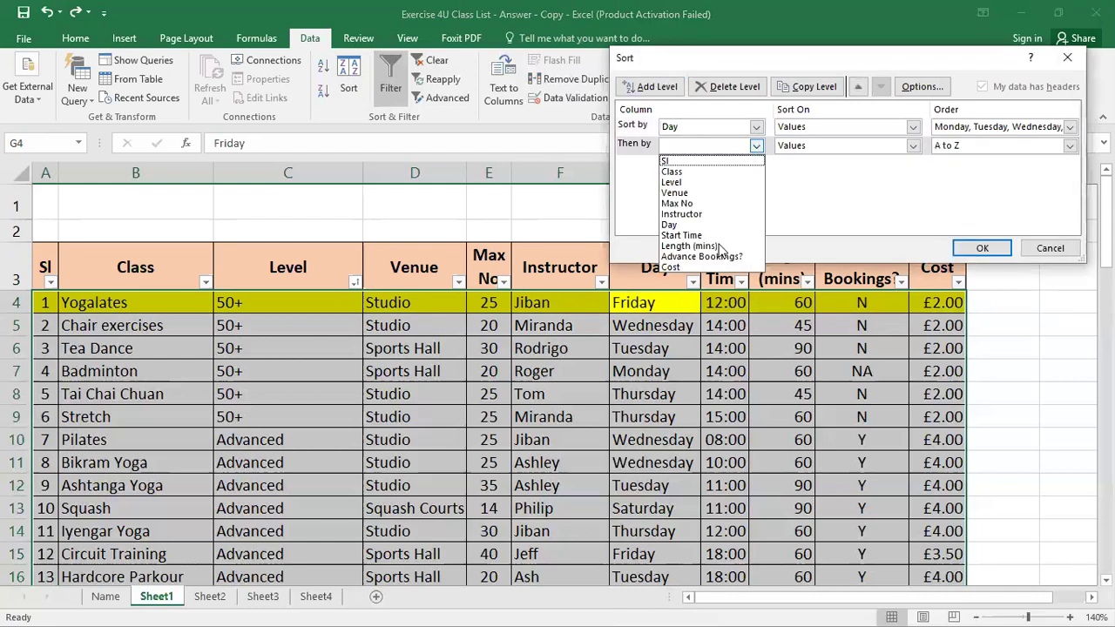
left_click(689, 236)
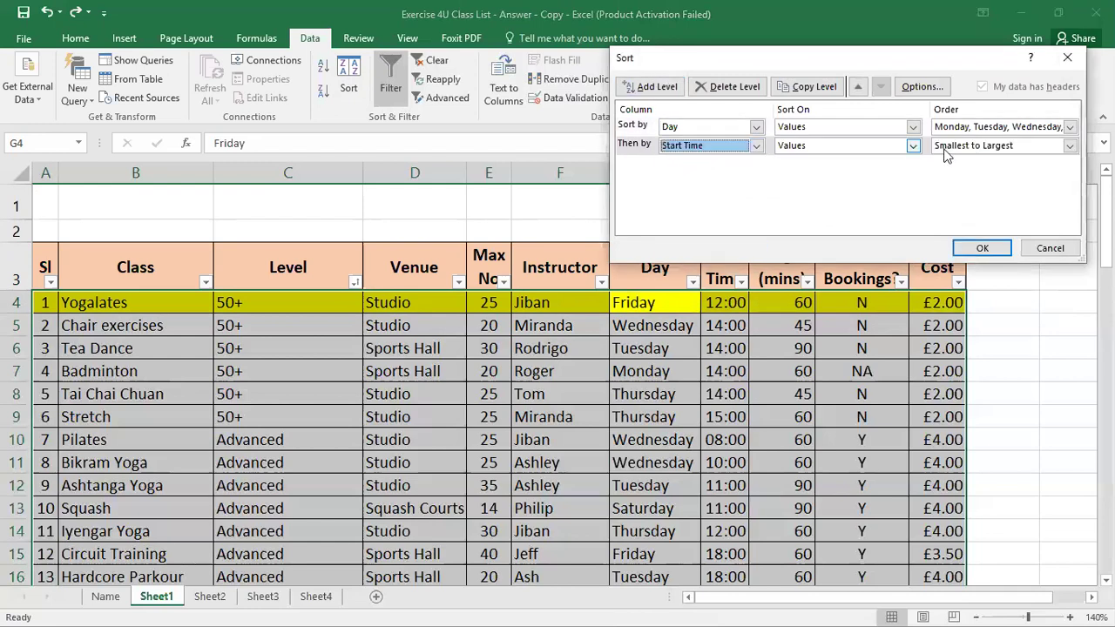
left_click(648, 88)
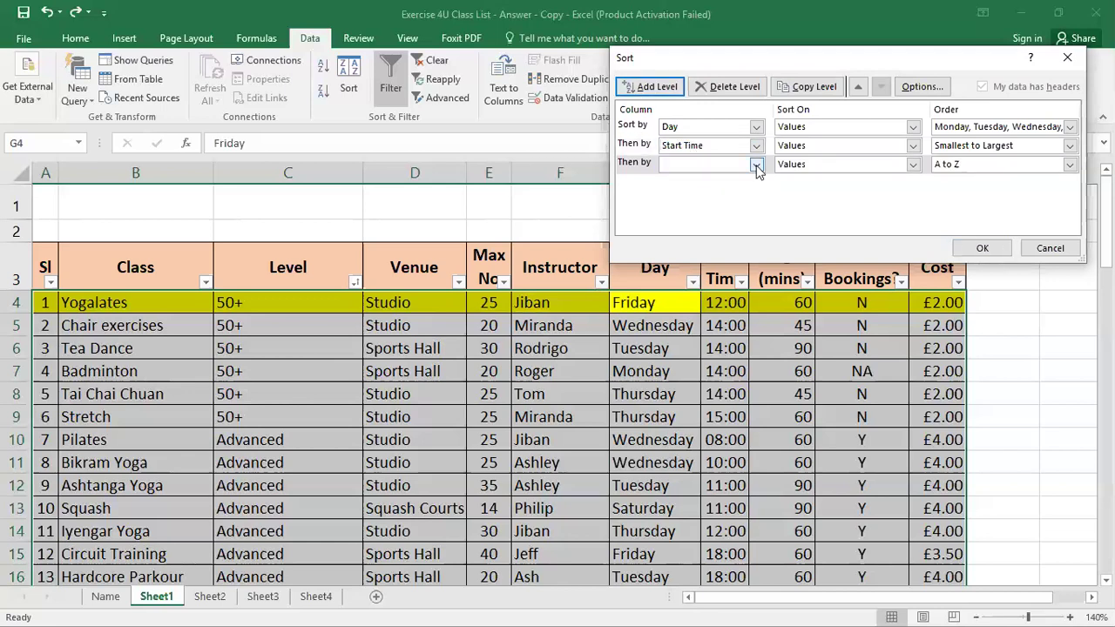
left_click(730, 163)
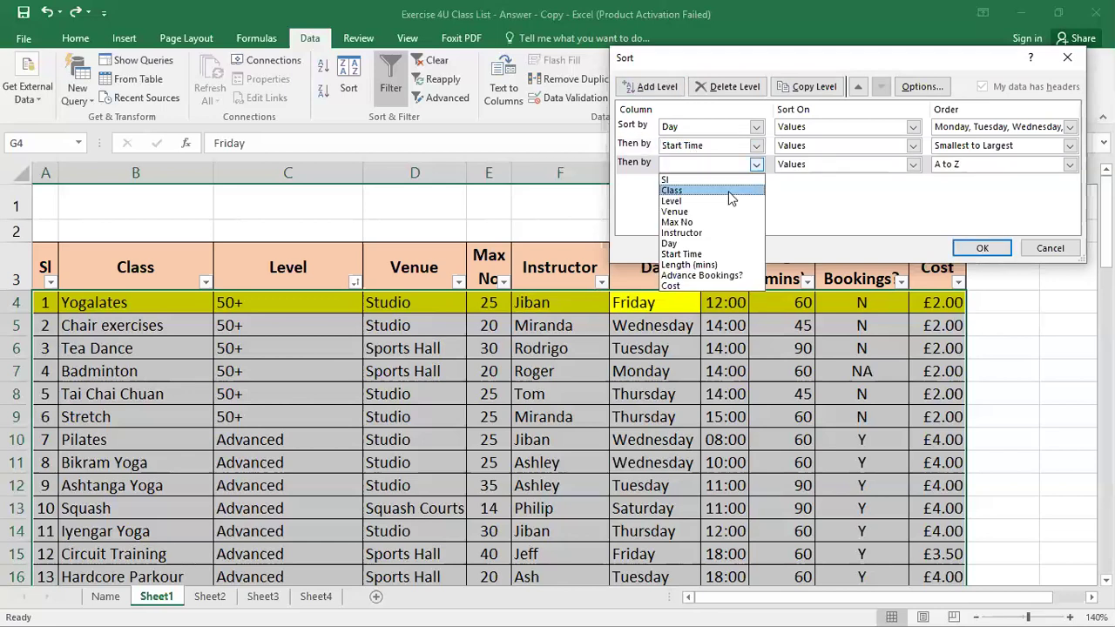
left_click(700, 234)
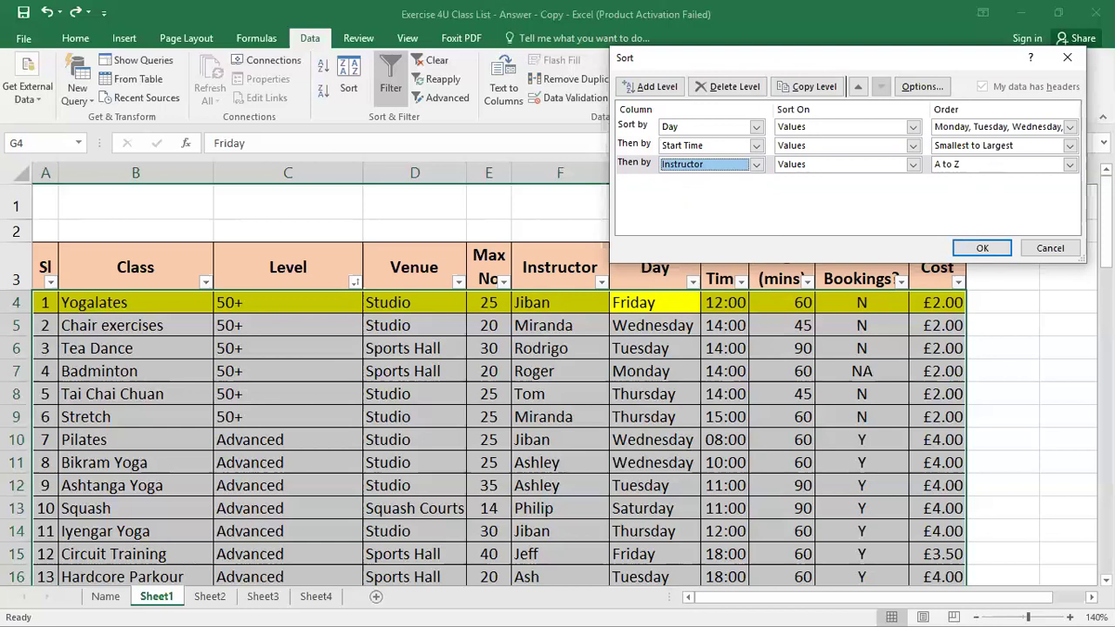
left_click(976, 248)
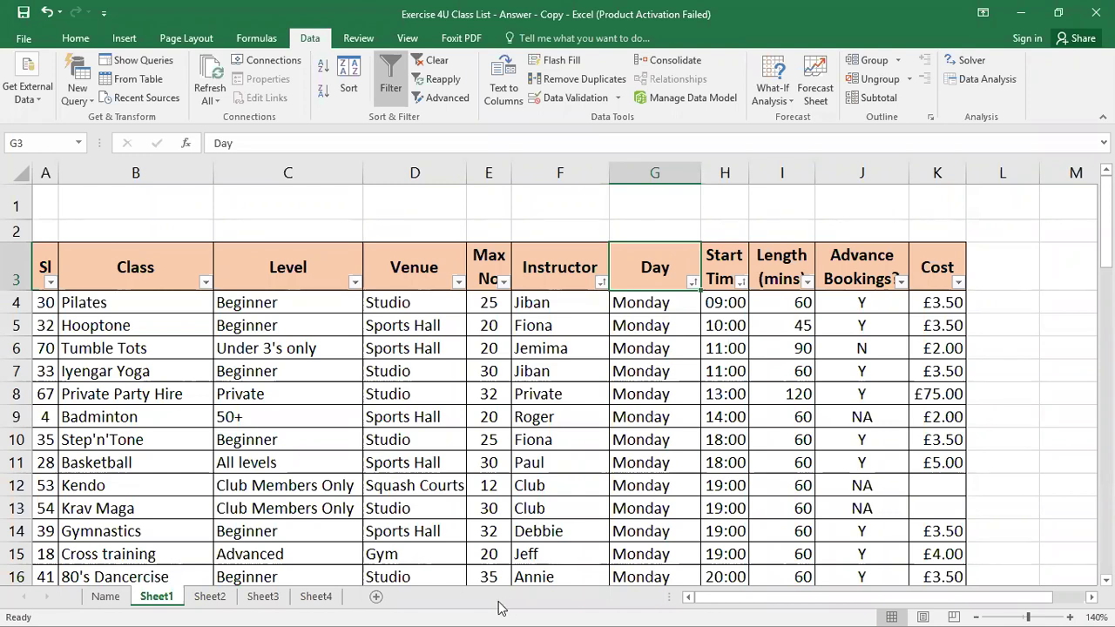
Switch to Sheet2 with the table of student IDs and total marks
left_click(210, 597)
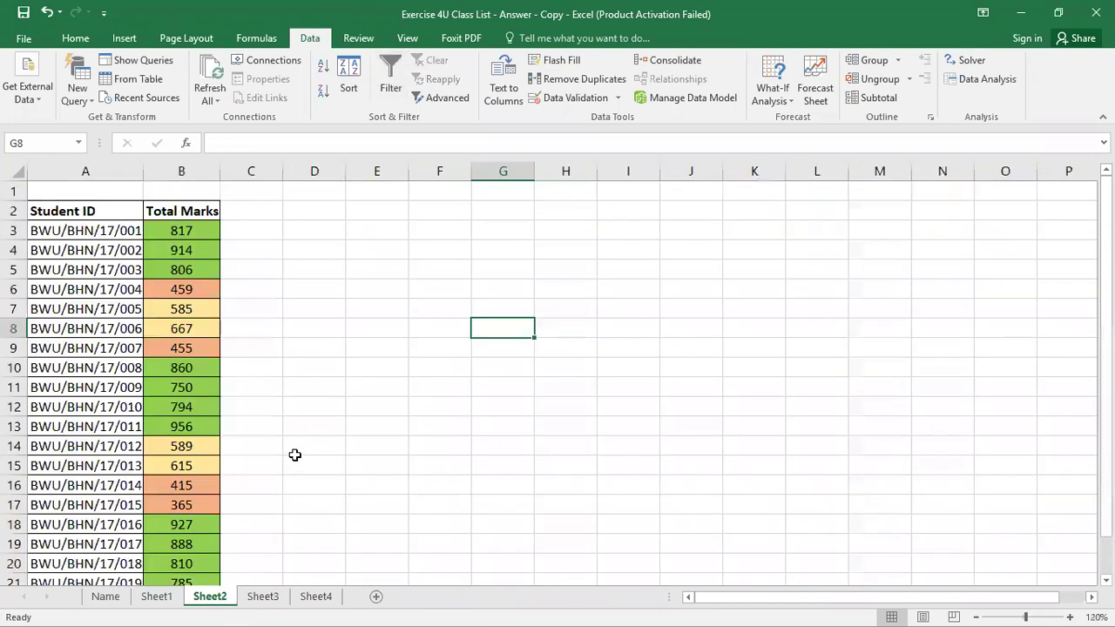
left_click(333, 460)
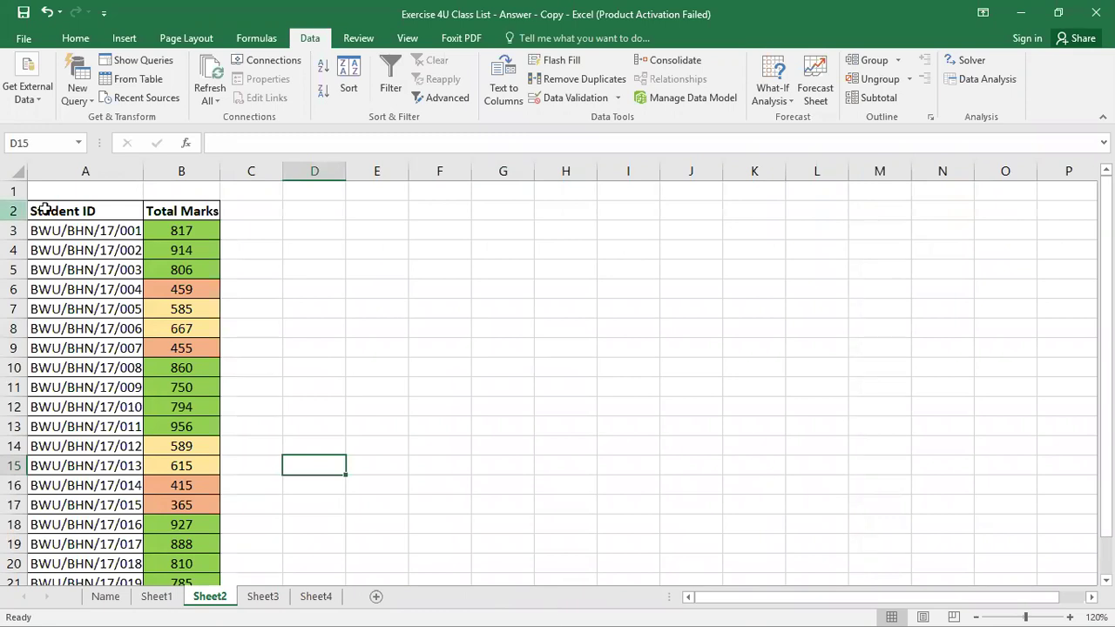
left_click(1070, 617)
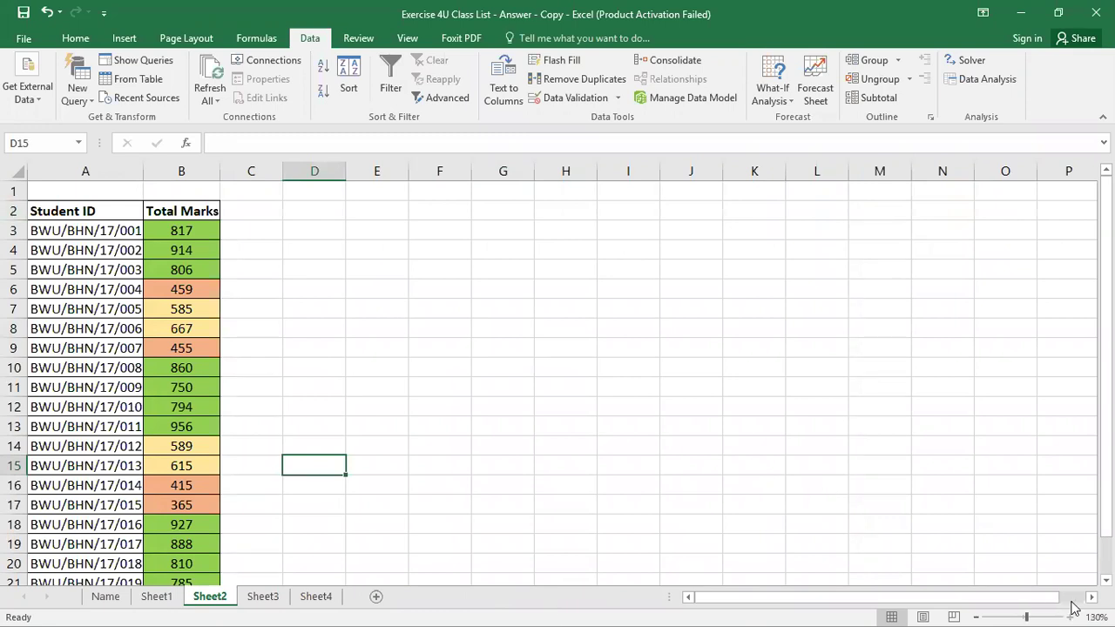
scroll(104, 220, "up", 1)
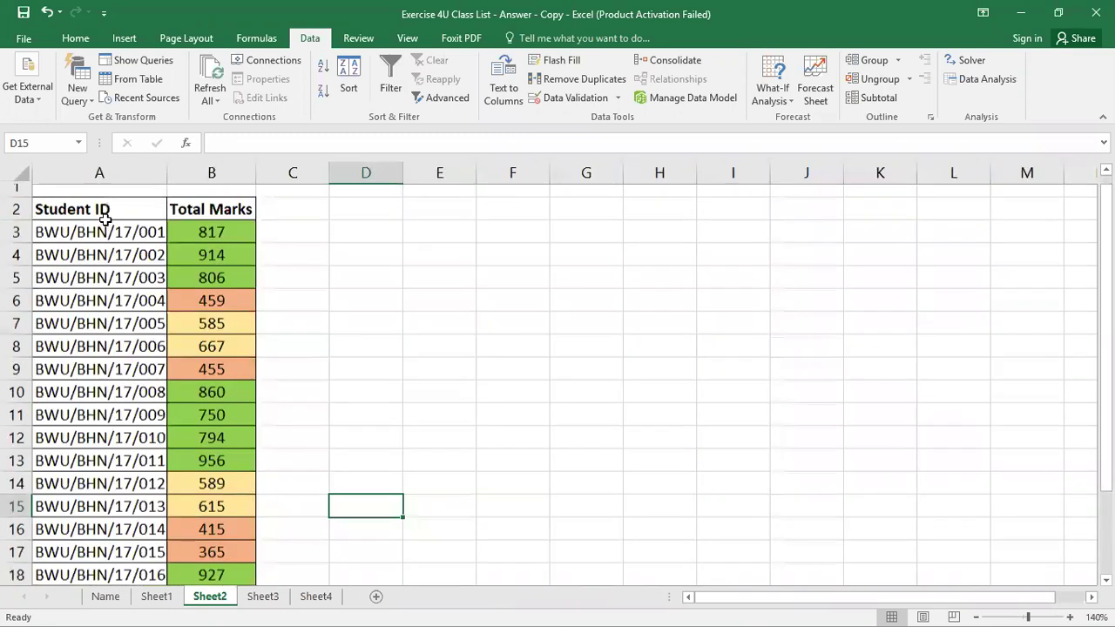
scroll(373, 276, "up", 1)
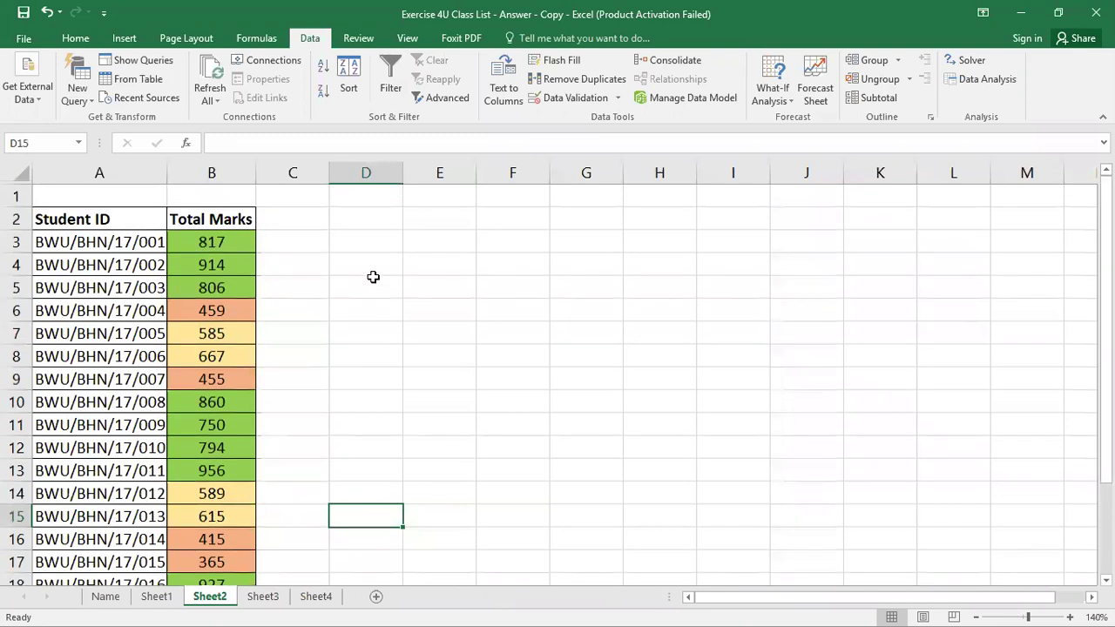
Examine the colour-coded Total Marks from the first to the last student, including cells B3, B7 and B6
left_click(350, 292)
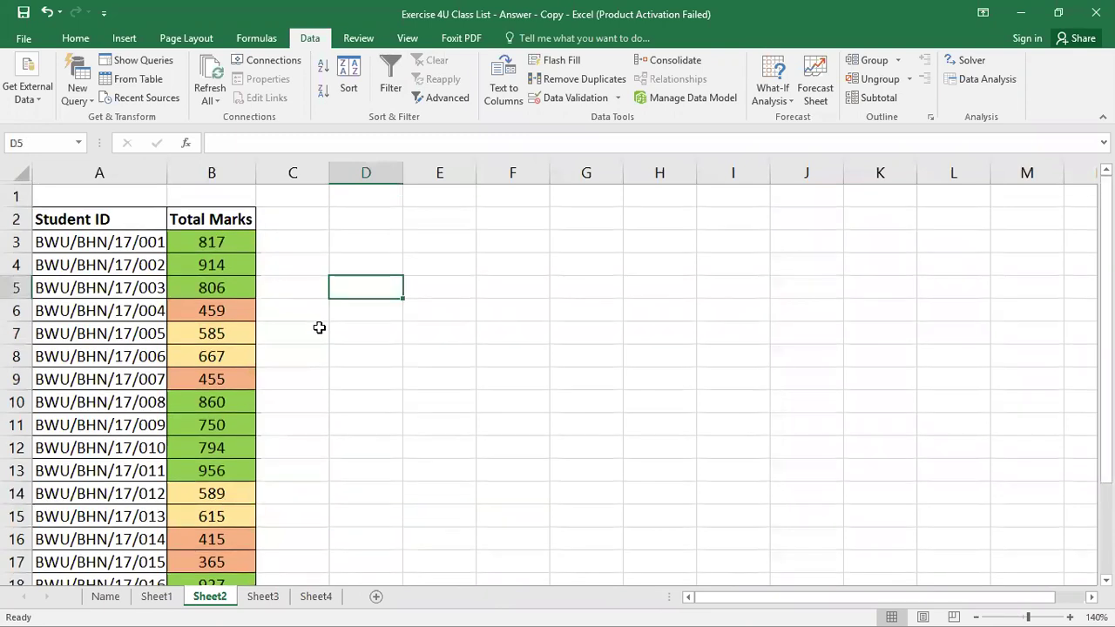
left_click(226, 243)
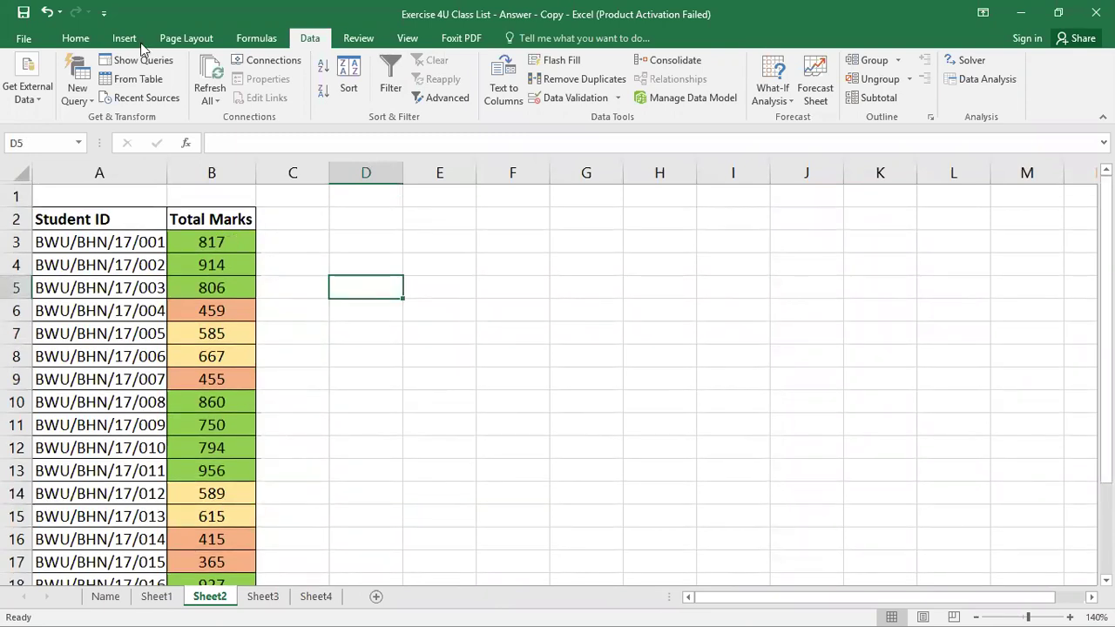
left_click(76, 39)
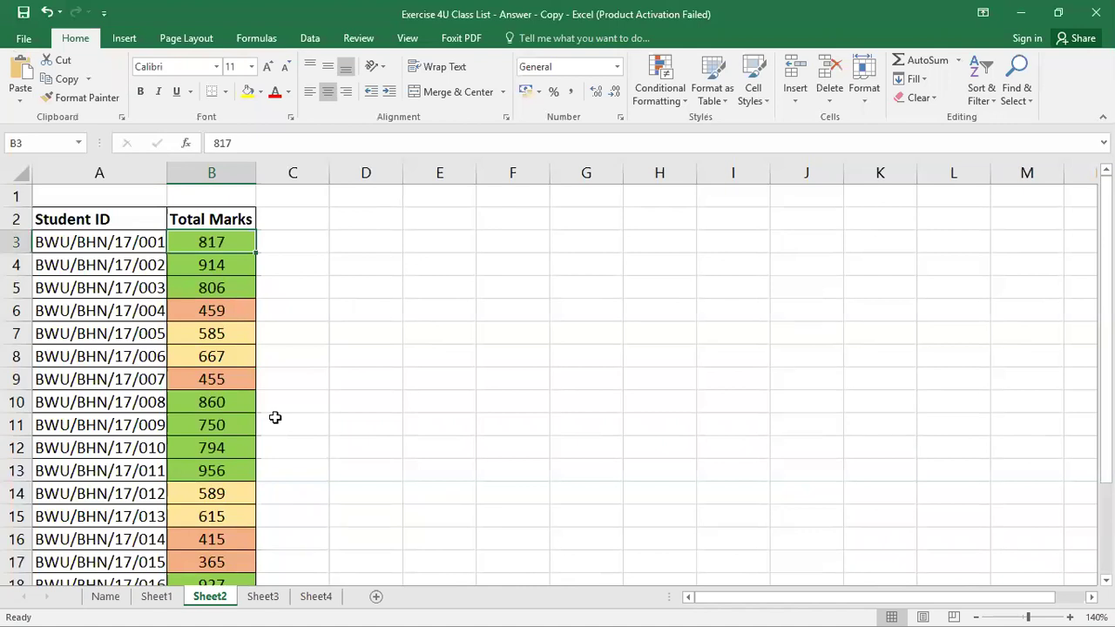
scroll(275, 418, "down", 2)
scroll(273, 419, "up", 2)
scroll(237, 523, "down", 2)
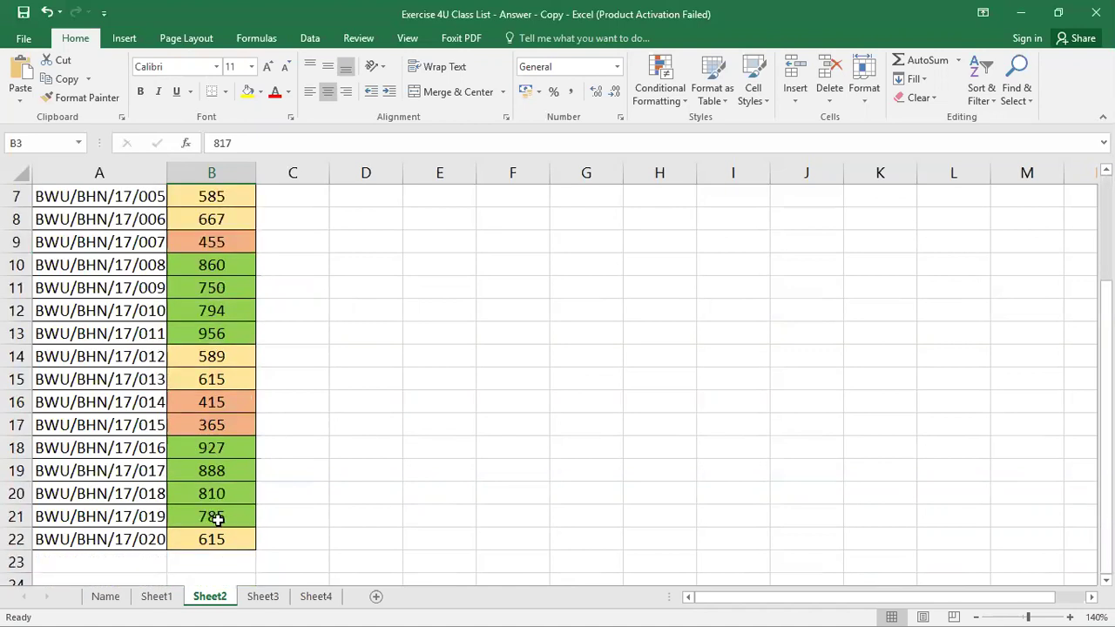
scroll(243, 220, "up", 2)
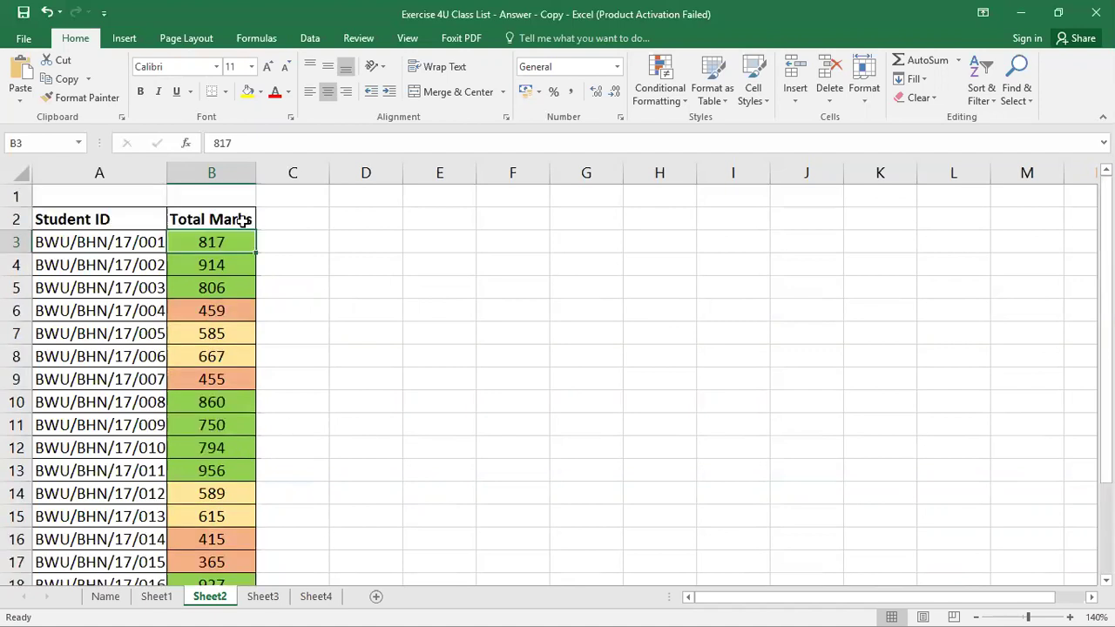
left_click(223, 340)
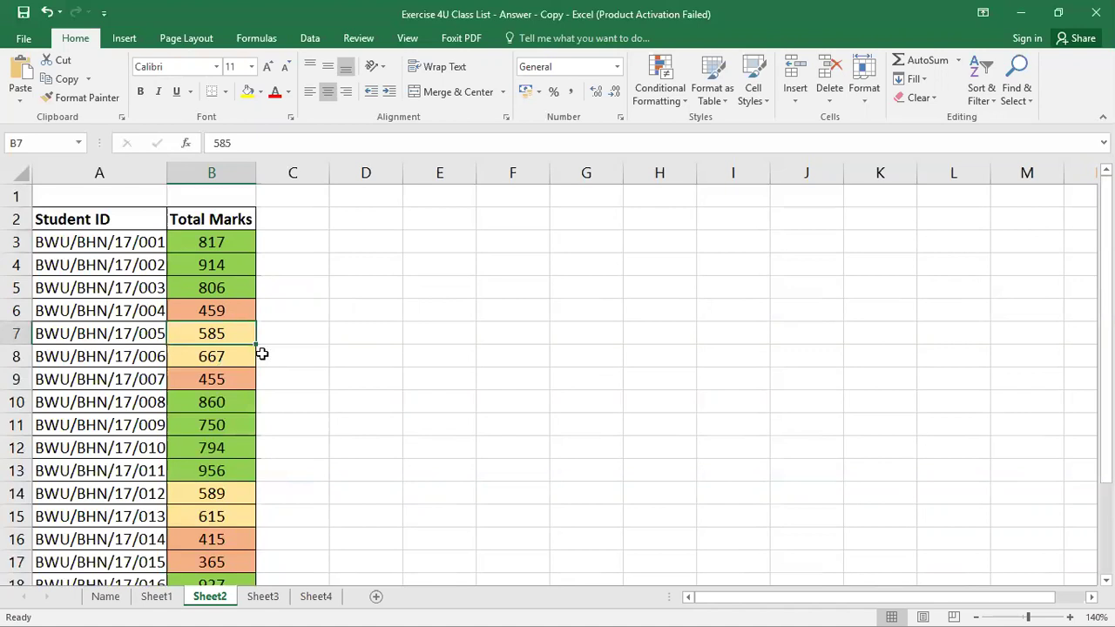
left_click(220, 314)
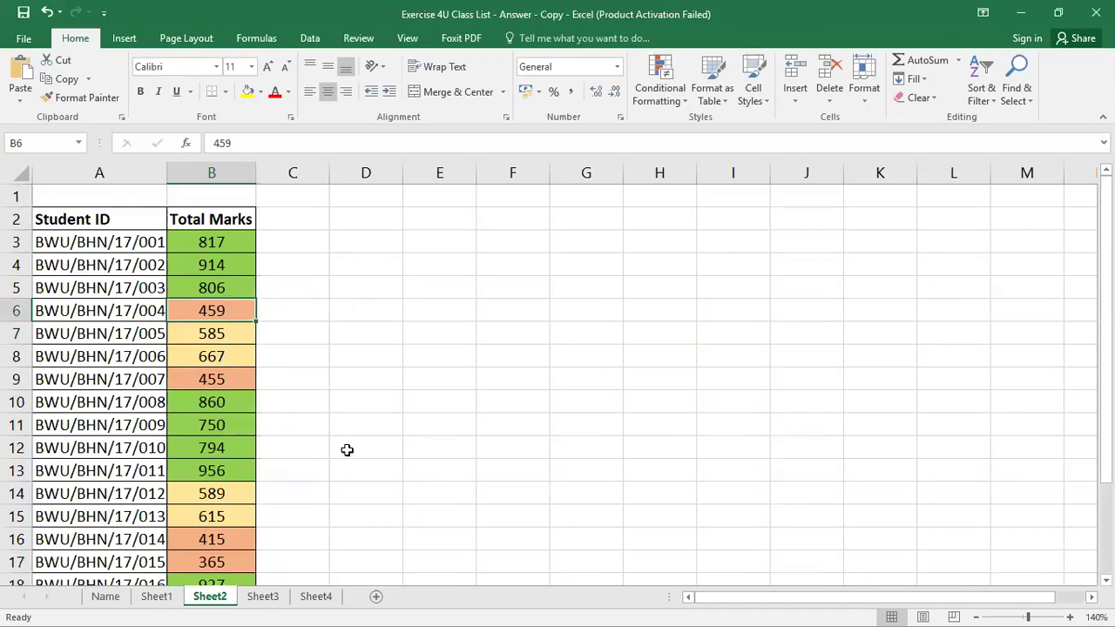
Widen the Total Marks column slightly on Sheet2
scroll(311, 453, "down", 4)
scroll(307, 451, "up", 4)
left_click_drag(273, 172, 270, 173)
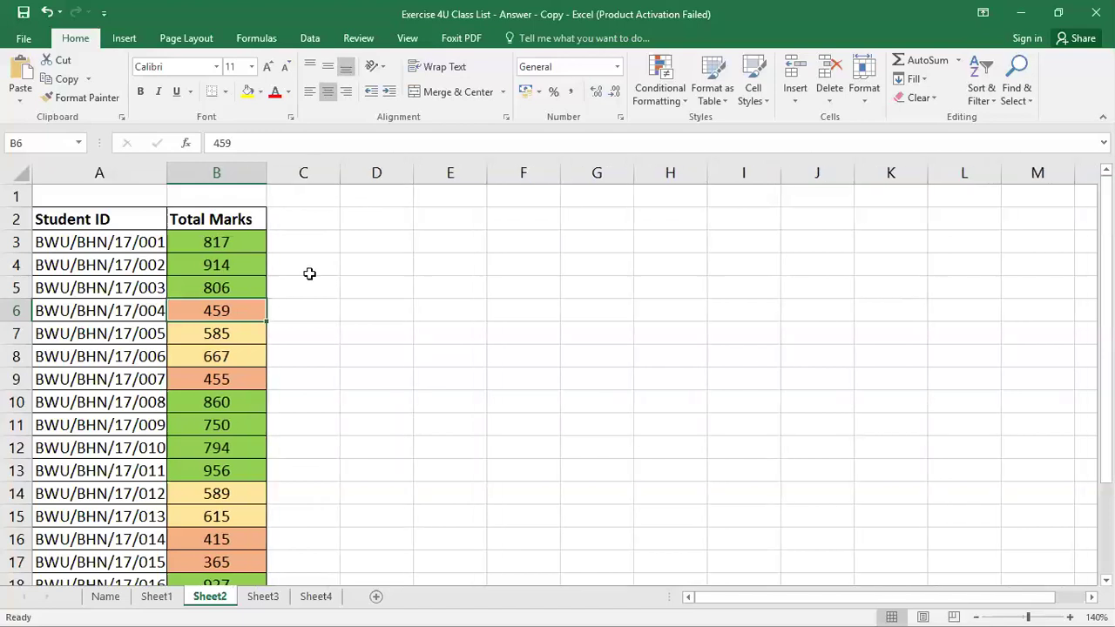
Turn on filtering for the Student ID and Total Marks header row on Sheet2
left_click(270, 263)
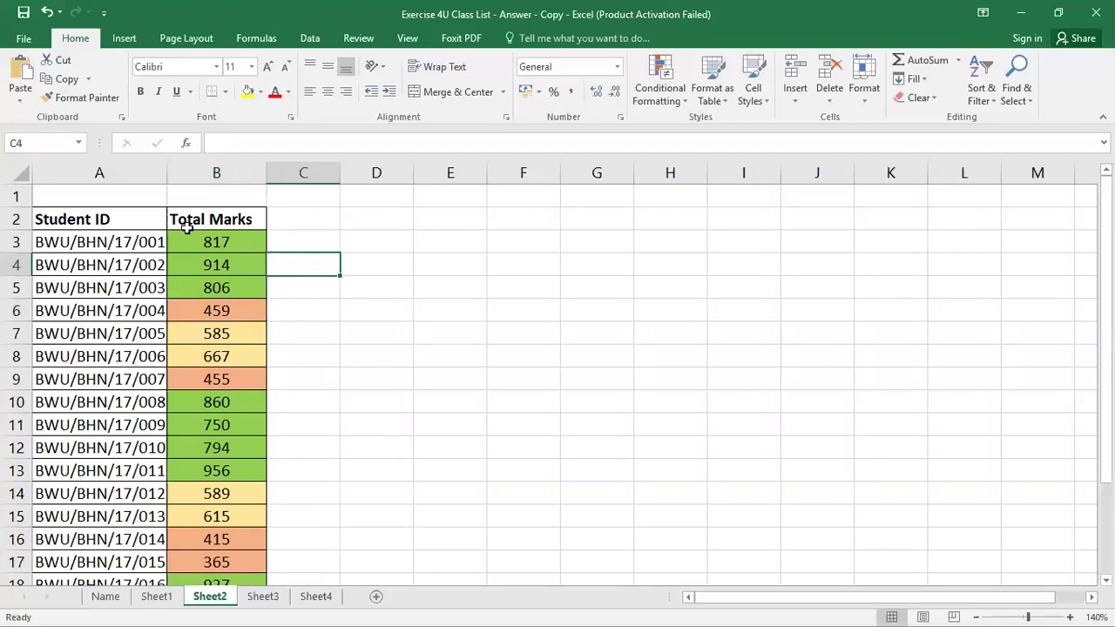
left_click(365, 240)
left_click(196, 220)
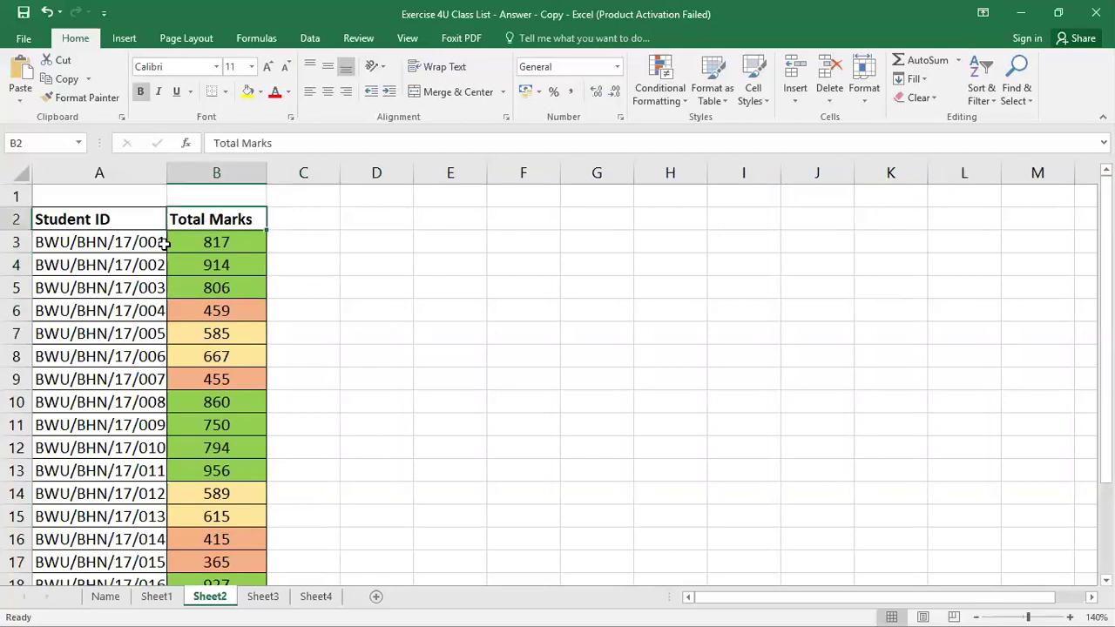
left_click(985, 83)
left_click(976, 183)
Set up a custom sort whose first level places green Total Marks cells On Top by Cell Color
left_click(309, 39)
left_click(348, 77)
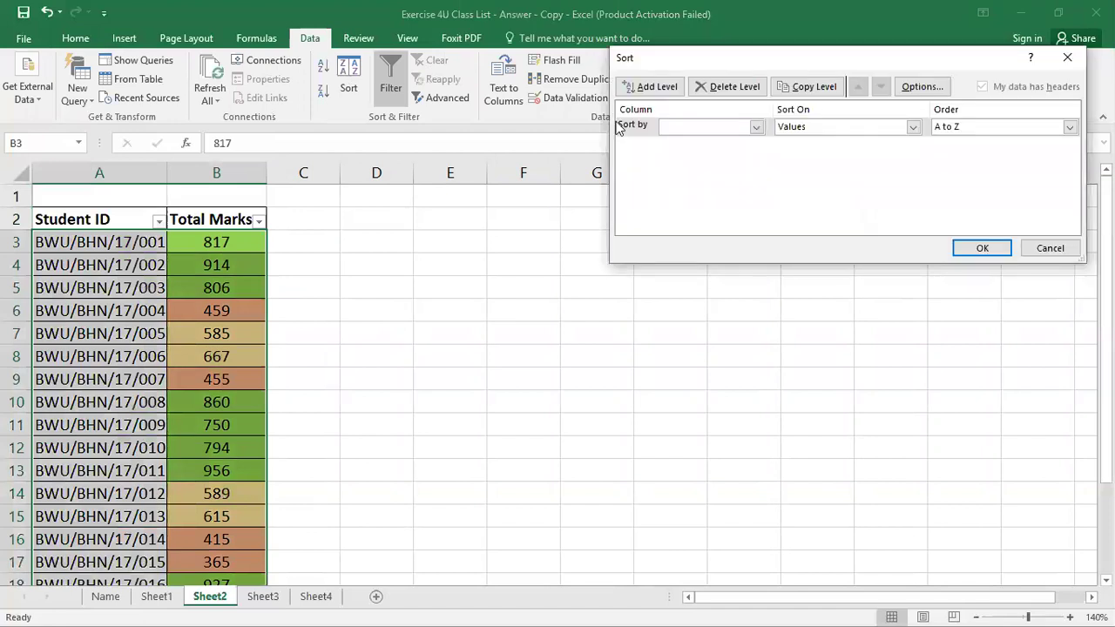
left_click(755, 128)
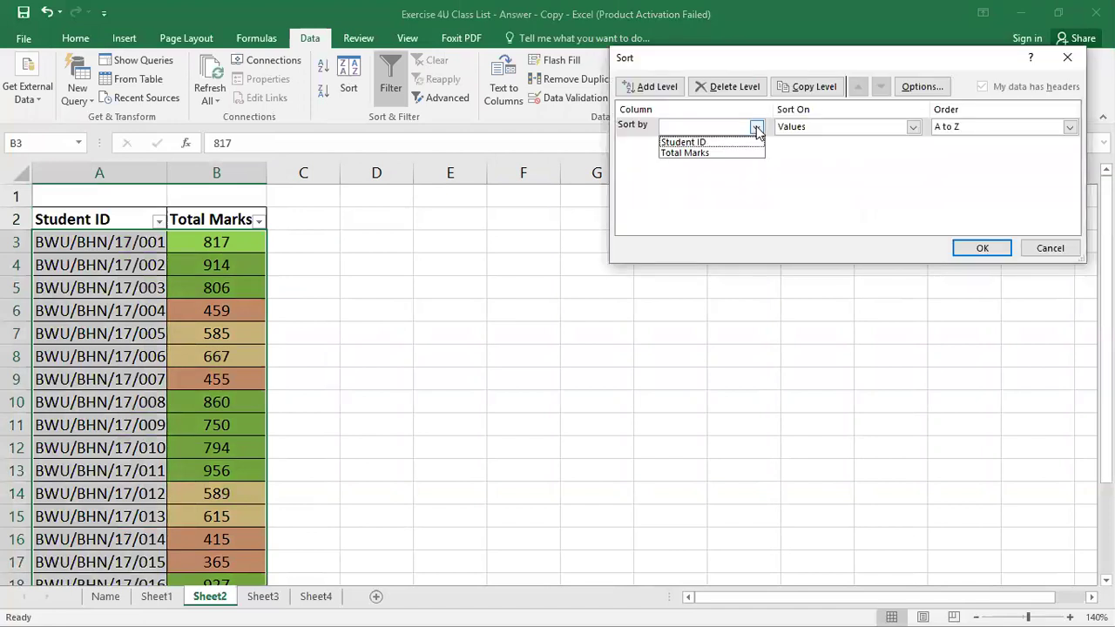
left_click(709, 153)
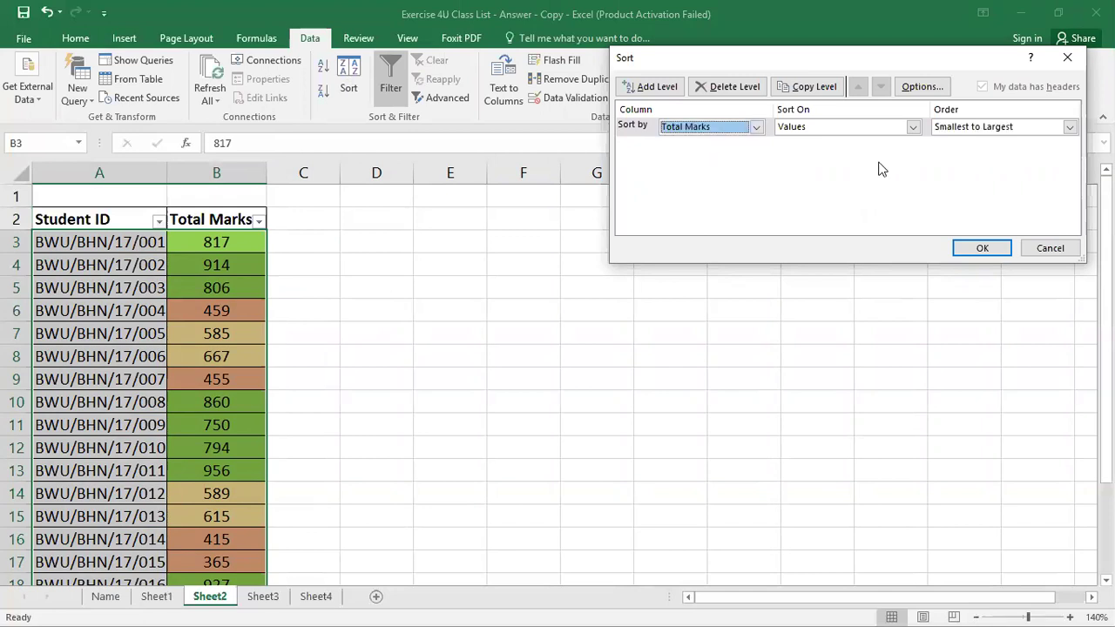
left_click(913, 127)
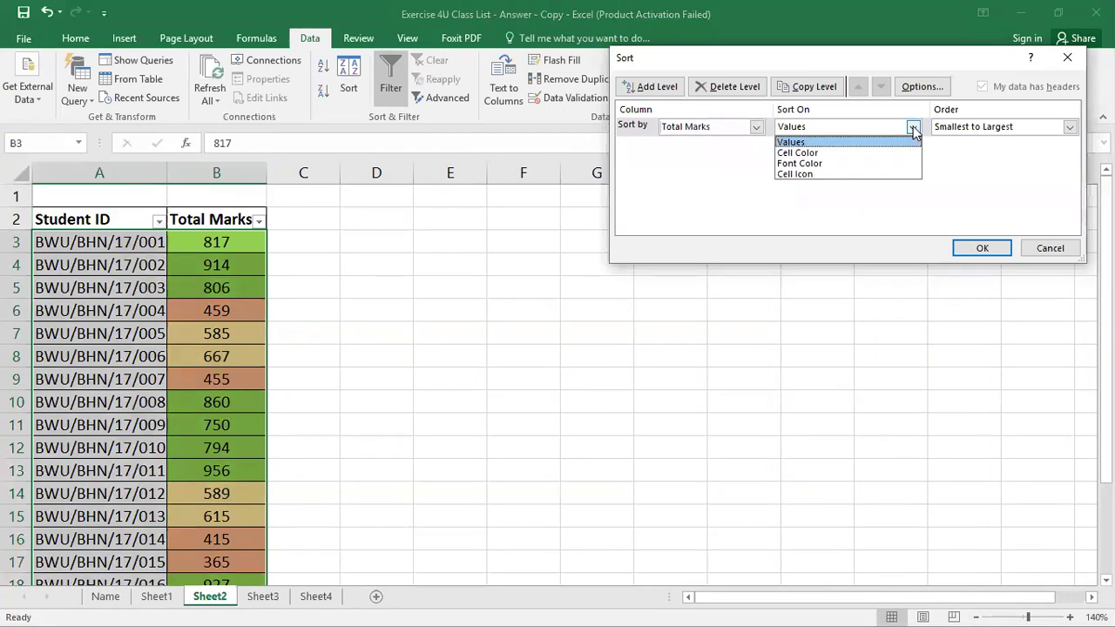
left_click(836, 157)
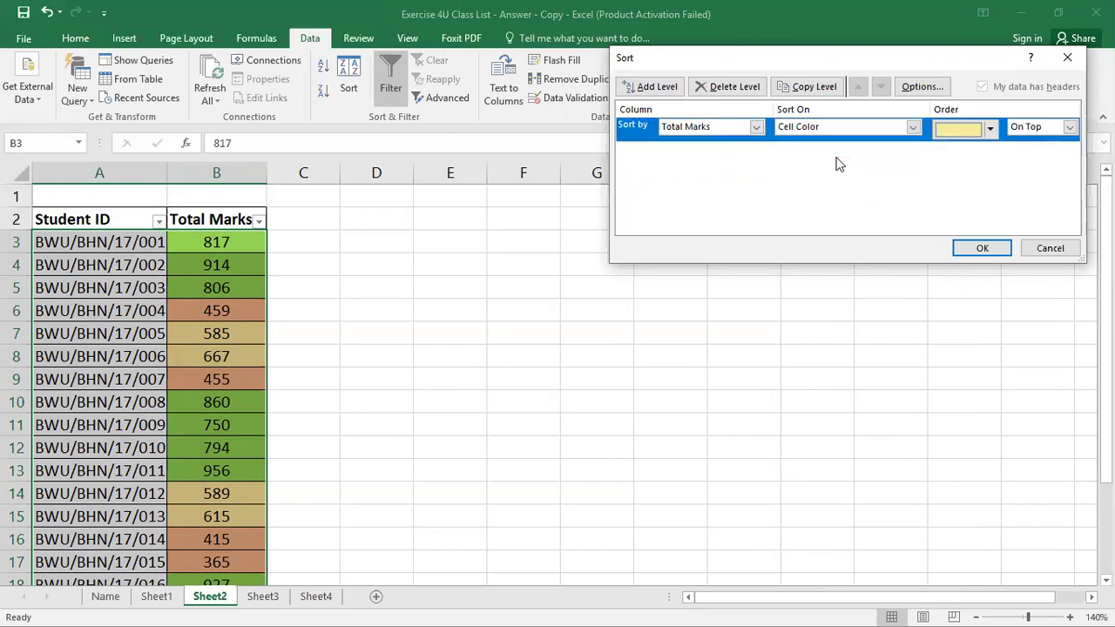
left_click(990, 129)
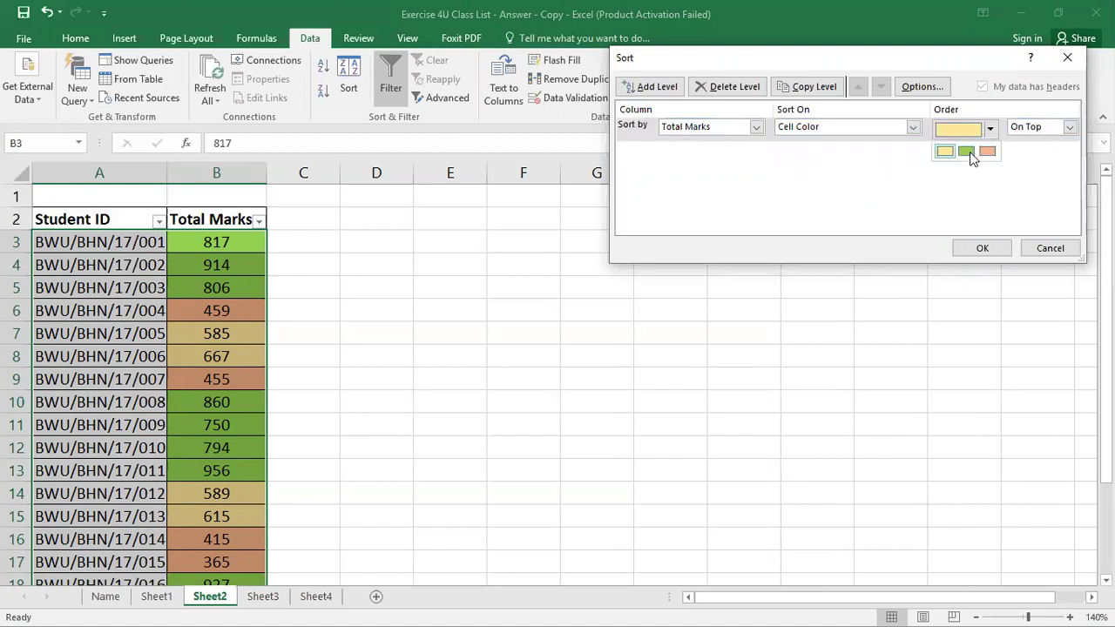
left_click(967, 153)
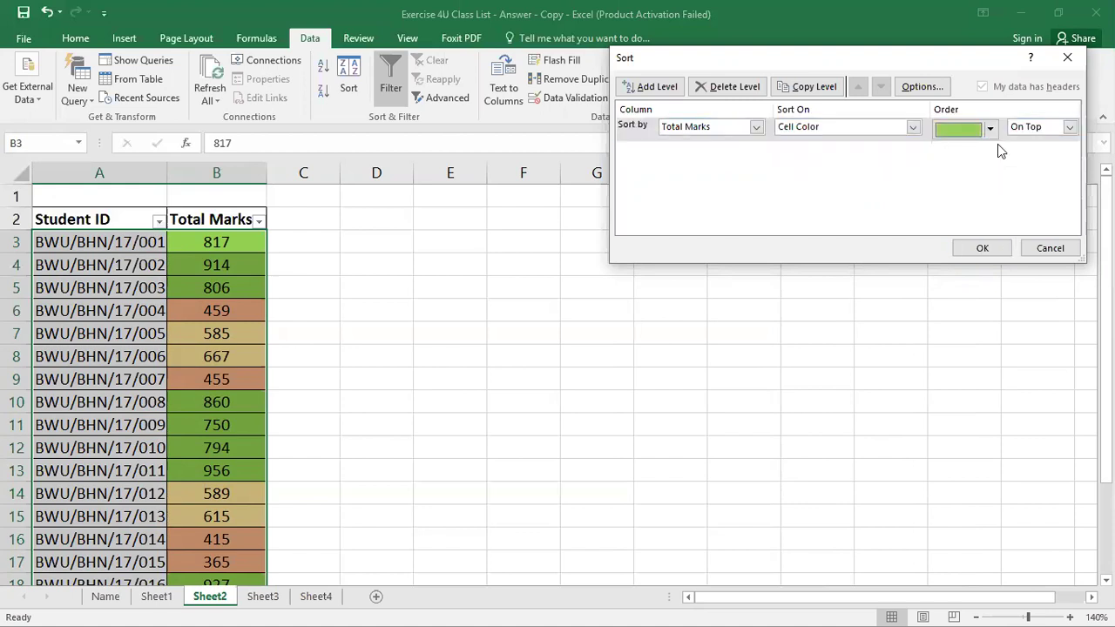
Add a second sort level that places yellow Total Marks cells On Top by Cell Color
left_click(646, 88)
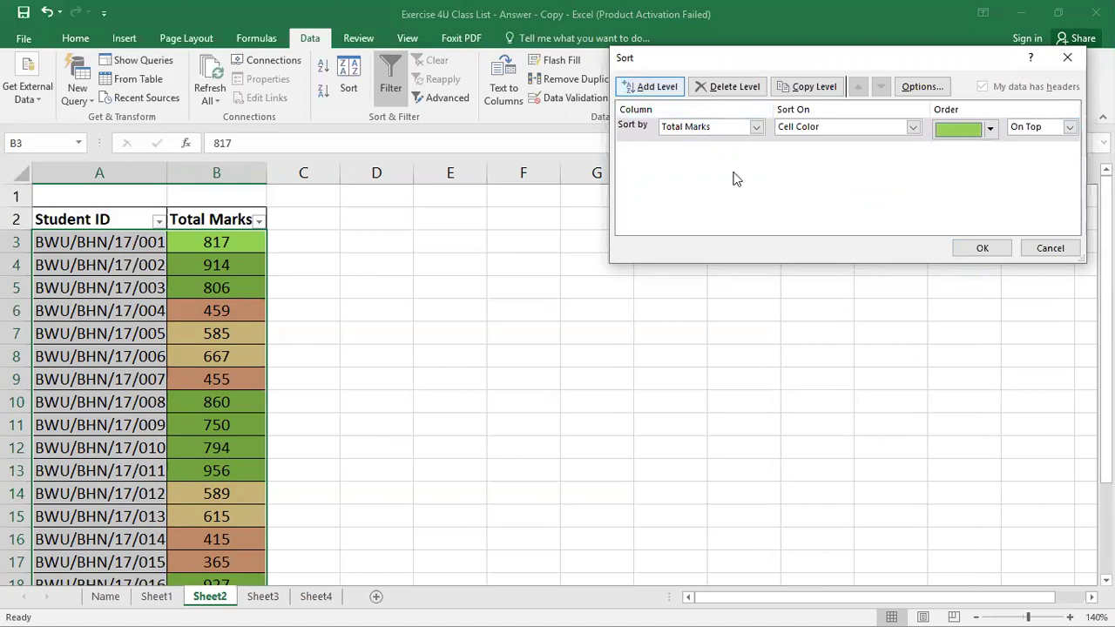
left_click(705, 150)
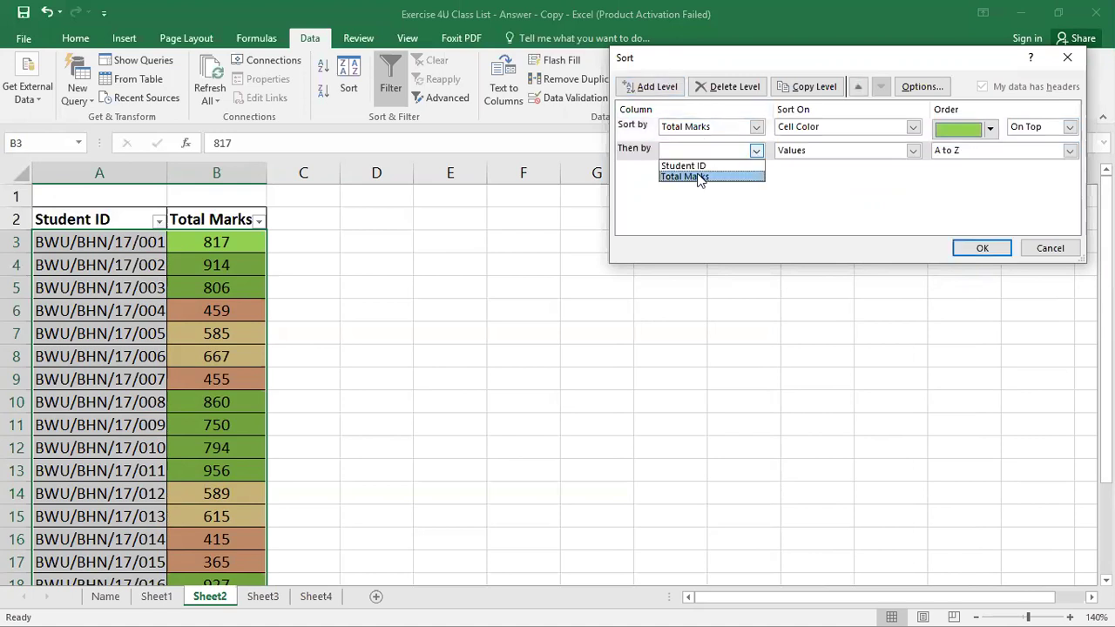
left_click(699, 176)
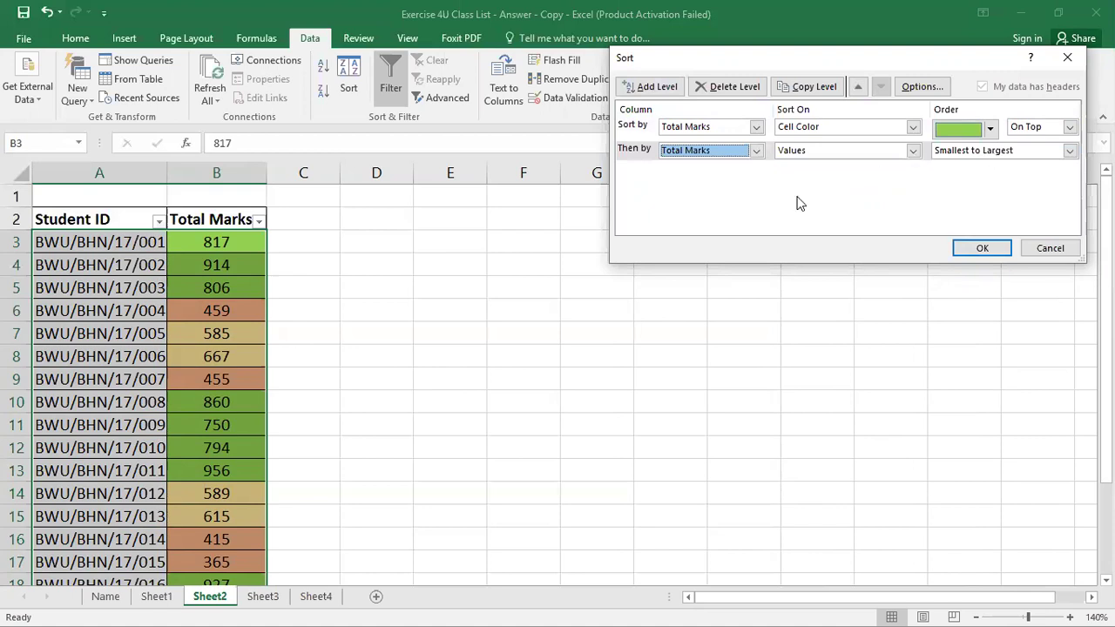
left_click(800, 150)
left_click(798, 176)
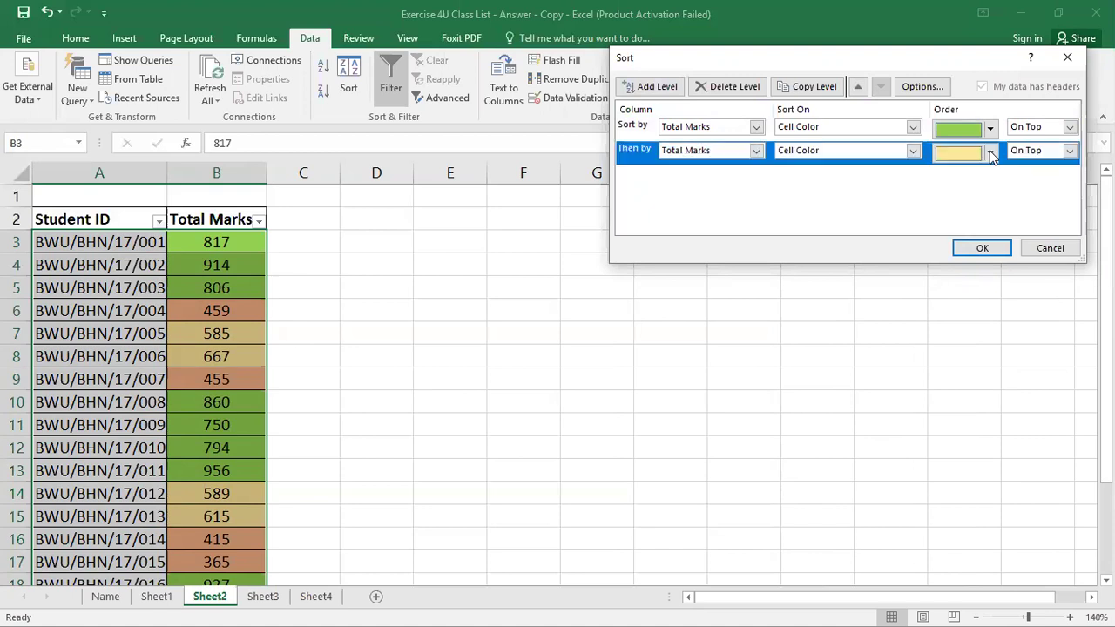
Add a third sort level for orange Total Marks cells by Cell Color, On Top, and apply the three-level colour sort
left_click(646, 91)
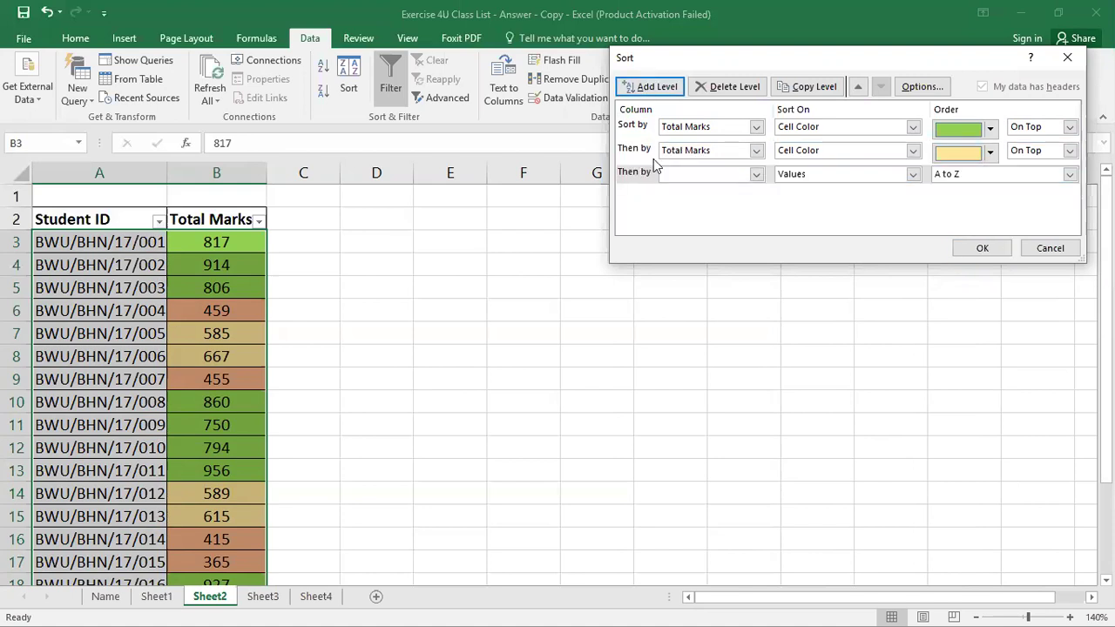
left_click(758, 175)
left_click(691, 198)
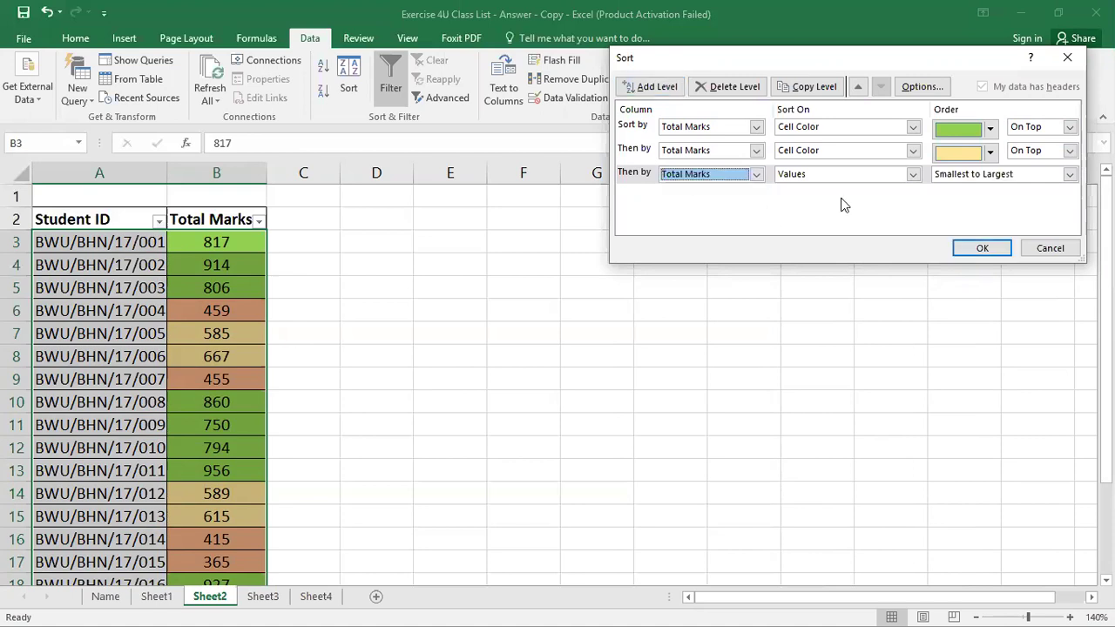
left_click(813, 175)
left_click(807, 201)
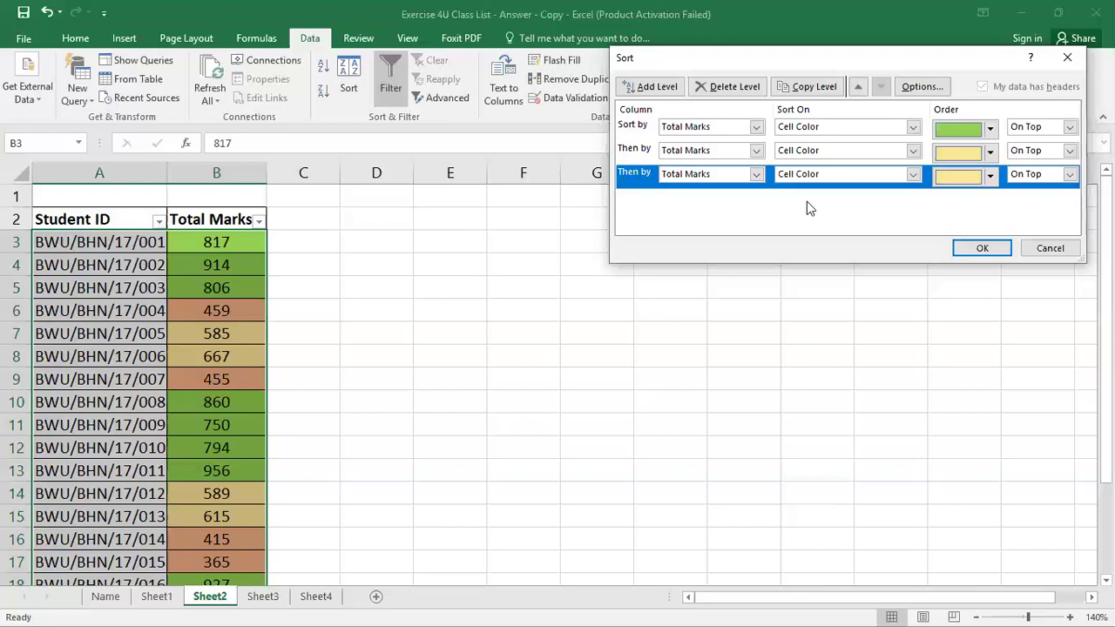
left_click(988, 182)
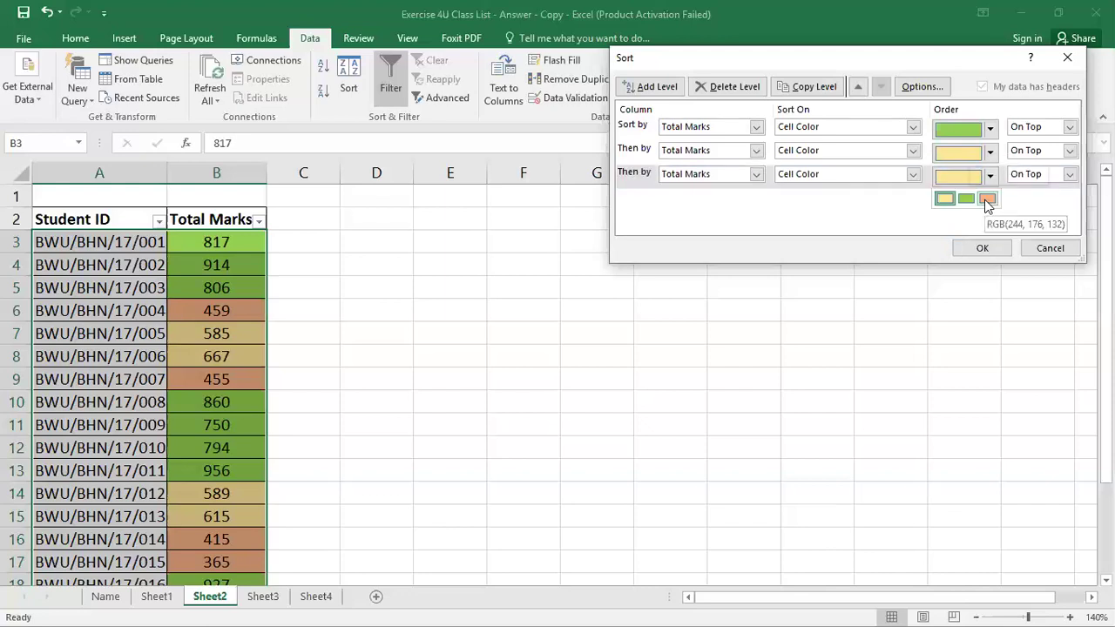
left_click(985, 200)
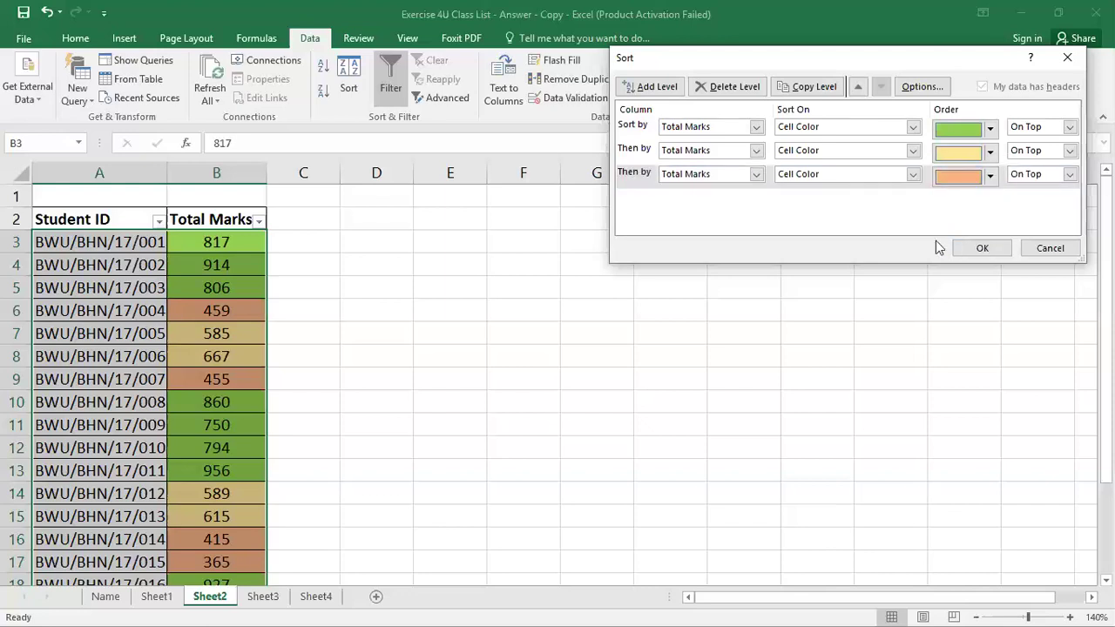
left_click(980, 249)
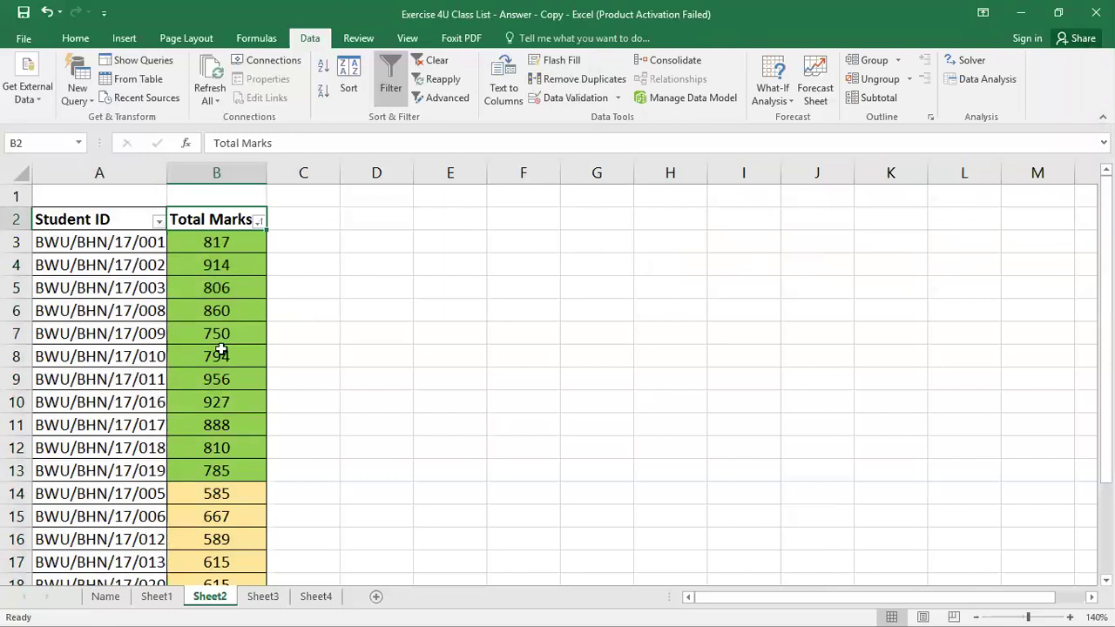
scroll(209, 459, "down", 2)
scroll(209, 459, "up", 1)
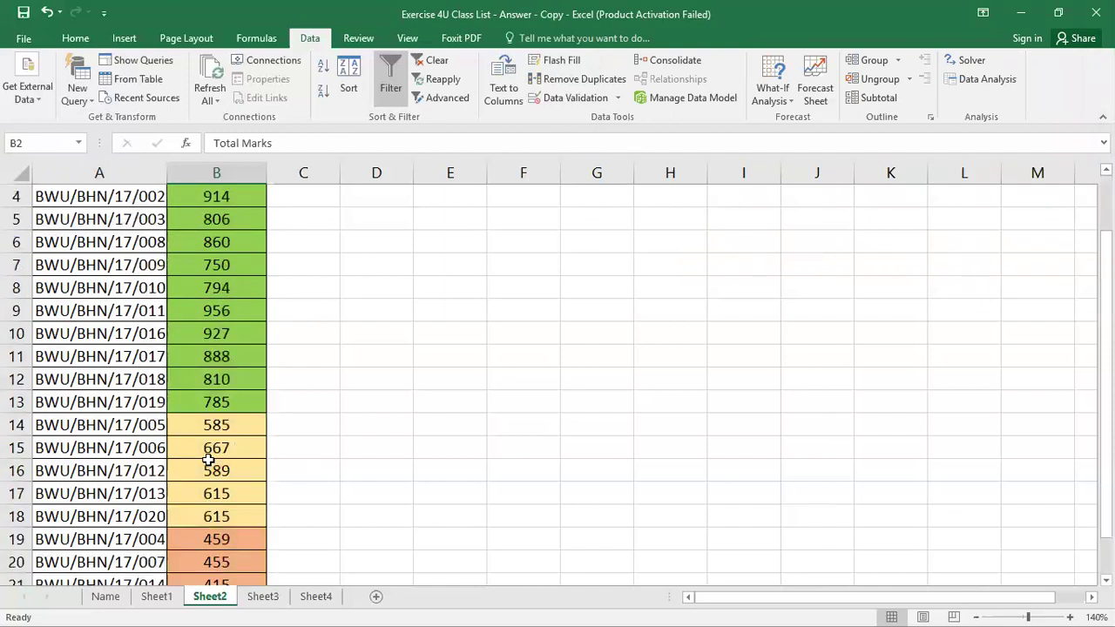
scroll(187, 289, "up", 1)
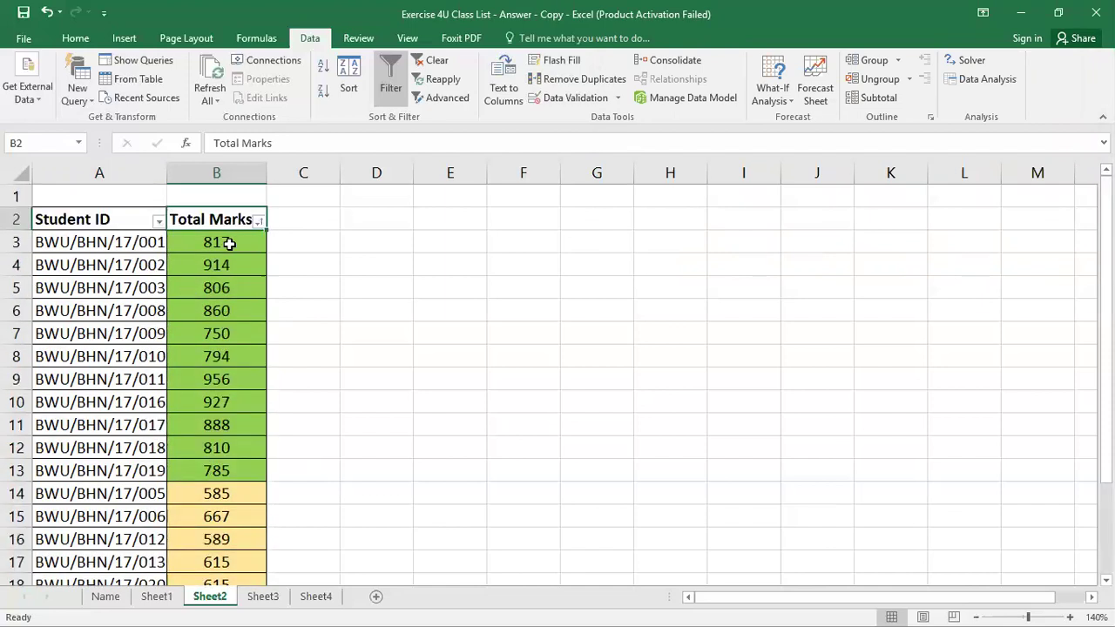
scroll(239, 431, "down", 1)
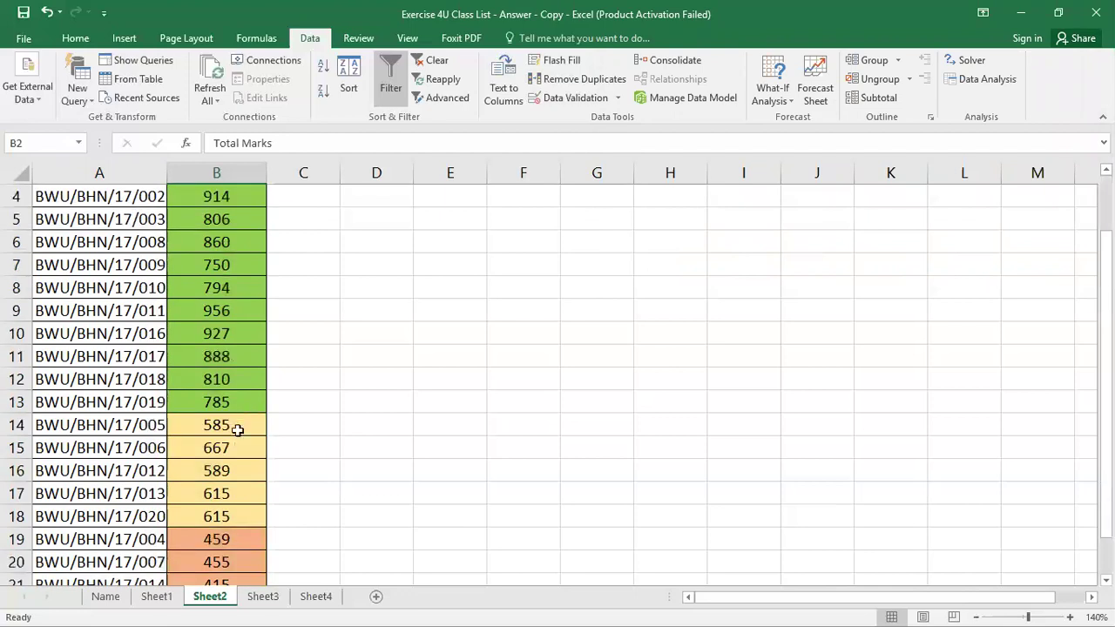
scroll(244, 390, "down", 1)
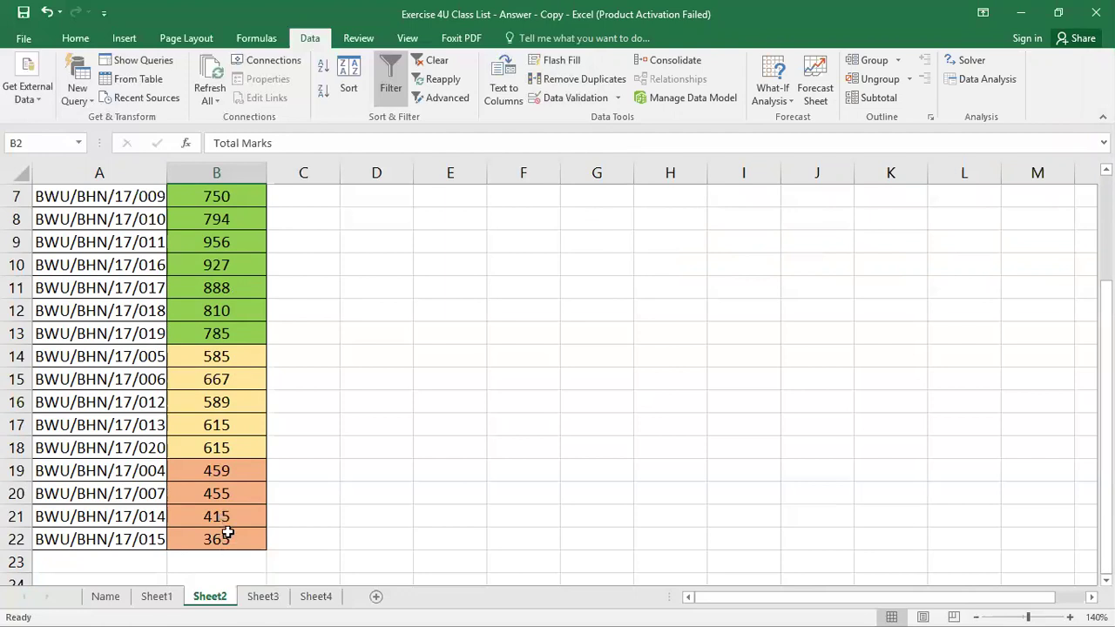
Undo the three-level cell colour sort of the student marks table
left_click(347, 80)
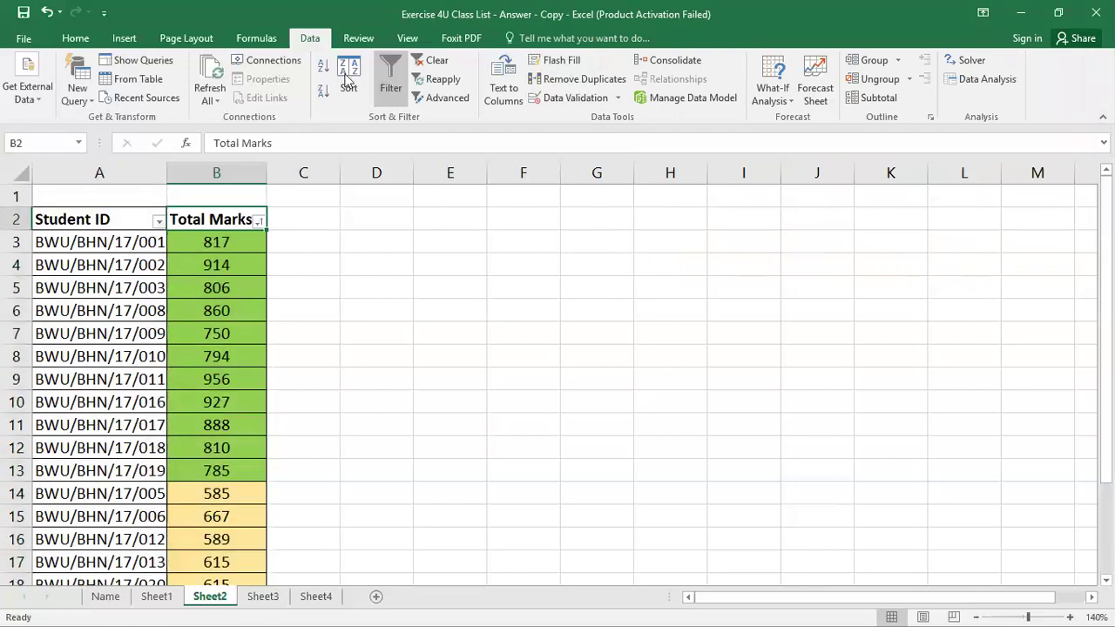
left_click(347, 81)
key("ctrl+z")
left_click(422, 303)
left_click(352, 70)
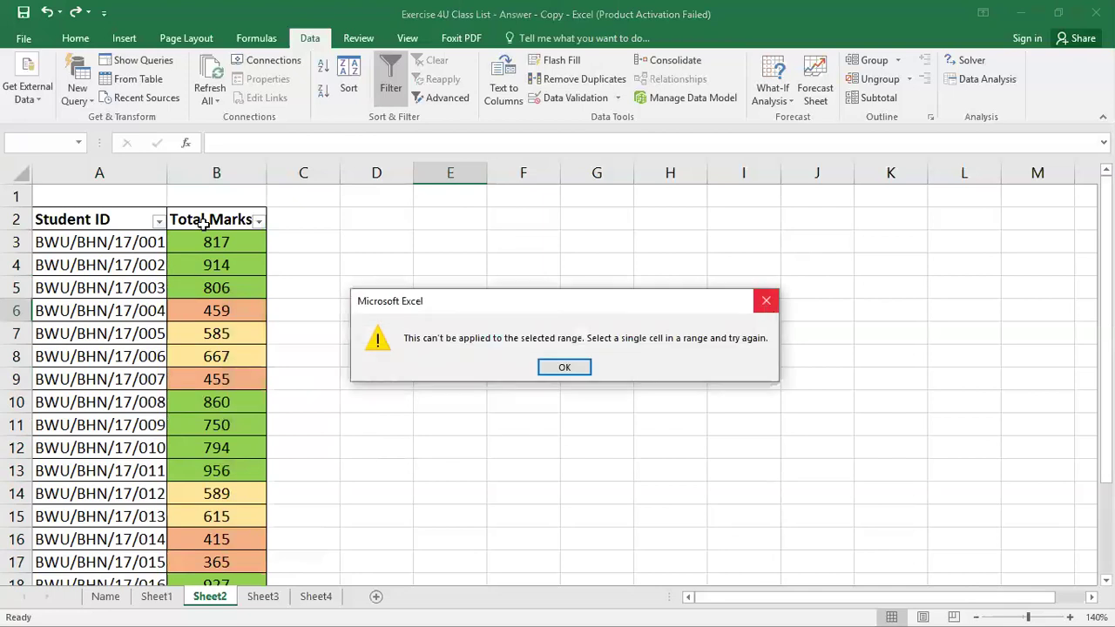
key("Return")
Sort the student table by Total Marks values from Smallest to Largest
left_click(350, 80)
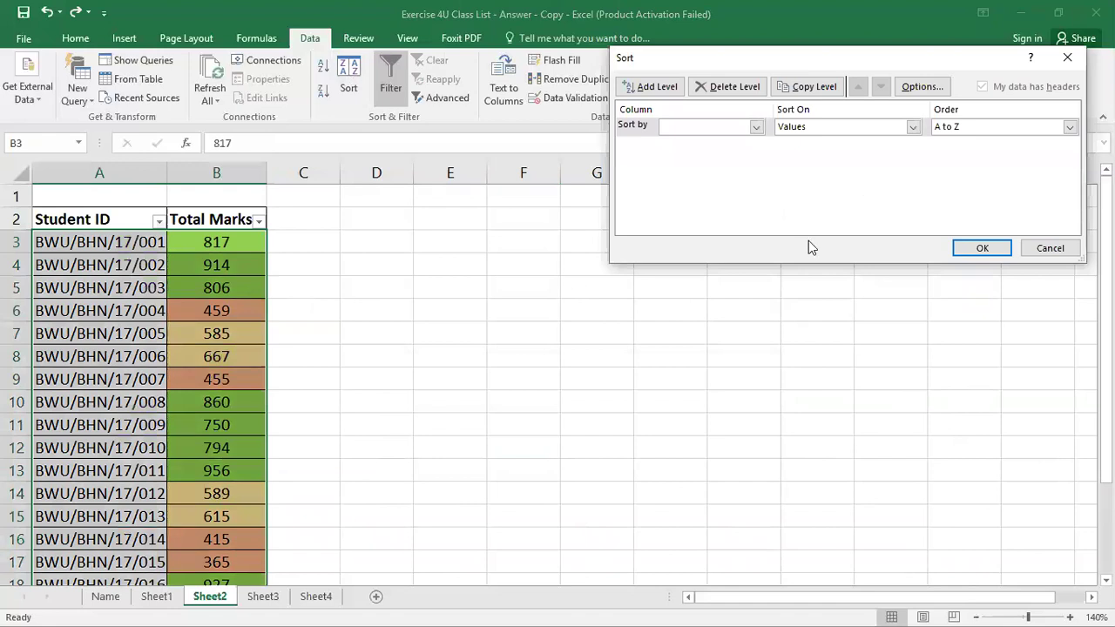
left_click(755, 127)
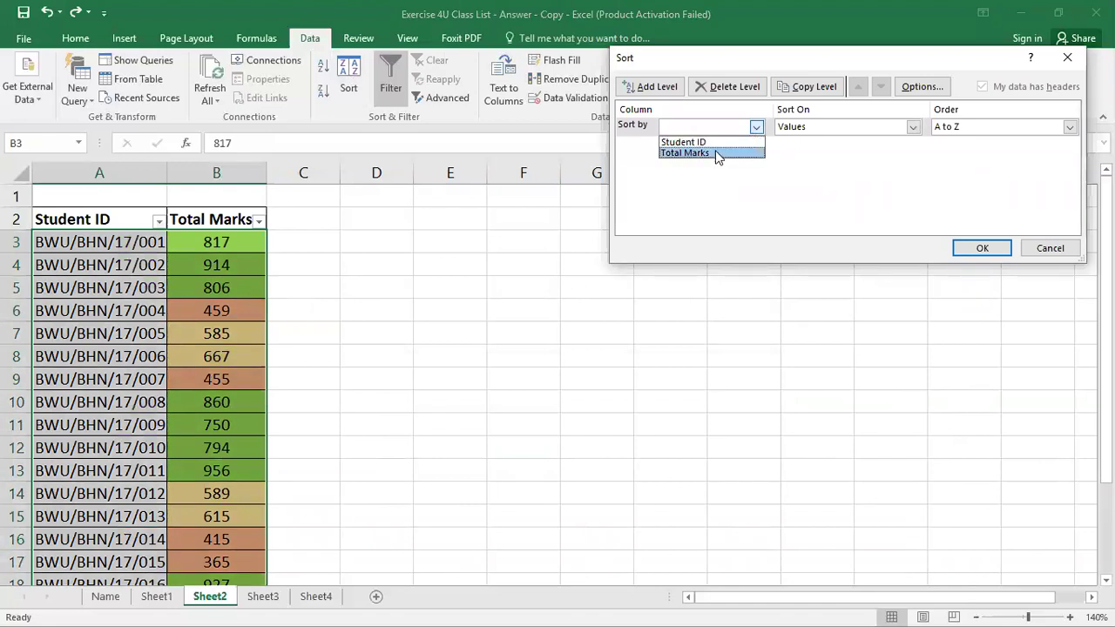
left_click(743, 153)
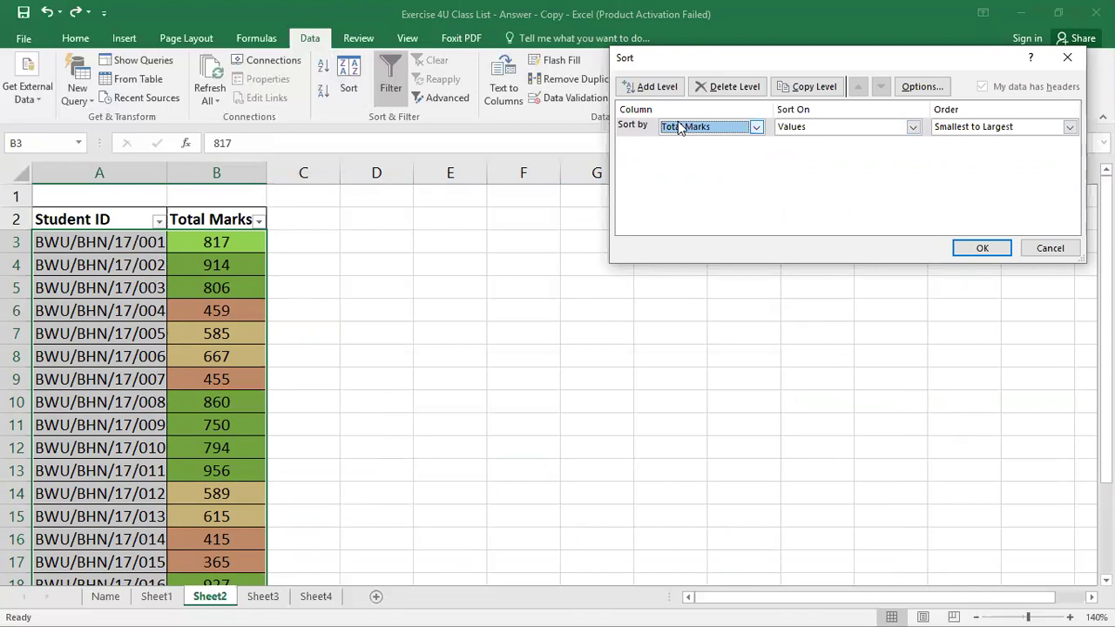
left_click(979, 250)
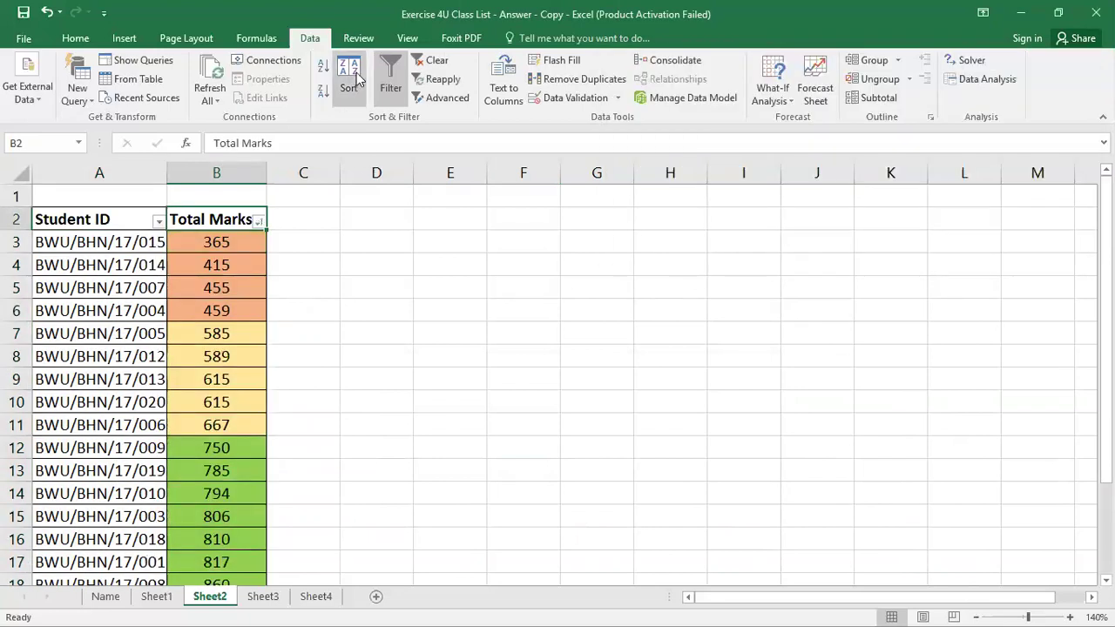
Change the Total Marks sort order to Largest to Smallest and apply it to the student table
left_click(992, 129)
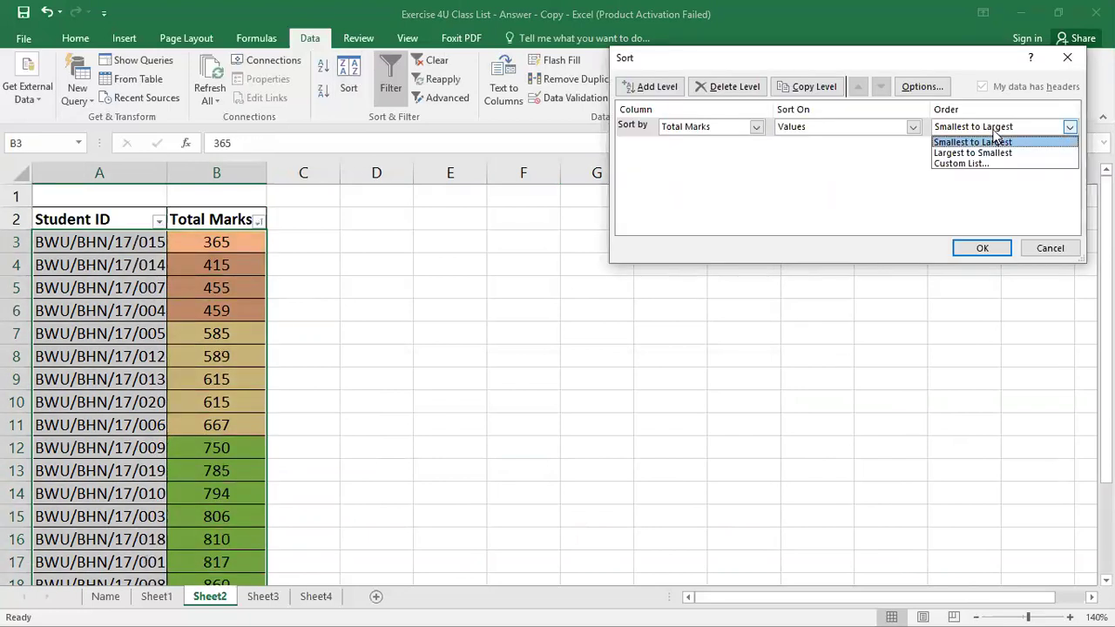
left_click(987, 153)
left_click(967, 253)
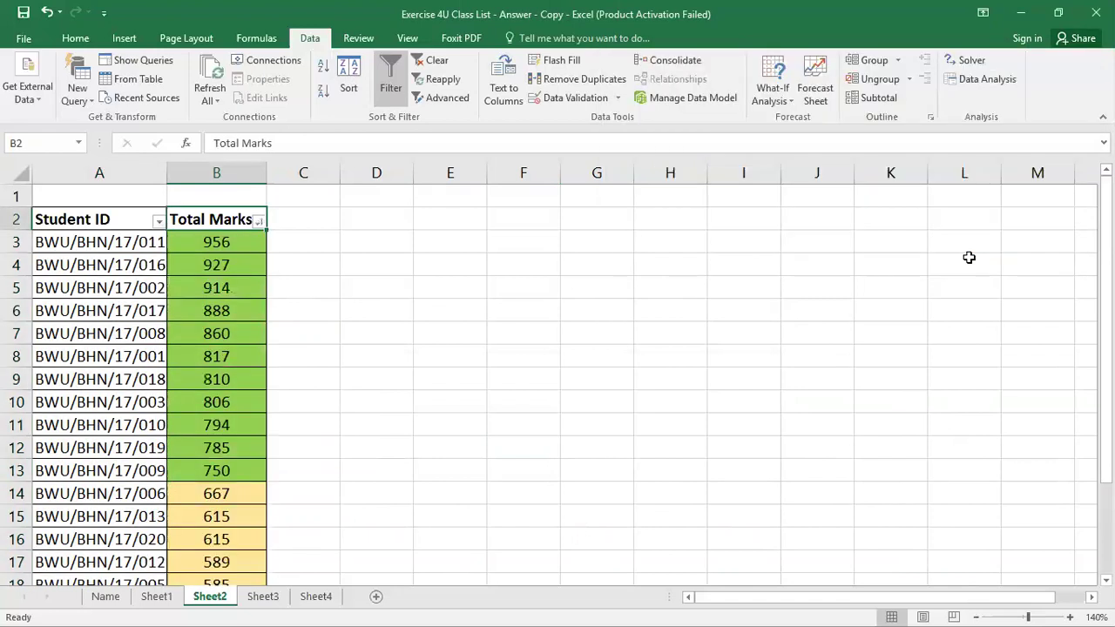
scroll(397, 423, "down", 4)
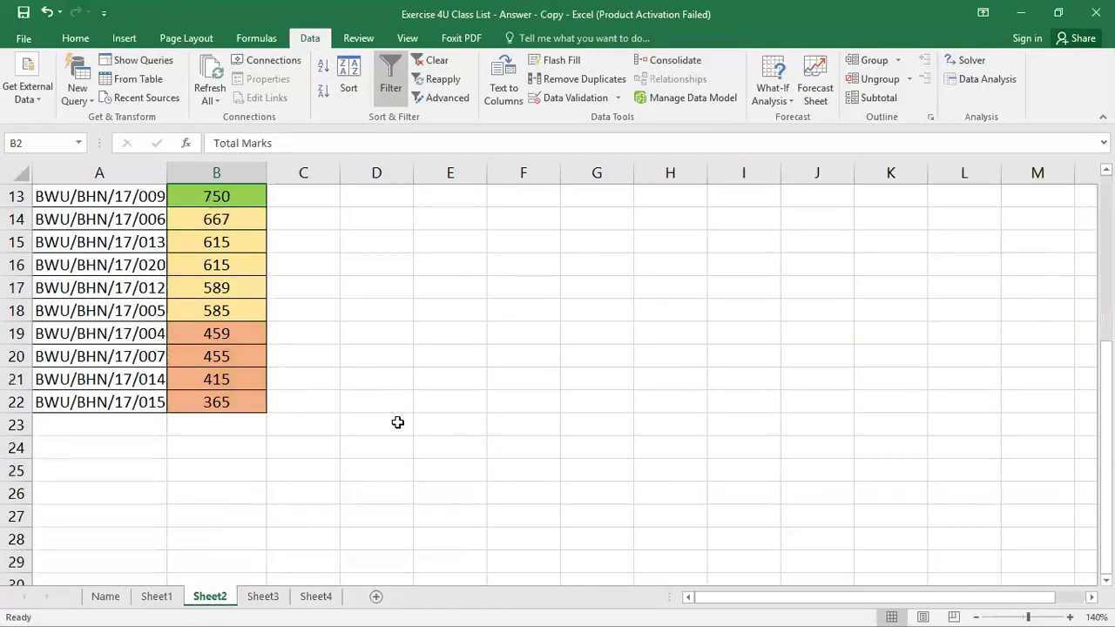
scroll(315, 343, "up", 4)
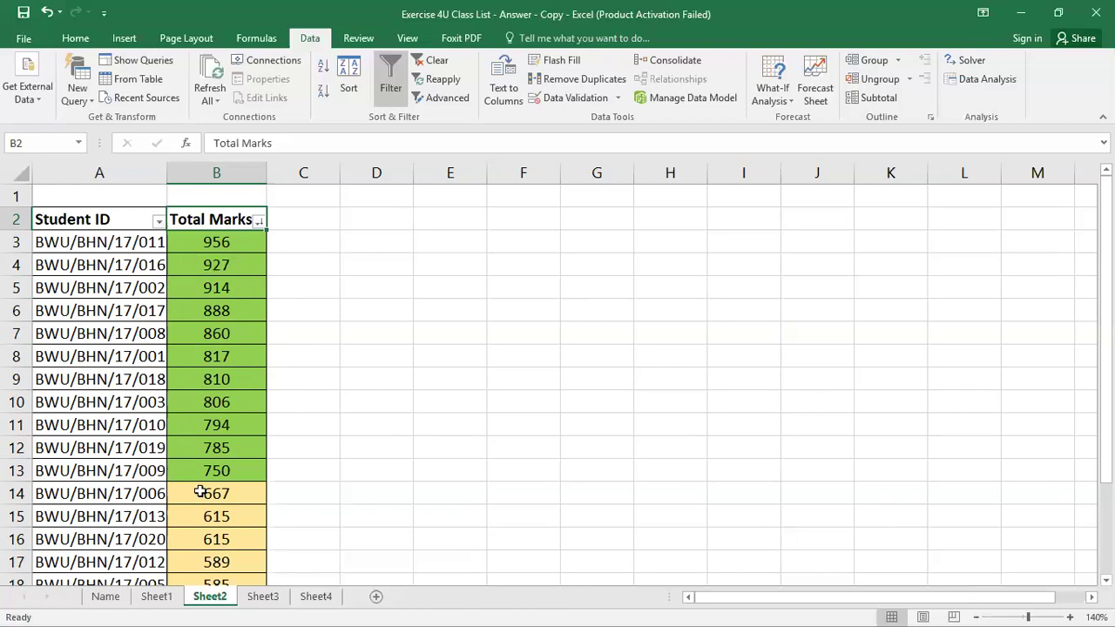
scroll(239, 348, "down", 1)
scroll(247, 409, "up", 1)
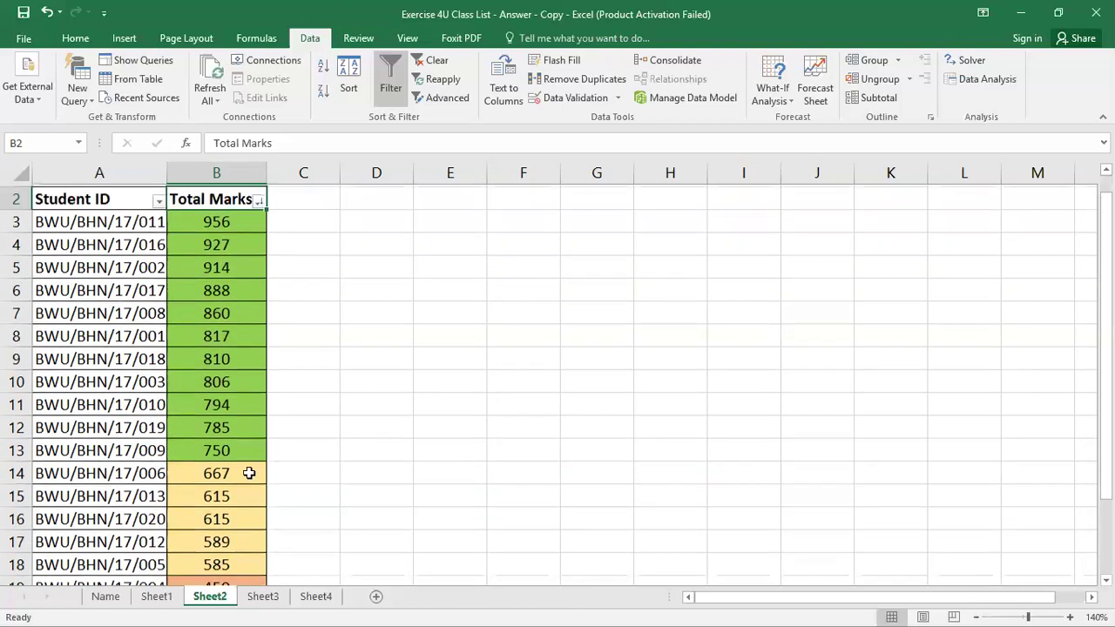
scroll(244, 473, "up", 1)
scroll(247, 475, "down", 2)
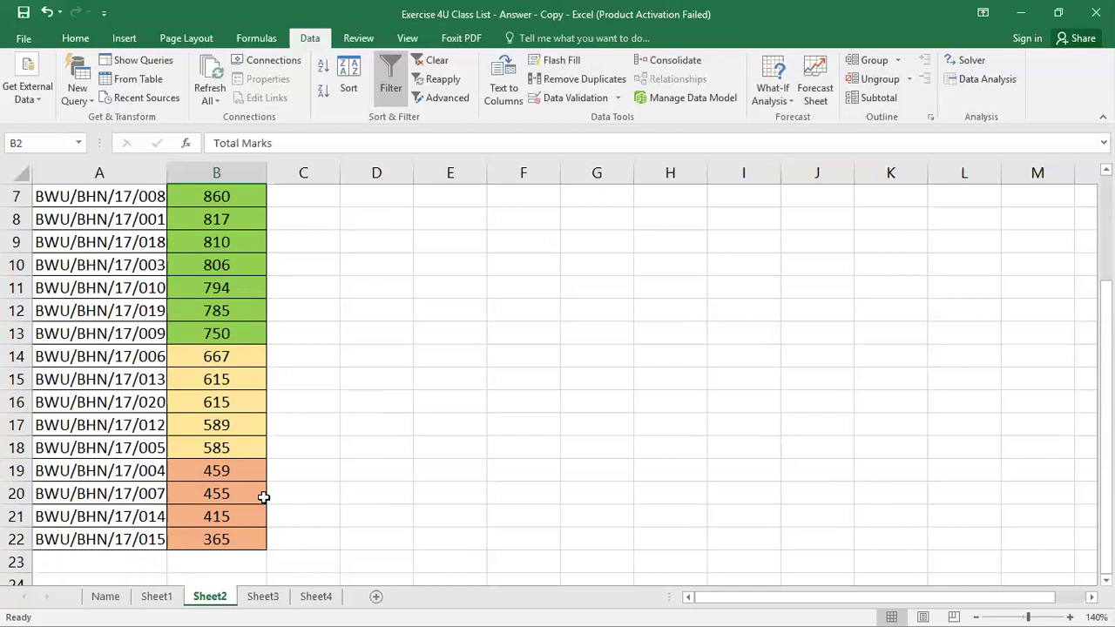
Undo the descending Total Marks sort on Sheet2, and open the student marks table on Sheet3
scroll(331, 459, "up", 2)
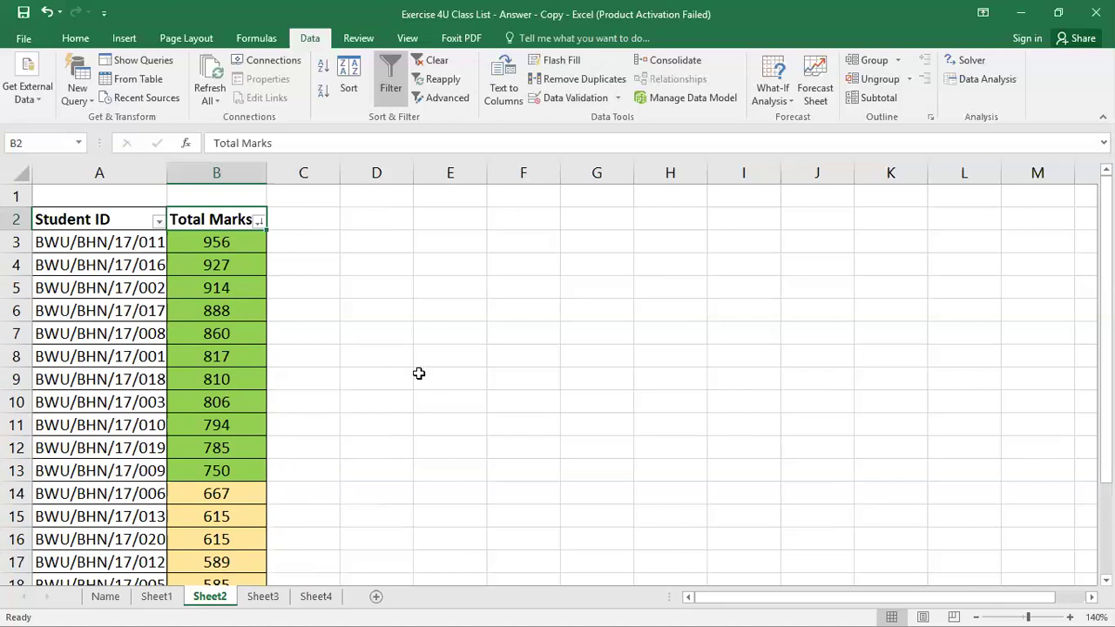
key("ctrl+z")
left_click(264, 597)
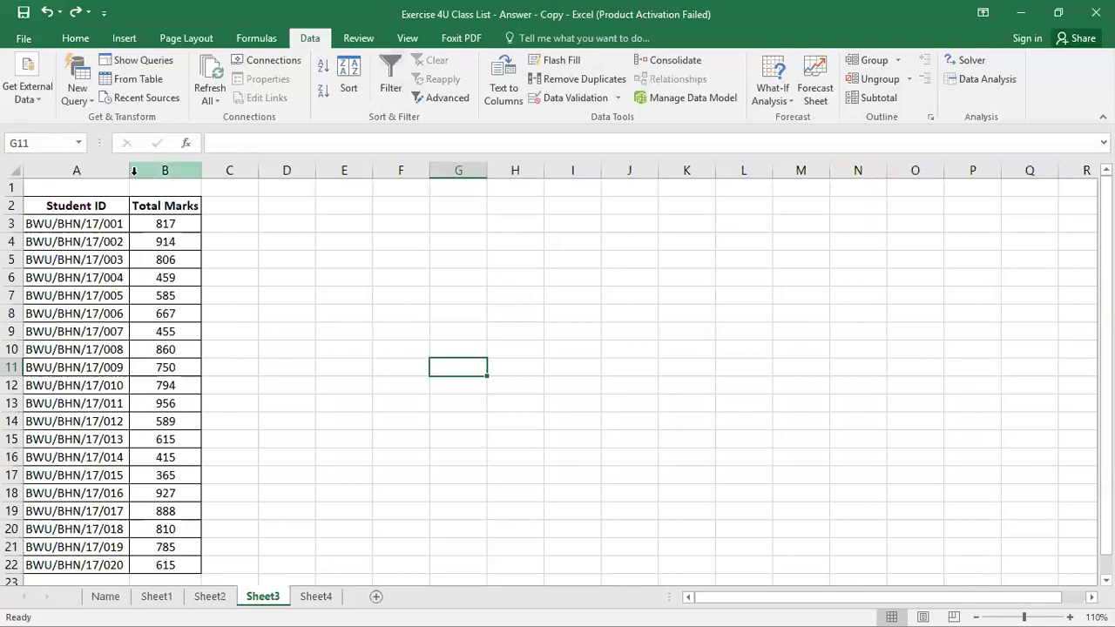
left_click(1070, 617)
left_click(1070, 617)
left_click(1070, 617)
scroll(300, 408, "up", 1)
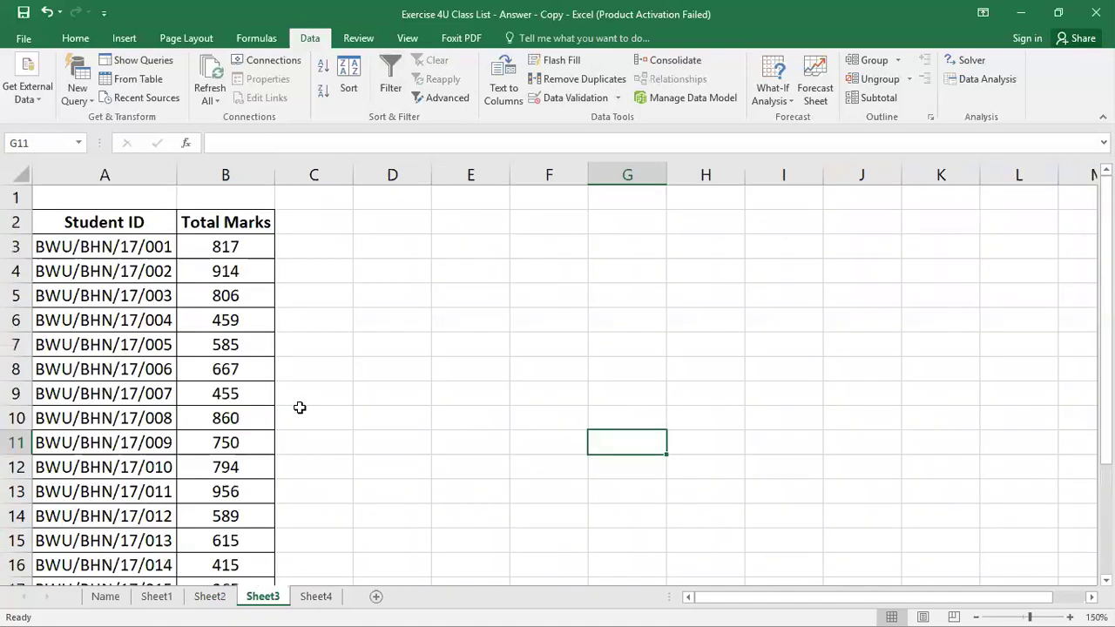
Add the column header Position in cell C2, beside the Total Marks header
left_click(325, 222)
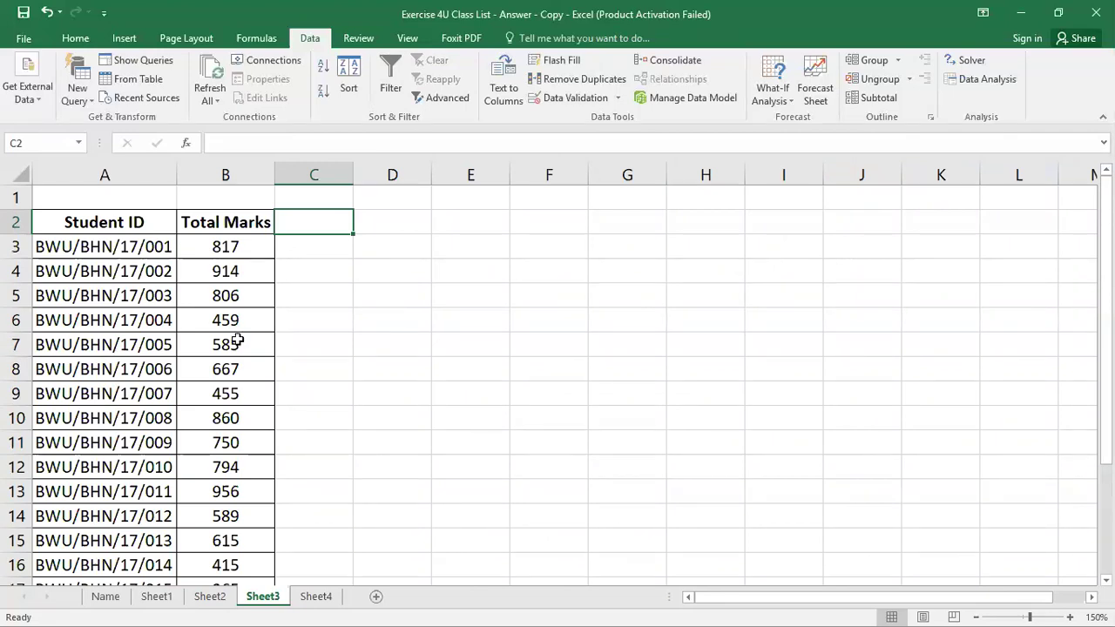
double_click(319, 228)
type("Po")
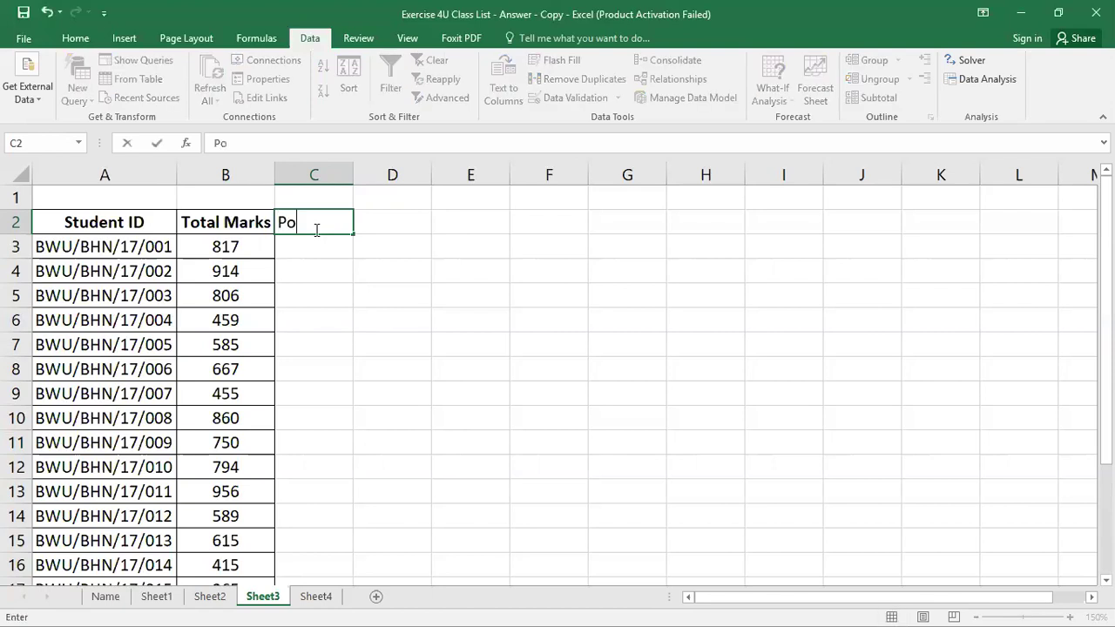
type("sition")
key("Down")
key("Down")
key("Down")
key("Down")
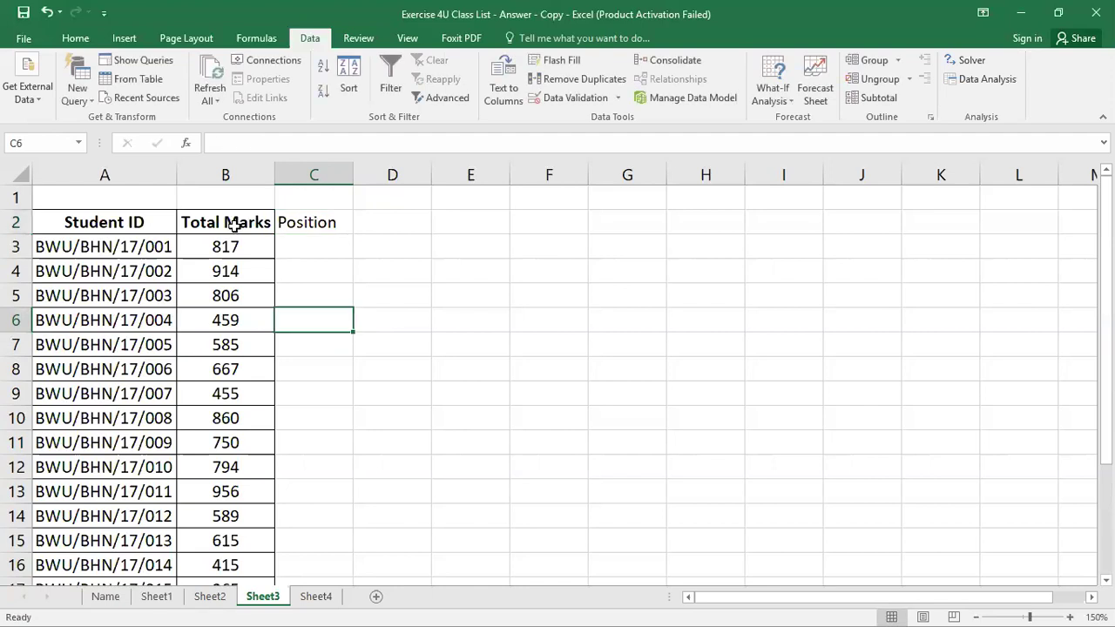
Copy the formatting of the Total Marks header onto the Position header with Format Painter
left_click(235, 225)
key("Right")
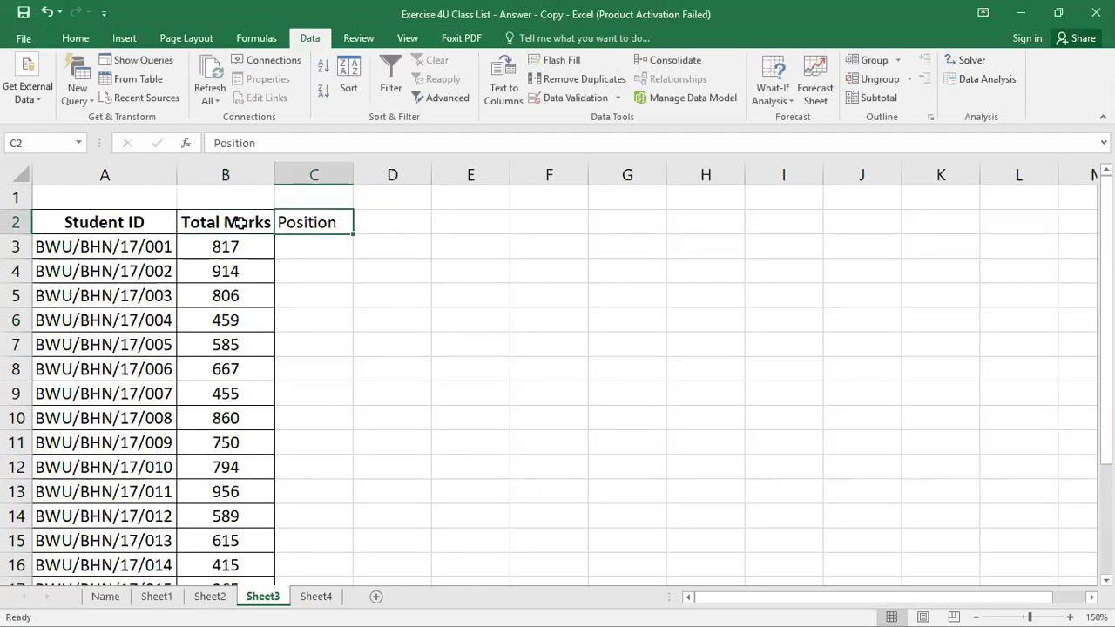
key("Left")
left_click(75, 37)
left_click(79, 94)
left_click(320, 228)
Enter High as the position of the first three students in cells C3 to C5
left_click(339, 310)
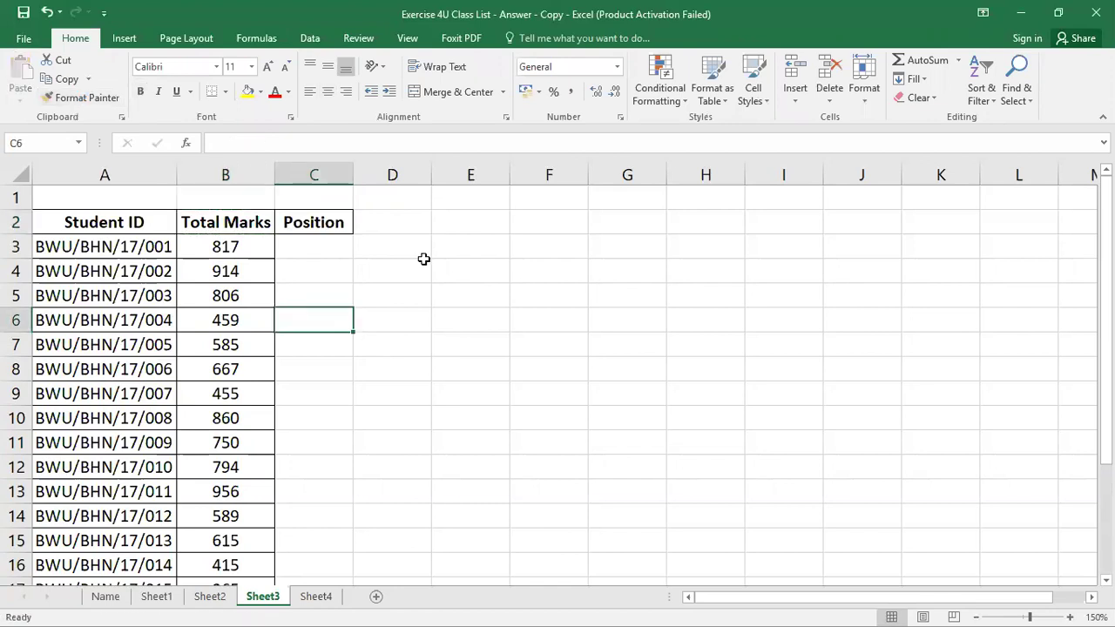
key("Up")
key("Up")
key("Up")
type("Hi")
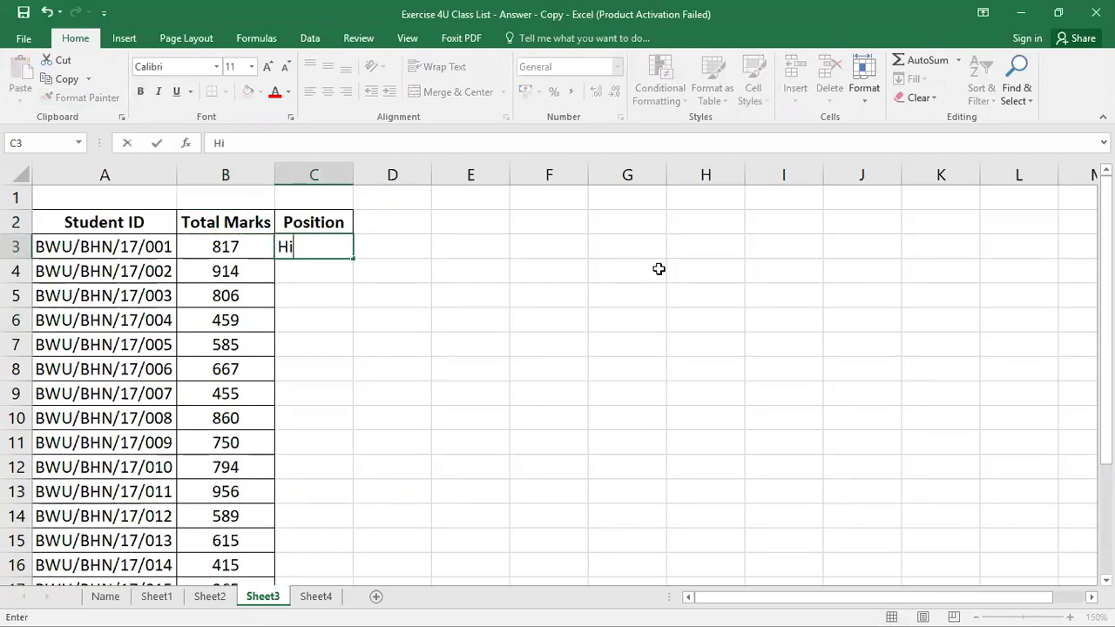
type("gh")
left_click(483, 364)
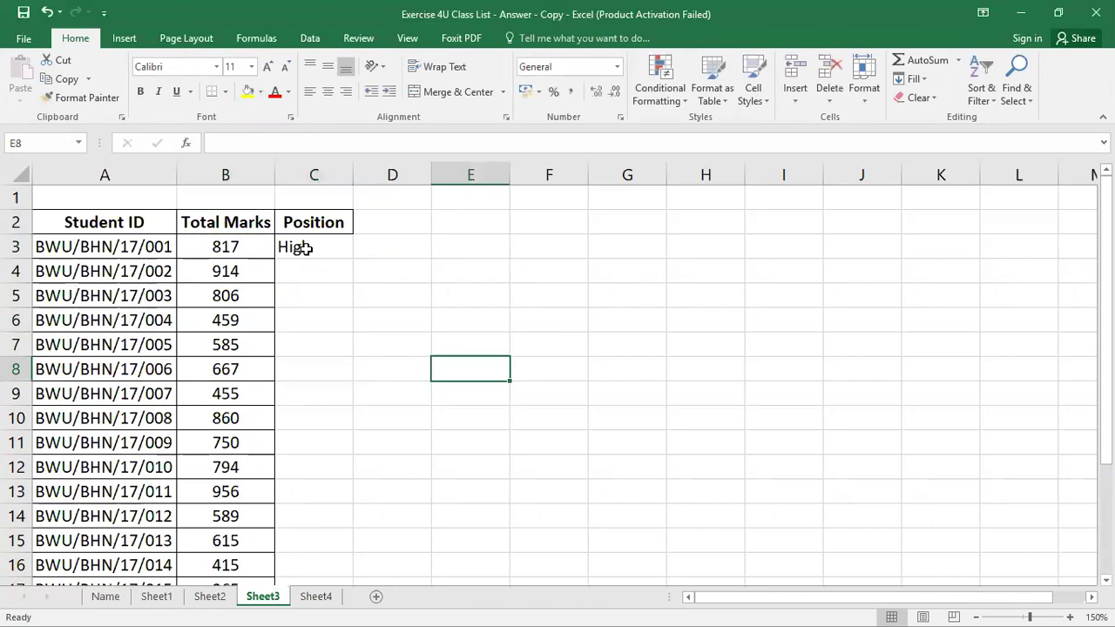
left_click(309, 271)
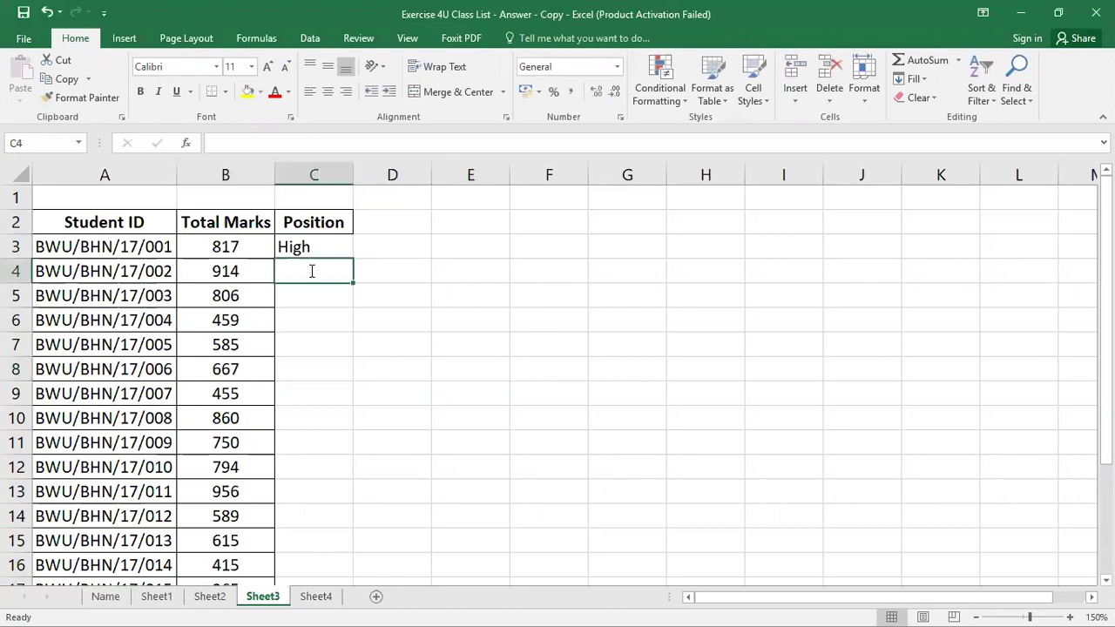
type("High")
key("Return")
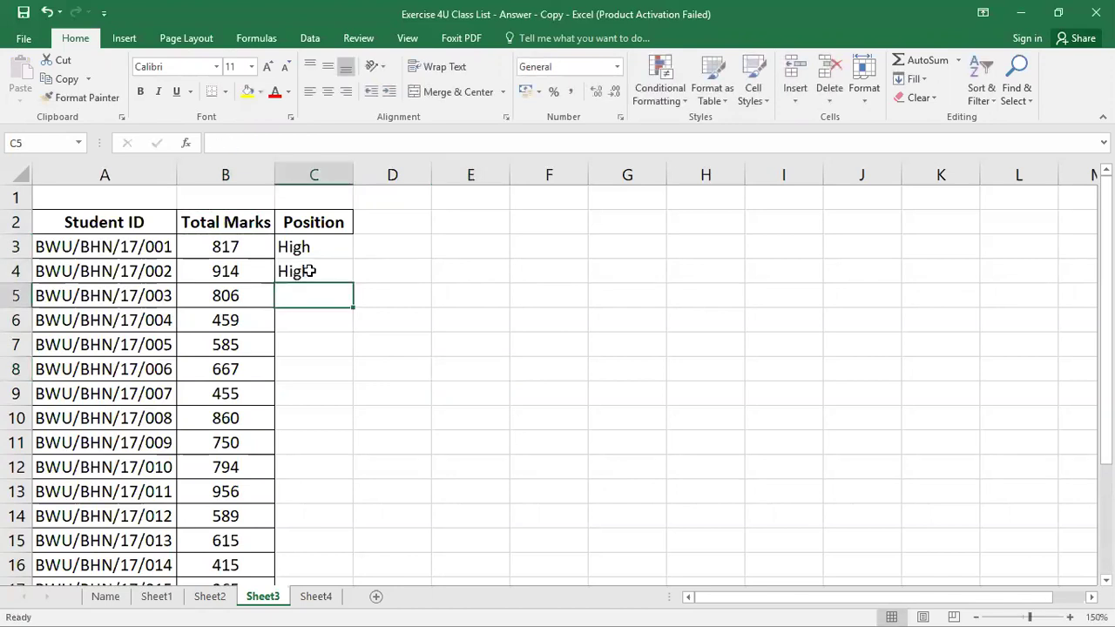
type("H")
key("Return")
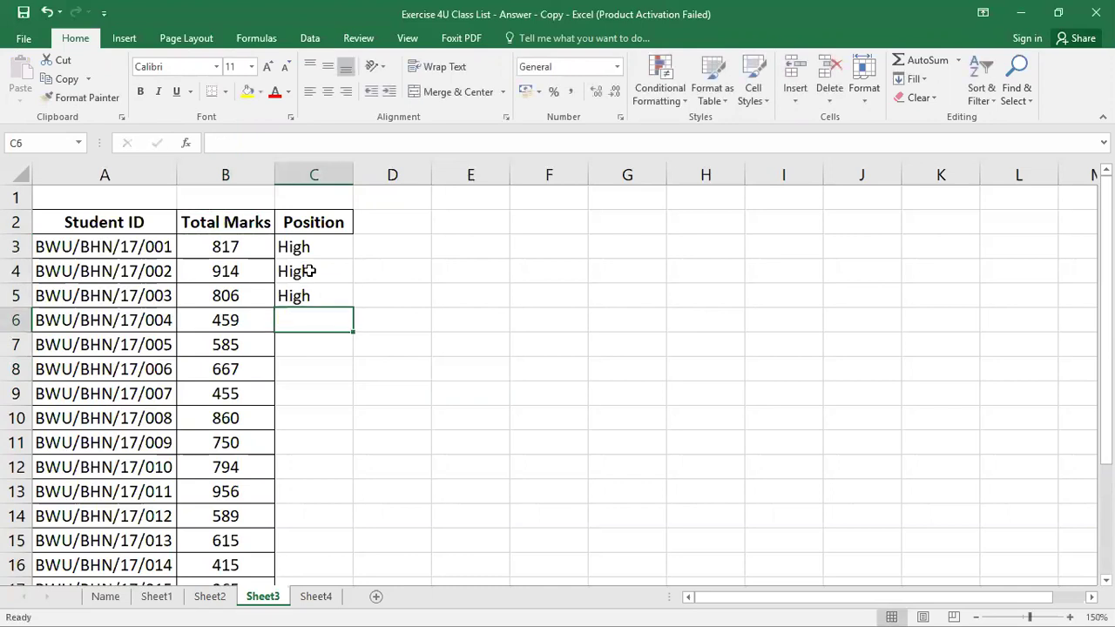
Enter Low in C6 and Medium in C7 as the positions of the fourth and fifth students
type("Low")
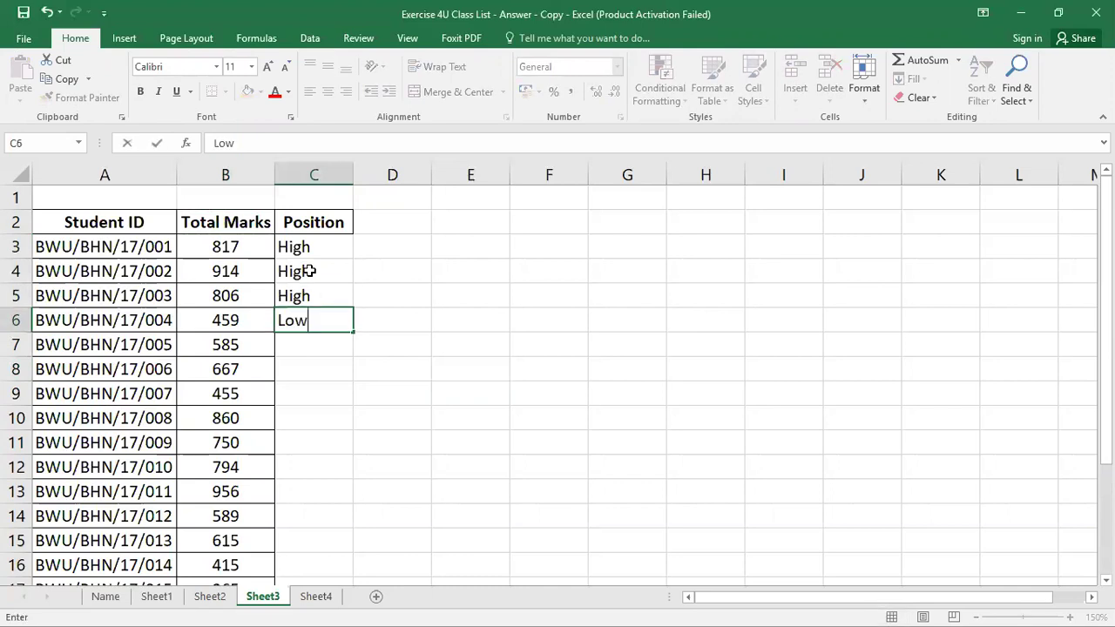
key("Return")
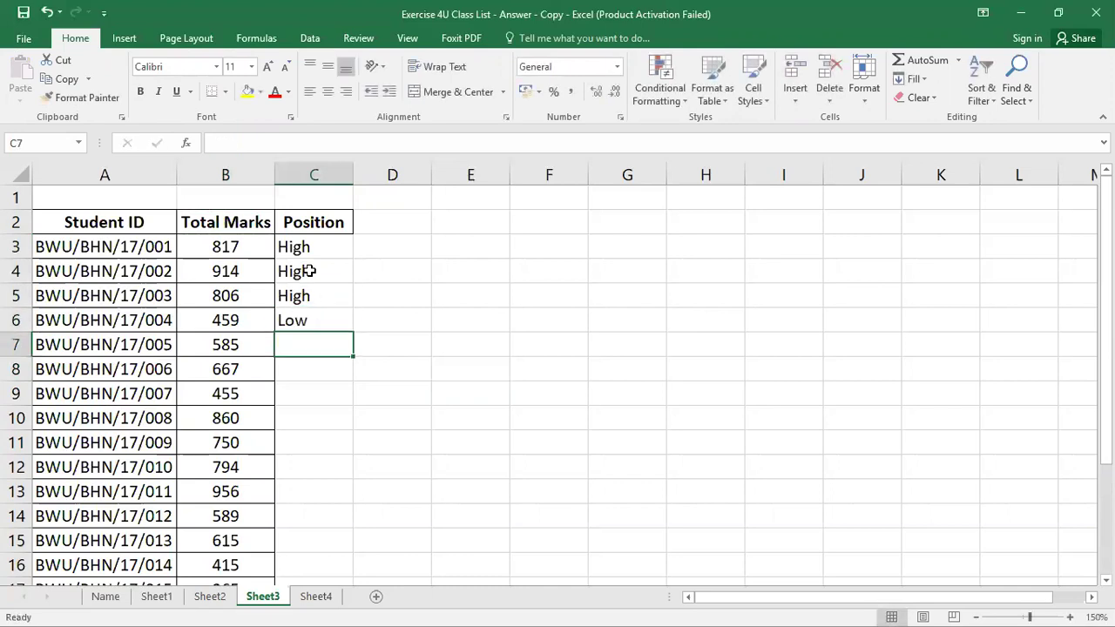
type("M")
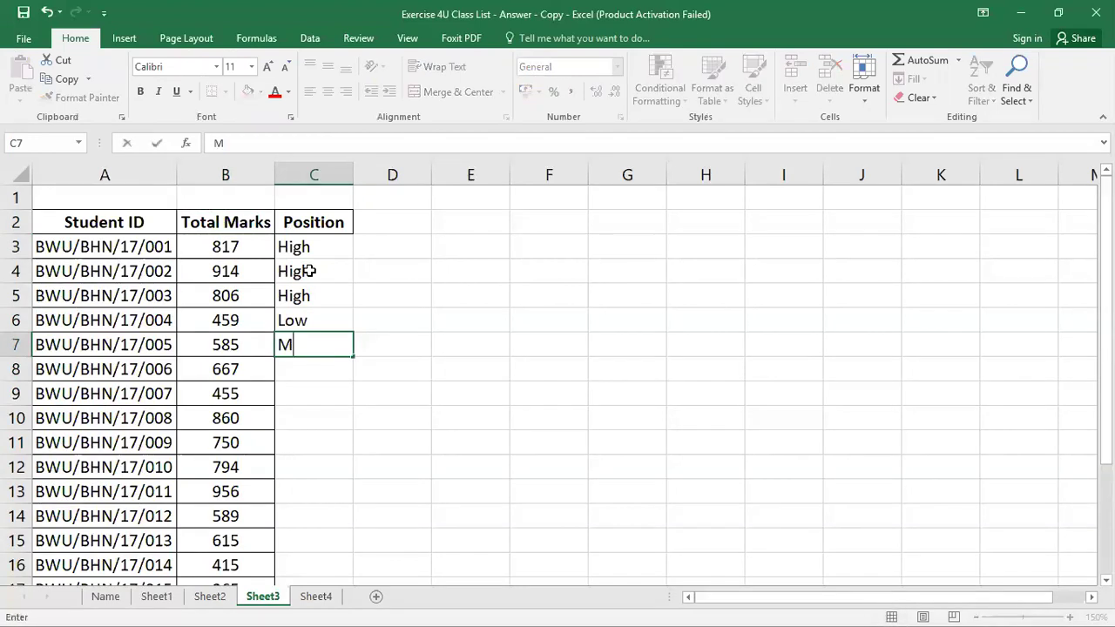
type("d")
key("BackSpace")
type("i")
type("d")
key("BackSpace")
key("BackSpace")
type("edium")
key("Return")
Enter Medium in C8 and Low in C9 of the Position column
type("m")
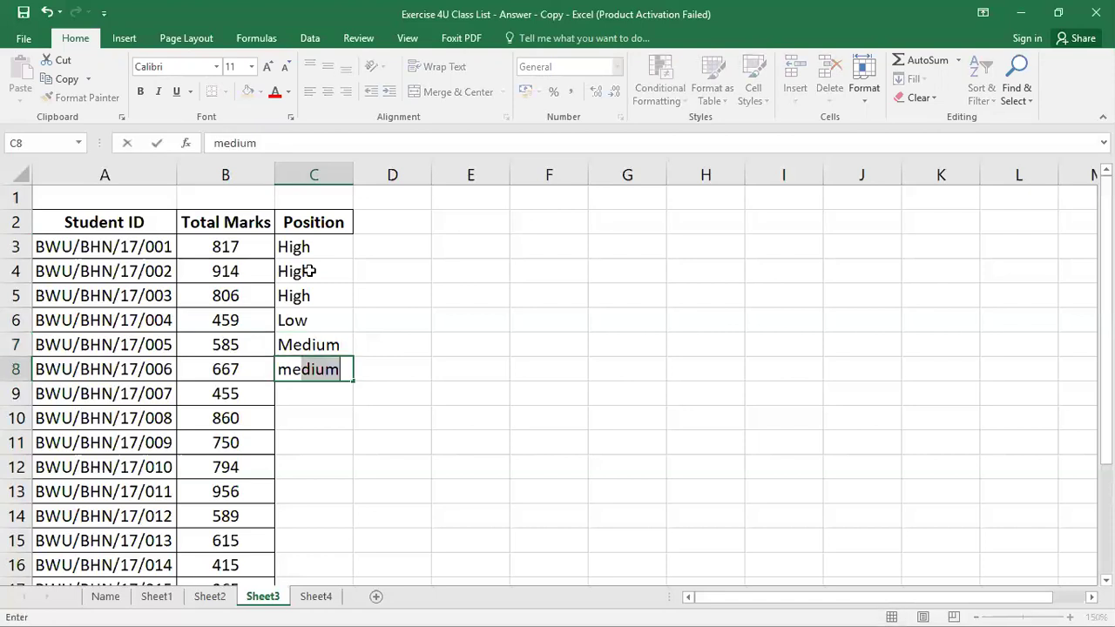
key("BackSpace")
key("BackSpace")
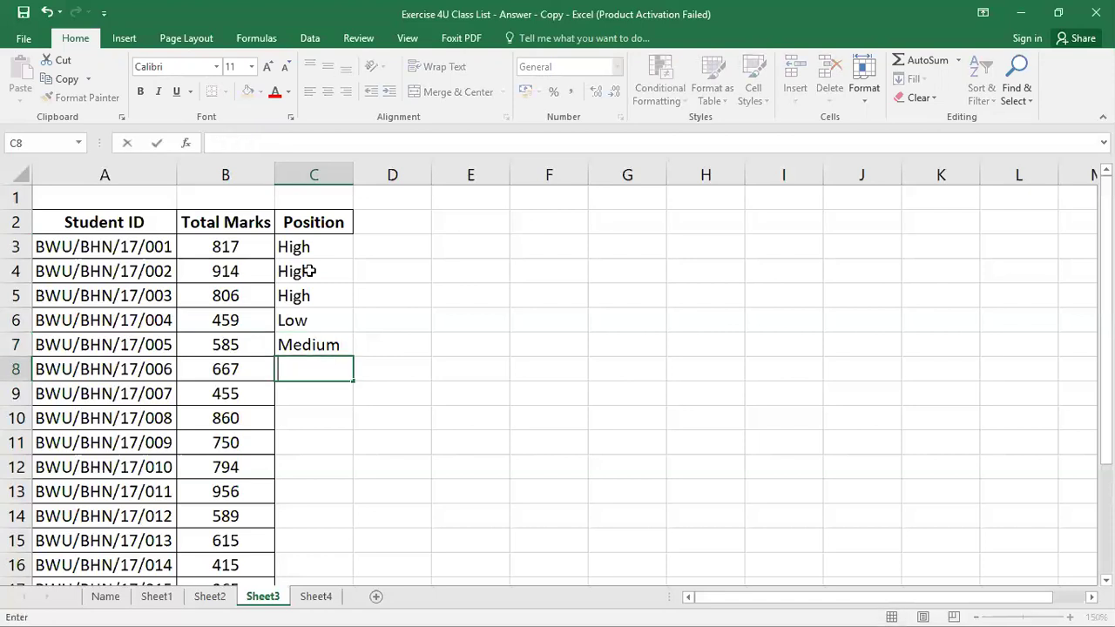
type("M")
key("Return")
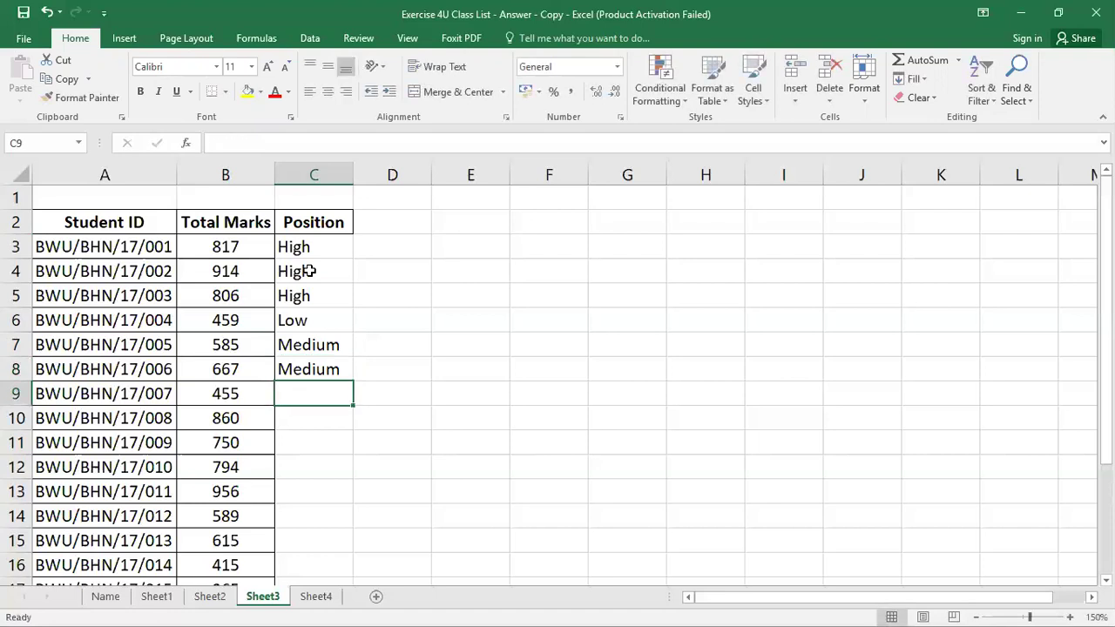
type("L")
key("Return")
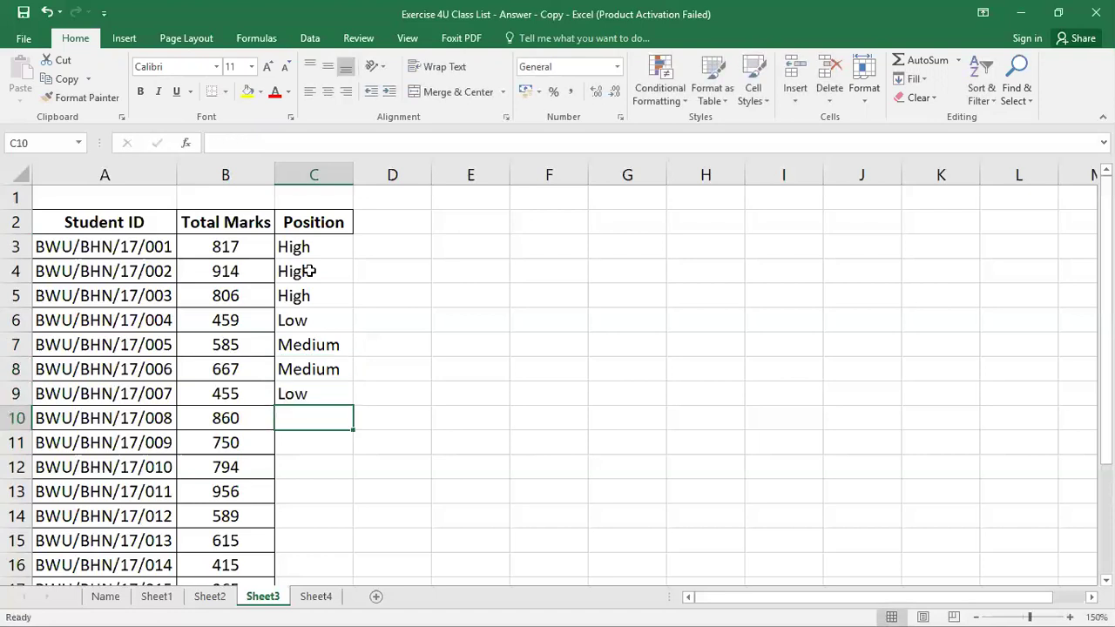
Enter High as the position of the four students in cells C10 to C13
type("High")
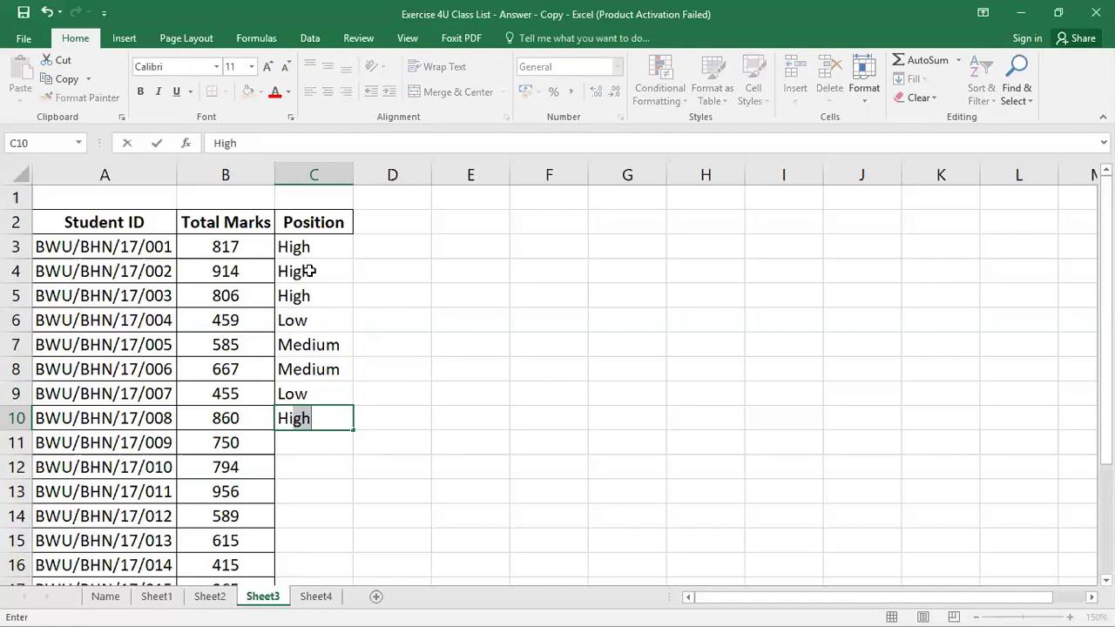
key("Return")
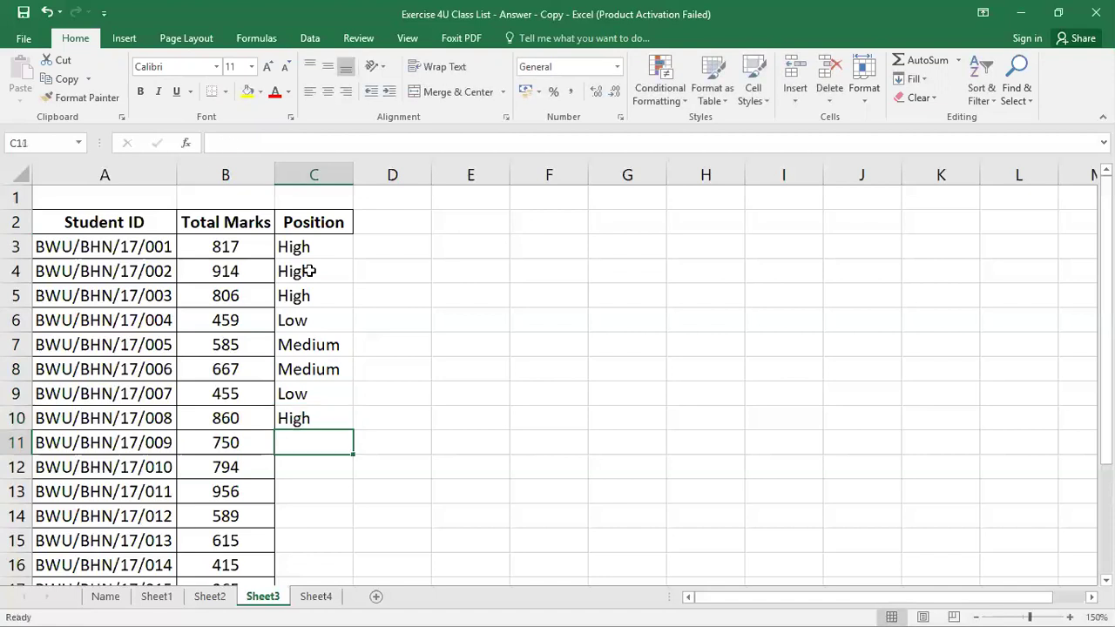
type("High")
key("Return")
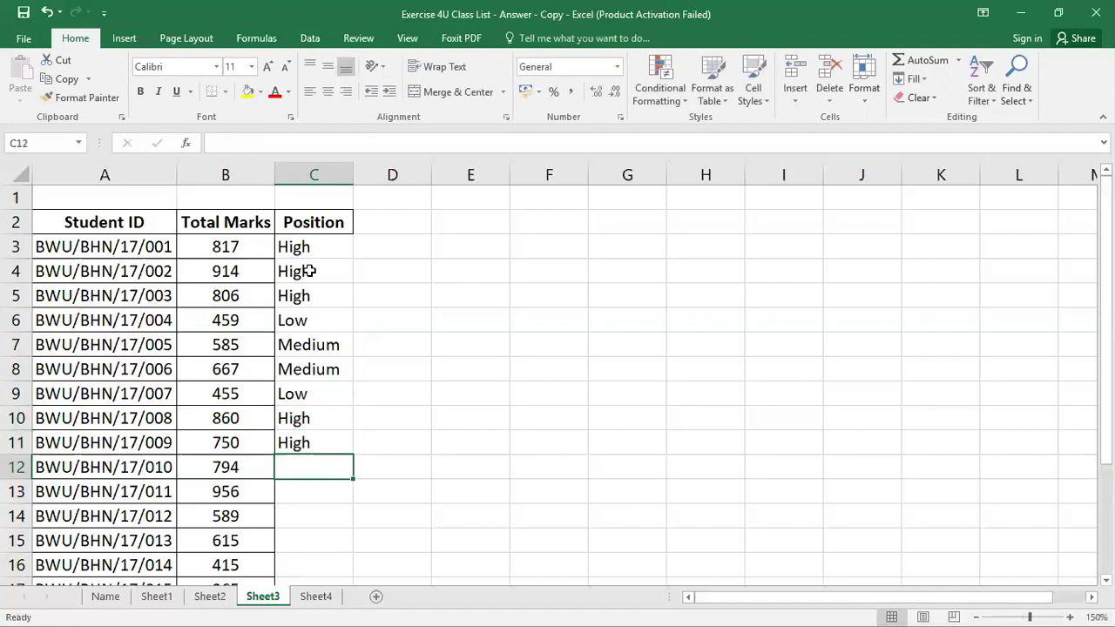
type("H")
key("Return")
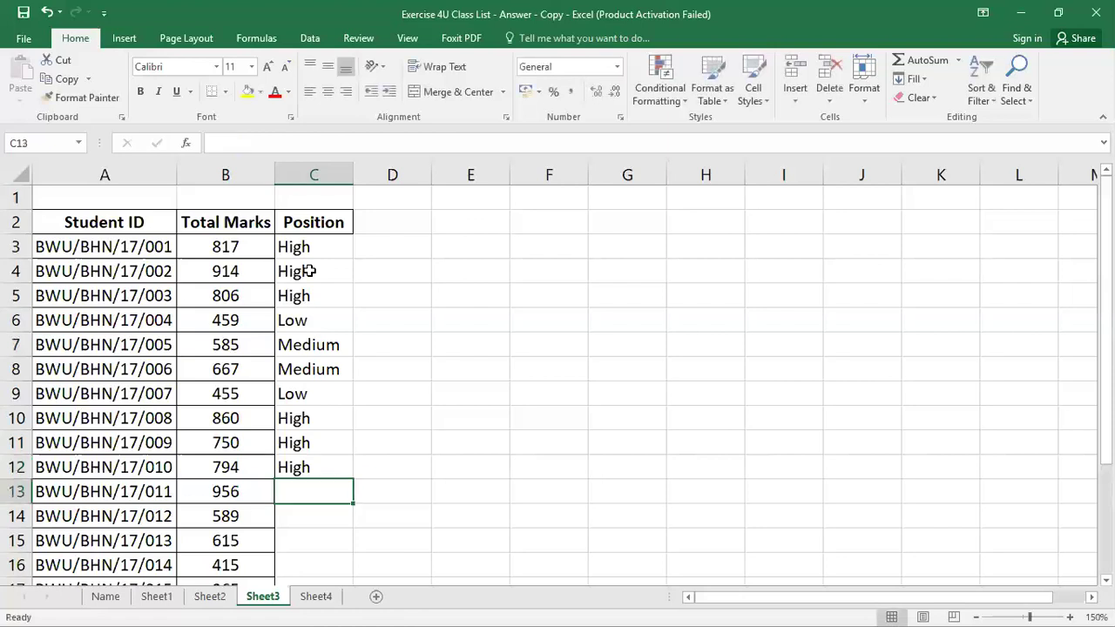
type("H")
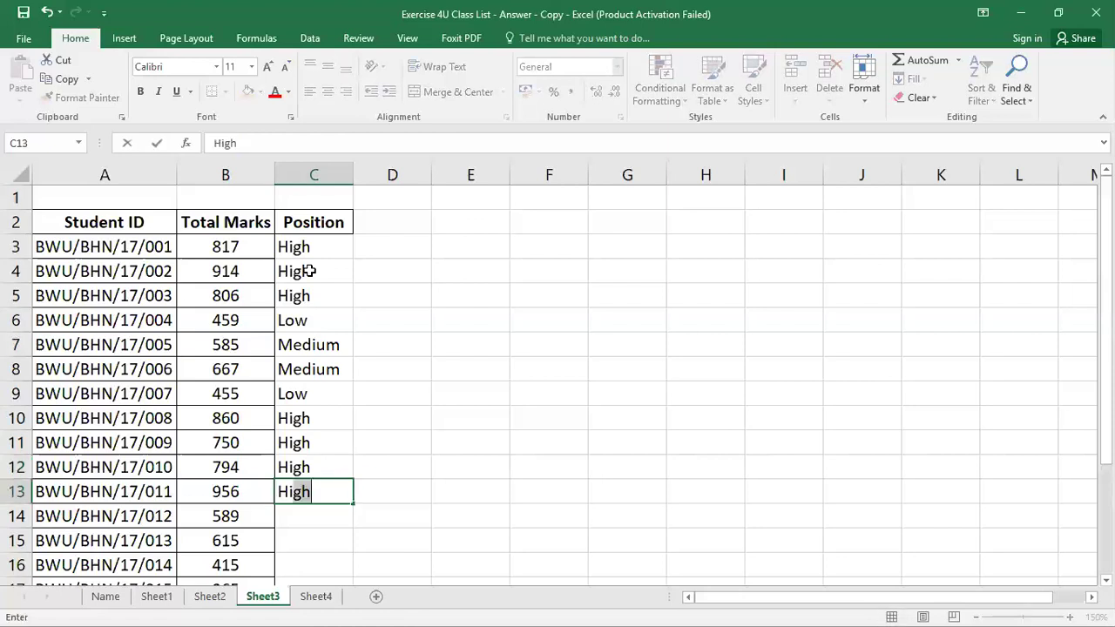
key("Return")
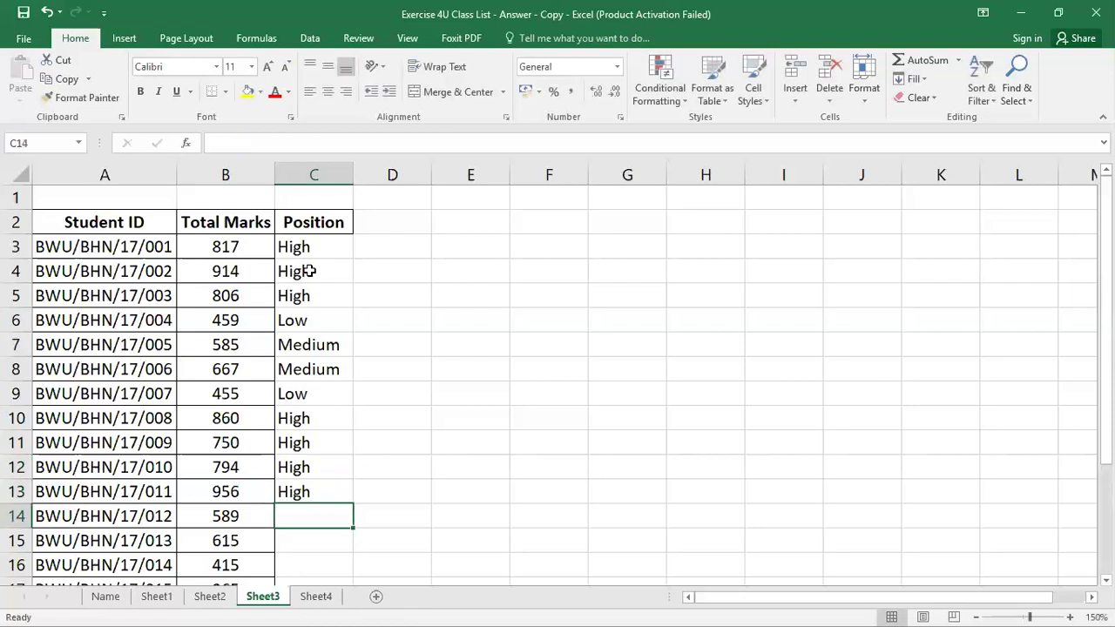
Fill the Position column with Medium in C14 and C15, and Low in C16 and C17
type("M")
key("Return")
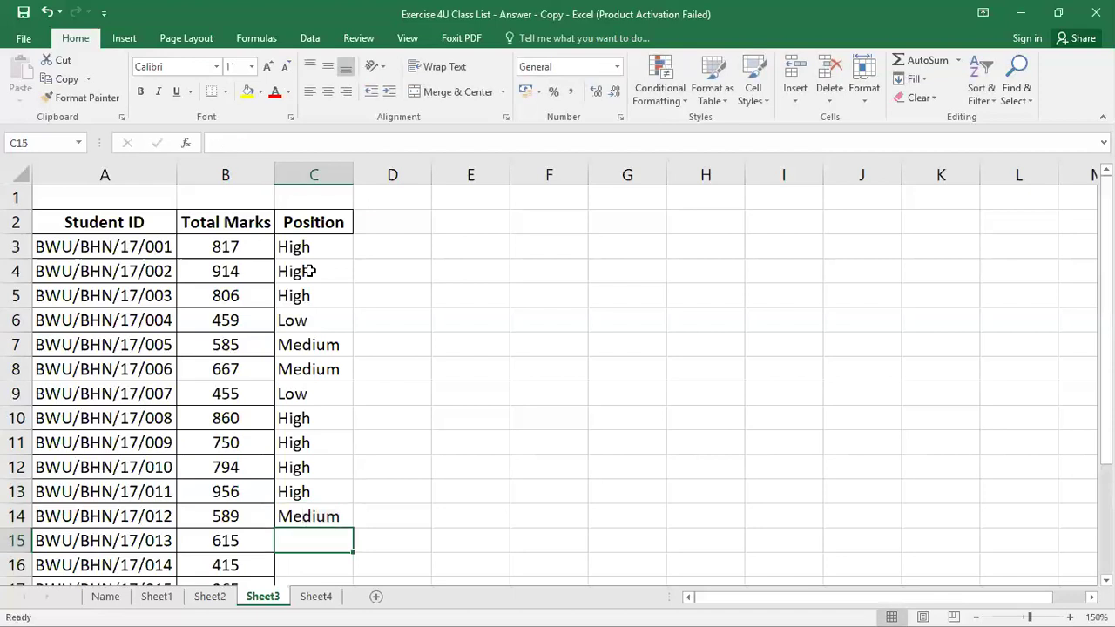
type("M")
key("Return")
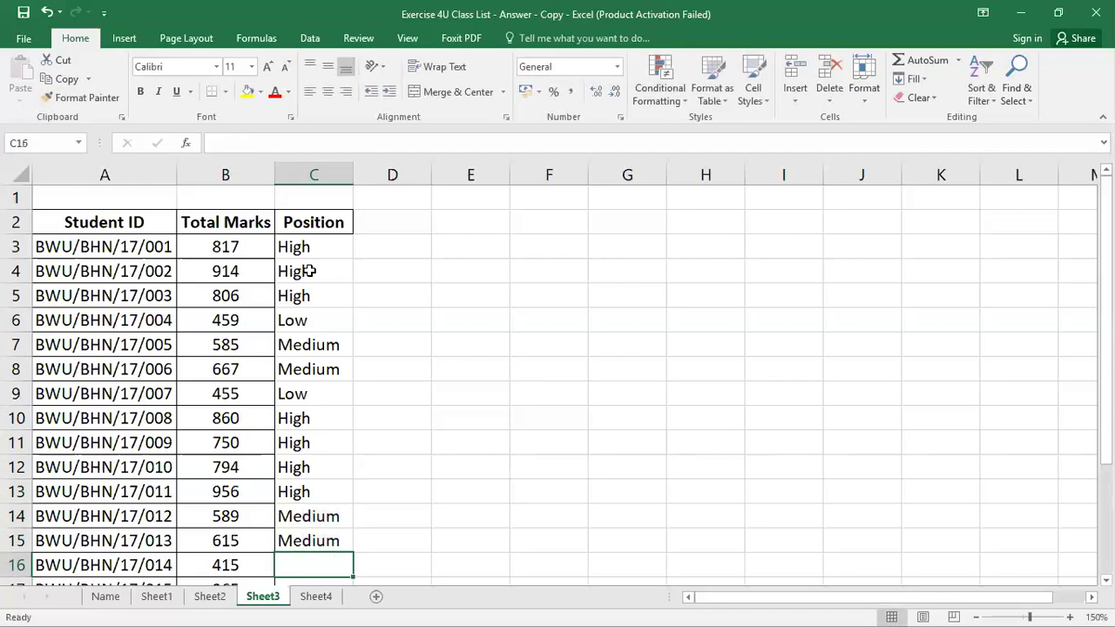
type("Low")
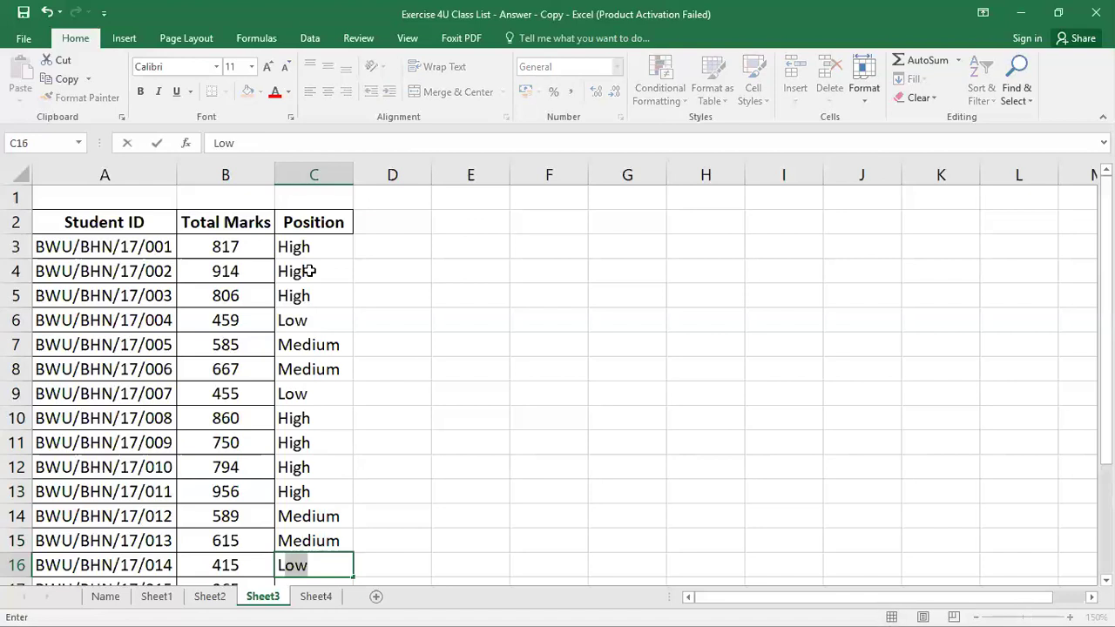
key("Return")
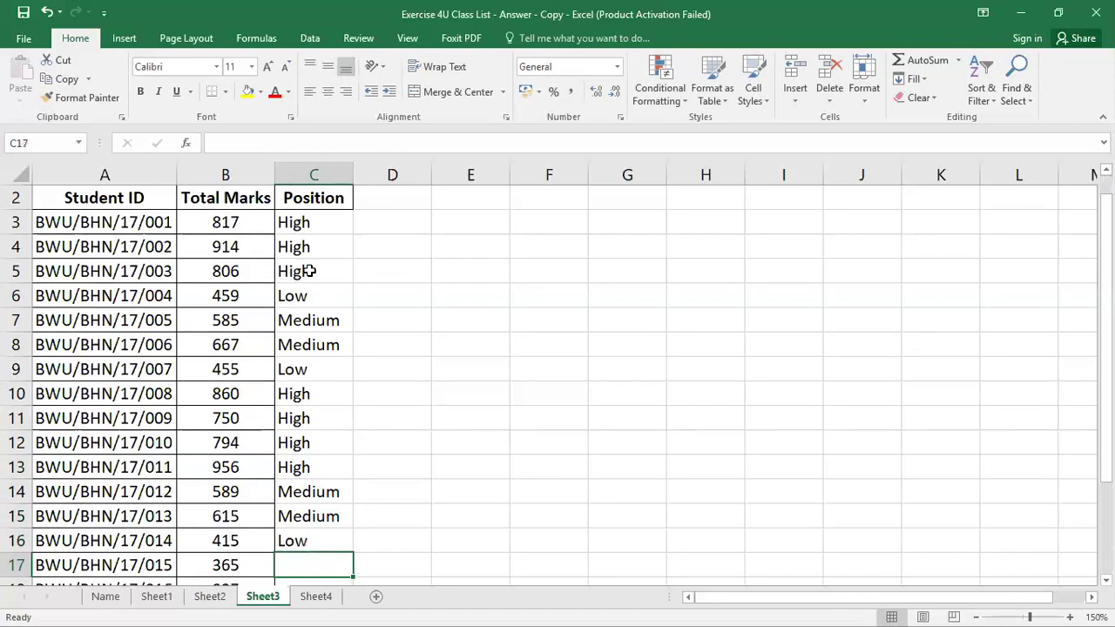
type("L")
key("Return")
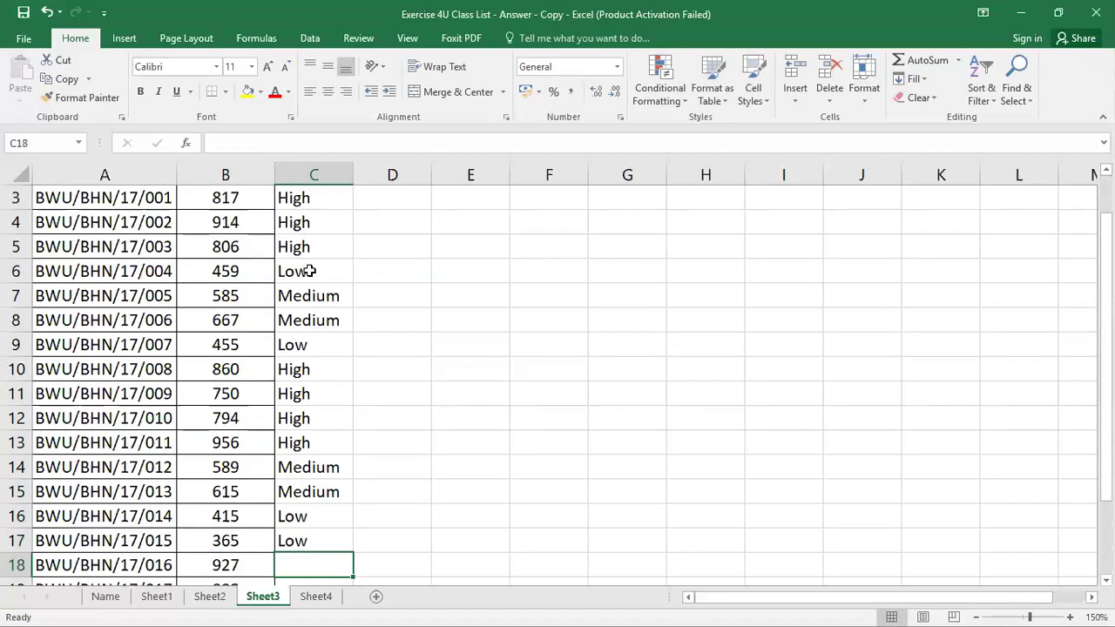
Enter High as the position of the four students in cells C18 to C21
type("H")
key("Return")
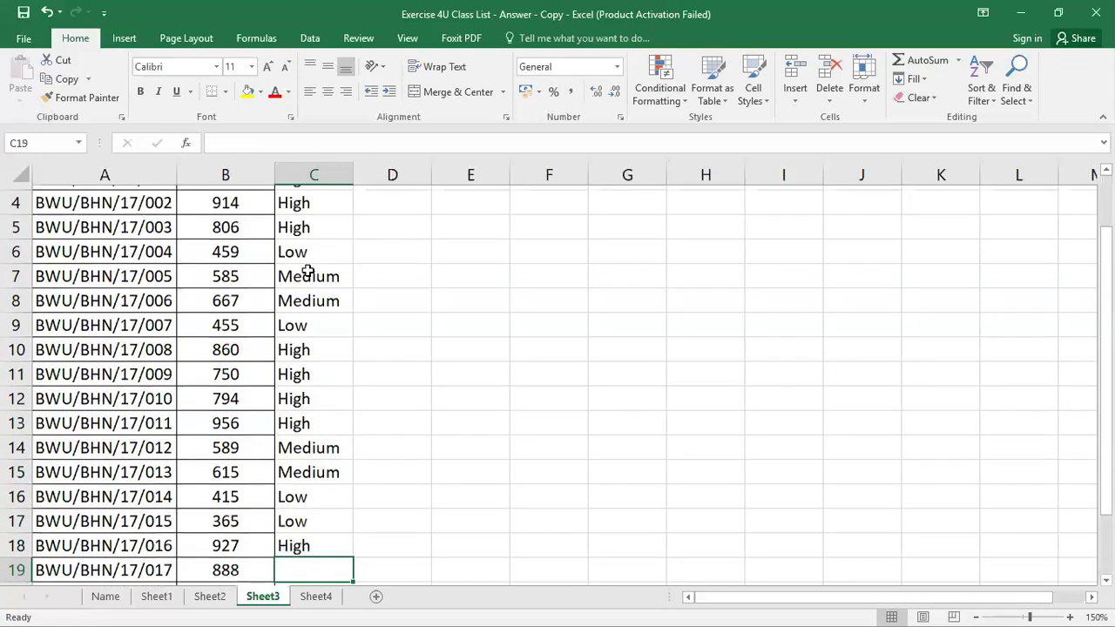
type("High")
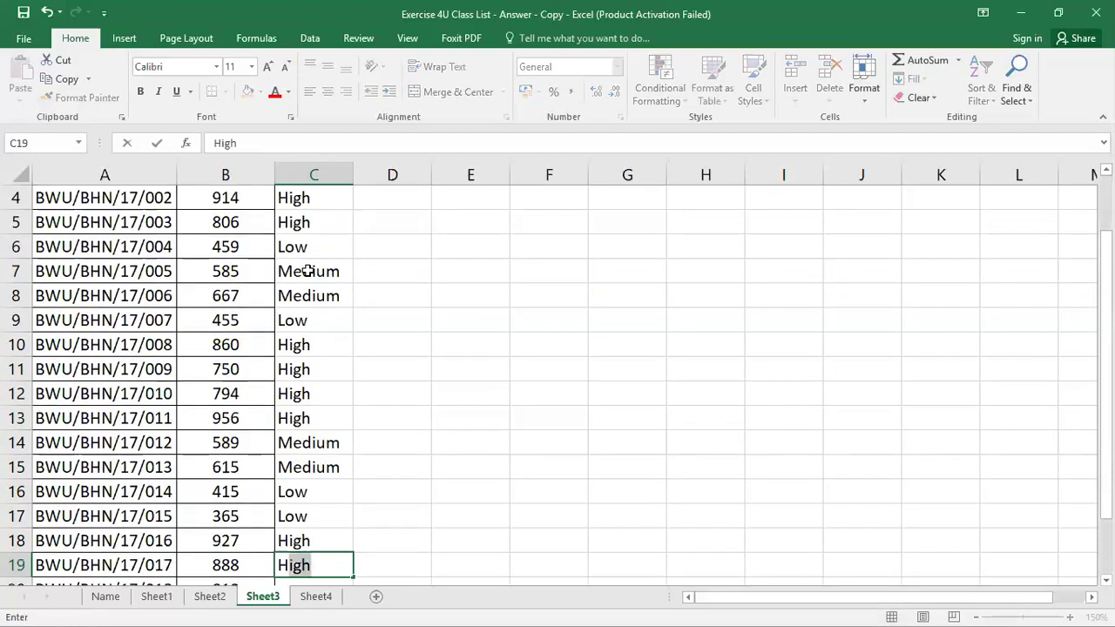
key("Return")
type("H")
key("Return")
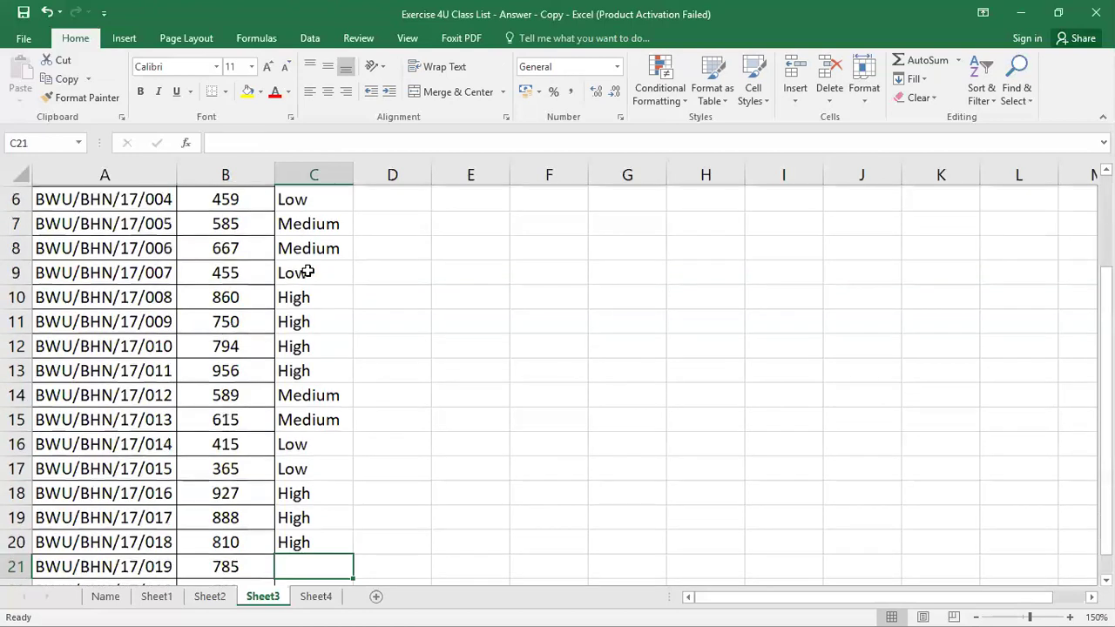
type("H")
key("Return")
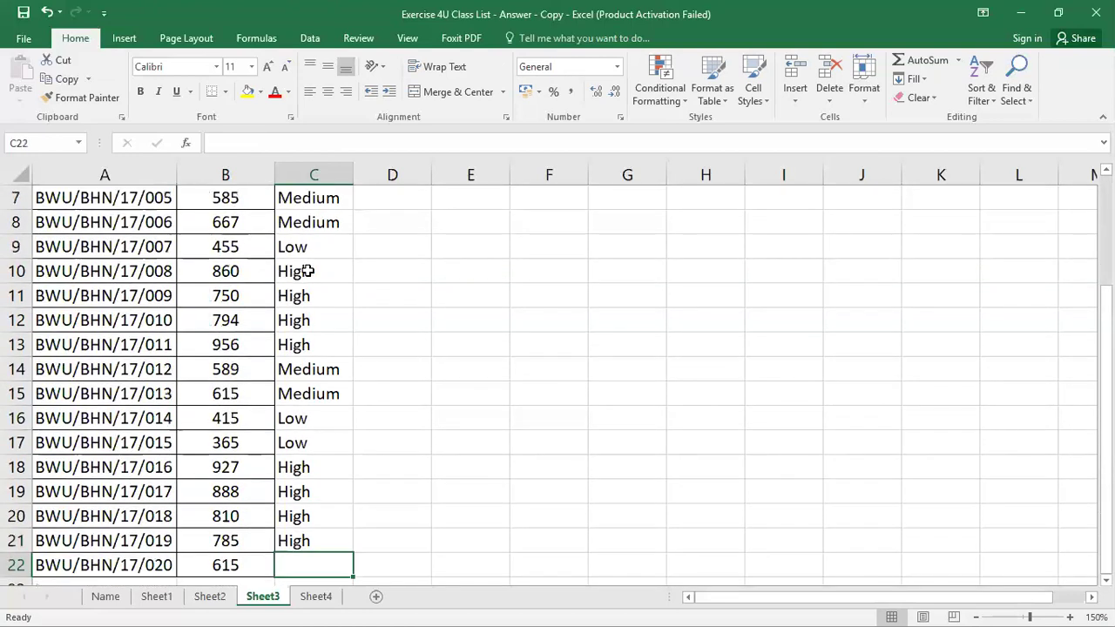
Enter Medium in C22 and apply borders to all Position cells from C3 to C22
type("Medium")
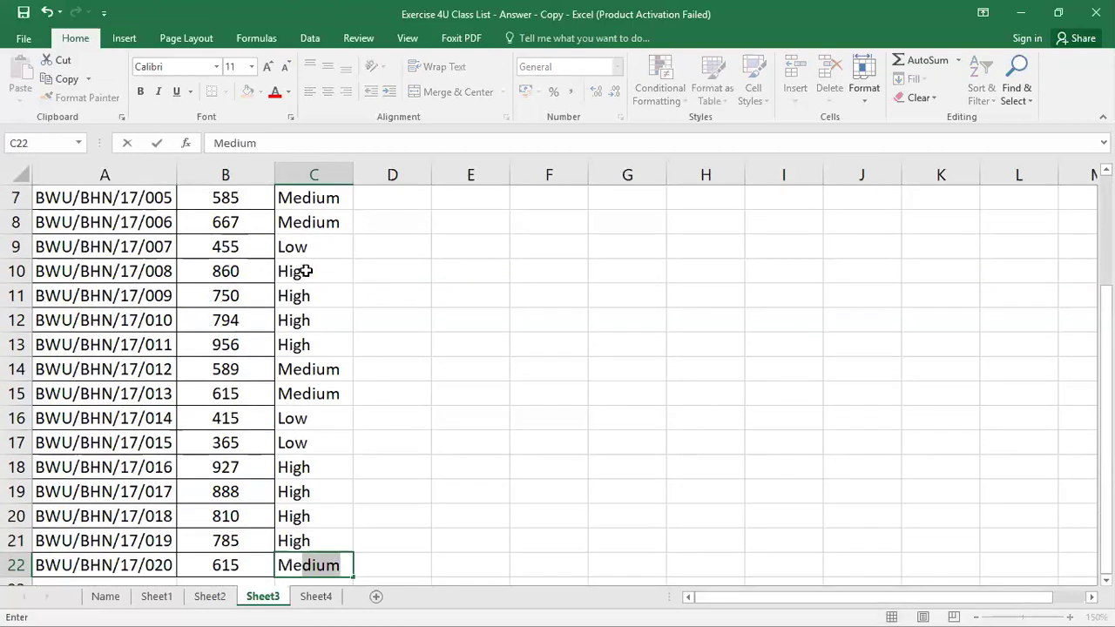
key("Return")
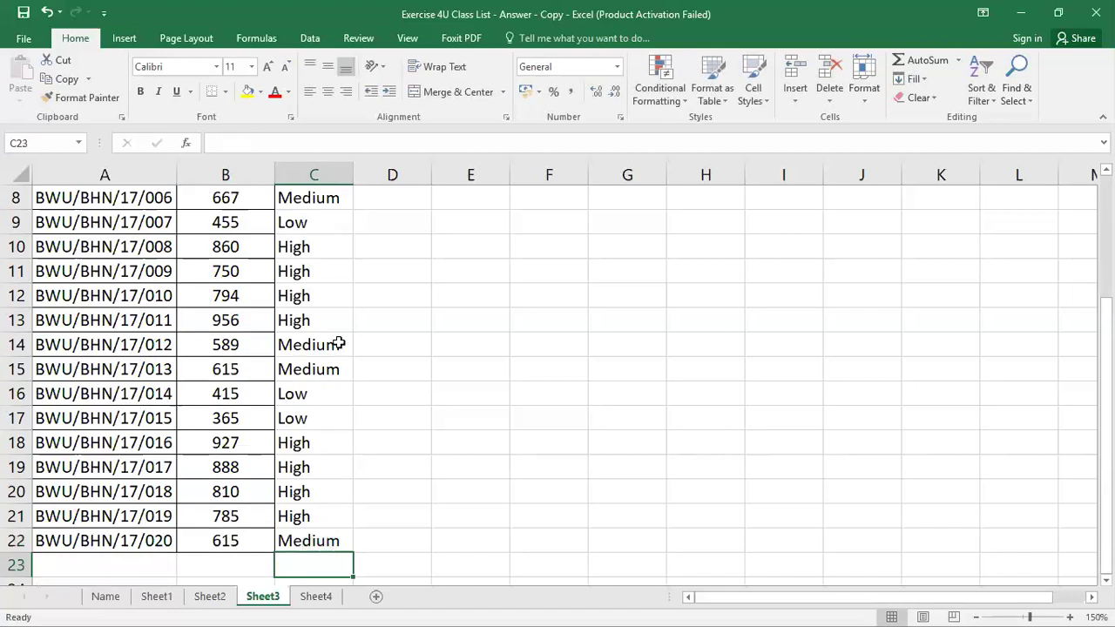
scroll(307, 247, "up", 3)
left_click_drag(308, 248, 308, 373)
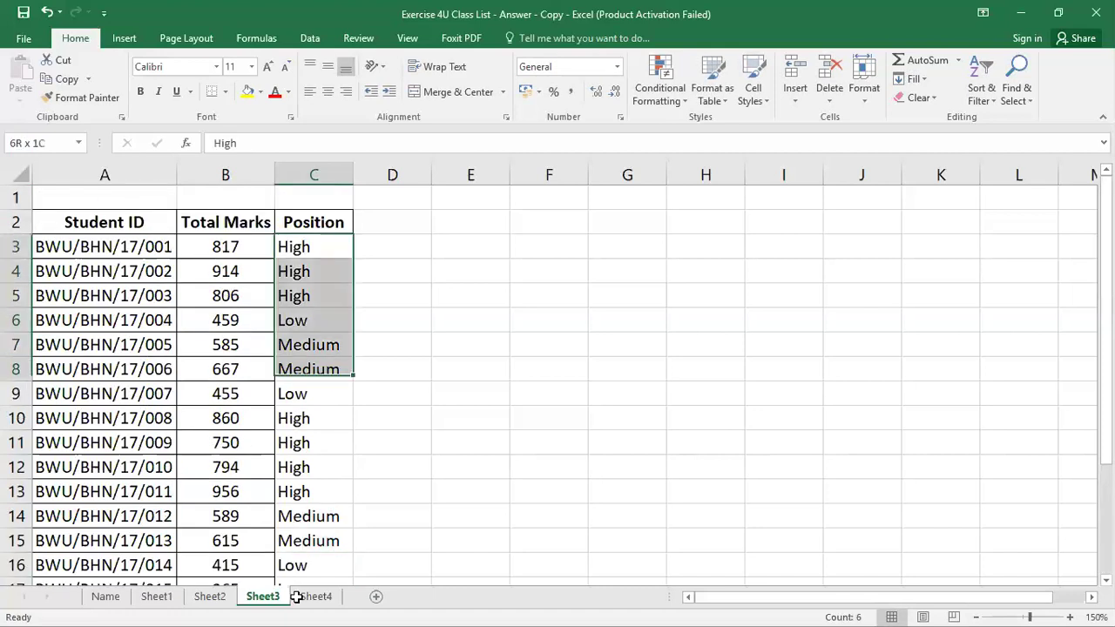
left_click_drag(298, 607, 295, 544)
left_click_drag(262, 155, 262, 155)
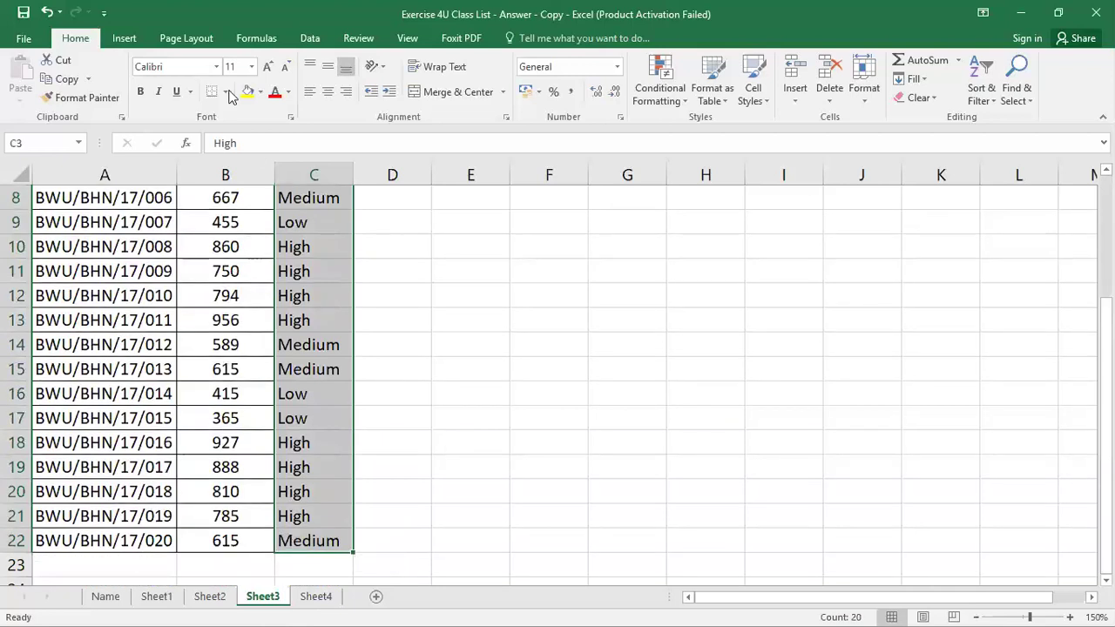
left_click(227, 92)
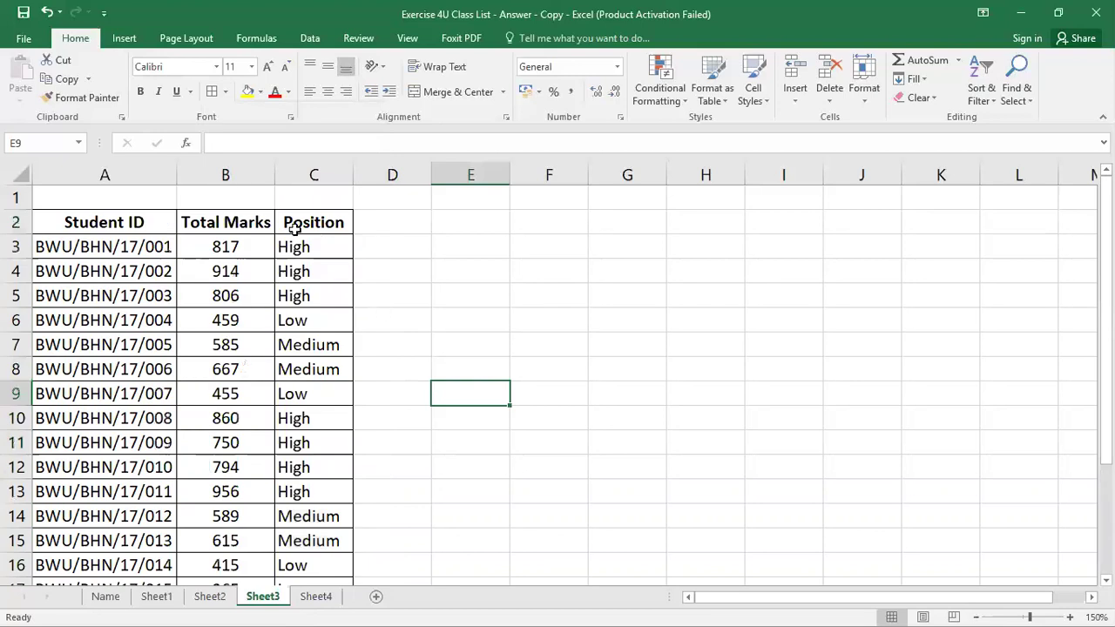
Turn on filtering for the Student ID, Total Marks and Position header row of Sheet3
left_click(312, 225)
left_click(225, 224)
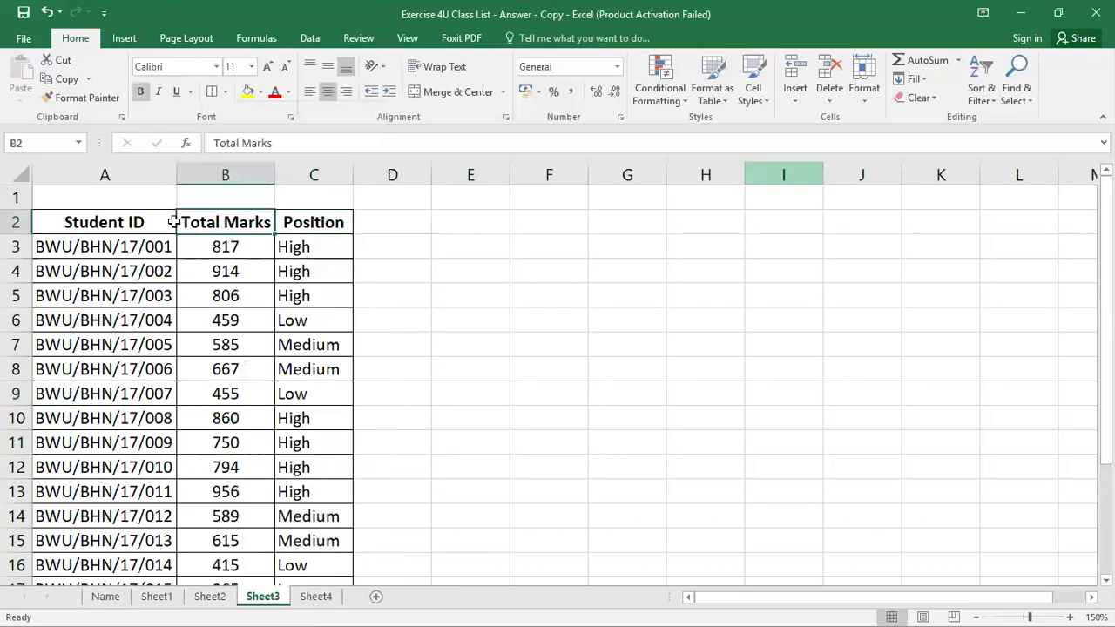
left_click(981, 92)
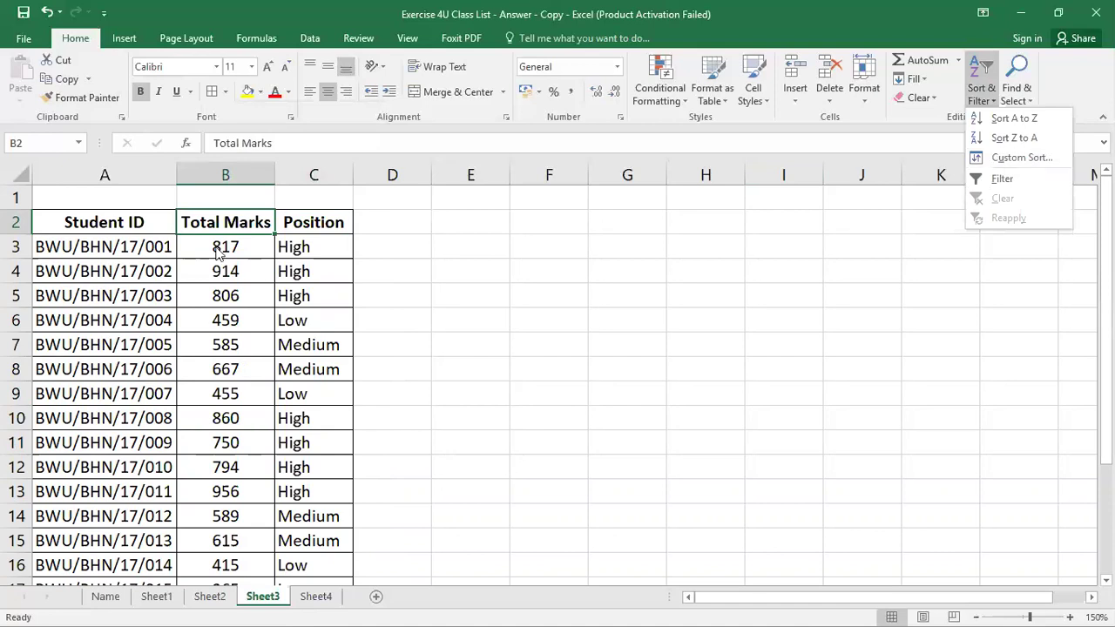
left_click(995, 178)
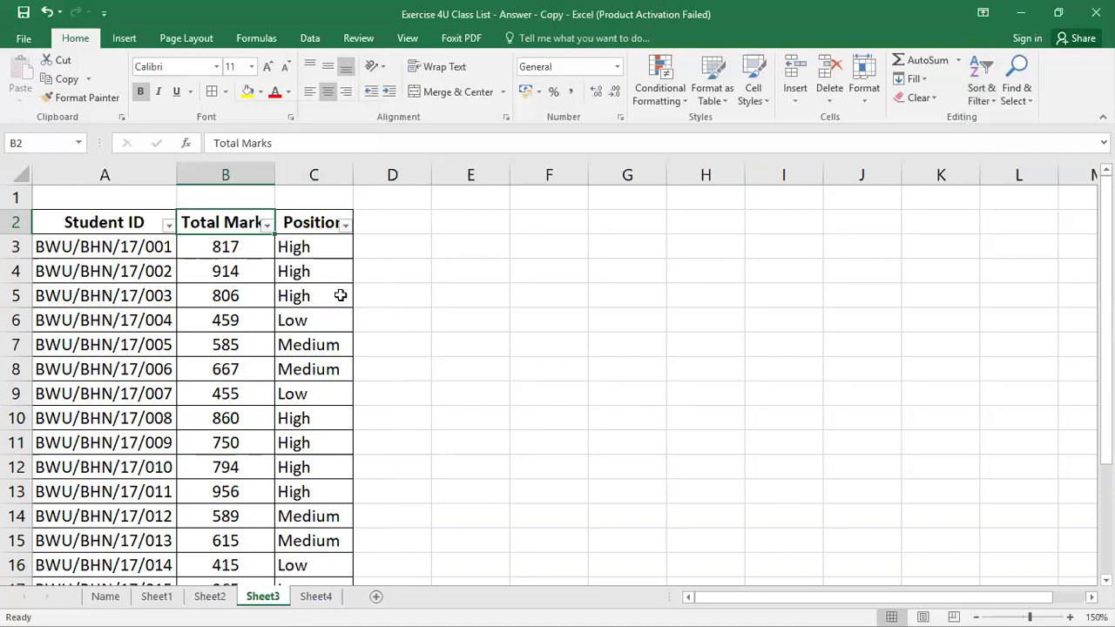
Set up a custom sort of the student table by the Position column, sorting on Values
left_click(311, 222)
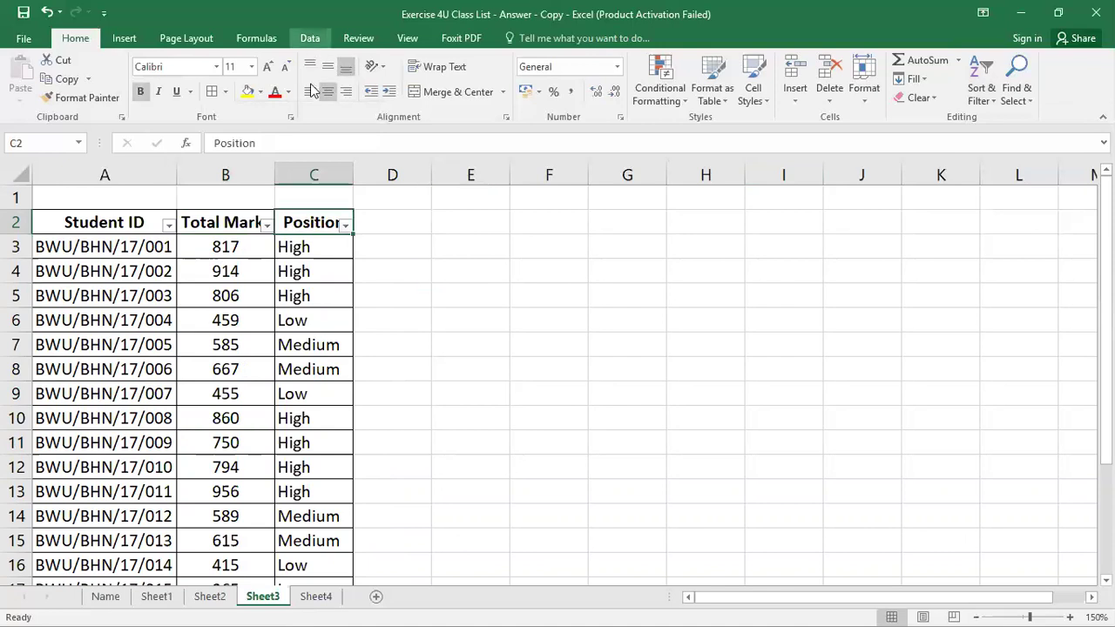
left_click(309, 37)
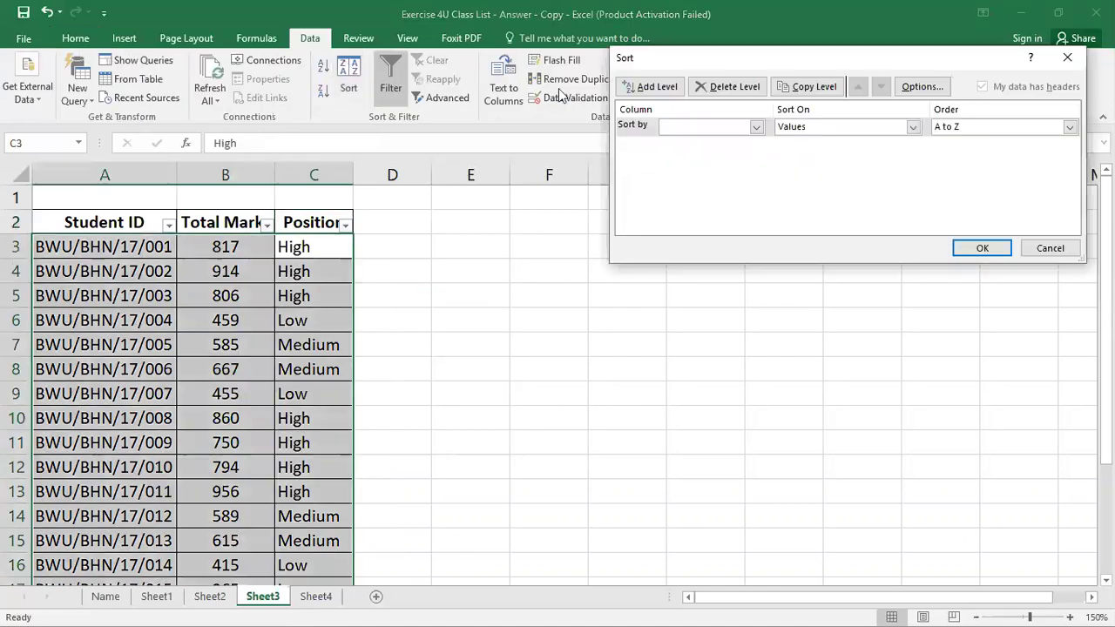
left_click(757, 128)
left_click(689, 164)
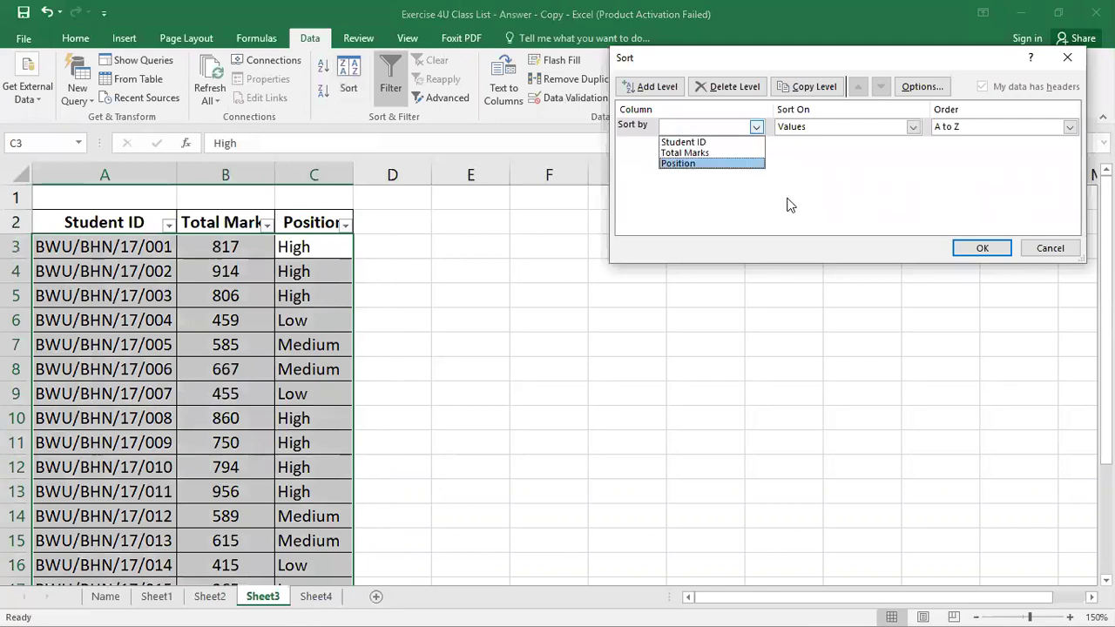
left_click(912, 128)
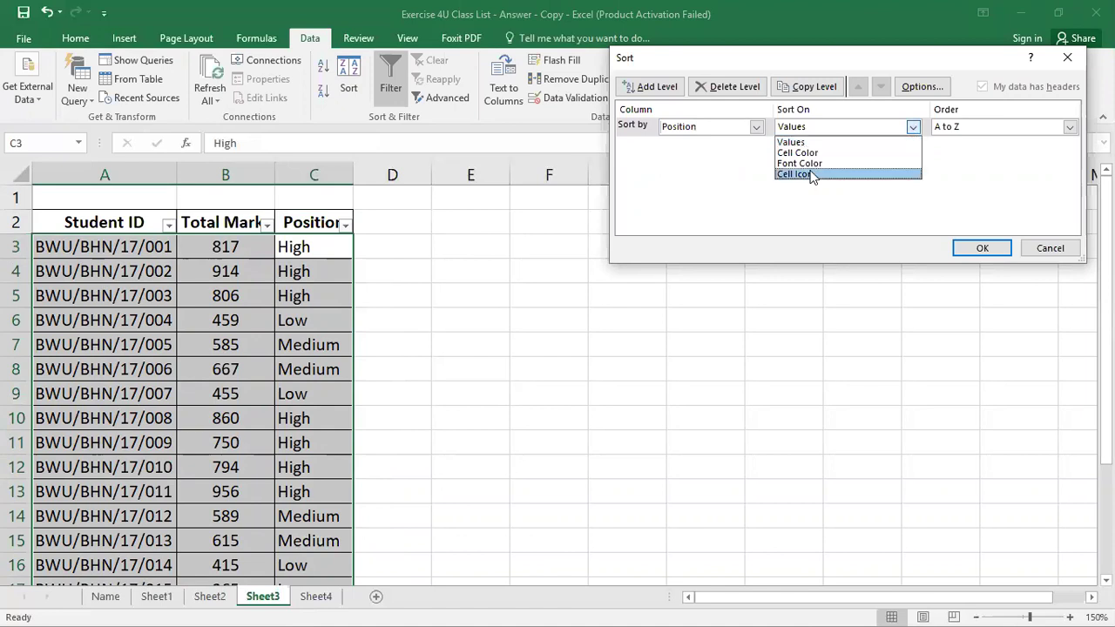
left_click(823, 144)
Create a custom list with the entries High, Medium, Low and sort the Position column in that order
left_click(983, 130)
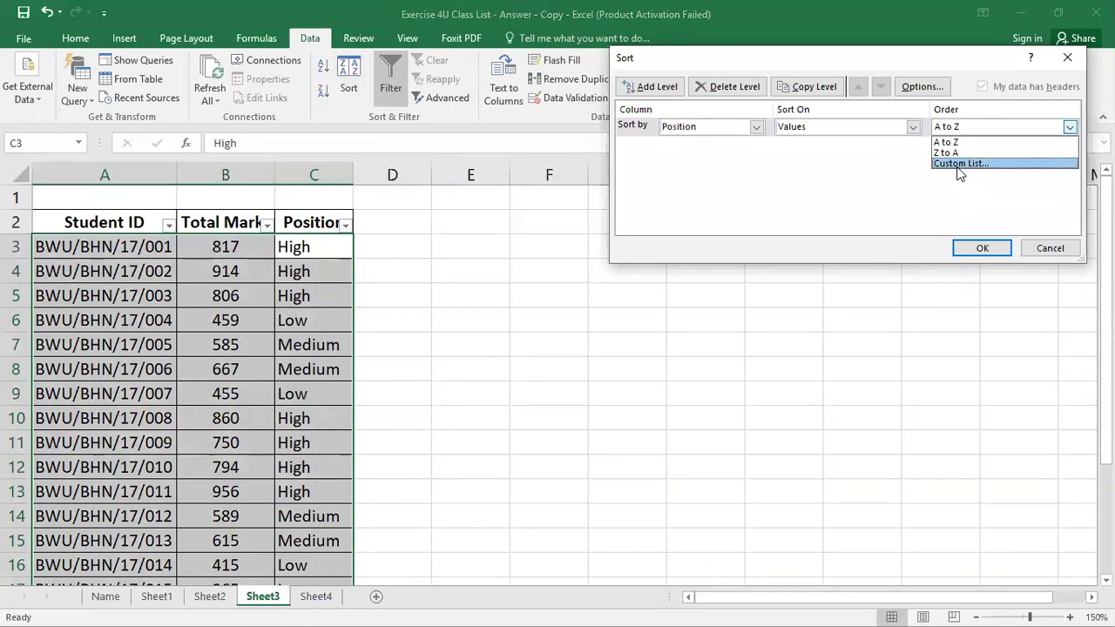
left_click(960, 164)
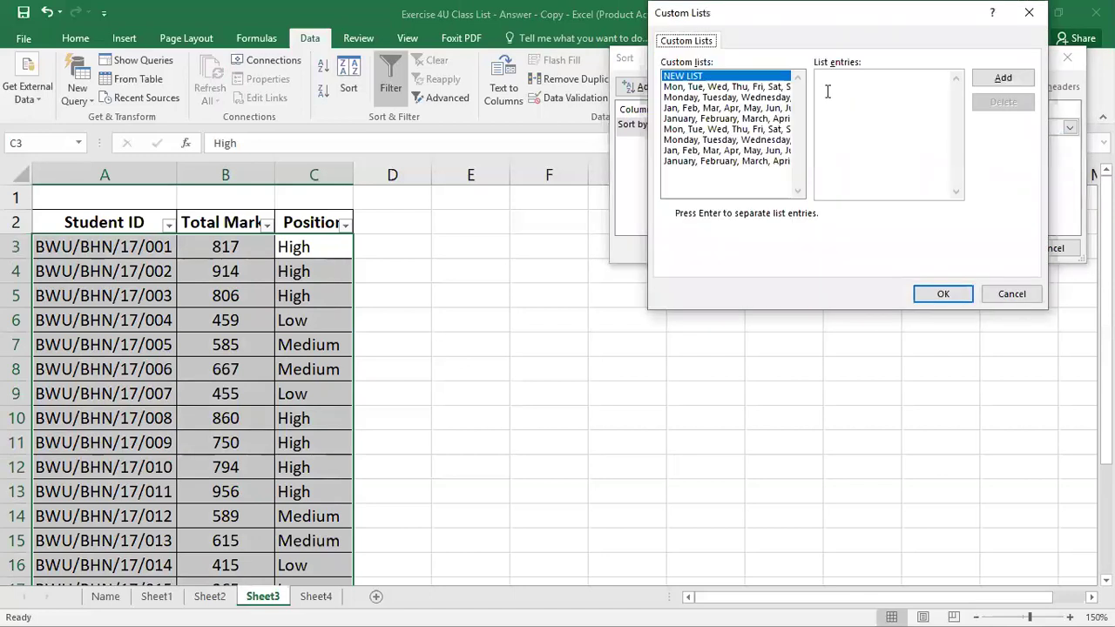
left_click(866, 84)
type("High")
key("Return")
type("Medium")
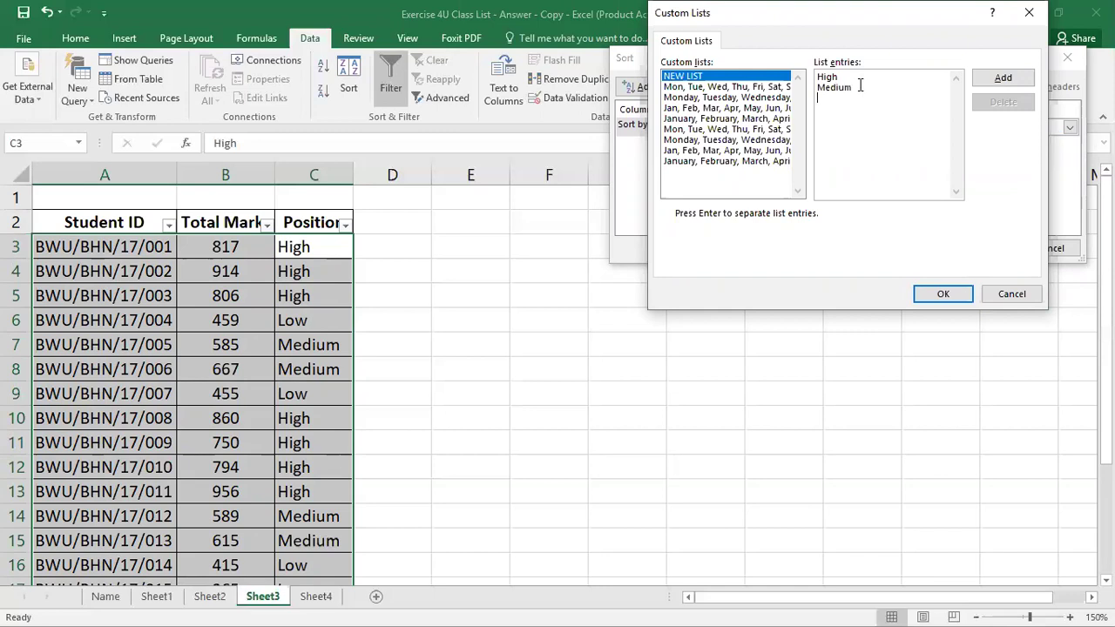
key("Return")
type("Low")
left_click(1001, 81)
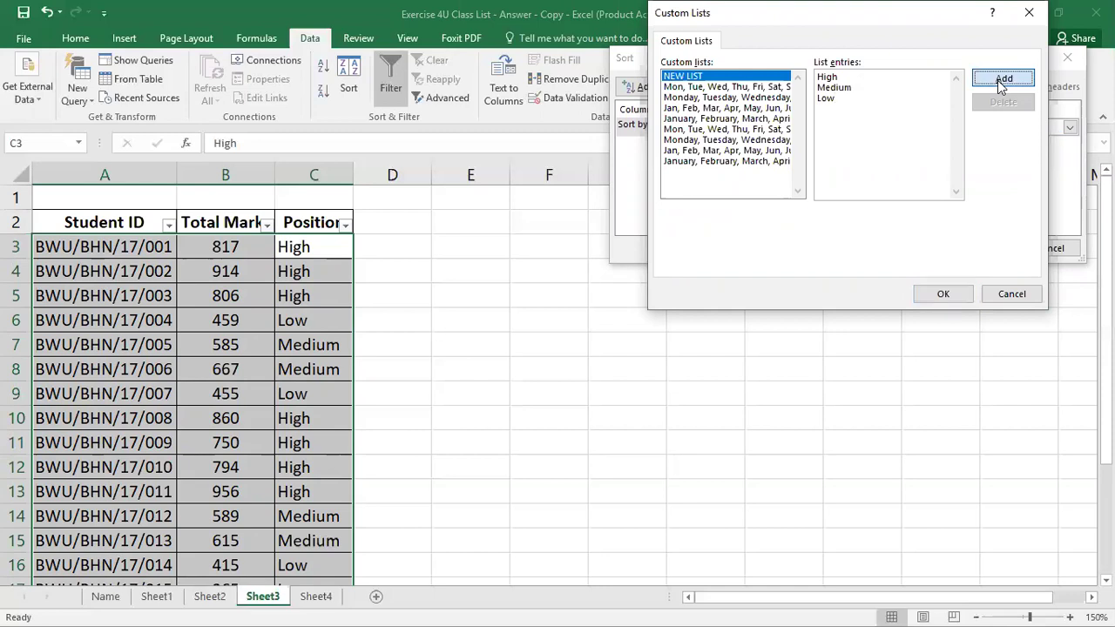
left_click(937, 296)
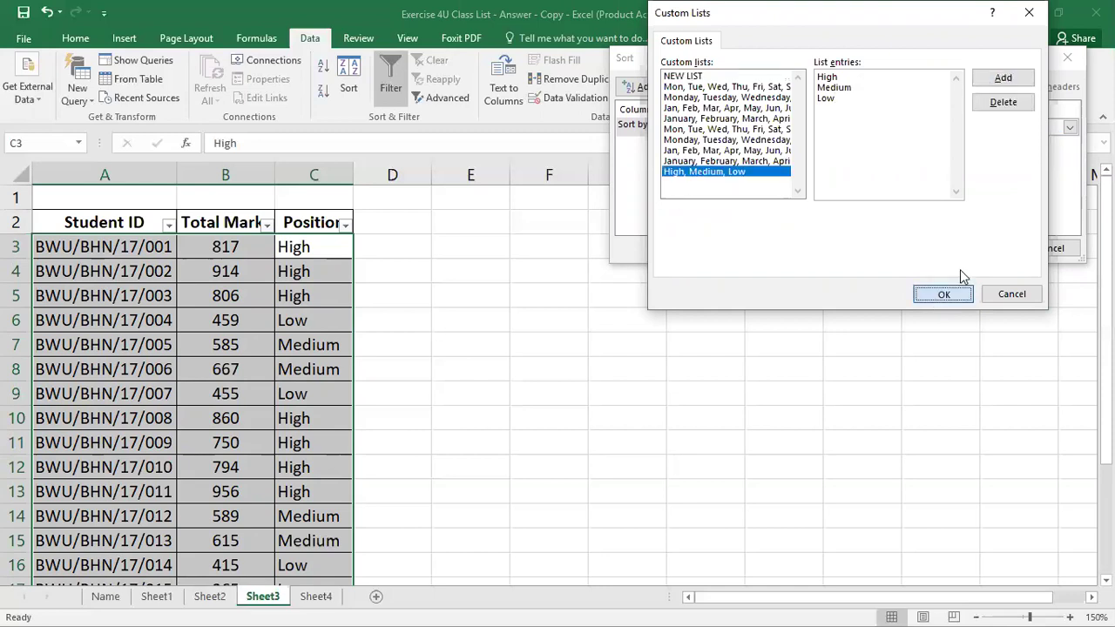
key("Return")
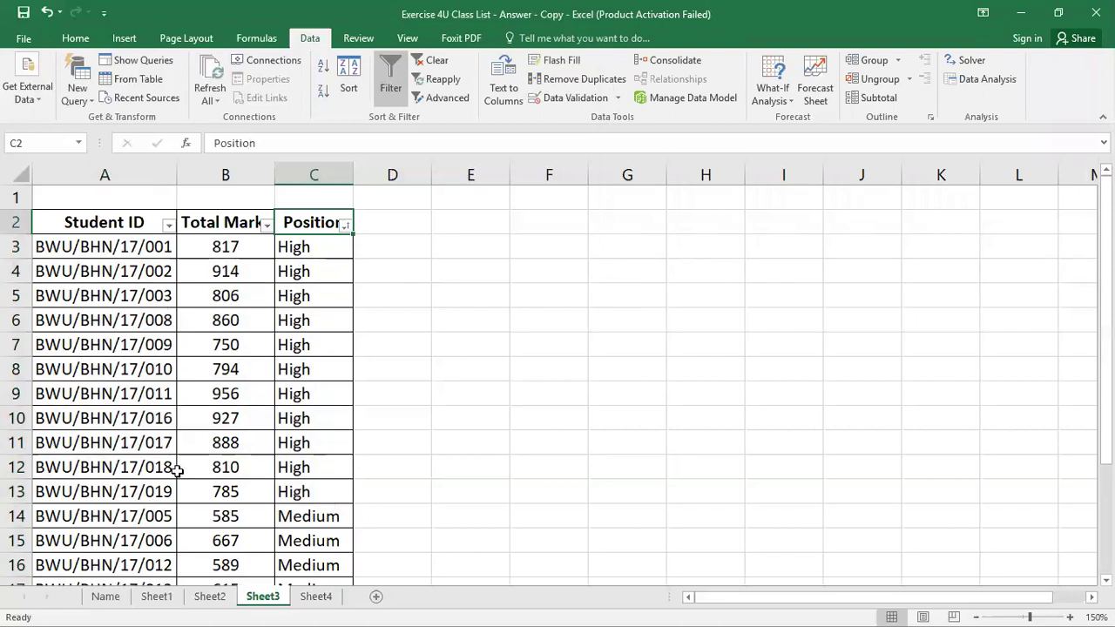
Look through the sorted Sheet3 table from first to last row to check the order of the positions
scroll(252, 409, "down", 2)
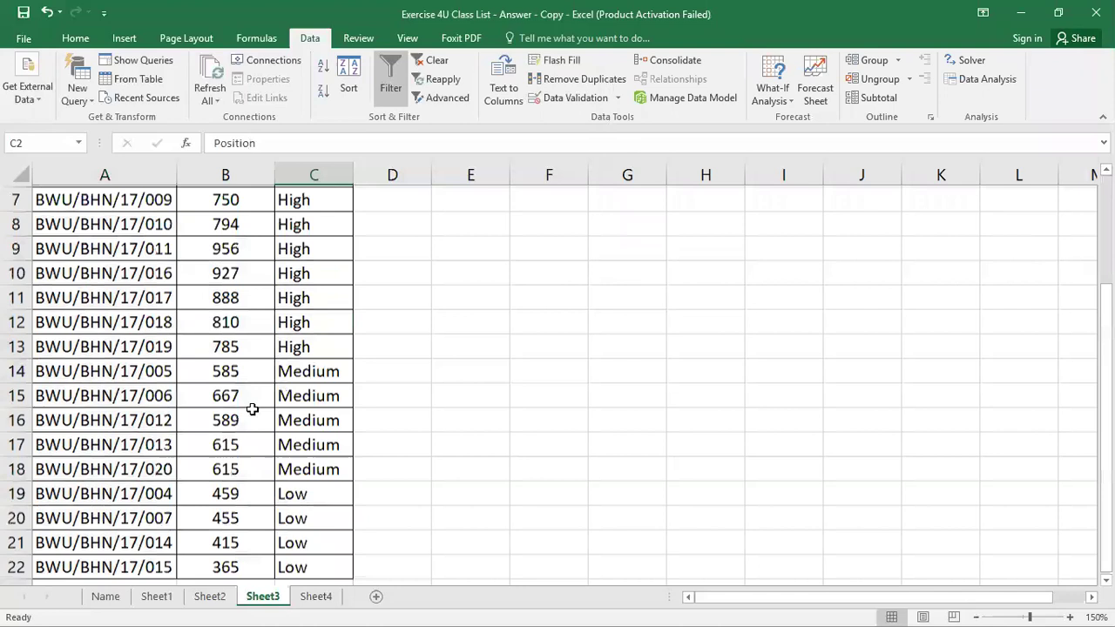
scroll(261, 399, "up", 1)
scroll(296, 313, "up", 1)
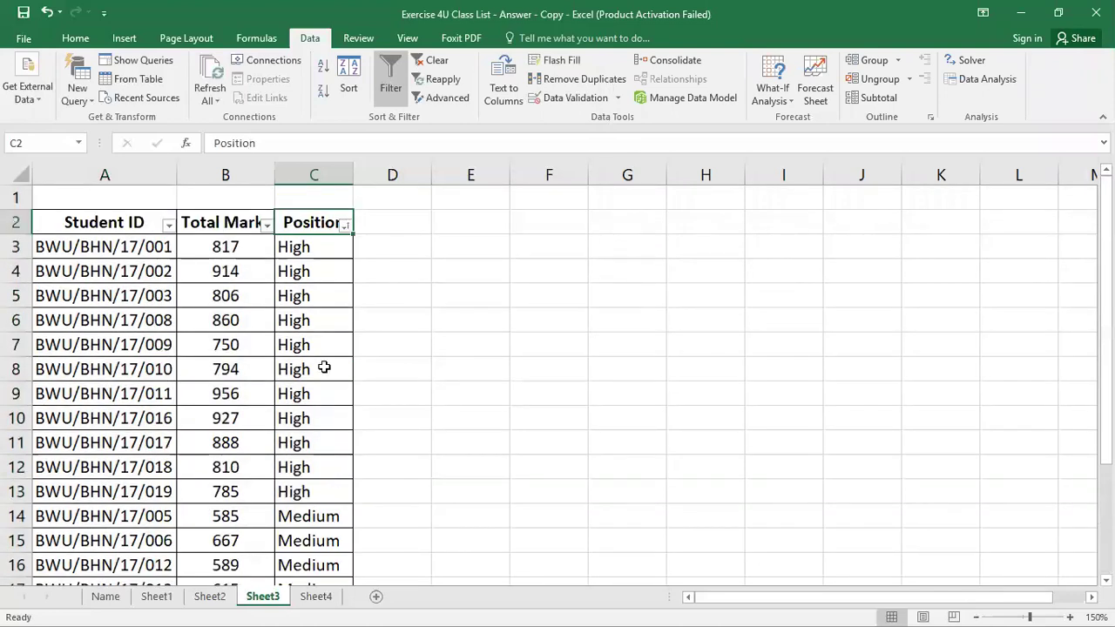
scroll(283, 504, "down", 4)
scroll(289, 492, "up", 2)
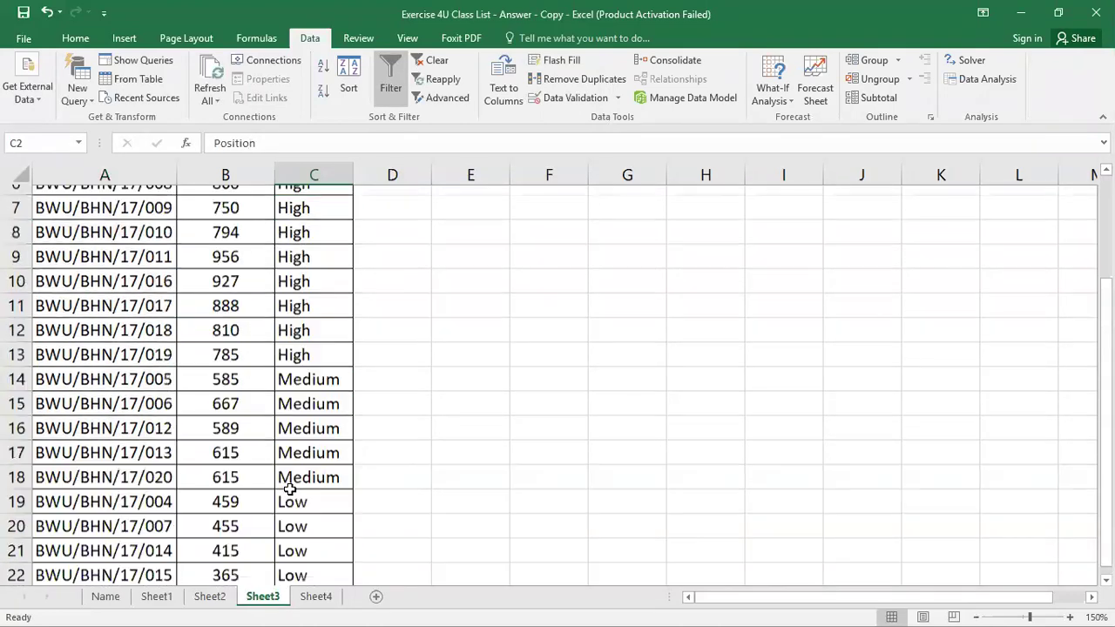
scroll(279, 266, "up", 2)
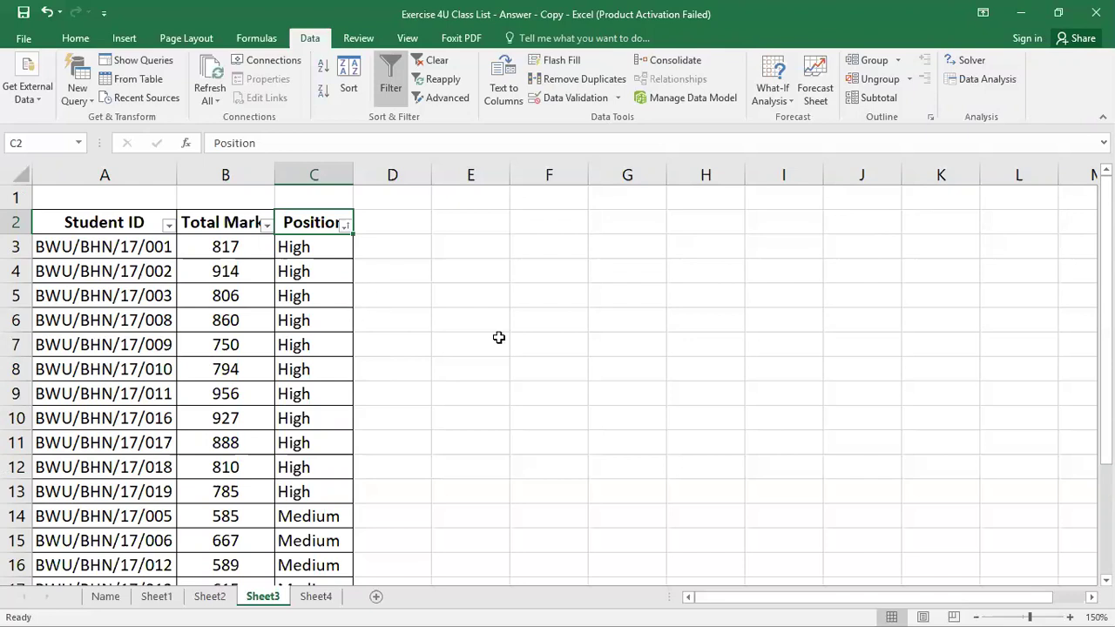
Switch to Sheet4 and enlarge the view of its student marks table to 170%
left_click(319, 599)
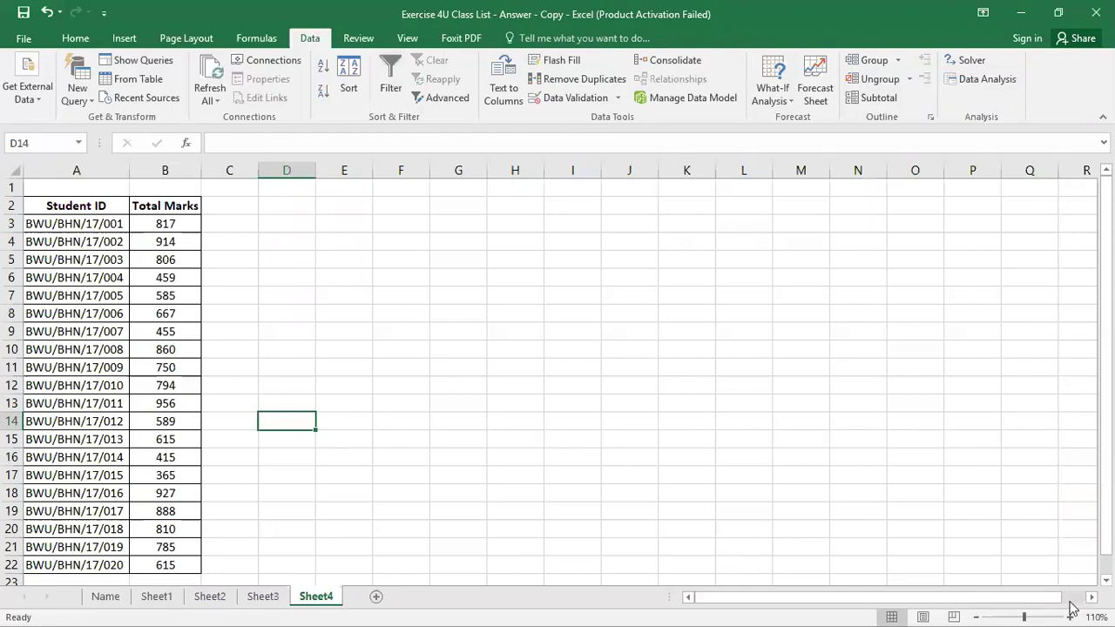
left_click(1072, 610)
left_click(1072, 609)
left_click(1072, 610)
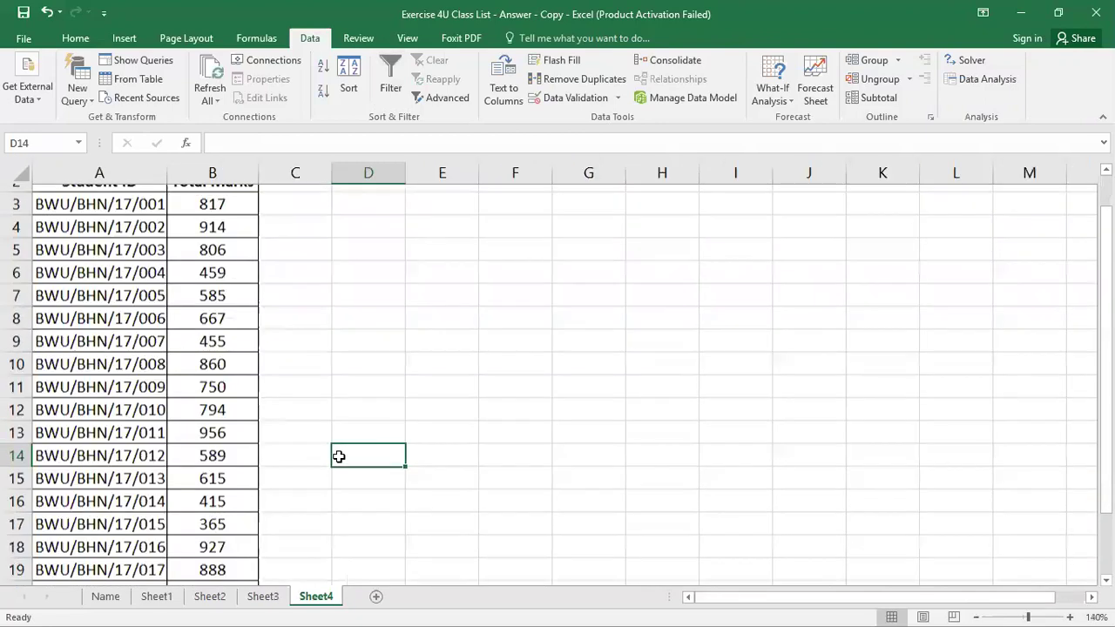
scroll(1059, 610, "up", 1)
left_click(1070, 616)
left_click(1070, 616)
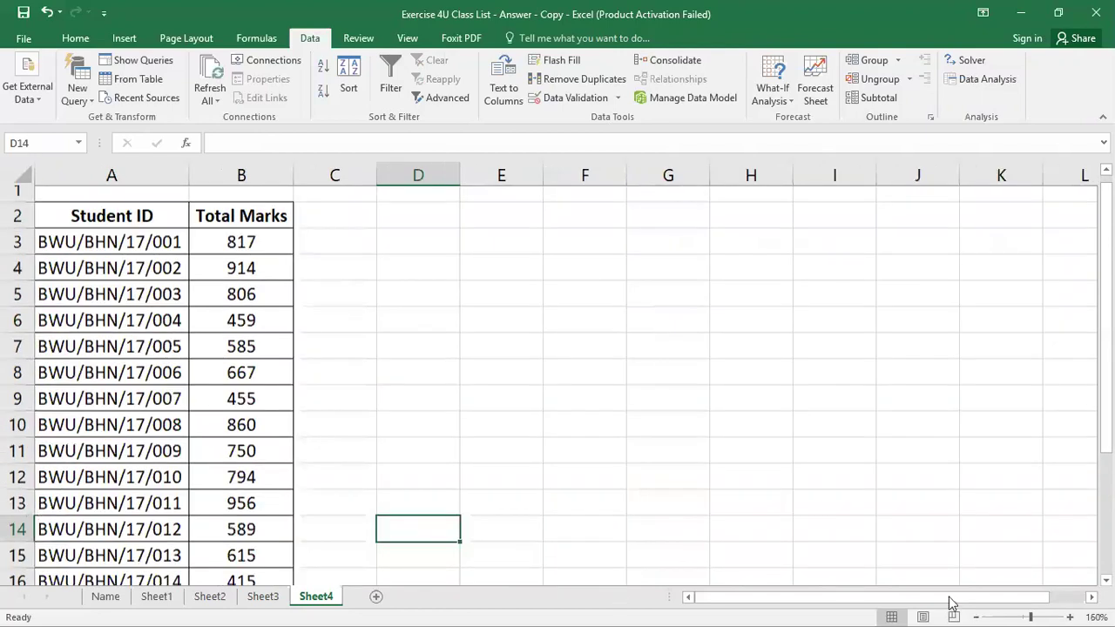
scroll(924, 608, "up", 1)
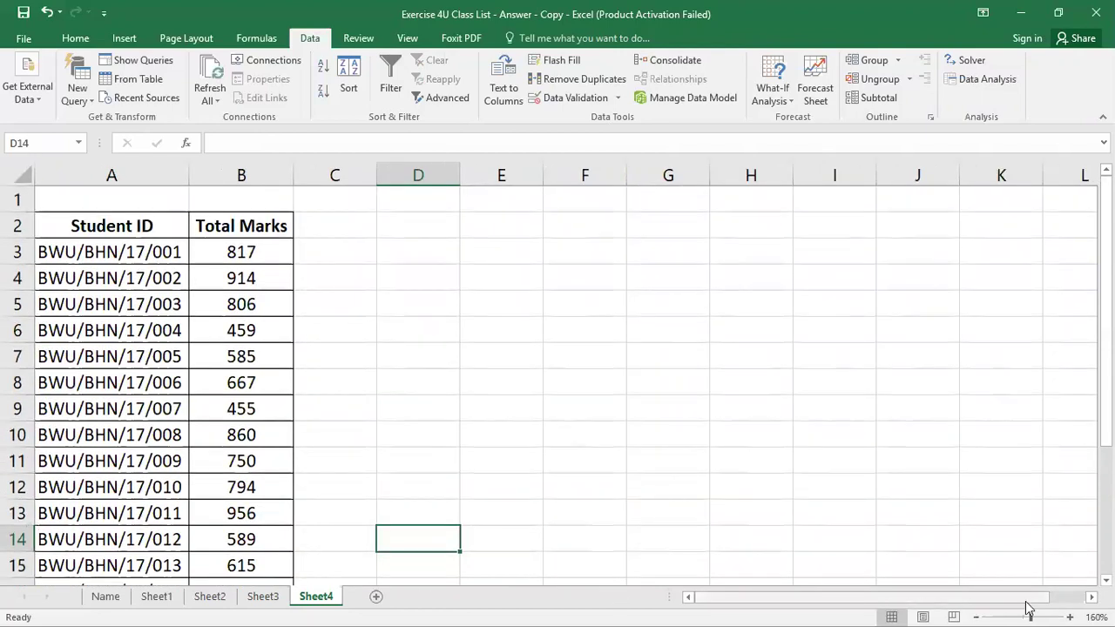
scroll(225, 249, "up", 1, "ctrl")
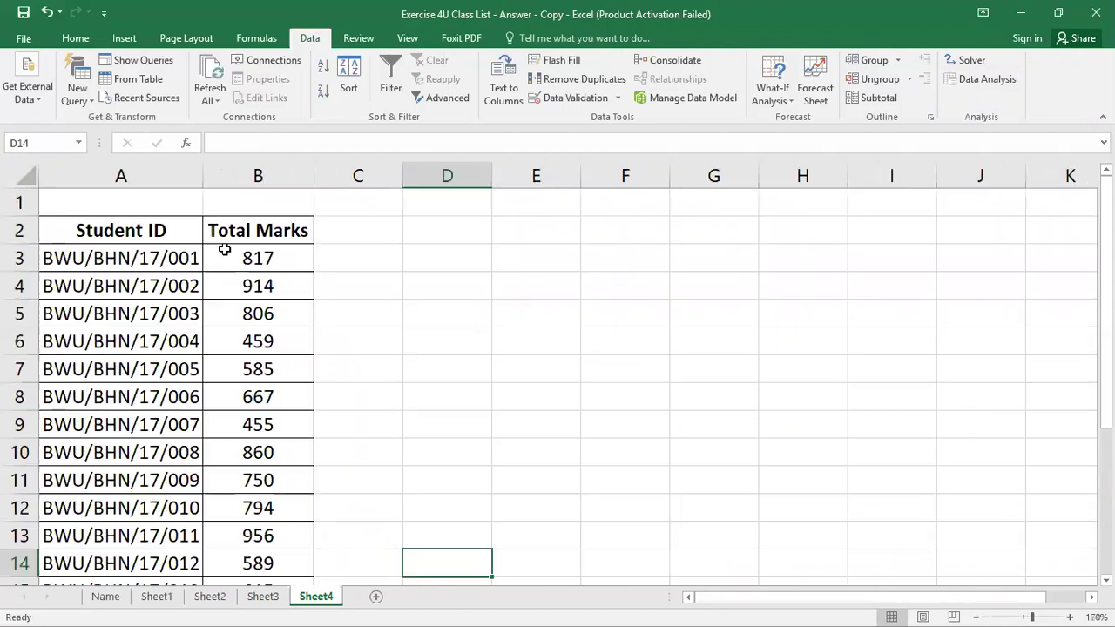
left_click(239, 256)
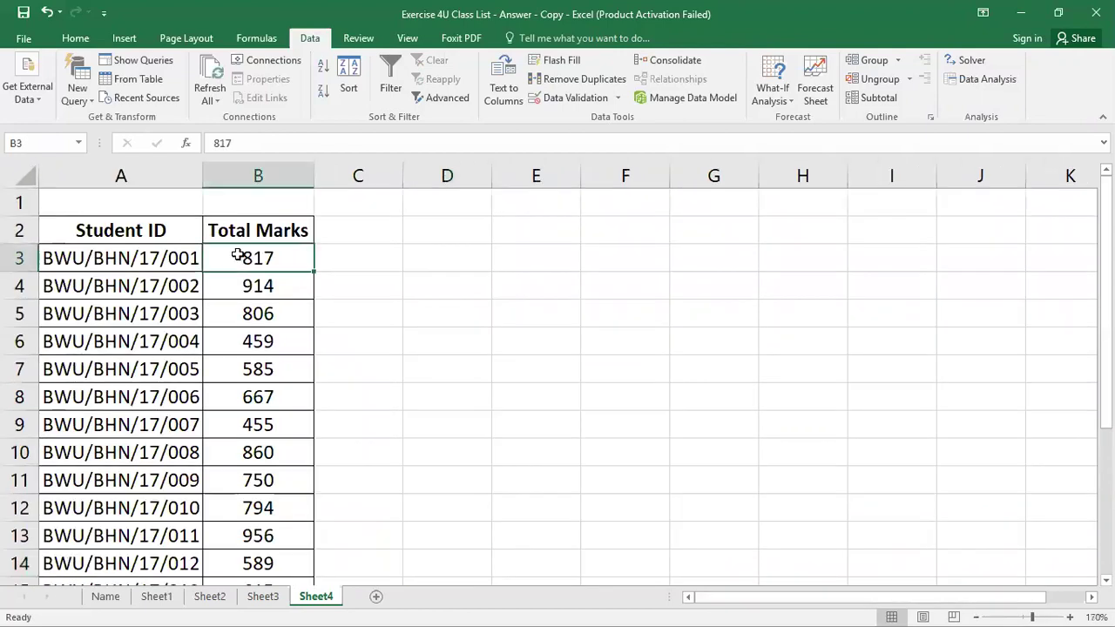
left_click(457, 383)
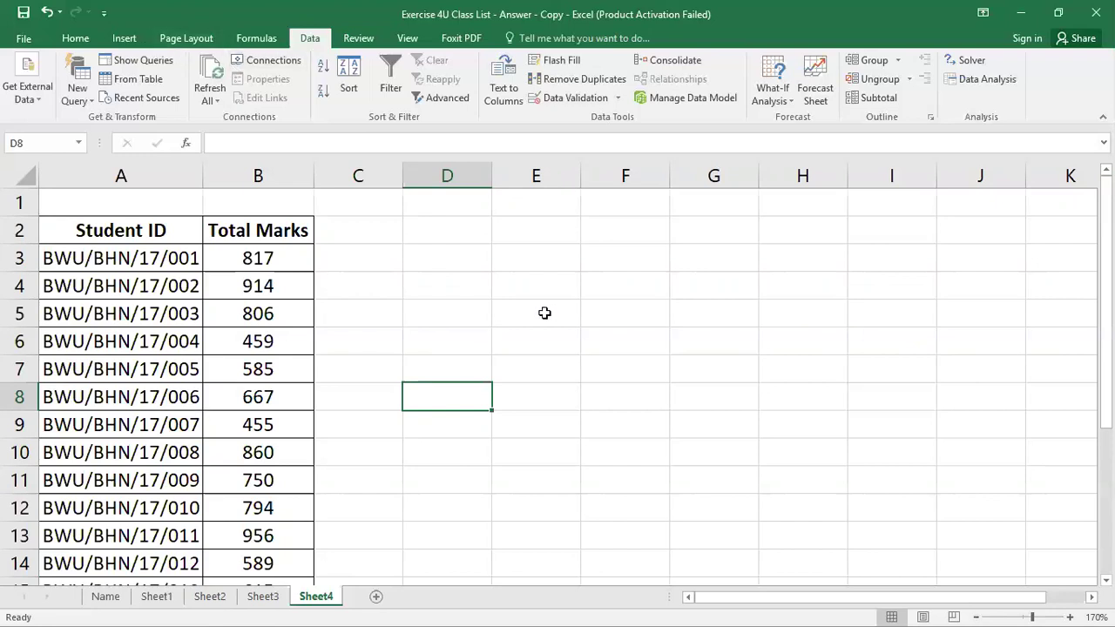
Highlight duplicate values in the Total Marks column B2:B22 using conditional formatting with Light Red Fill with Dark Red Text
left_click(74, 42)
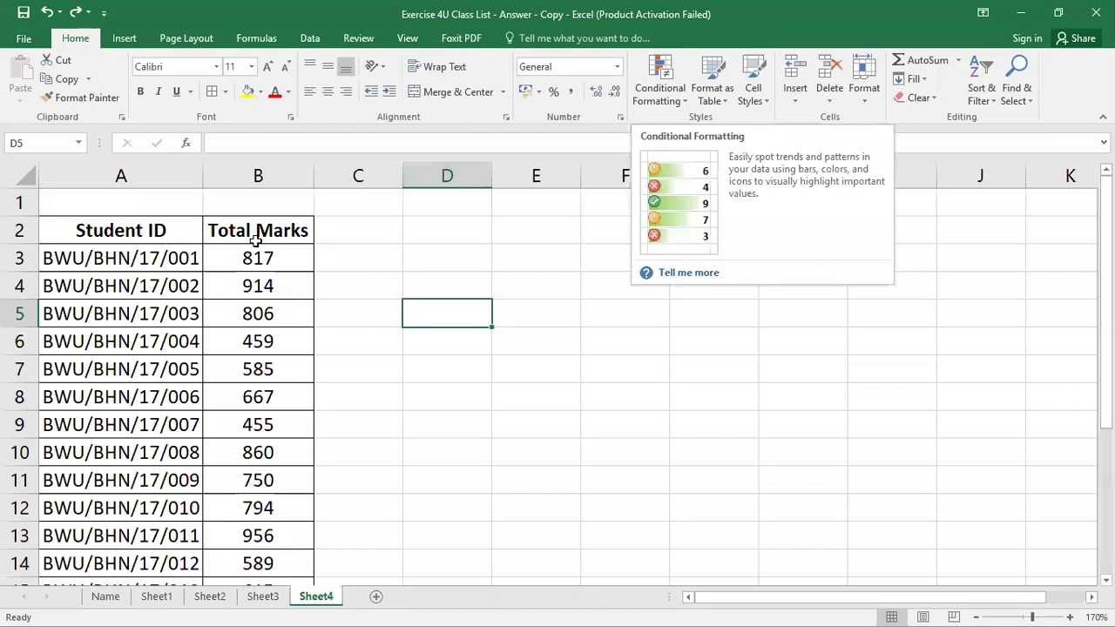
key("Left")
key("Up")
key("Up")
left_click_drag(259, 231, 306, 486)
scroll(306, 486, "up", 4)
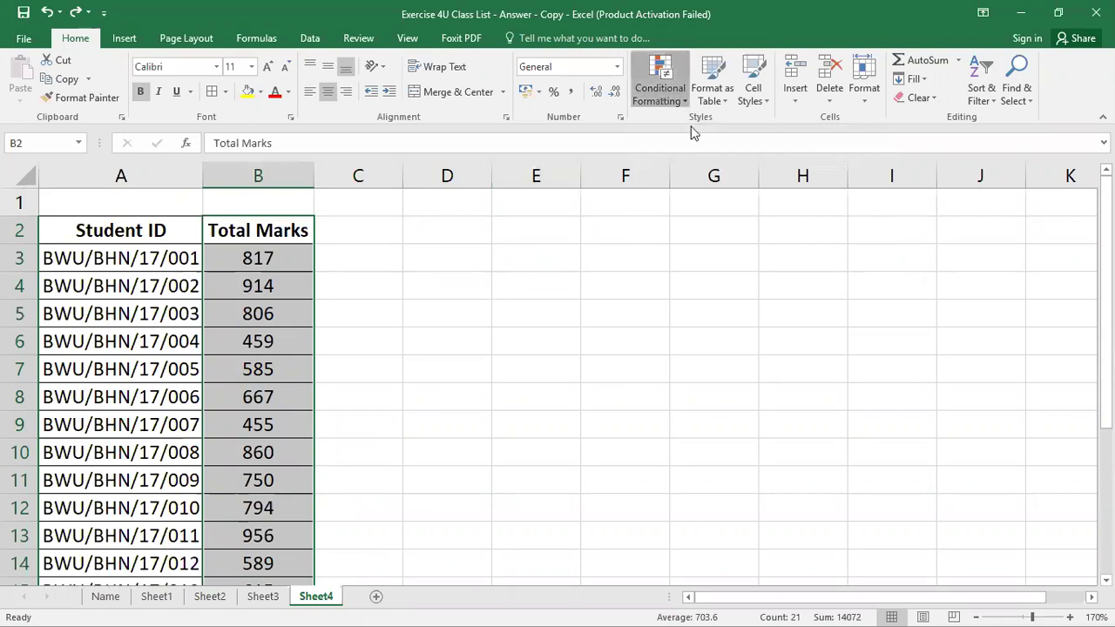
left_click(661, 85)
mouse_move(684, 131)
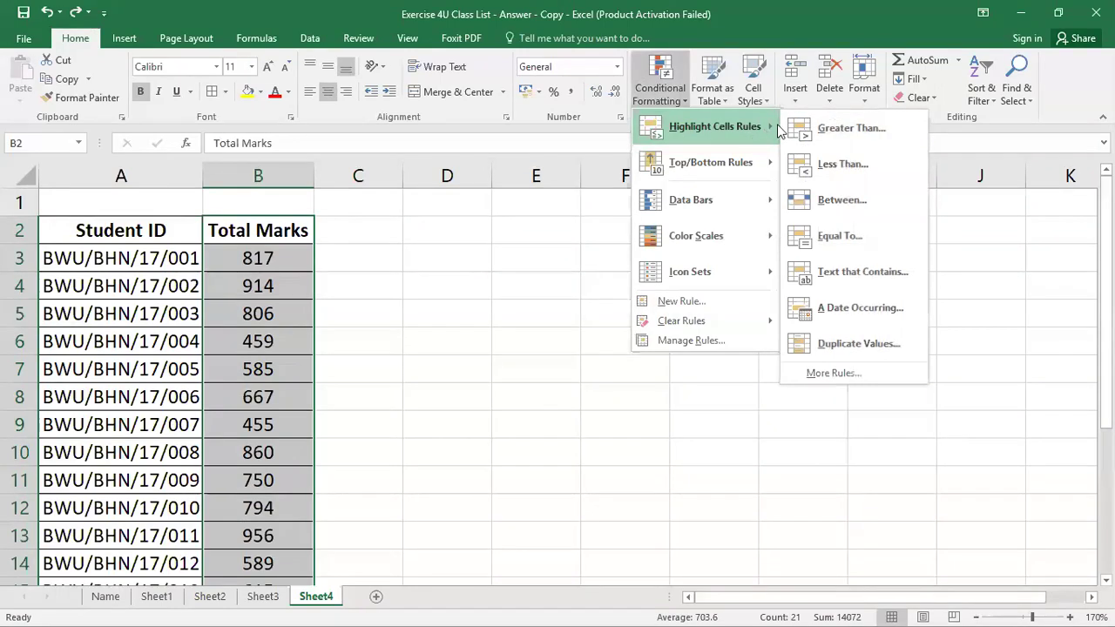
left_click(833, 343)
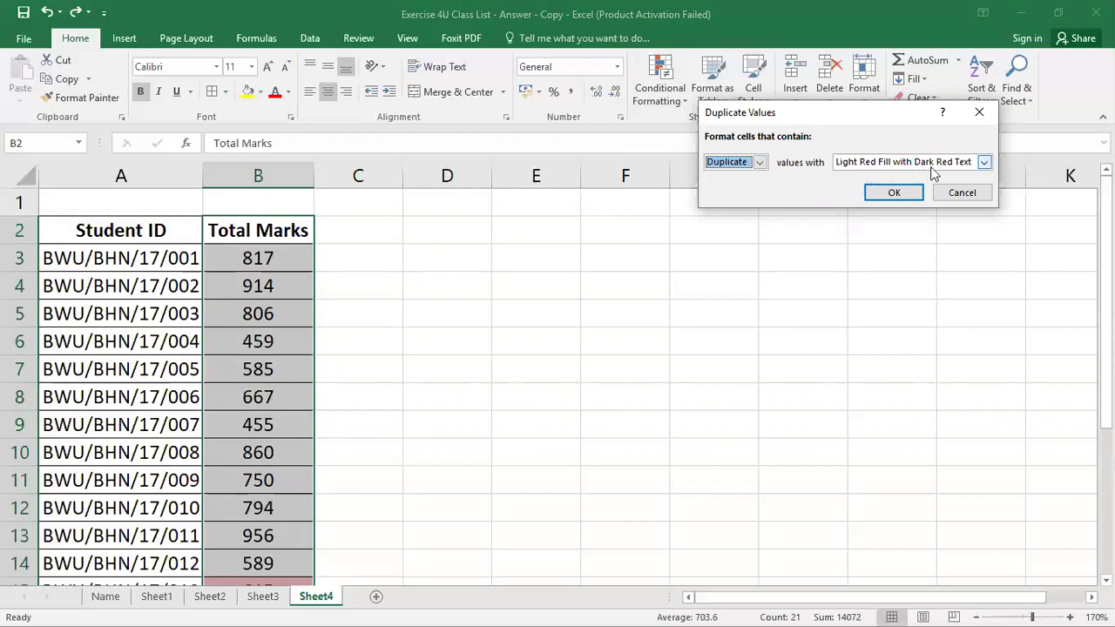
left_click(907, 194)
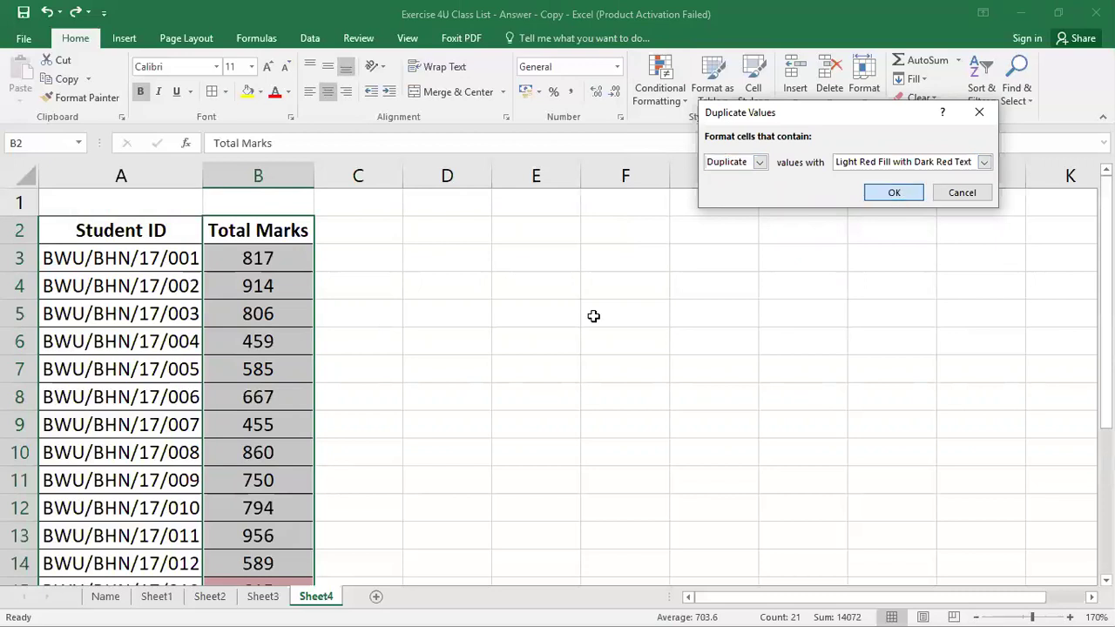
scroll(594, 317, "down", 2)
scroll(335, 427, "down", 2)
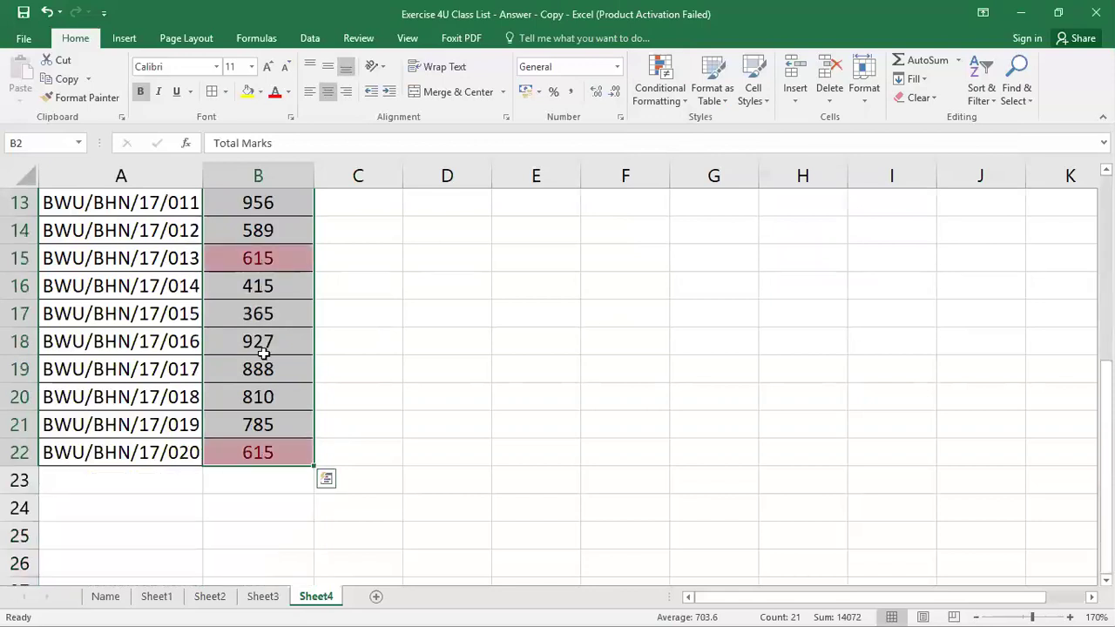
Highlight the Total Marks values in B2:B22 that are greater than 900 with Green Fill with Dark Green Text
scroll(186, 352, "up", 1)
scroll(281, 357, "up", 1)
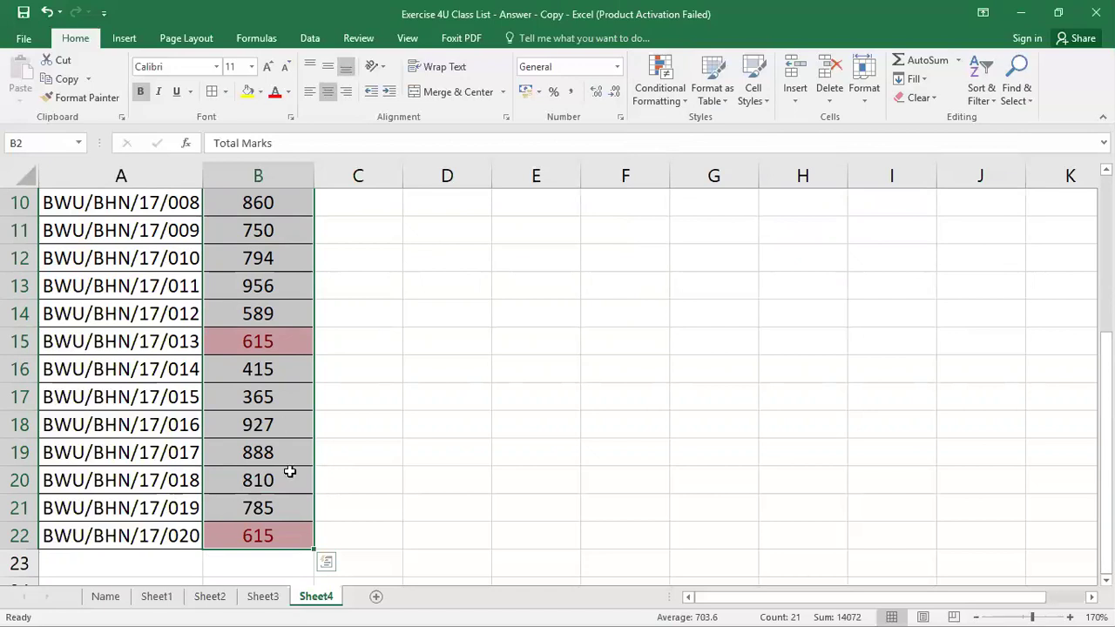
scroll(289, 459, "up", 1)
scroll(289, 460, "up", 2)
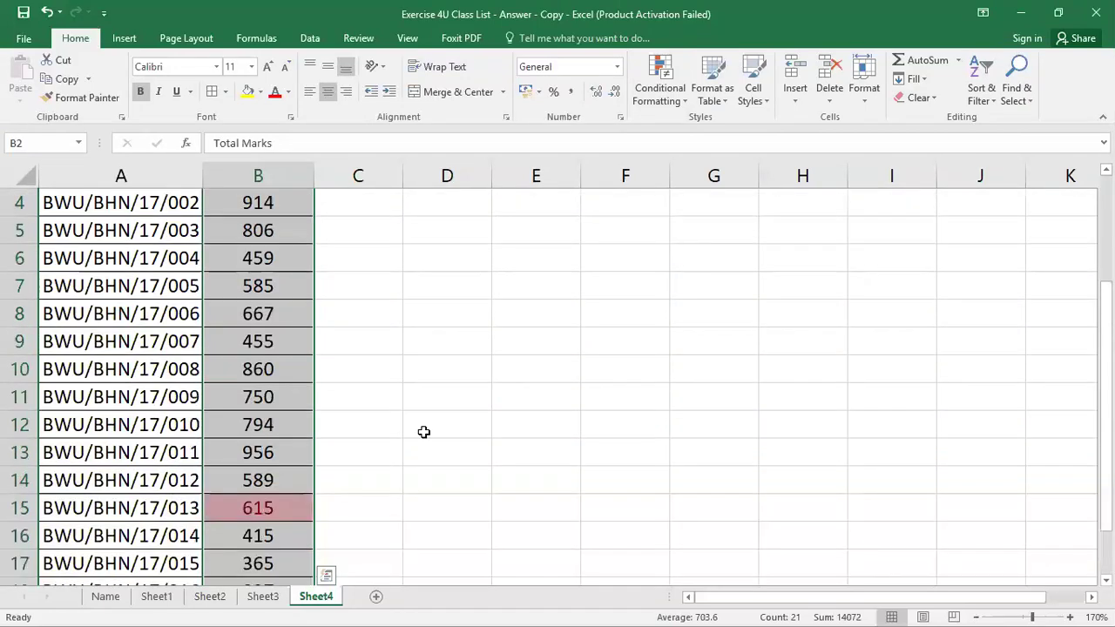
scroll(455, 408, "up", 1)
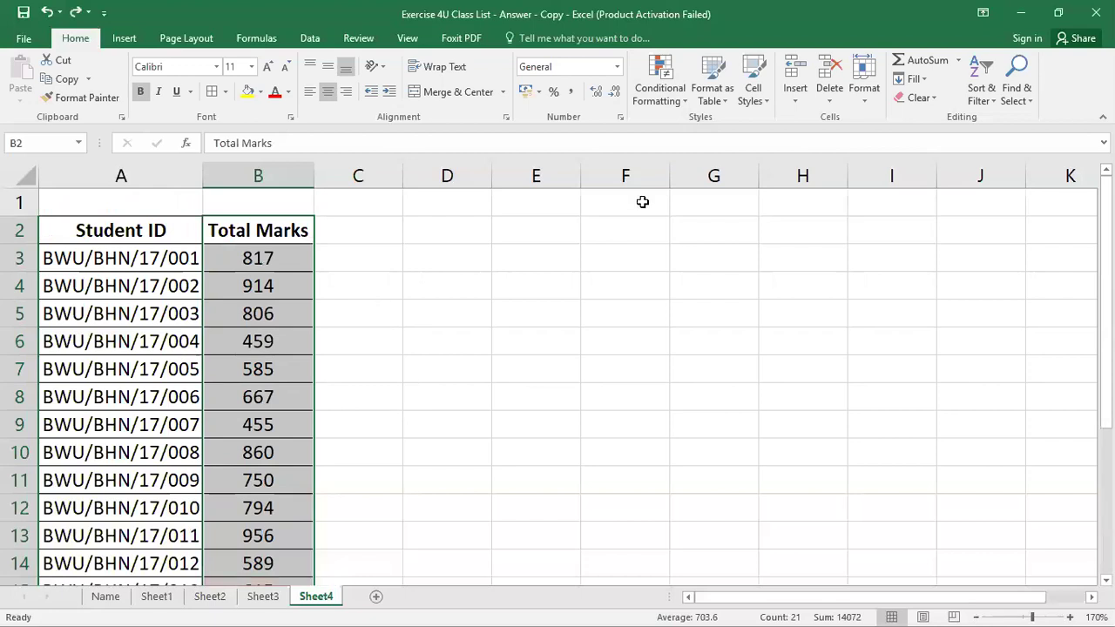
left_click(668, 88)
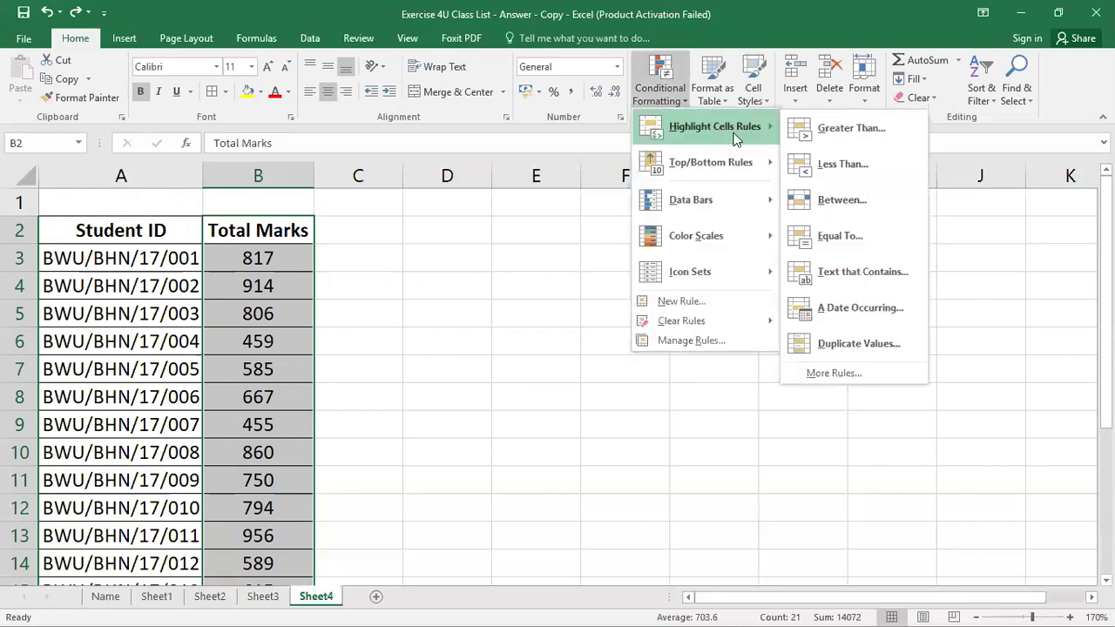
left_click(848, 133)
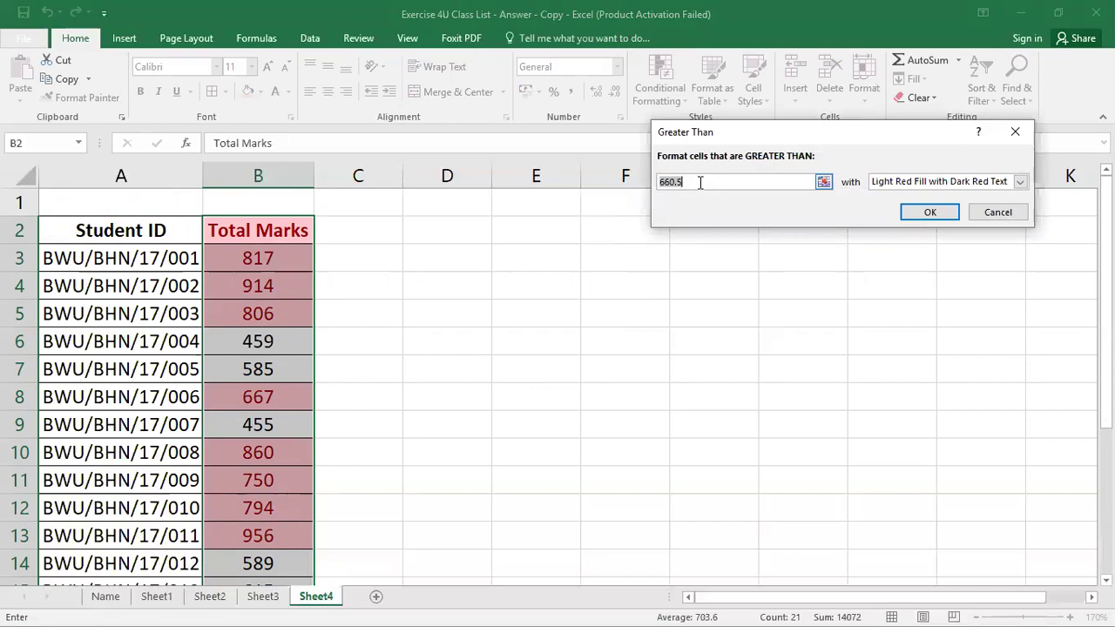
type("90")
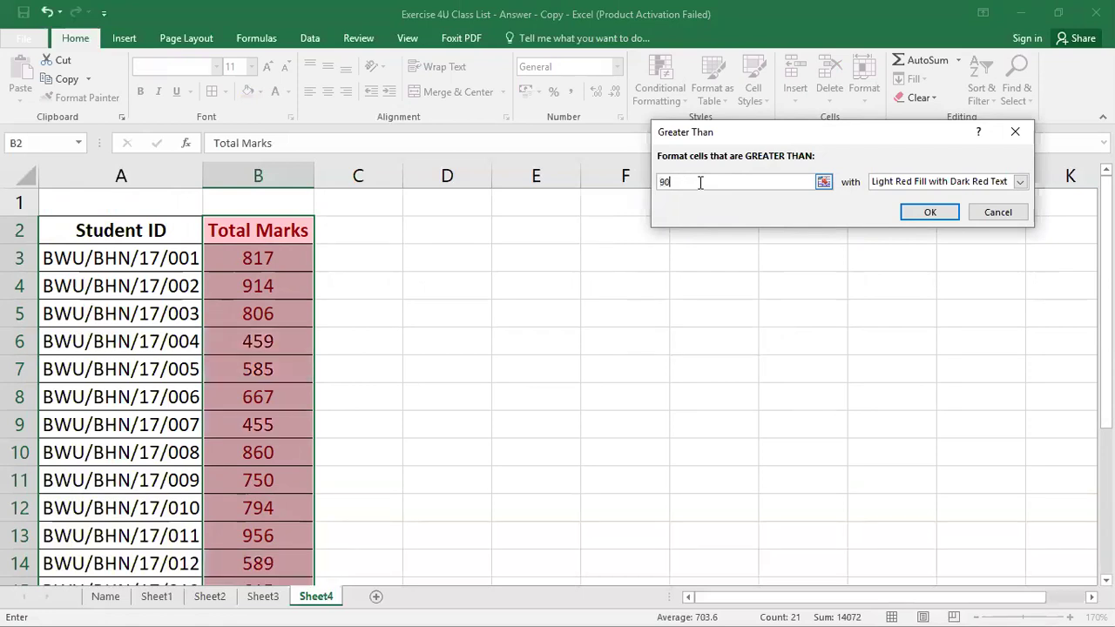
type("0")
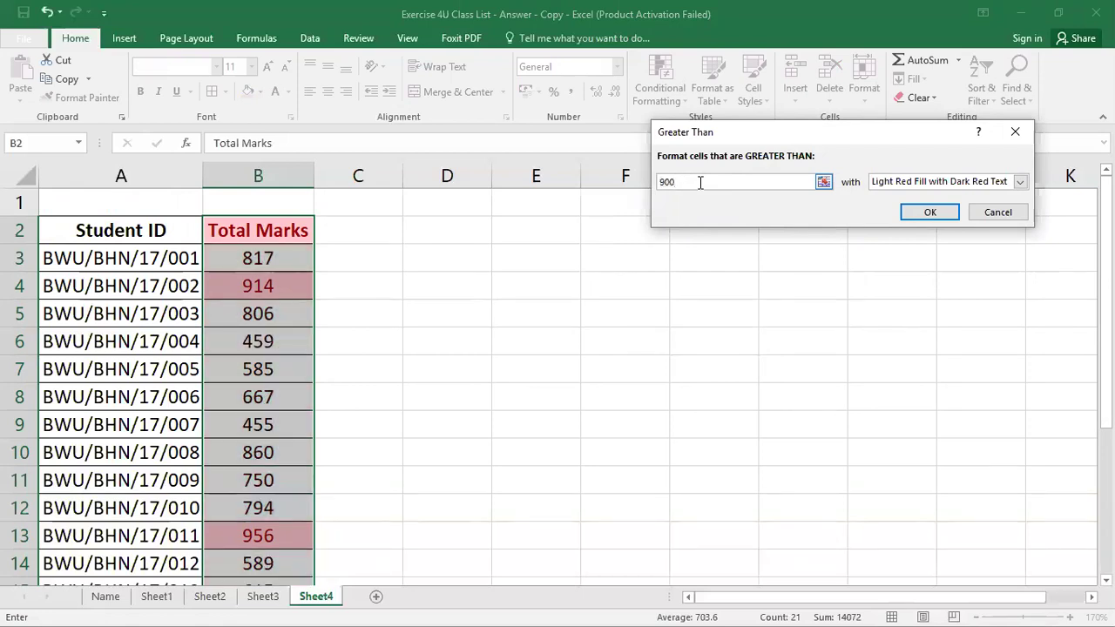
left_click(934, 183)
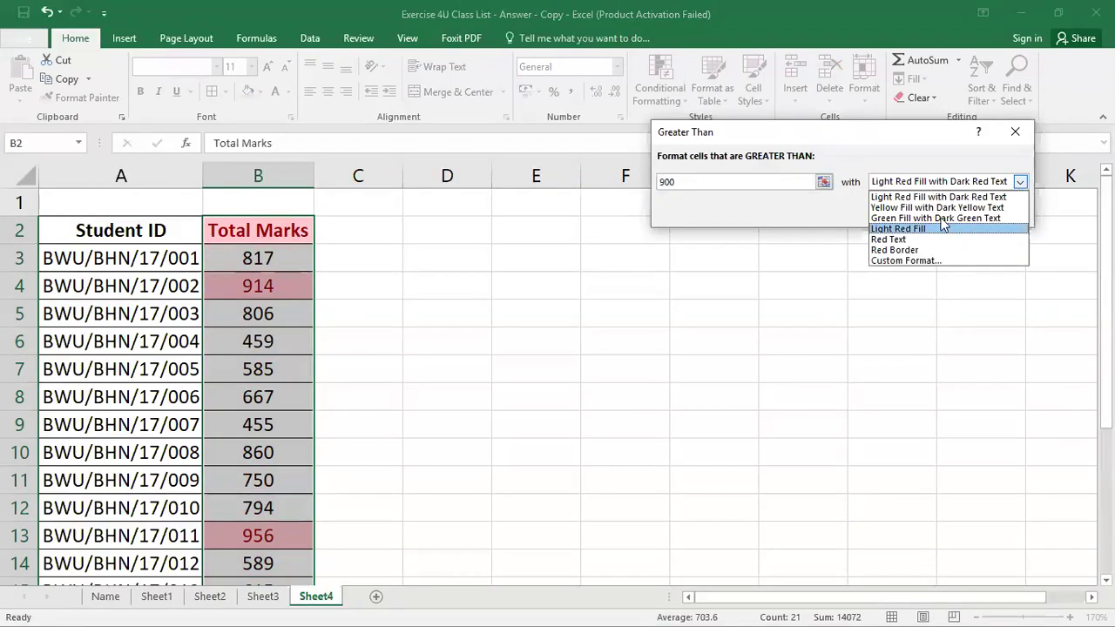
left_click(943, 218)
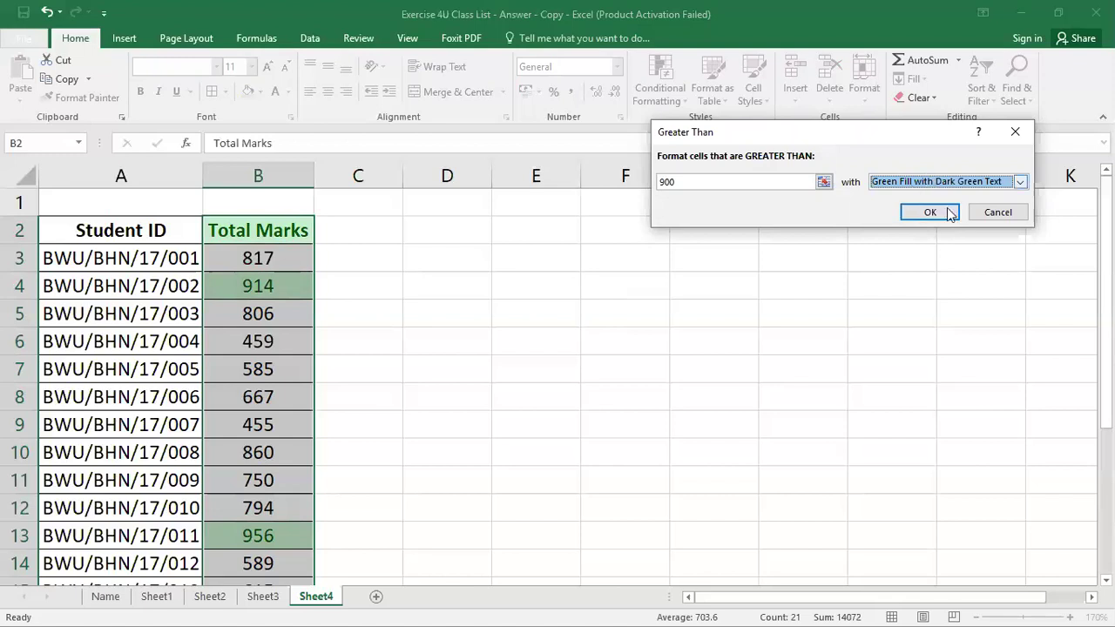
left_click(932, 182)
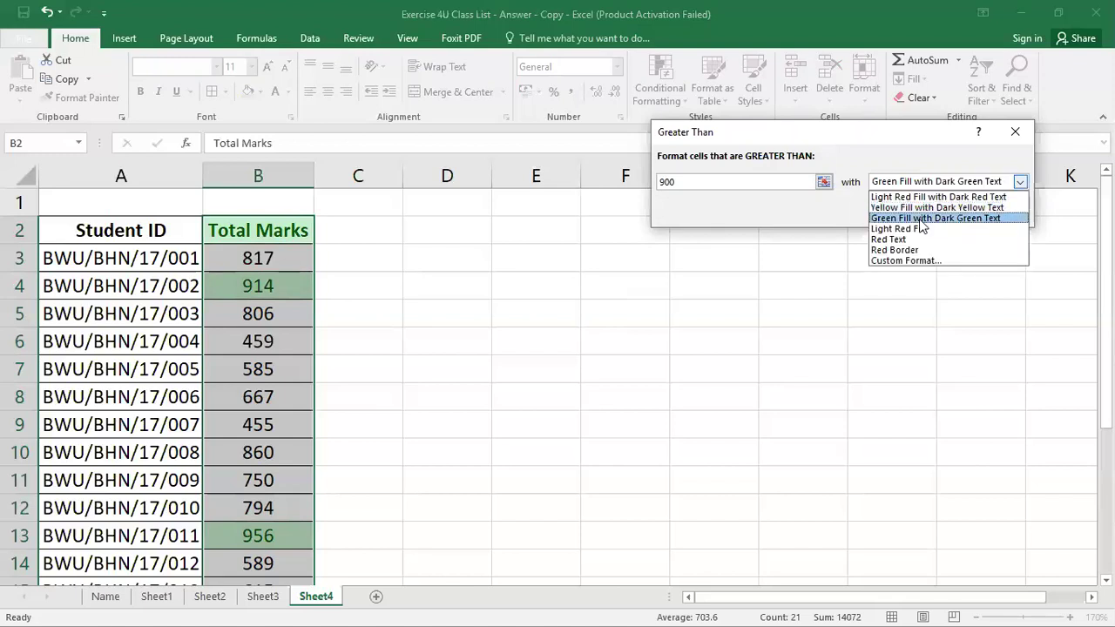
left_click(920, 219)
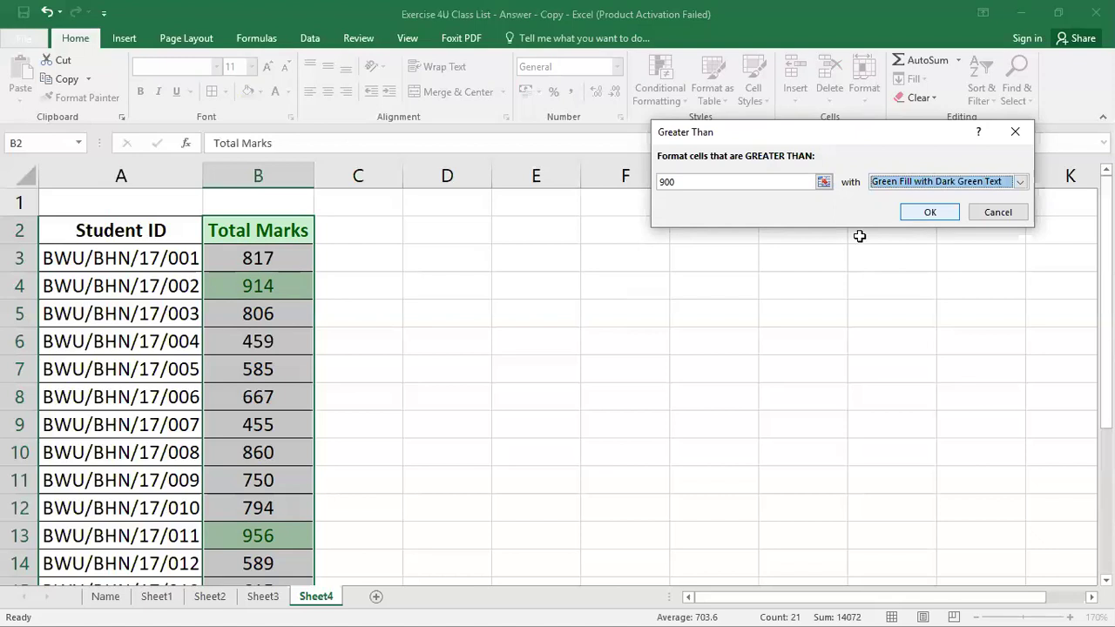
key("Return")
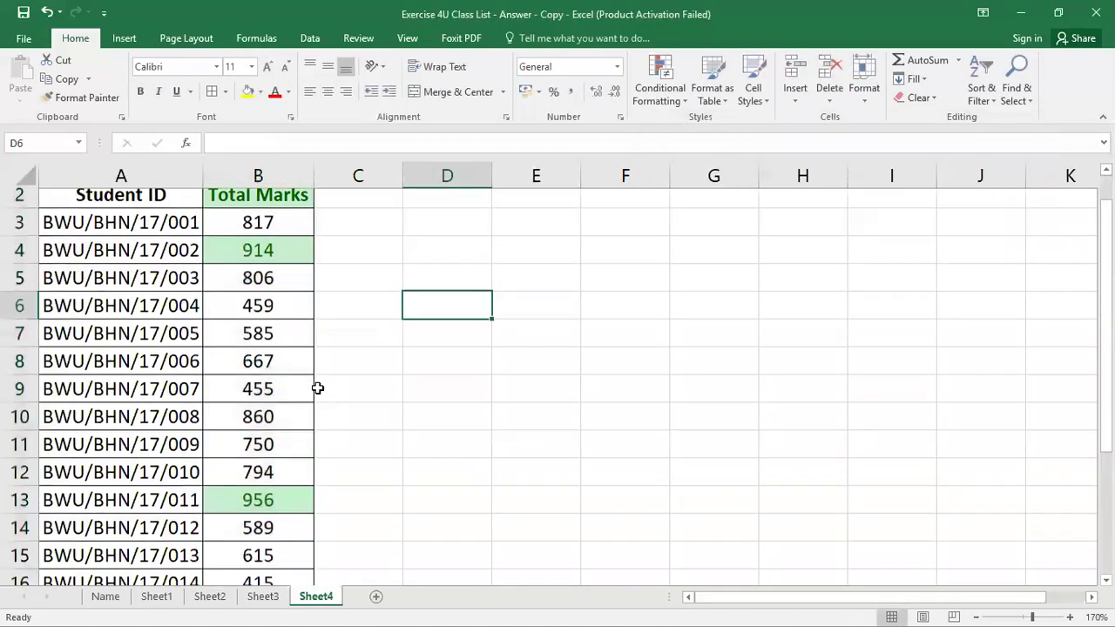
Check the green-highlighted marks down to the last student row and undo the greater-than highlighting
scroll(317, 388, "down", 4)
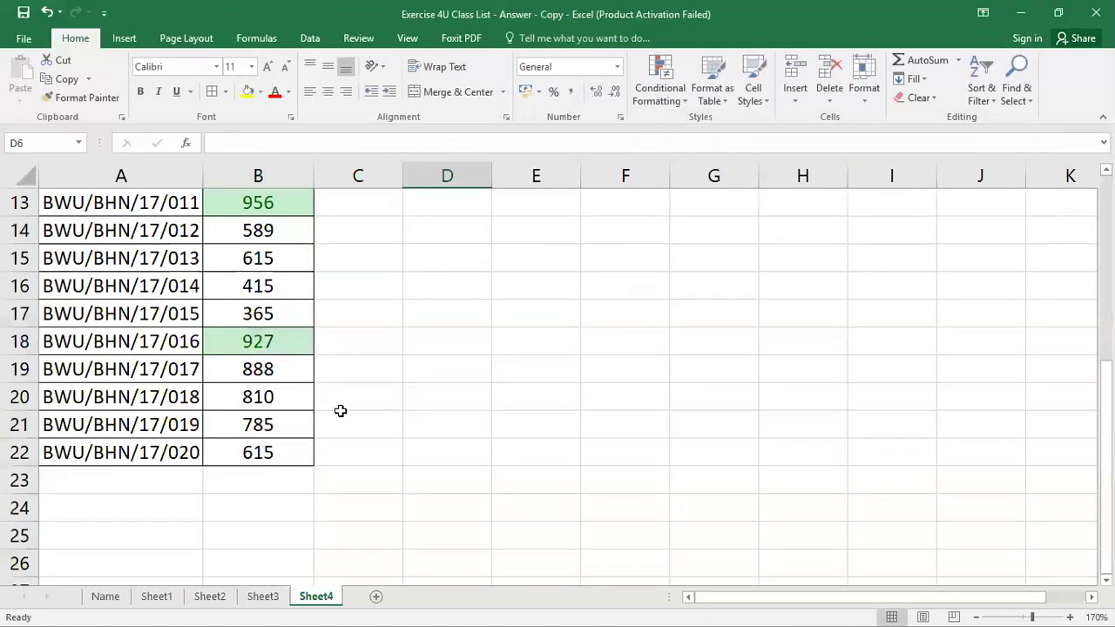
scroll(339, 410, "up", 3)
scroll(219, 309, "up", 1)
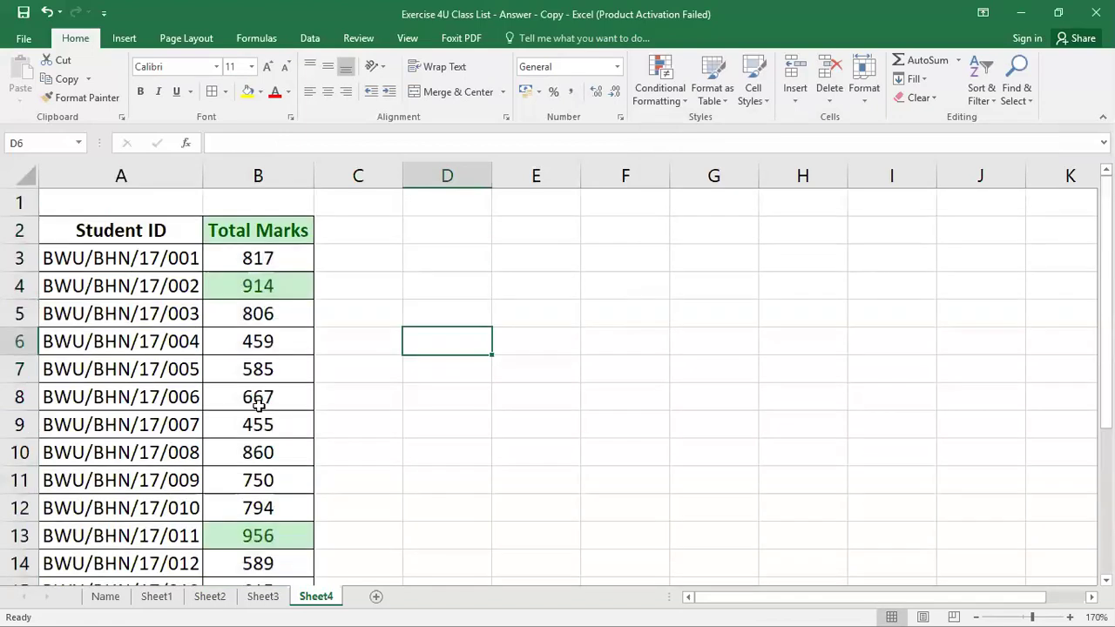
key("ctrl+z")
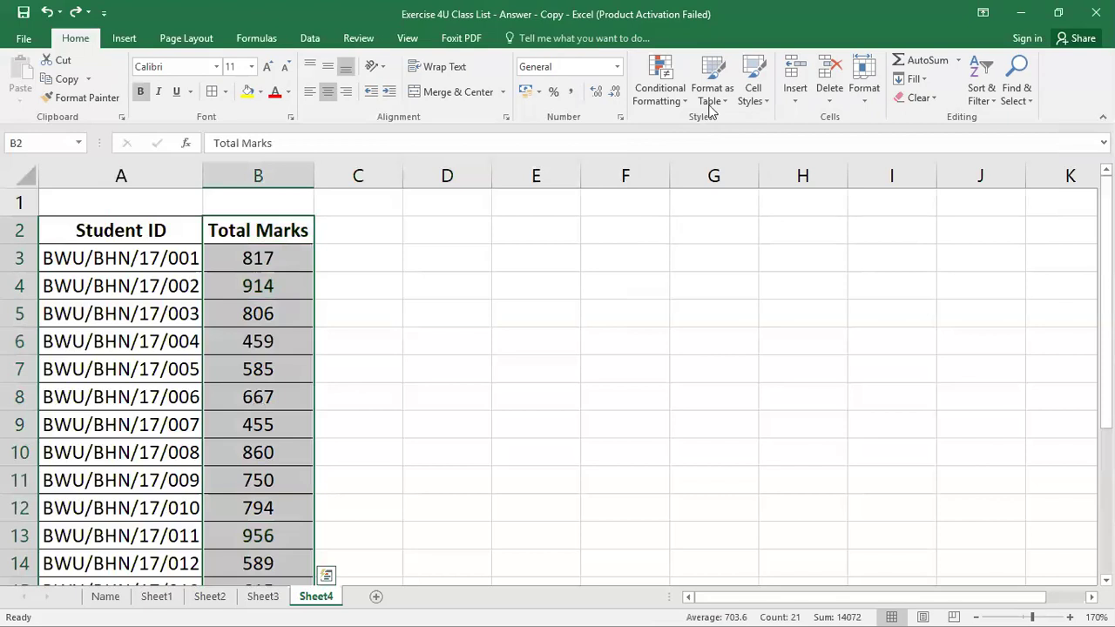
Highlight Total Marks less than 400 with Light Red Fill with Dark Red Text and check the column down to row 22
left_click(660, 94)
mouse_move(716, 126)
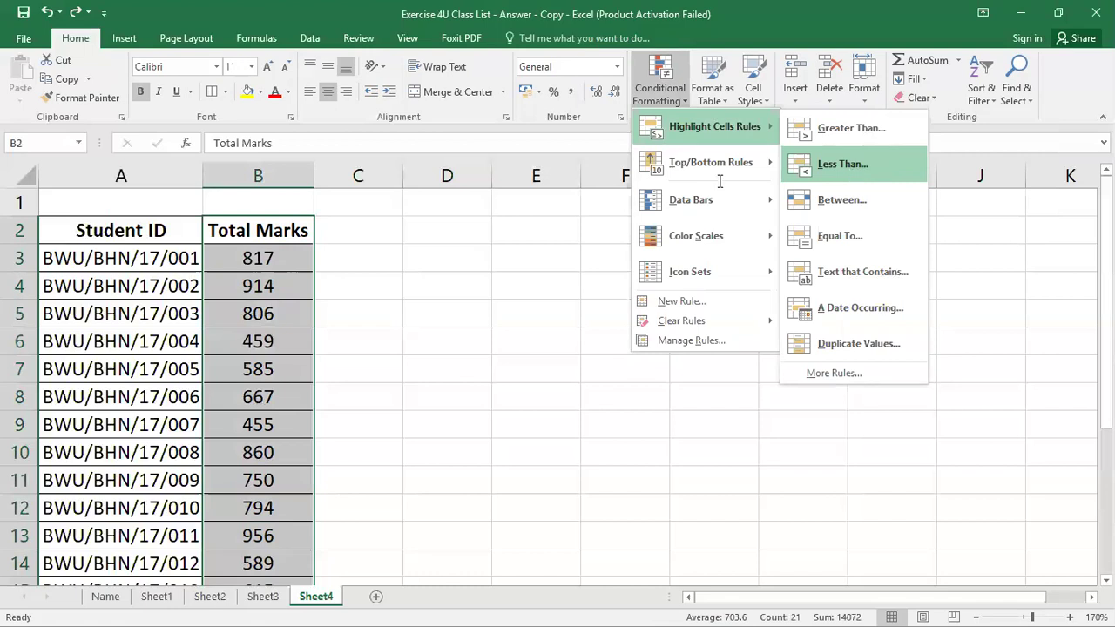
key("Return")
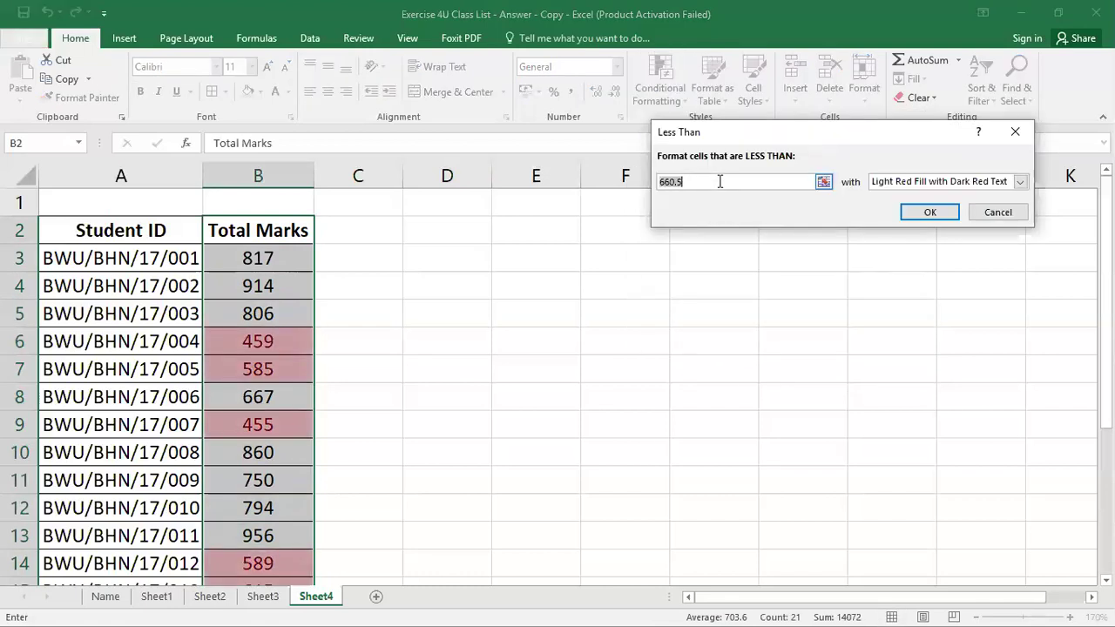
type("400")
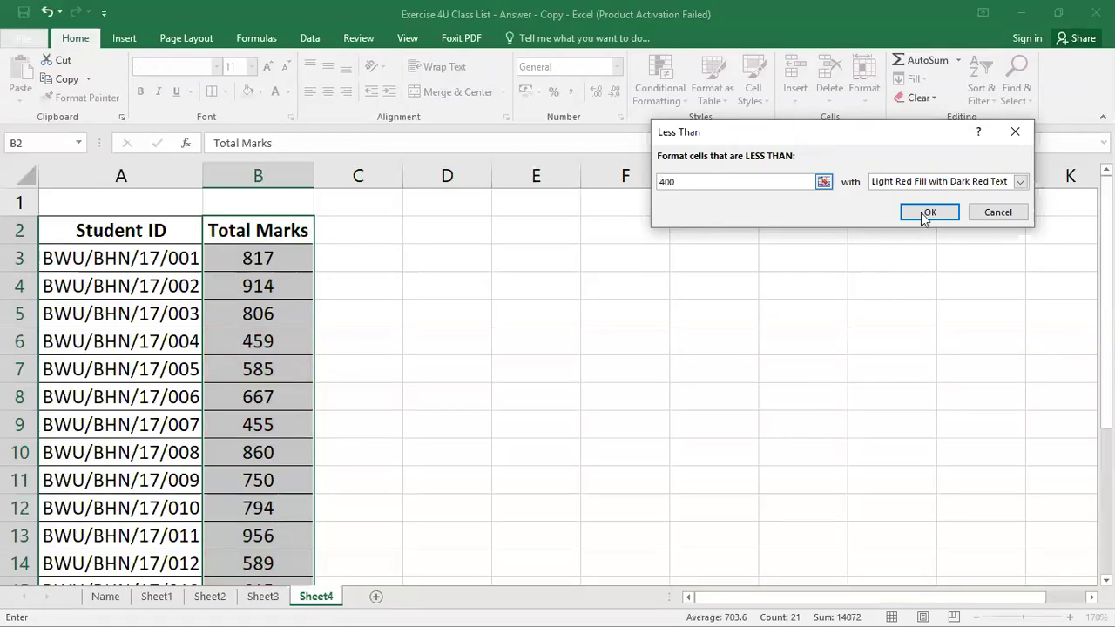
key("Return")
scroll(331, 426, "down", 3)
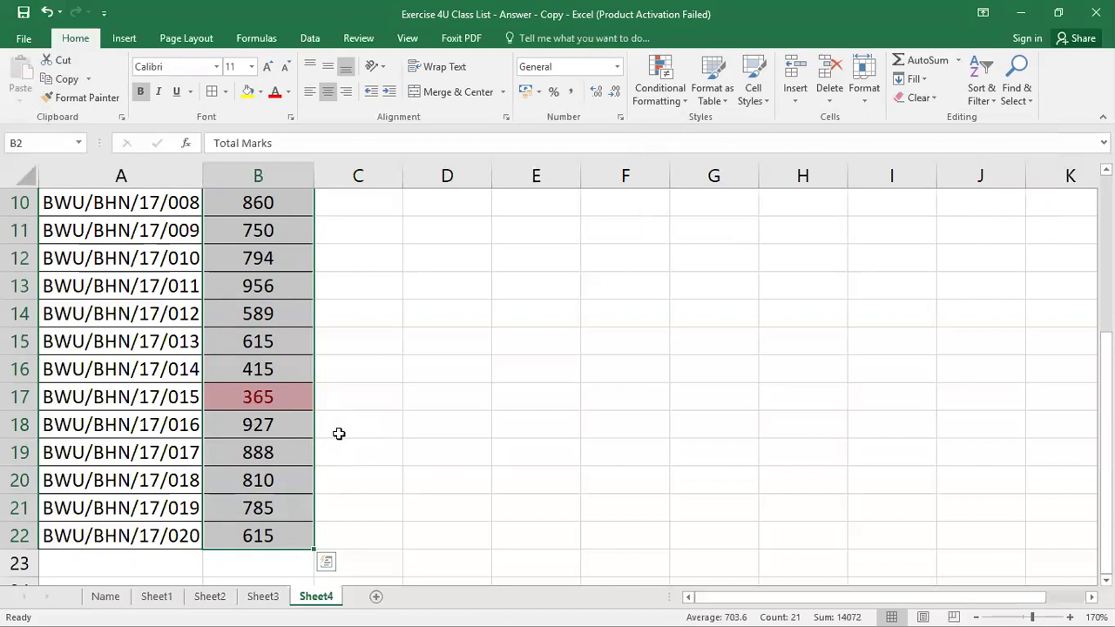
scroll(339, 433, "up", 3)
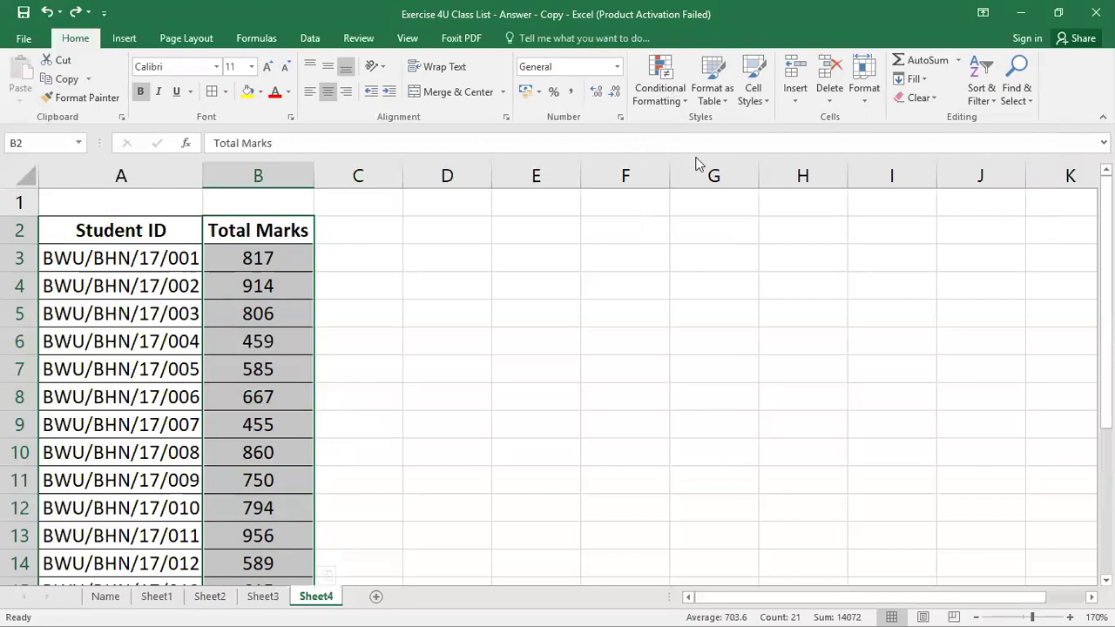
Highlight Total Marks between 550 and 650 with Light Red Fill with Dark Red Text and check the column down to row 22
left_click(659, 83)
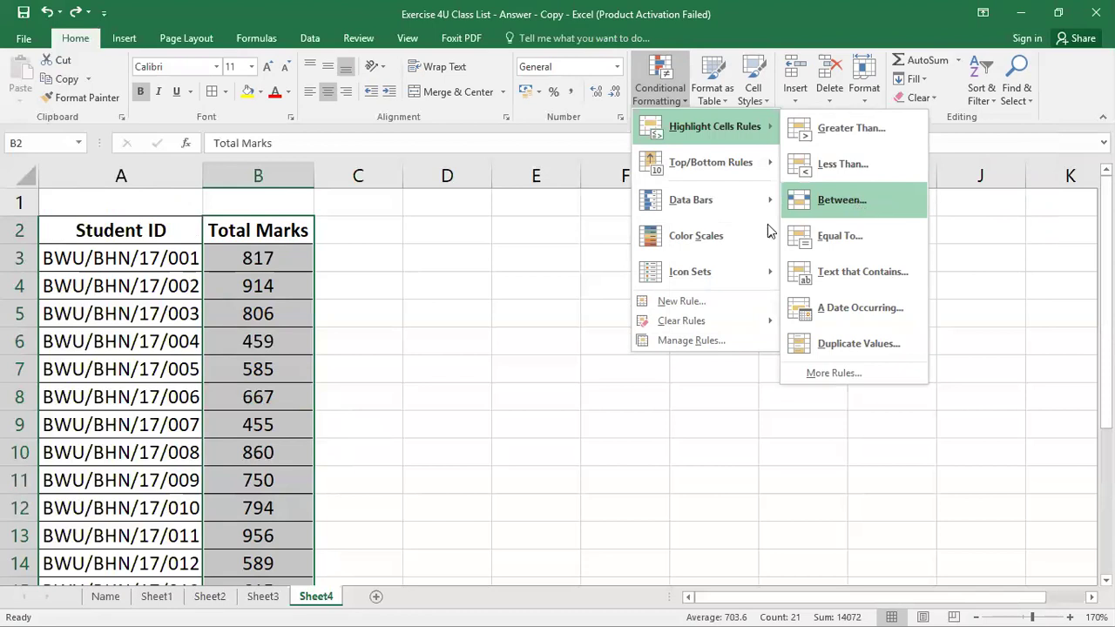
left_click(858, 202)
left_click(694, 180)
left_click_drag(695, 180, 586, 176)
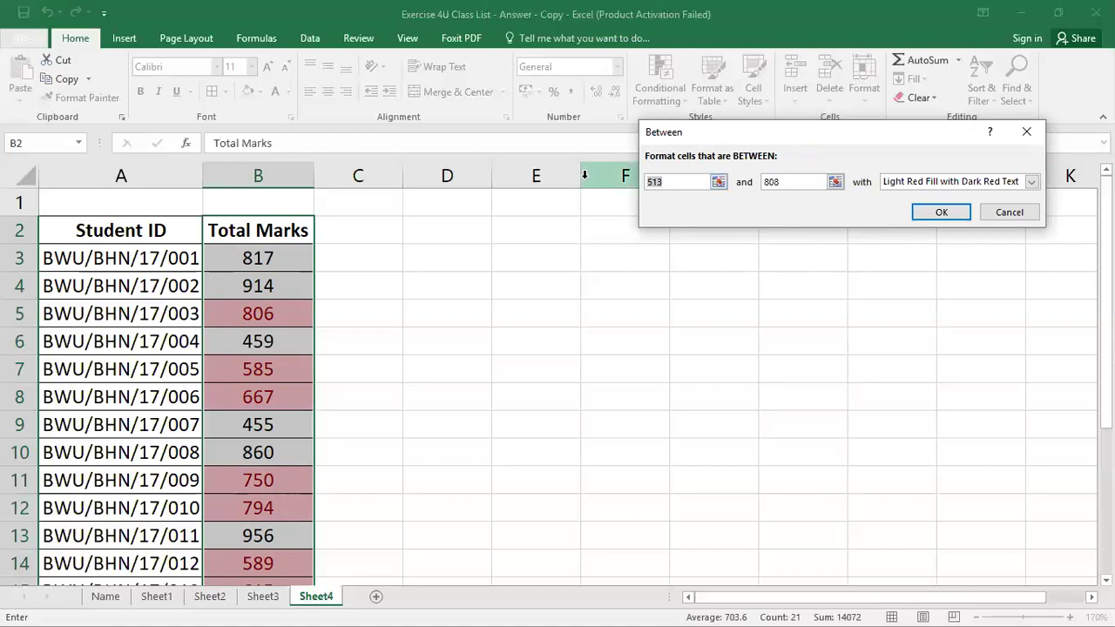
type("550")
left_click_drag(793, 184, 747, 192)
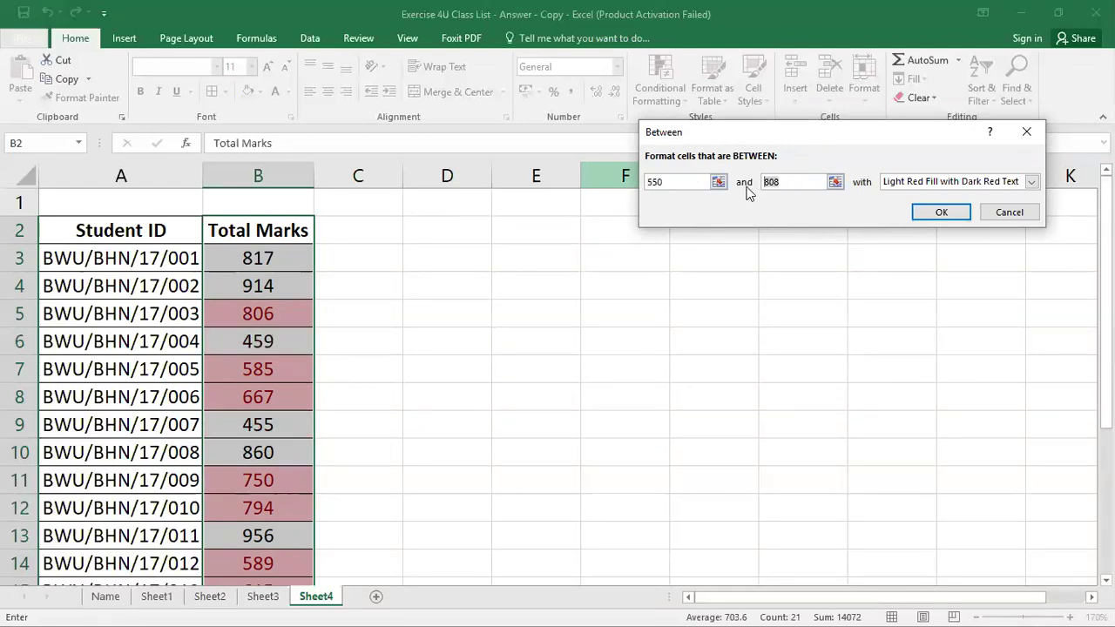
type("650")
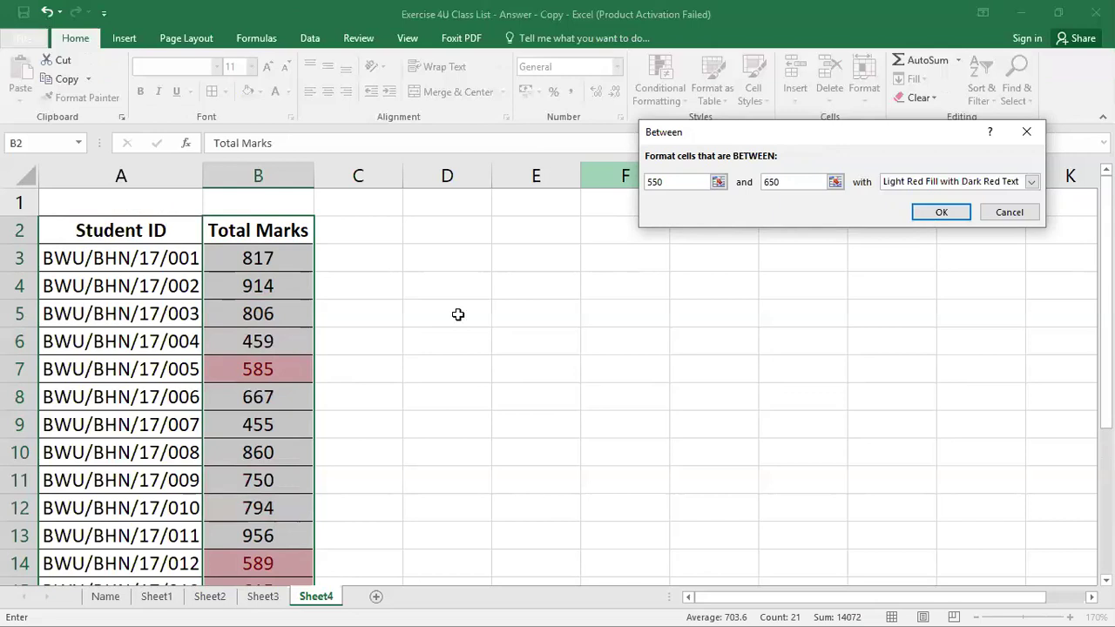
key("Return")
scroll(362, 445, "down", 3)
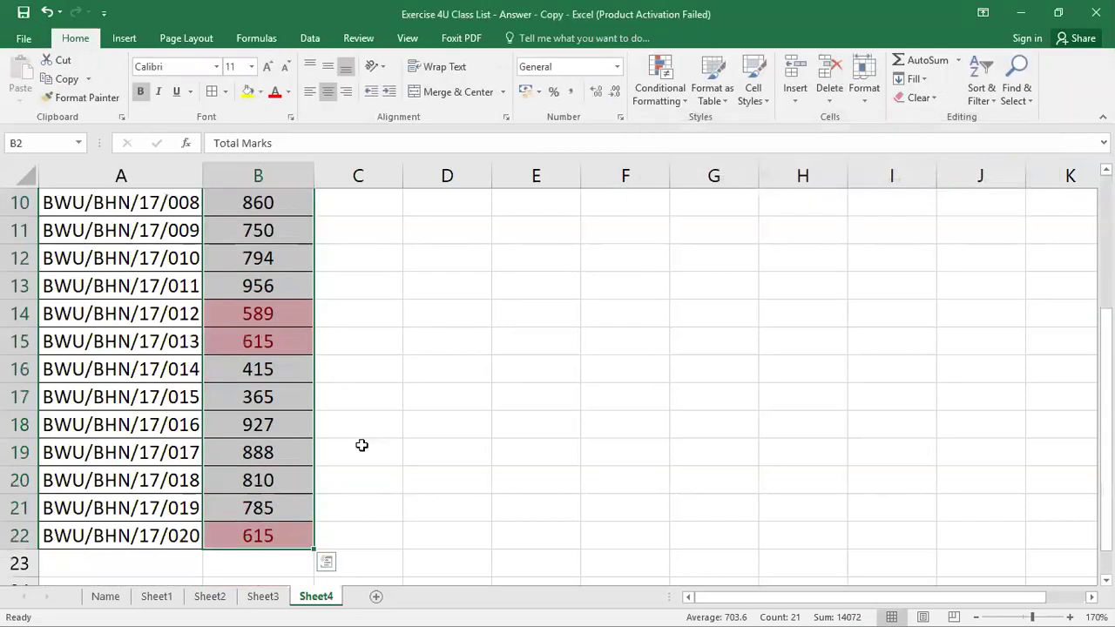
scroll(262, 532, "up", 3)
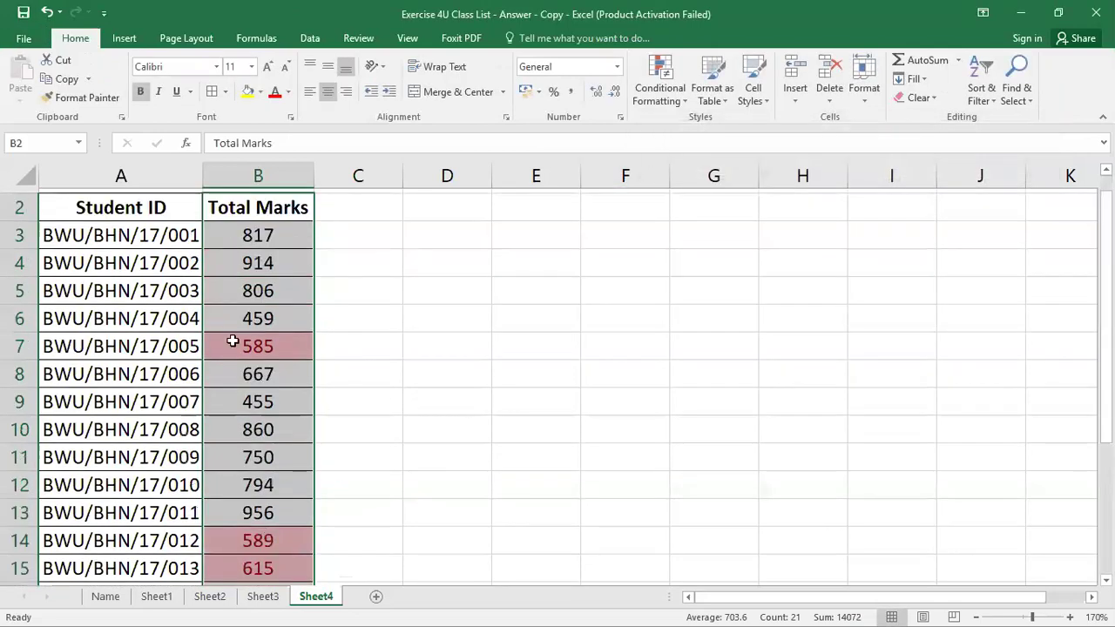
scroll(256, 510, "down", 4)
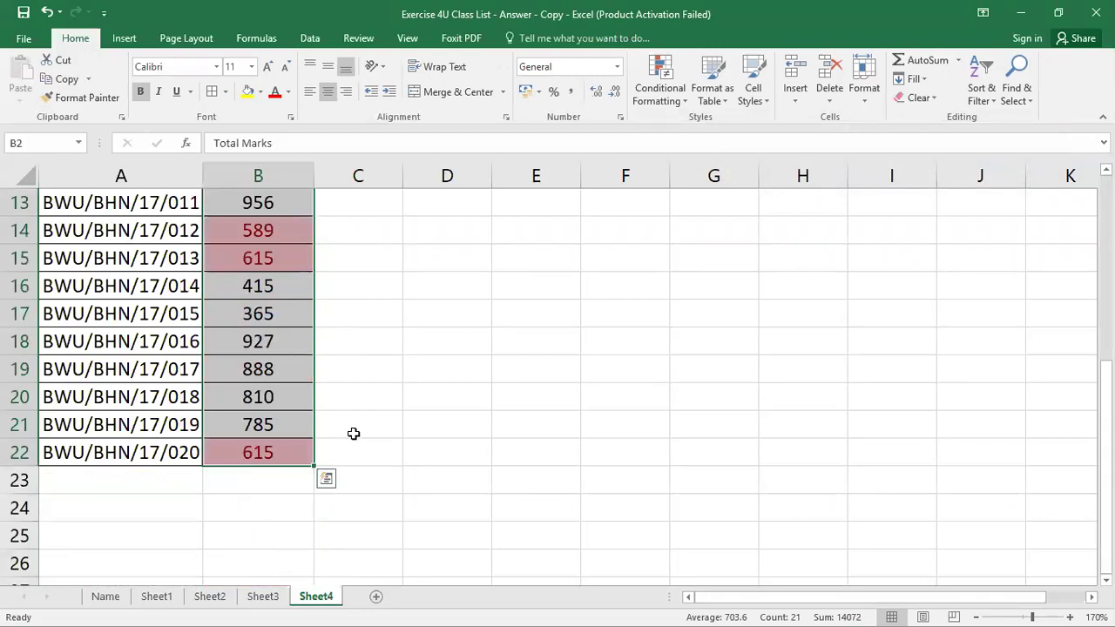
scroll(340, 418, "up", 1)
scroll(428, 244, "up", 3)
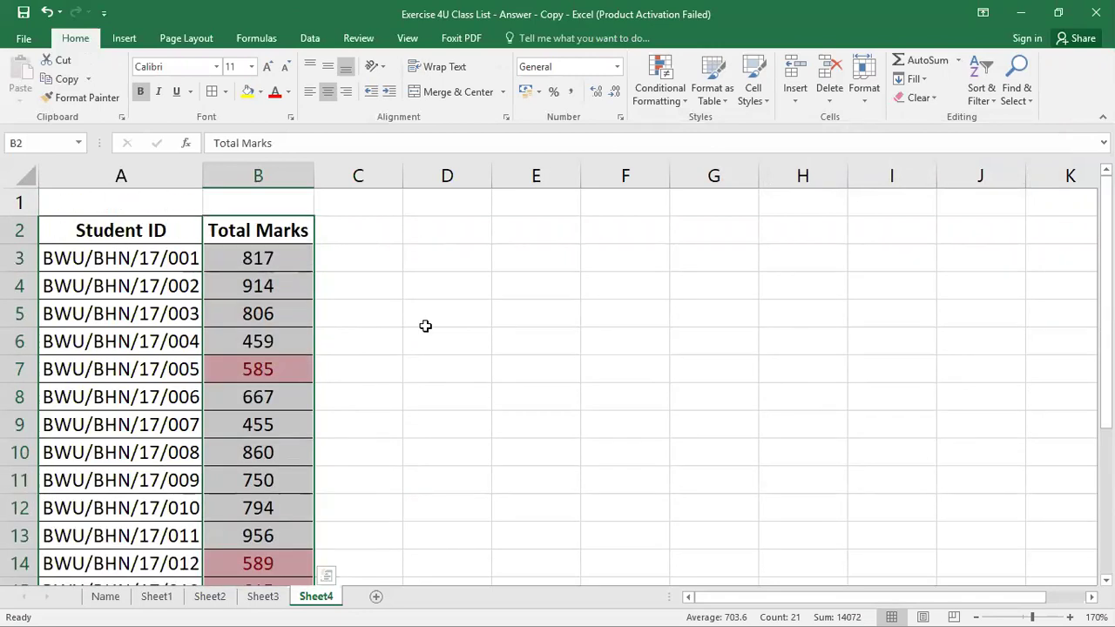
Save the workbook and undo the between-values highlighting in the Total Marks column
left_click(399, 346)
key("ctrl+s")
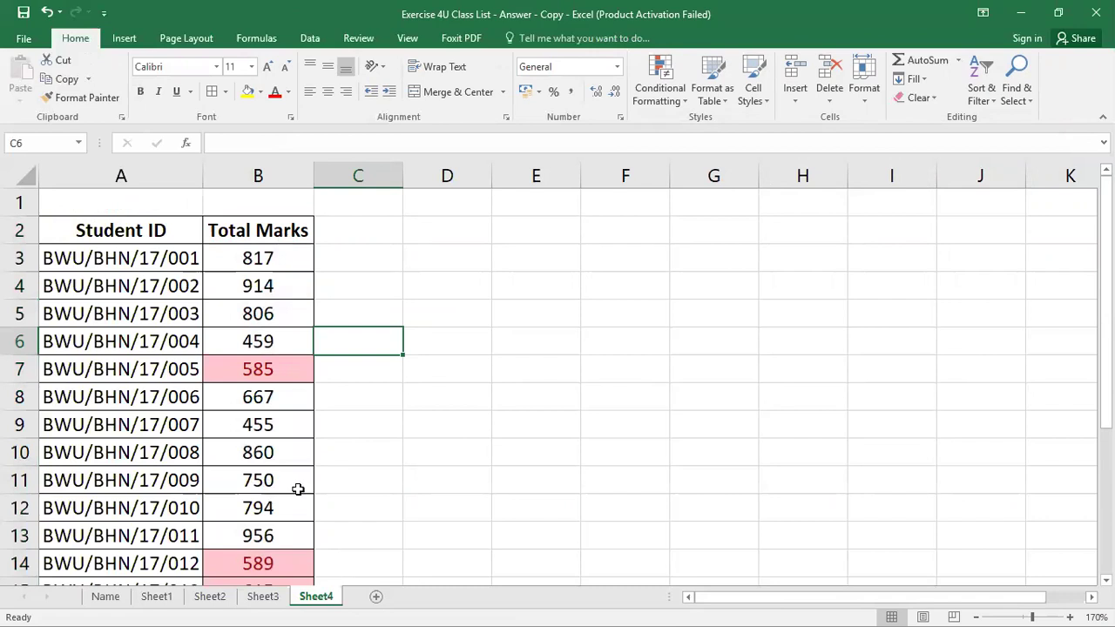
left_click_drag(258, 230, 261, 536)
key("ctrl+z")
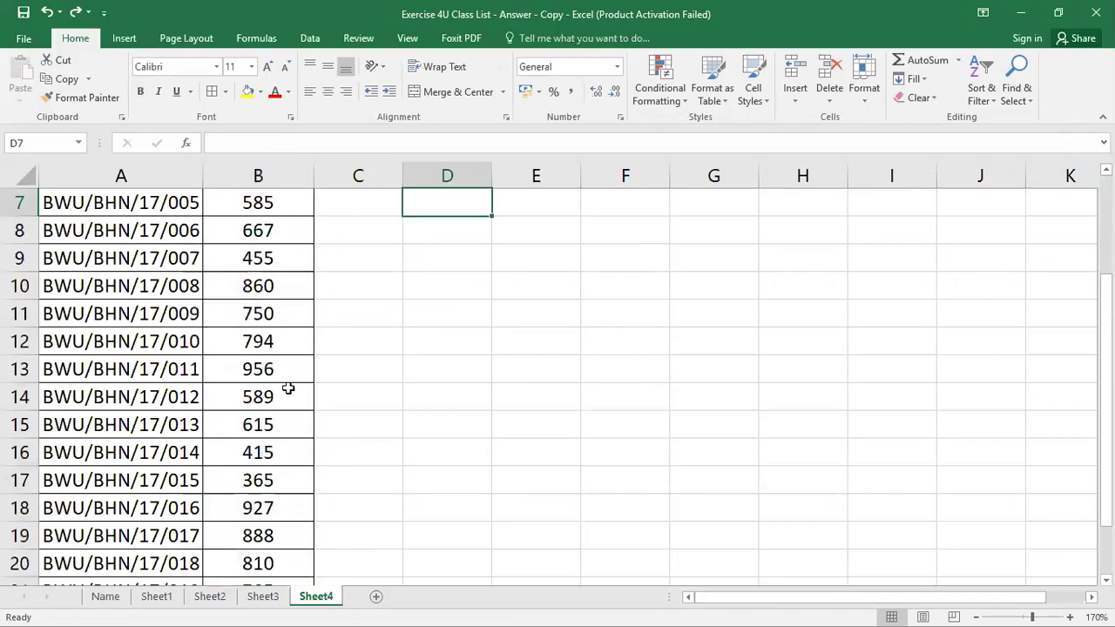
Highlight the top 10% of Total Marks with Light Red Fill with Dark Red Text and check the column down to row 22
scroll(288, 388, "up", 2)
left_click_drag(252, 232, 279, 547)
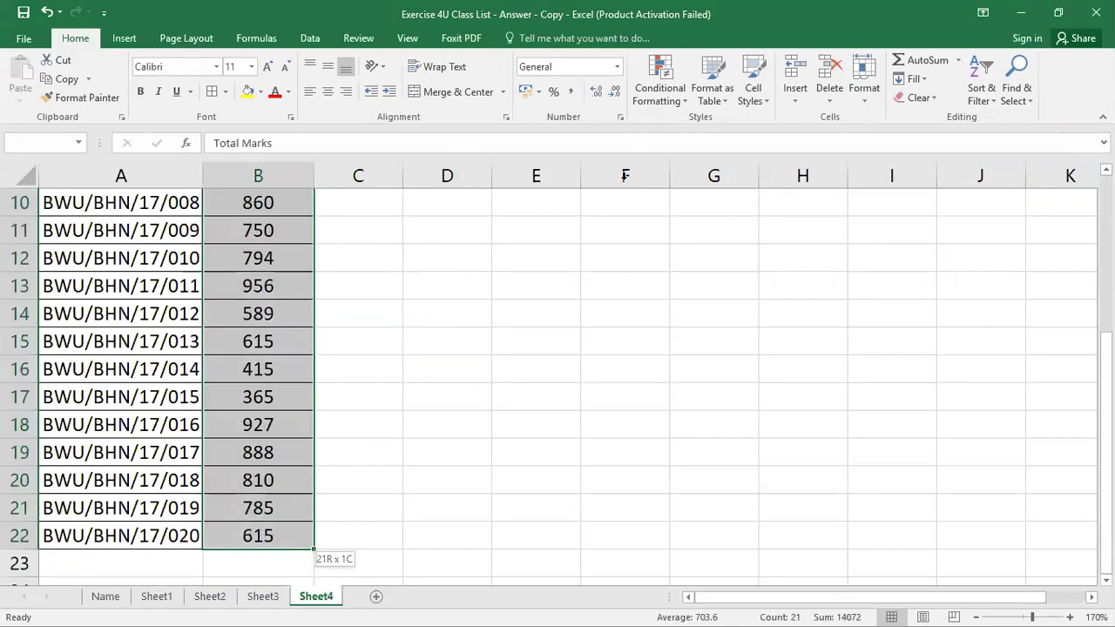
left_click(659, 88)
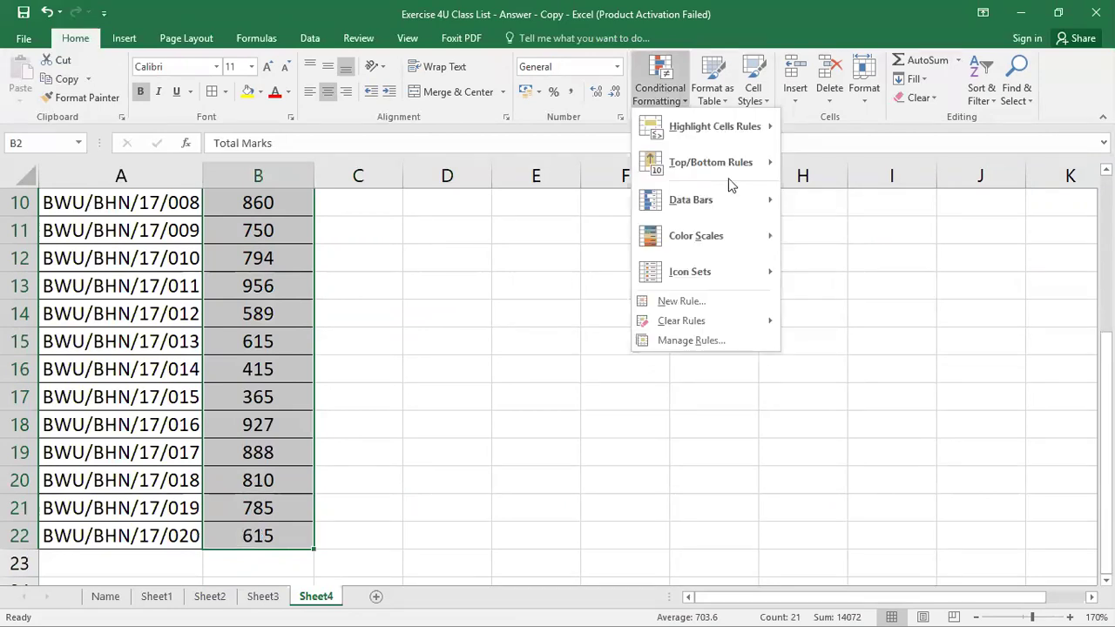
mouse_move(738, 174)
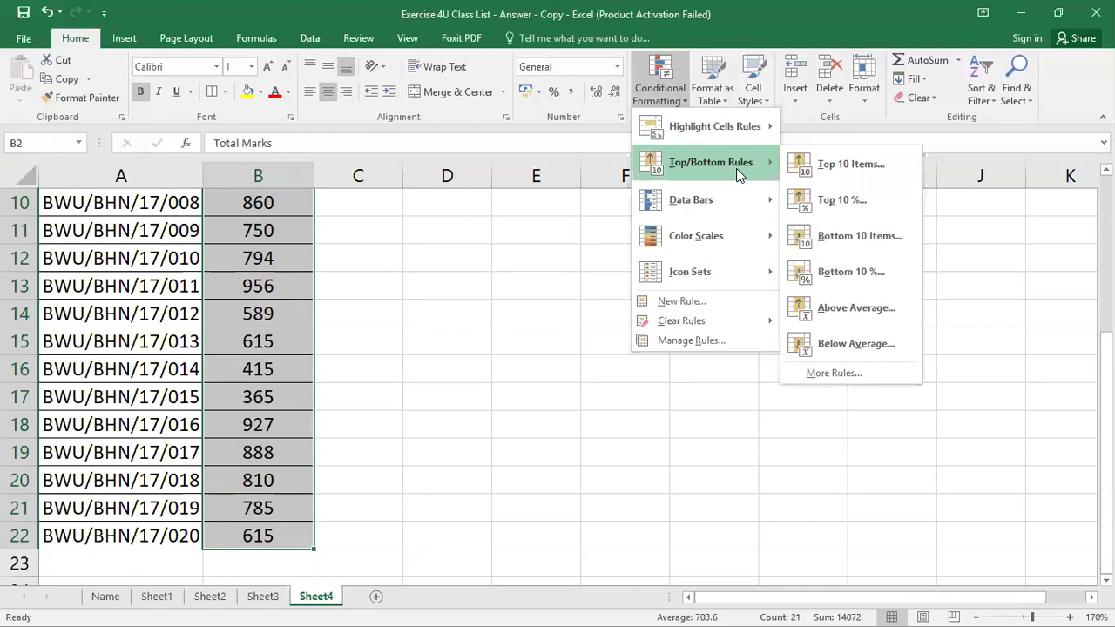
left_click(842, 200)
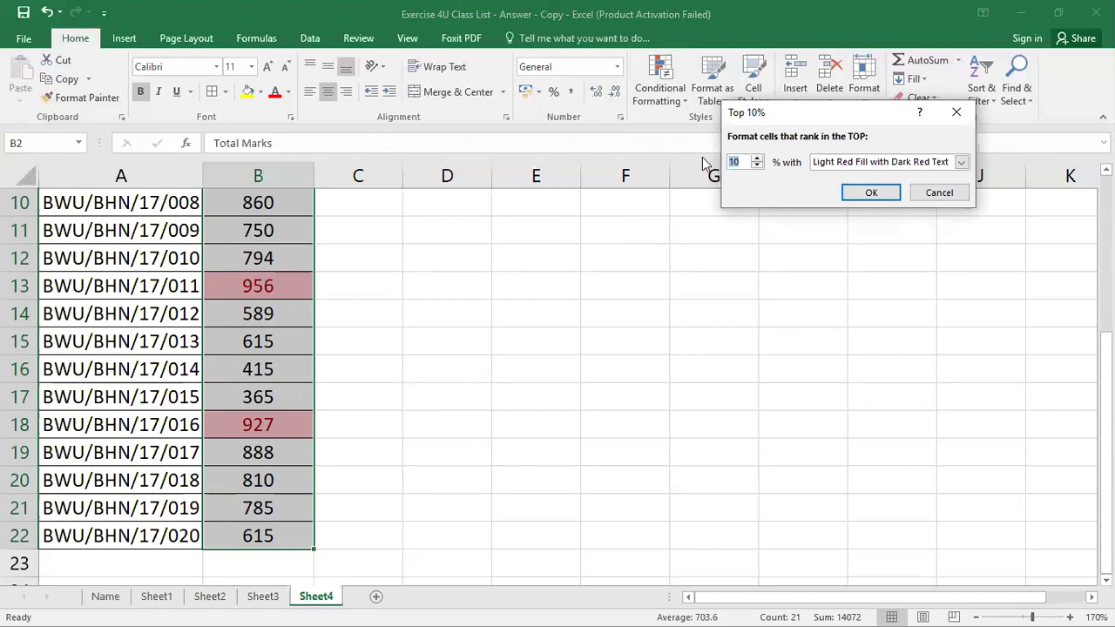
type("5")
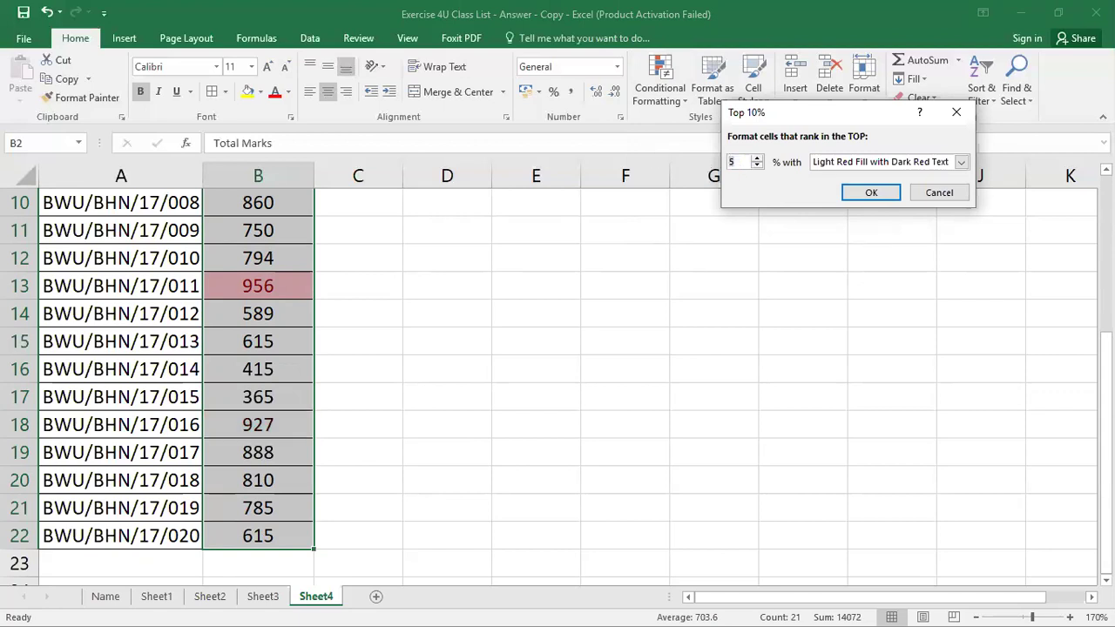
key("BackSpace")
type("10")
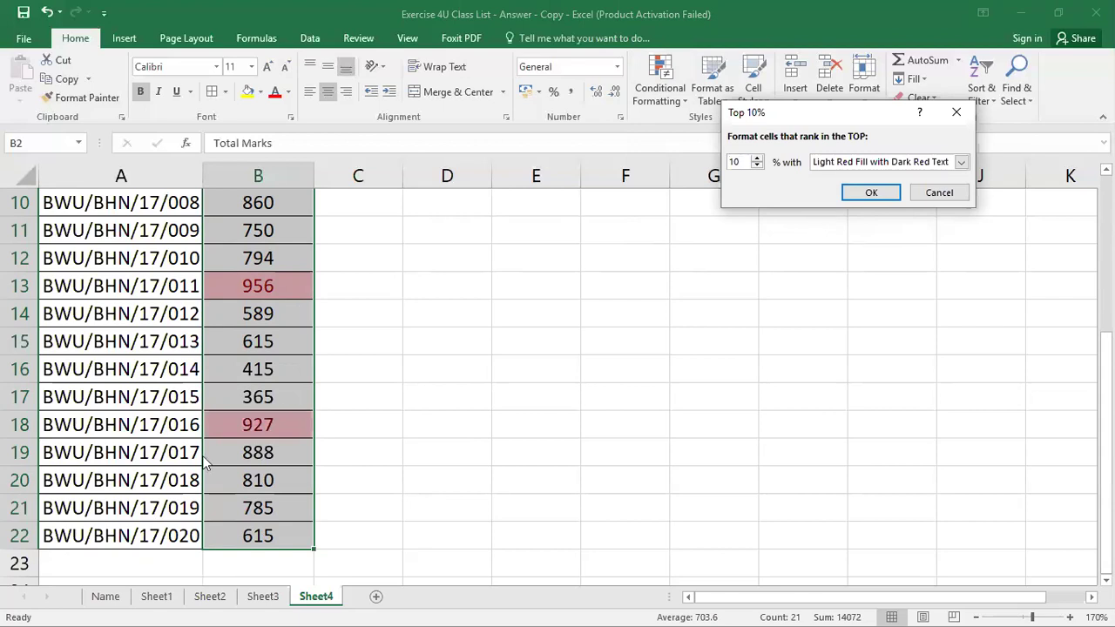
left_click(871, 192)
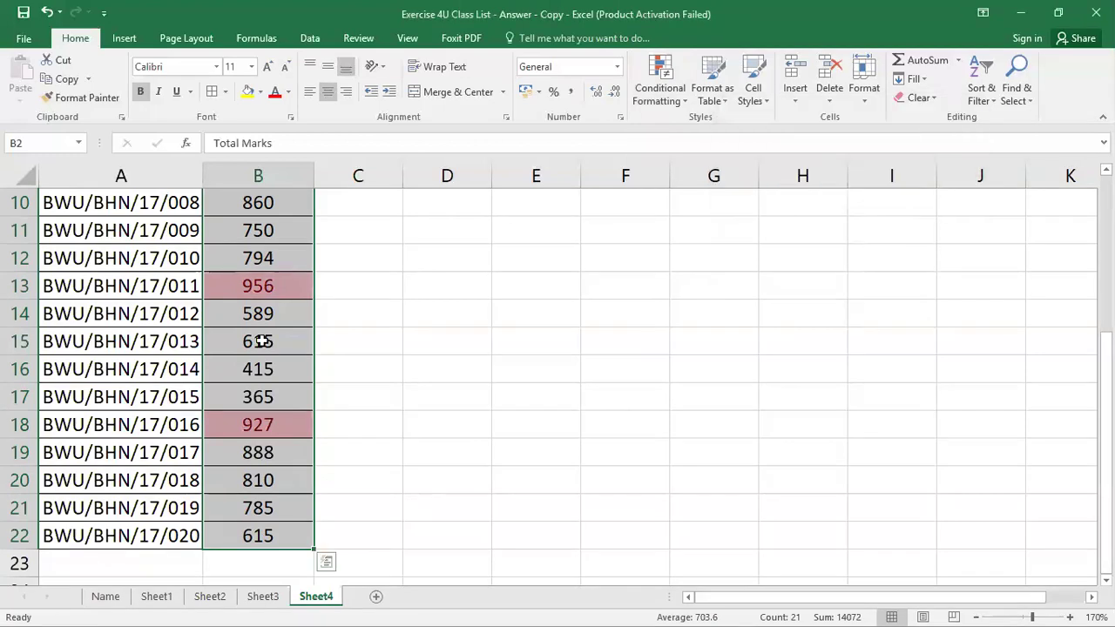
scroll(160, 356, "up", 1)
scroll(88, 378, "up", 2)
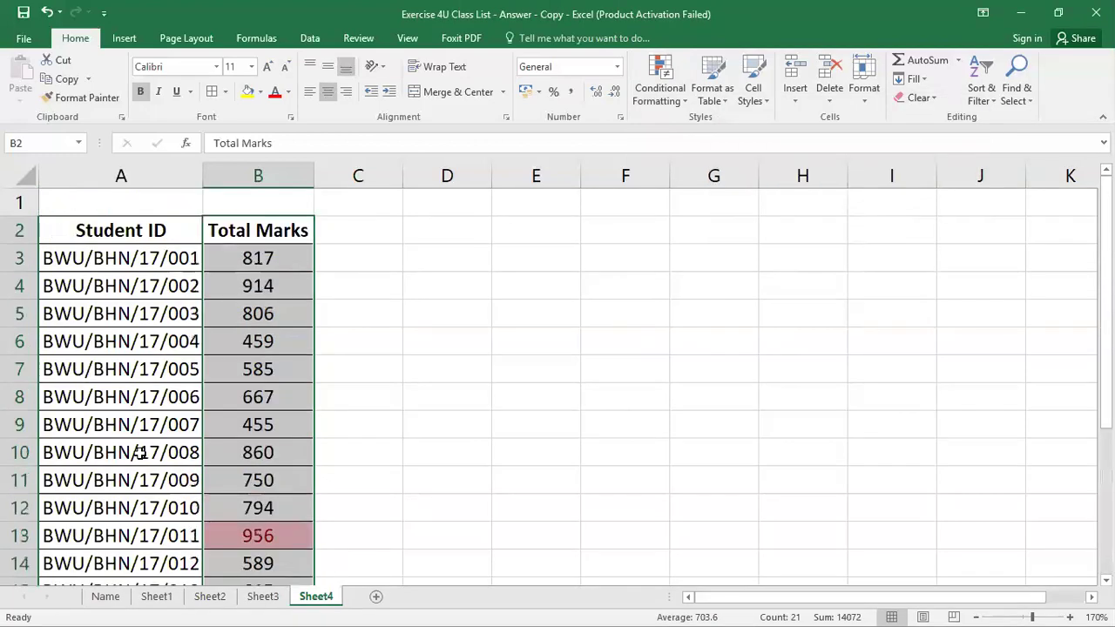
scroll(140, 452, "down", 4)
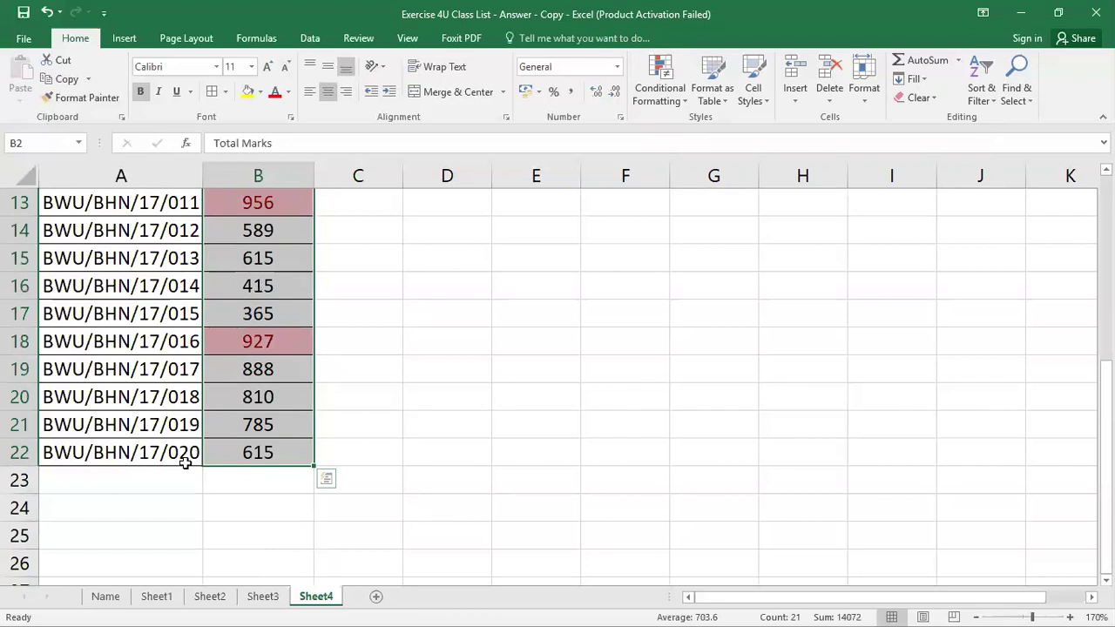
scroll(188, 523, "up", 2)
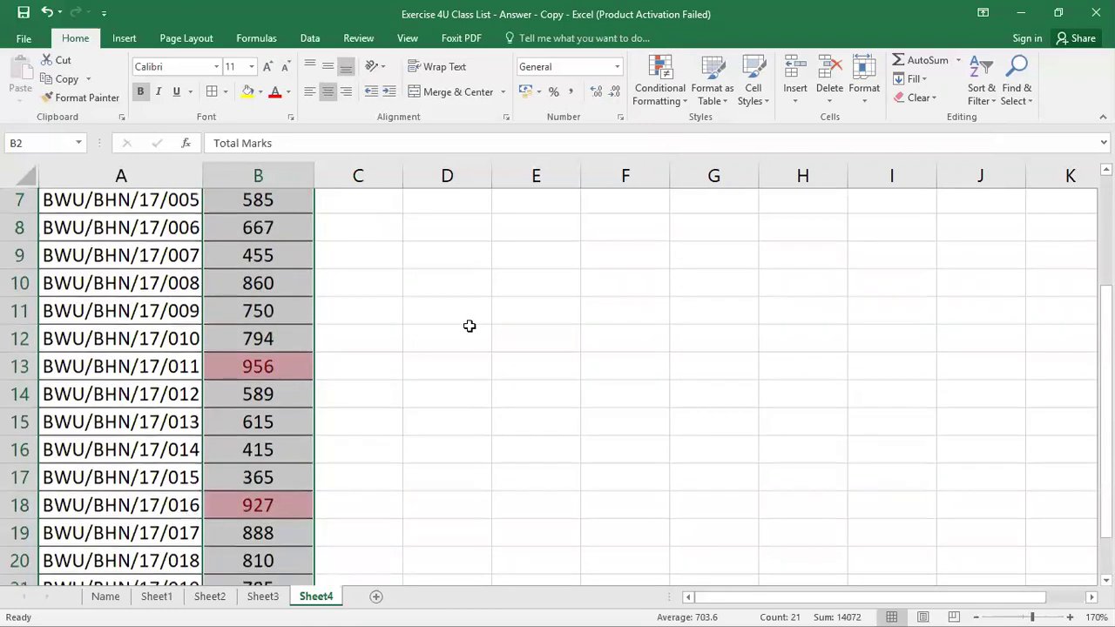
scroll(212, 480, "up", 2)
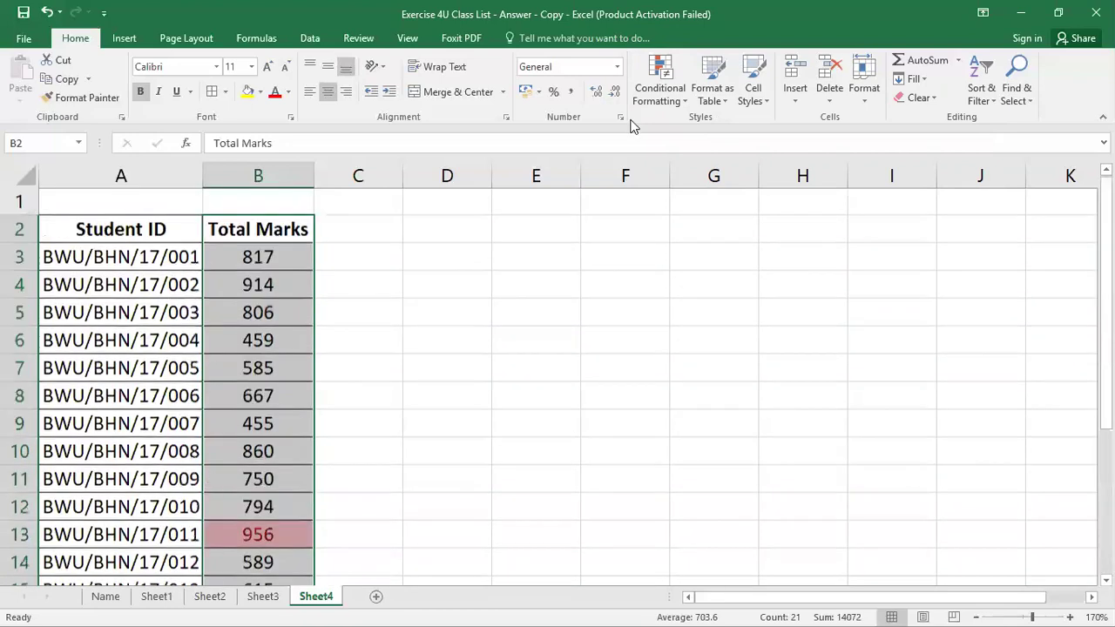
Highlight the bottom 10% of Total Marks with Yellow Fill with Dark Yellow Text
scroll(262, 391, "down", 2)
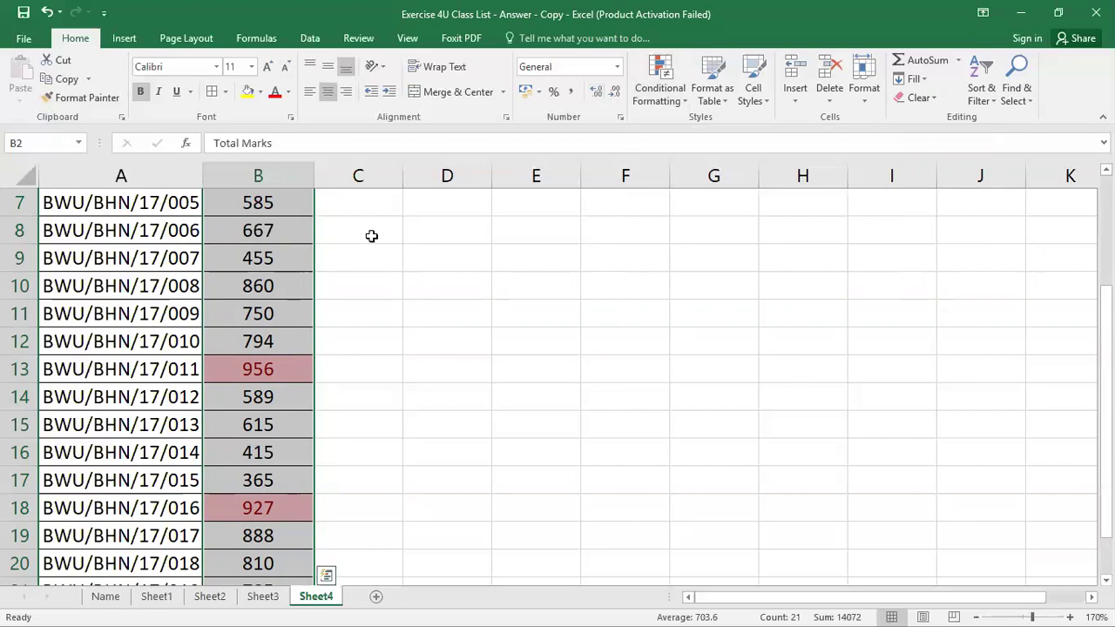
left_click(655, 87)
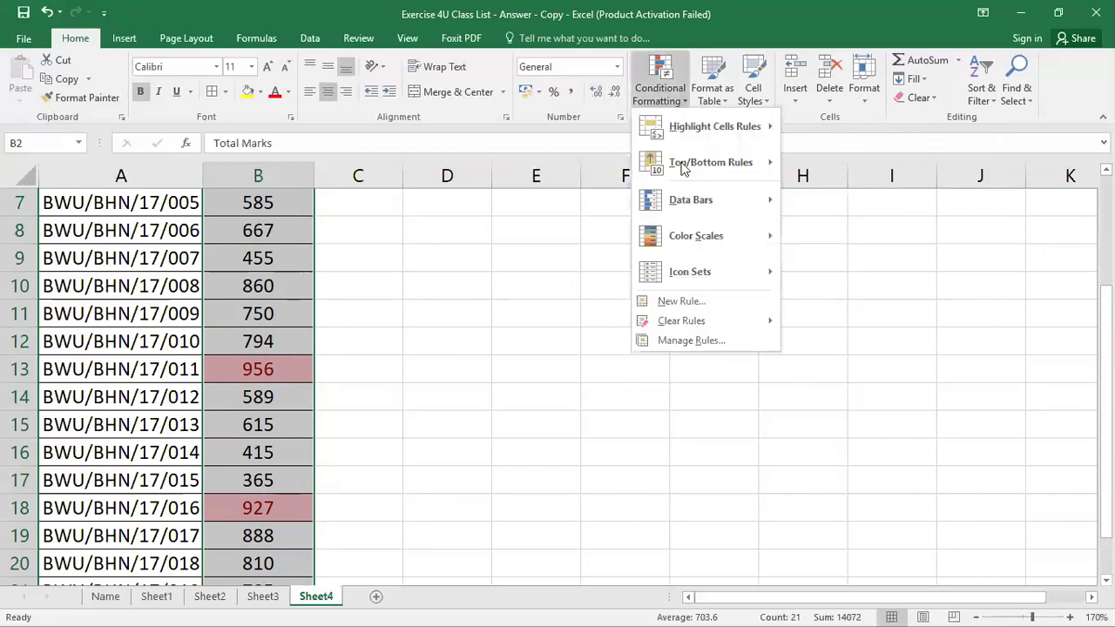
mouse_move(678, 162)
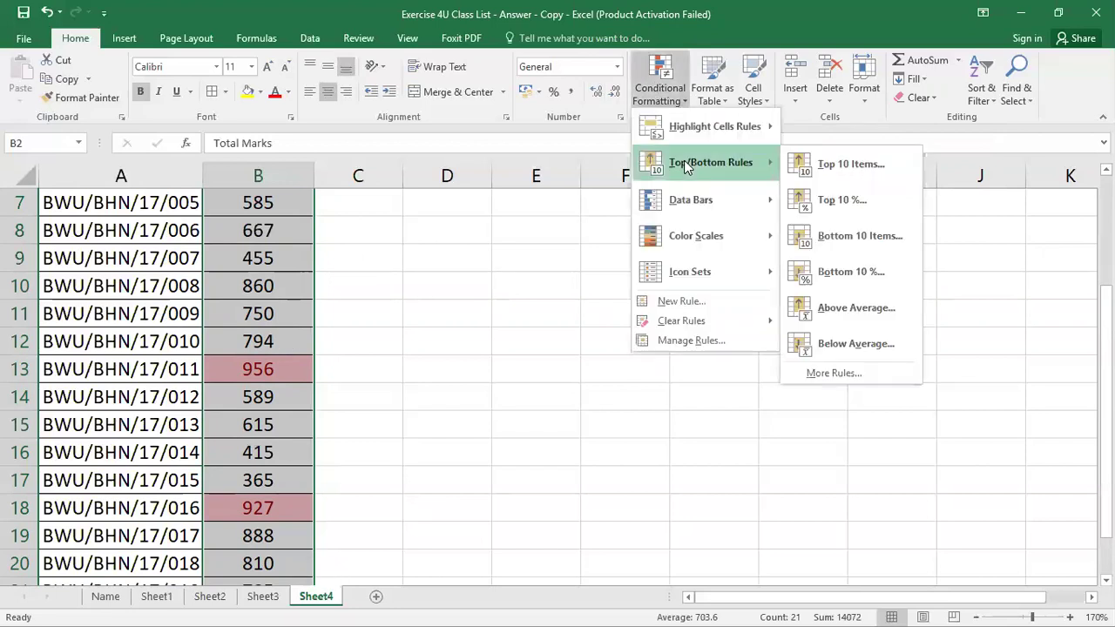
left_click(848, 281)
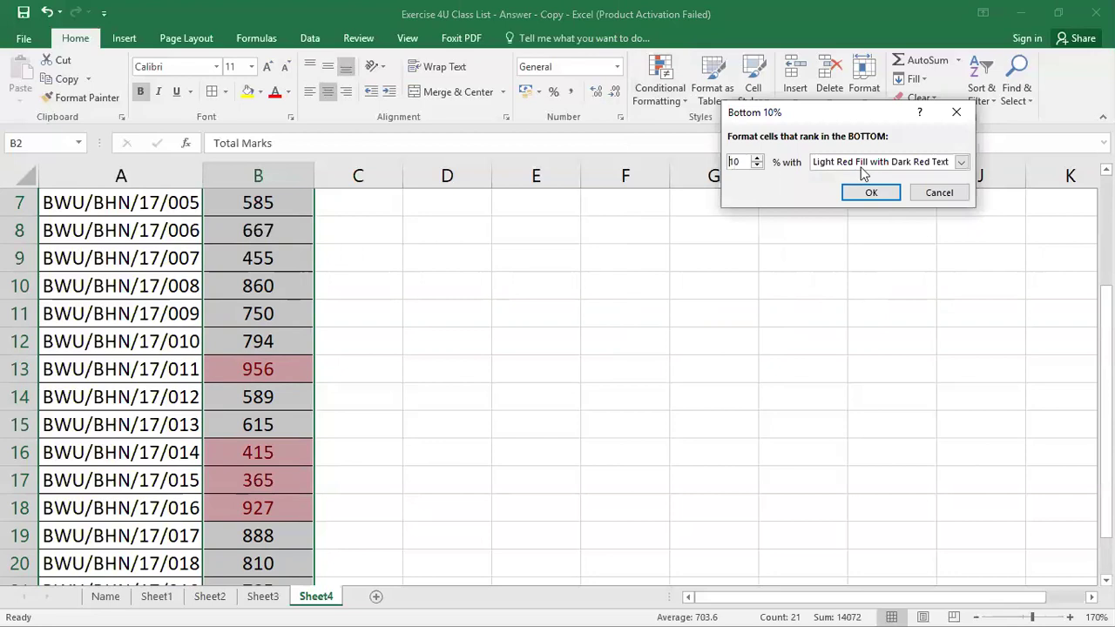
left_click(863, 166)
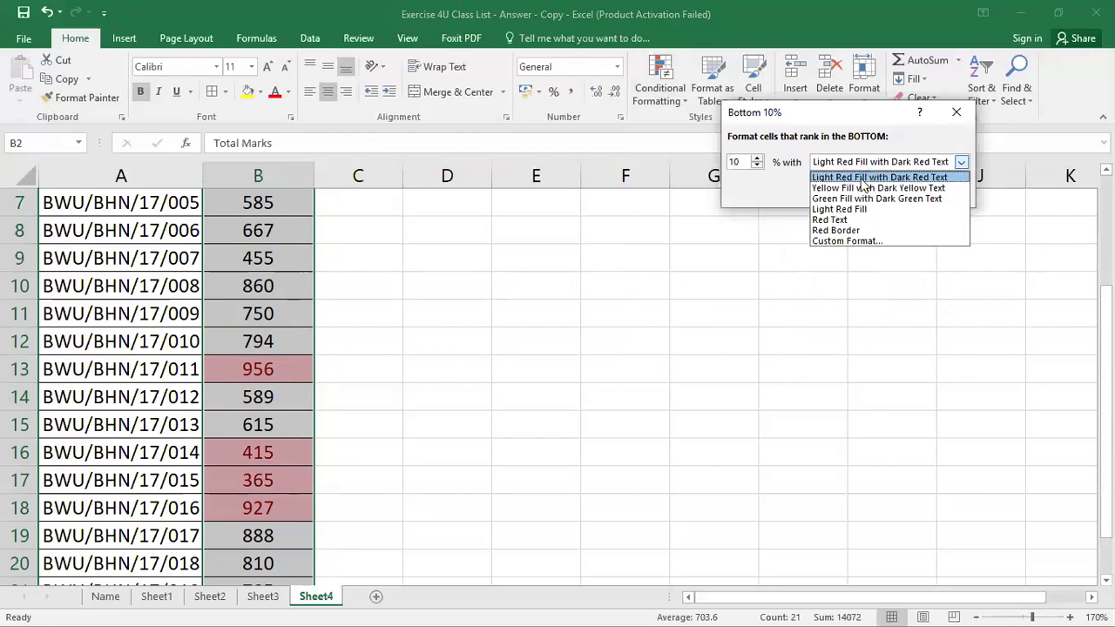
left_click(860, 189)
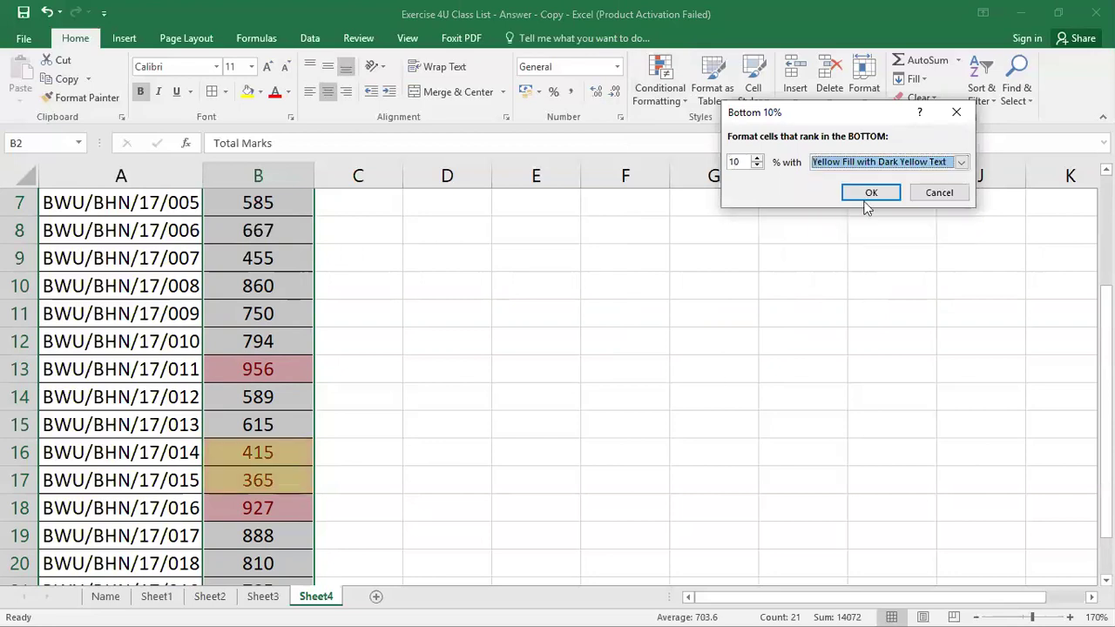
key("Return")
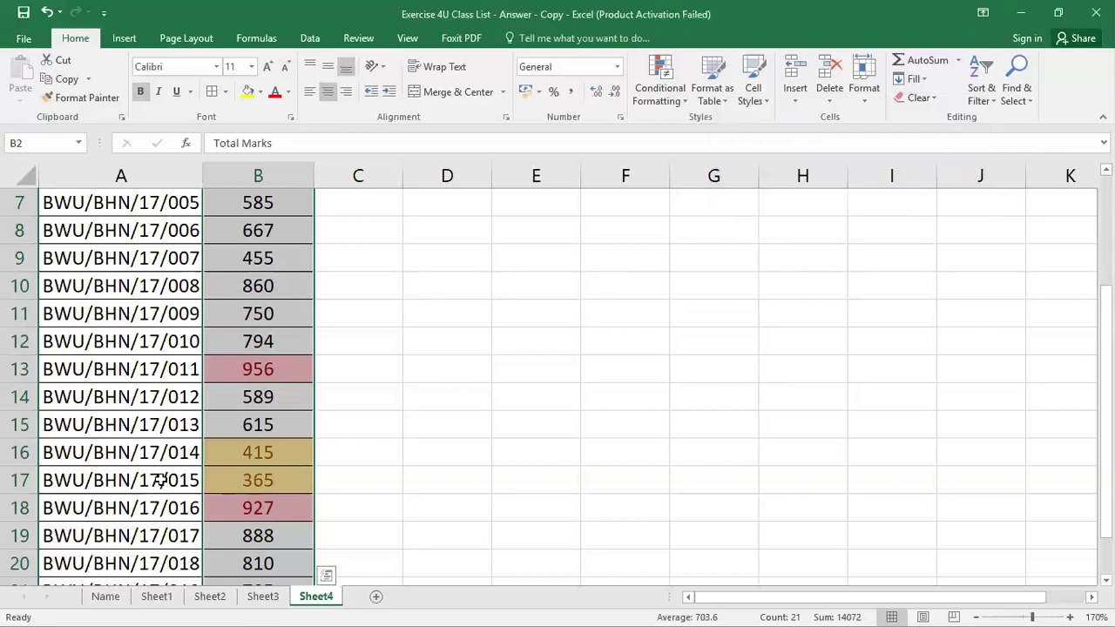
left_click(366, 452)
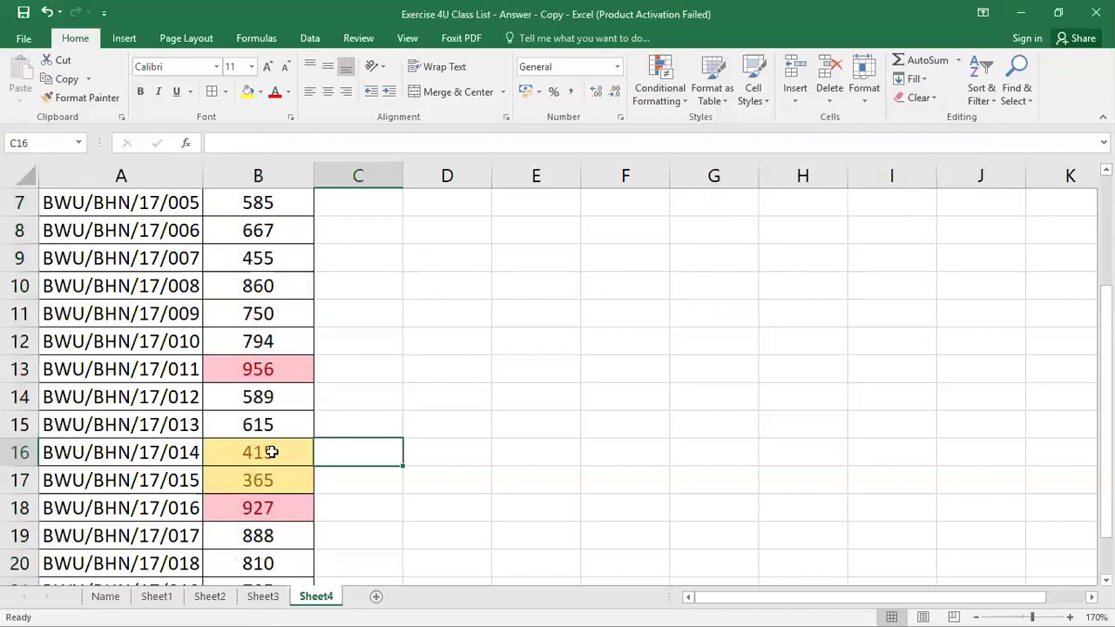
Undo the bottom 10% and top 10% highlighting and check the Total Marks column down to row 22
left_click(660, 94)
mouse_move(685, 160)
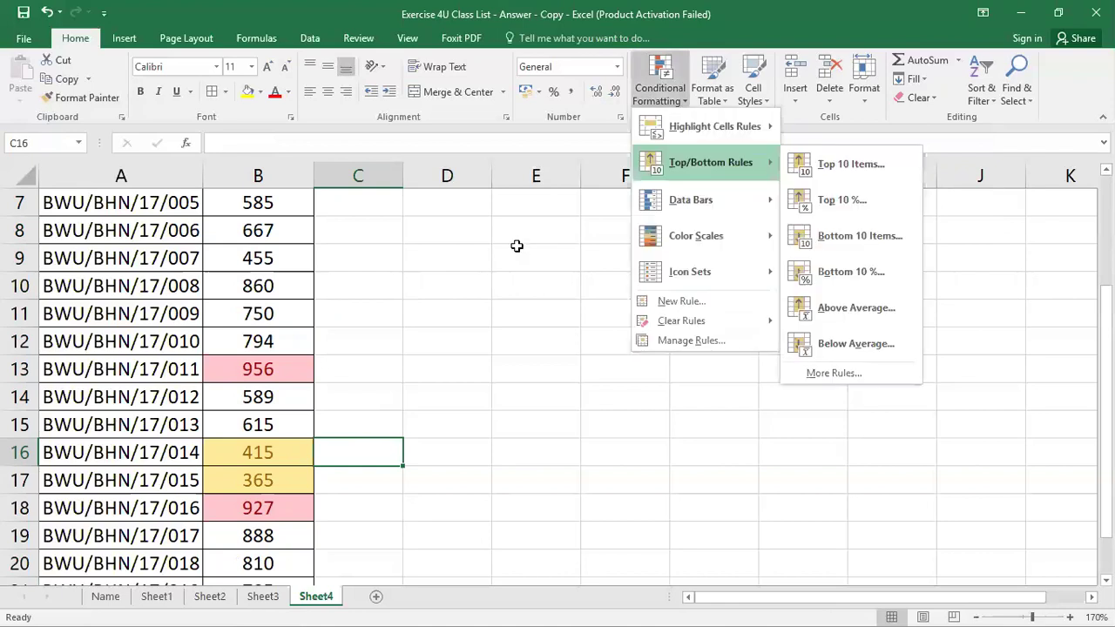
left_click(516, 246)
key("ctrl+z")
key("ctrl+z")
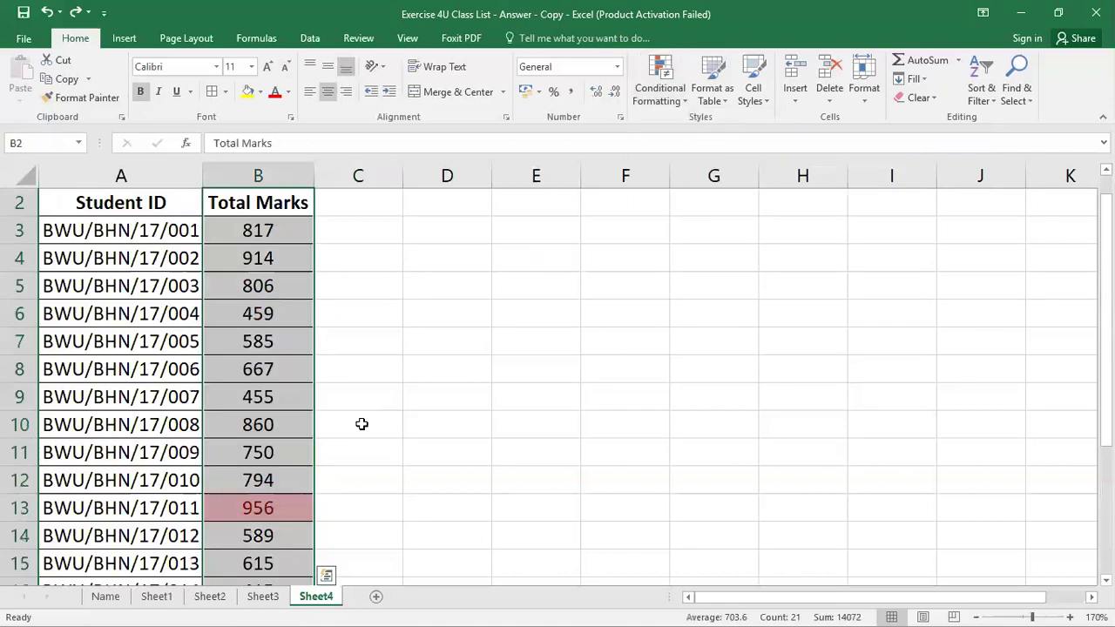
scroll(355, 419, "down", 4)
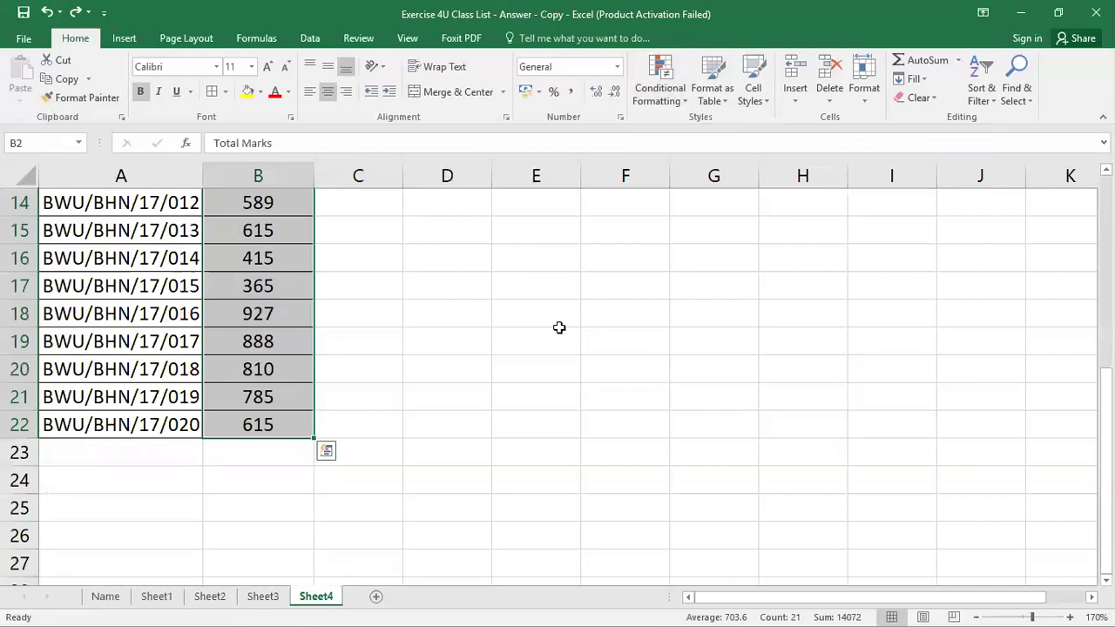
scroll(560, 326, "up", 4)
Highlight the top 3 items in Total Marks with Green Fill with Dark Green Text and check the column down to row 22
mouse_move(687, 169)
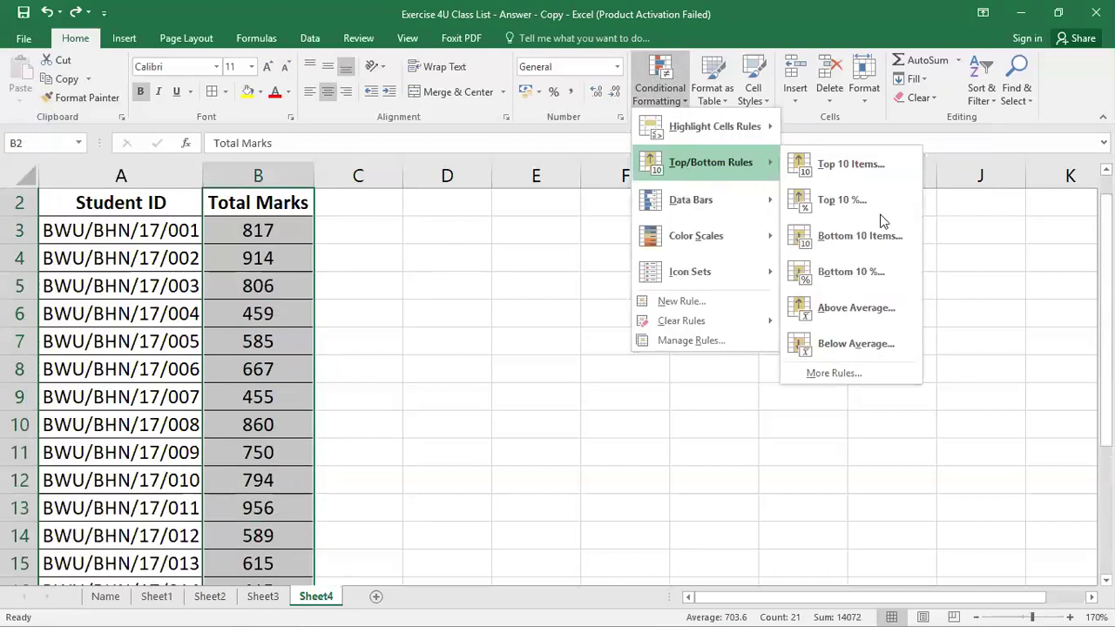
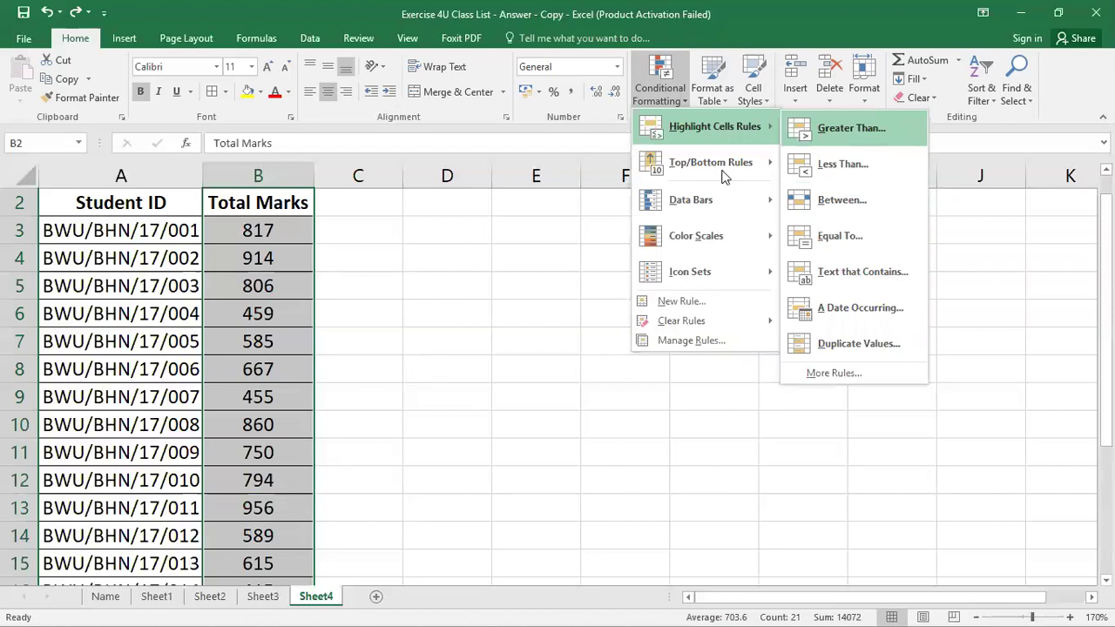
mouse_move(723, 177)
left_click(838, 162)
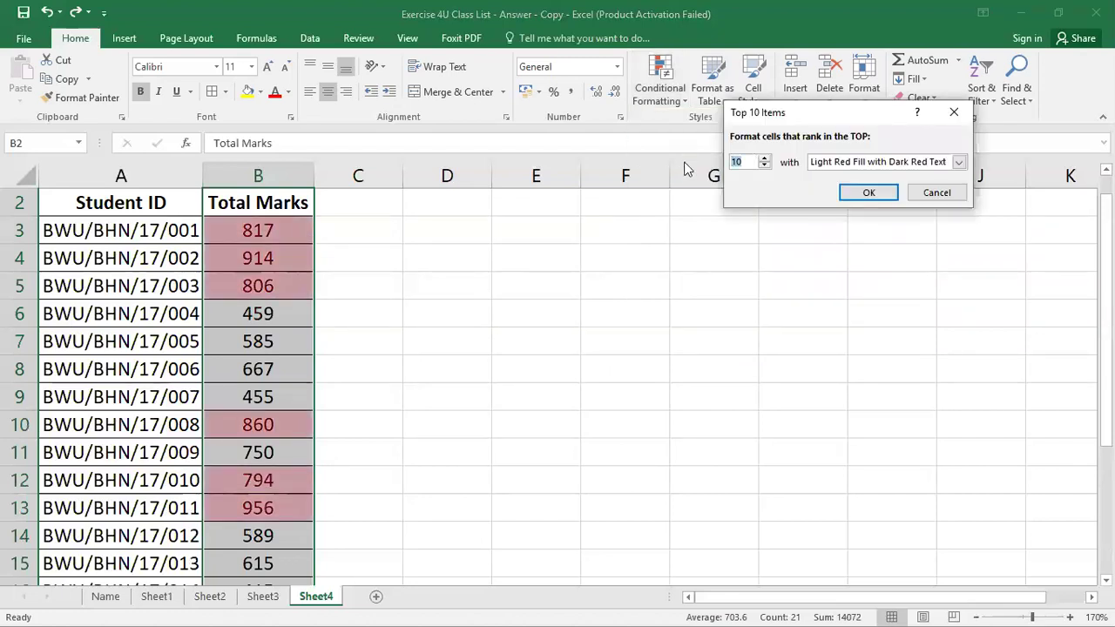
type("3")
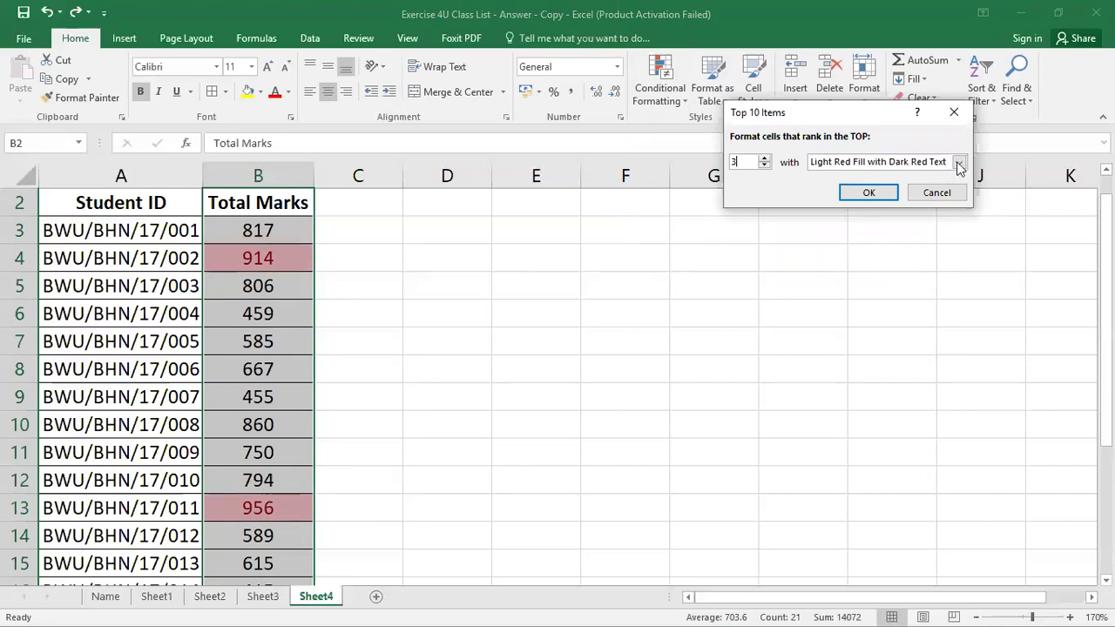
left_click(880, 162)
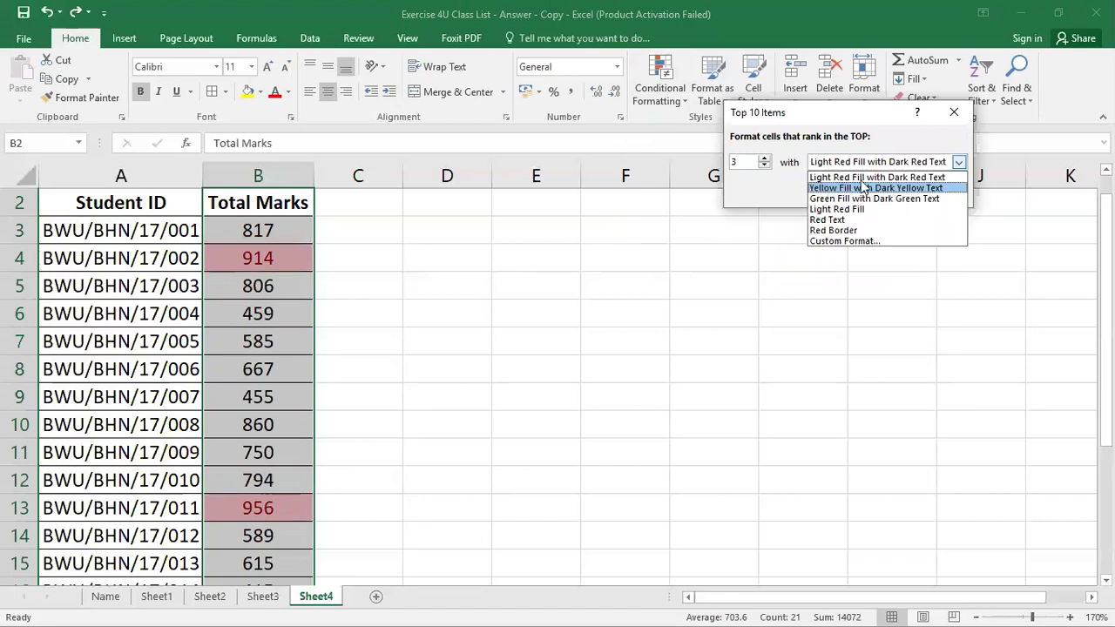
left_click(866, 196)
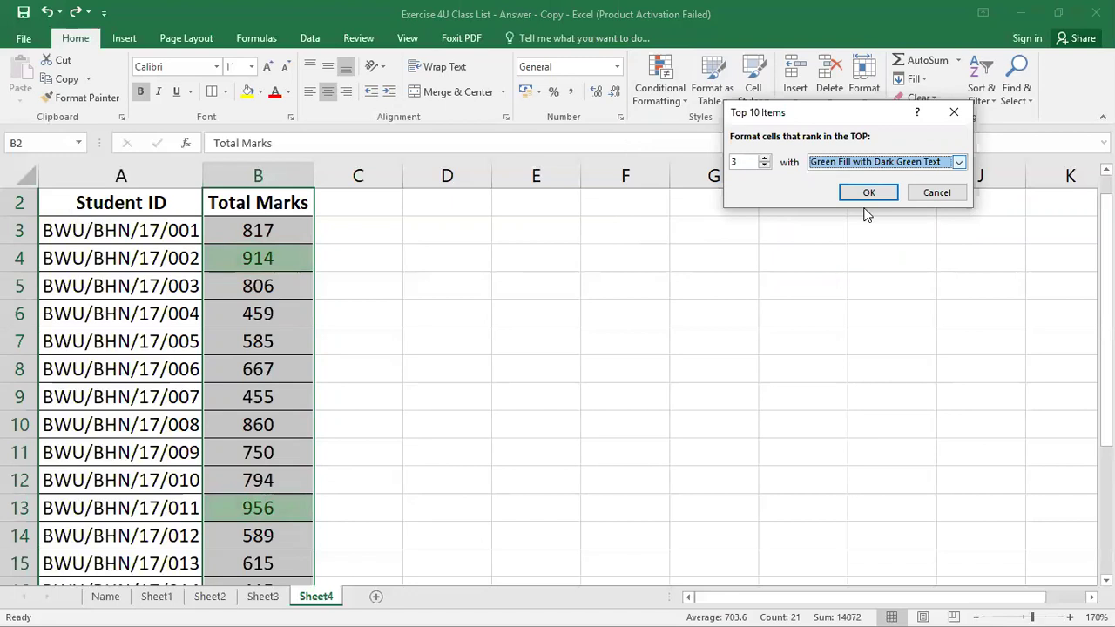
left_click(875, 193)
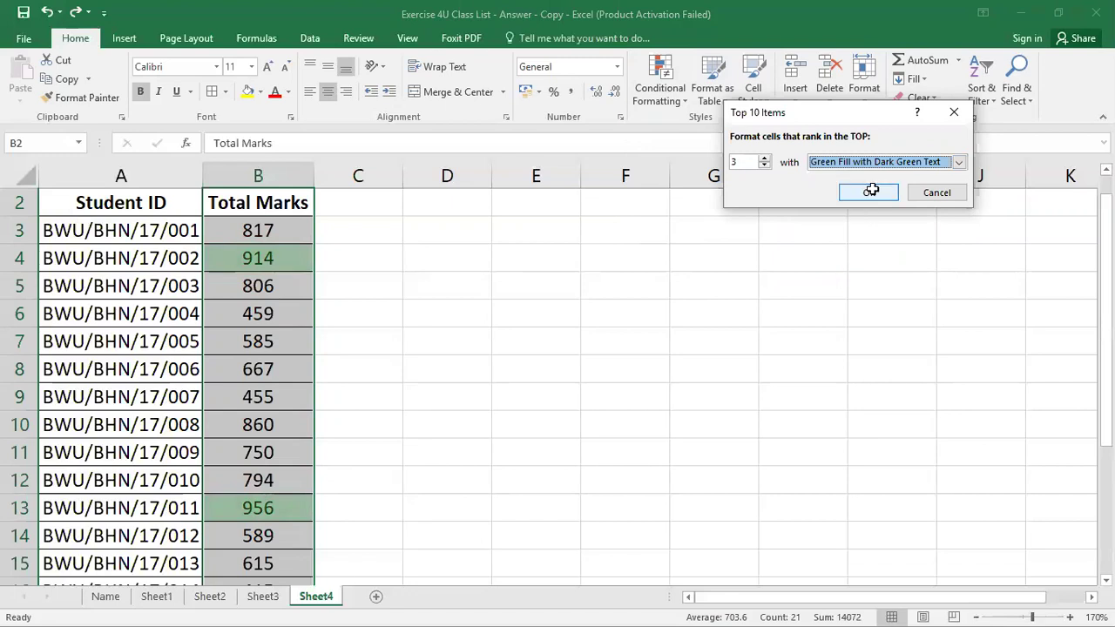
left_click(599, 352)
scroll(306, 430, "down", 4)
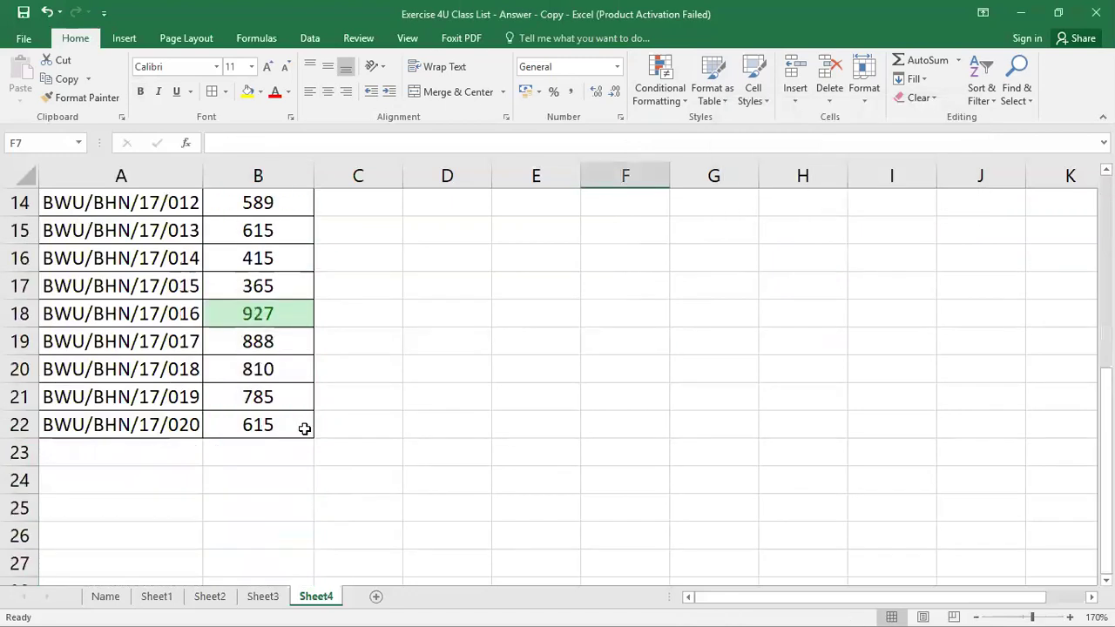
scroll(304, 428, "up", 4)
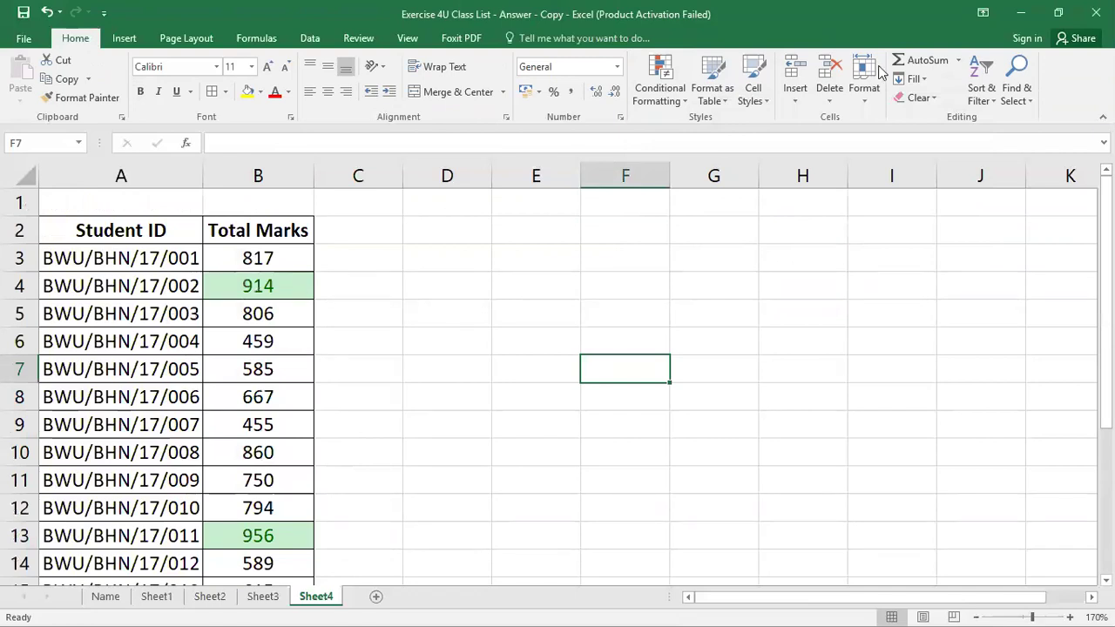
Turn on filtering for the Student ID and Total Marks header row
left_click(231, 230)
left_click(980, 95)
left_click(978, 181)
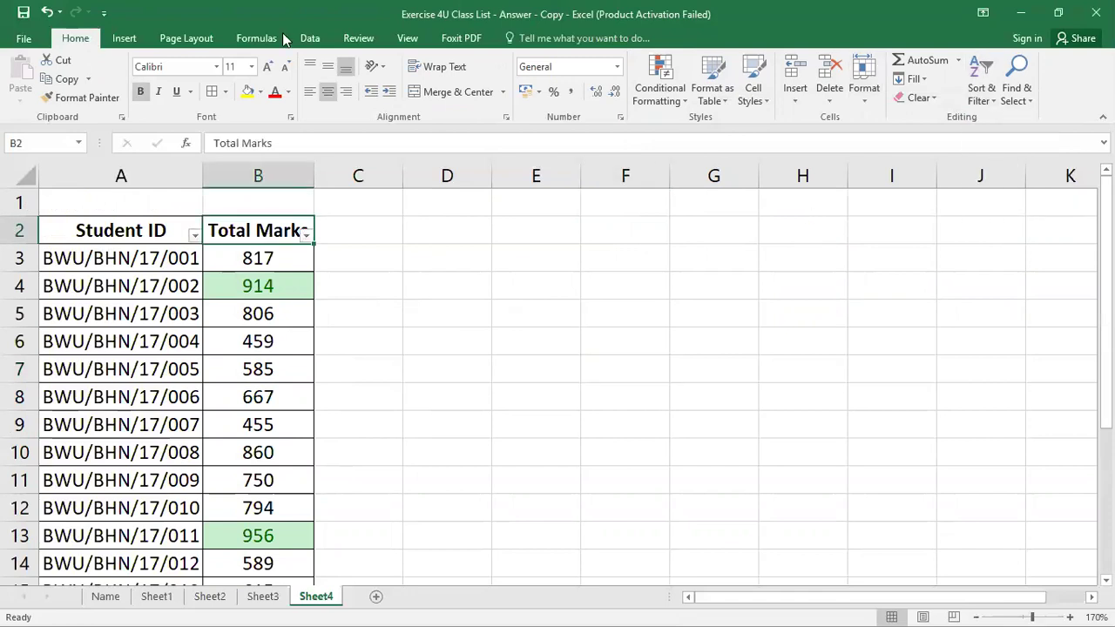
Sort the student list by Total Marks on Cell Color, with the green cells on top
left_click(312, 39)
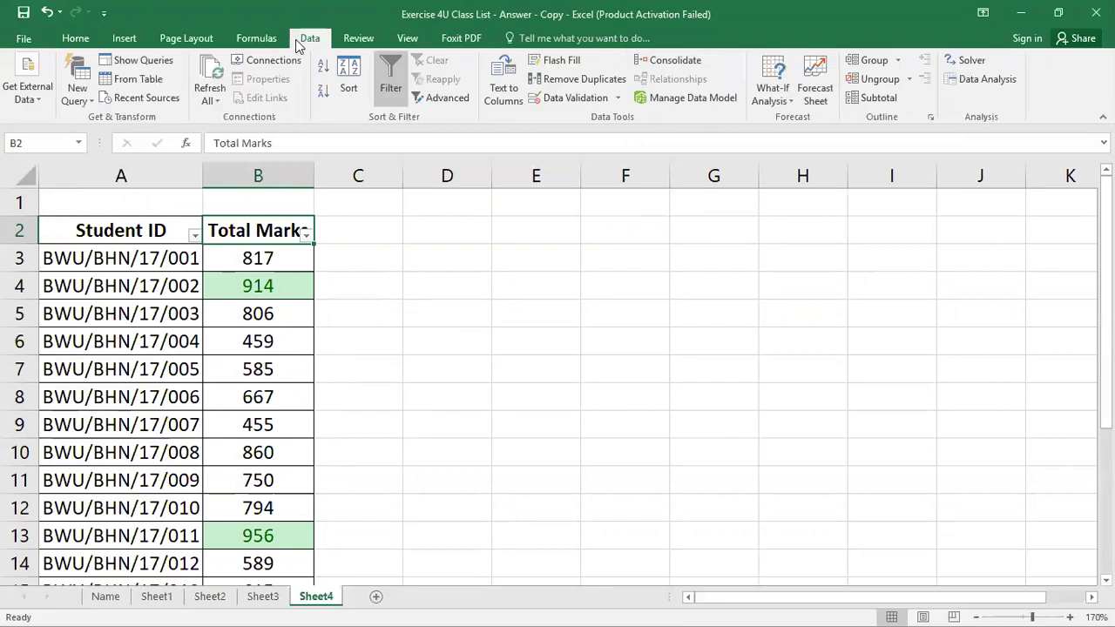
left_click(350, 73)
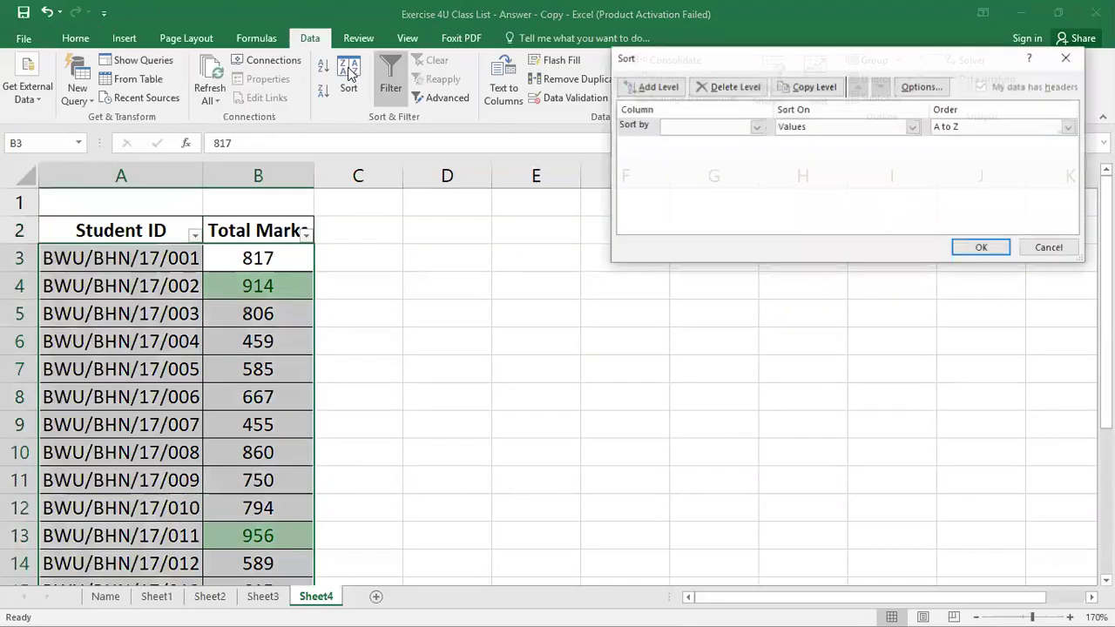
left_click(756, 127)
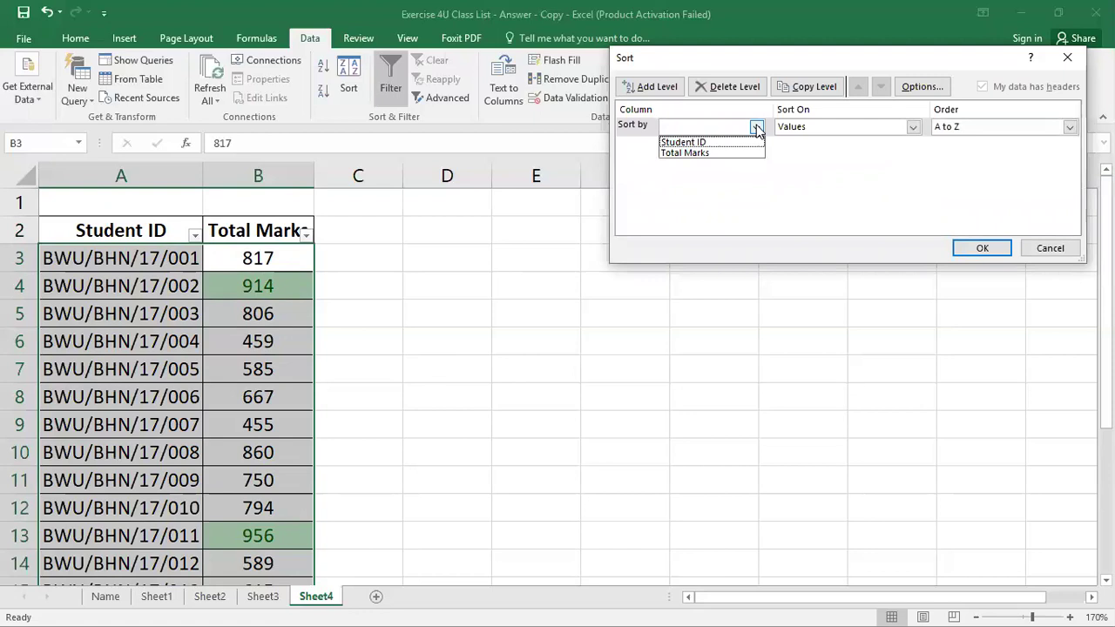
left_click(697, 154)
left_click(842, 130)
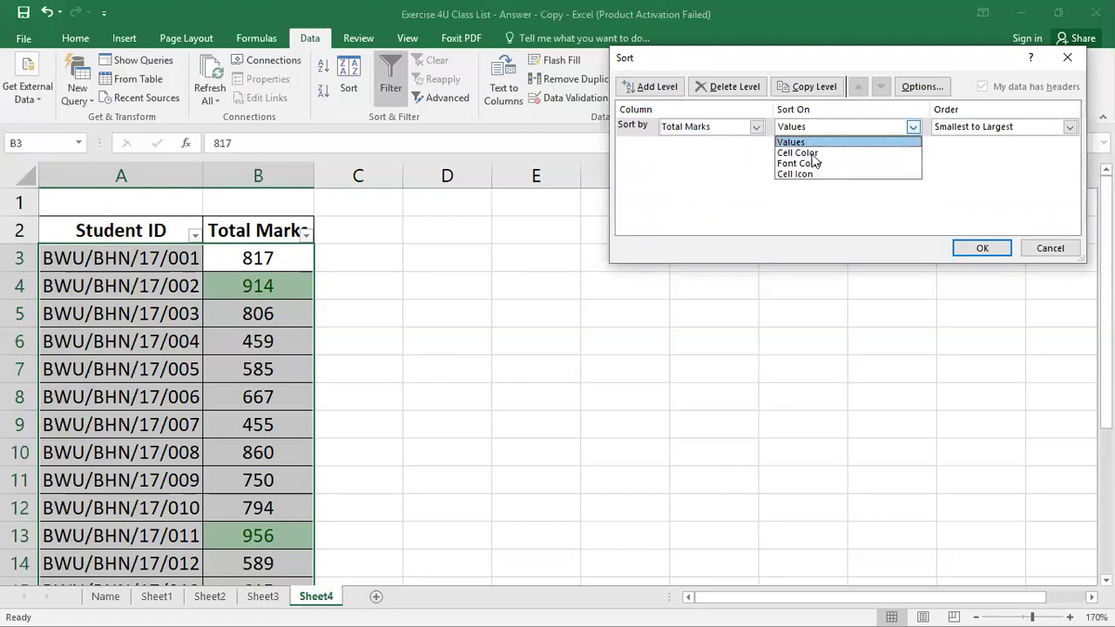
left_click(993, 137)
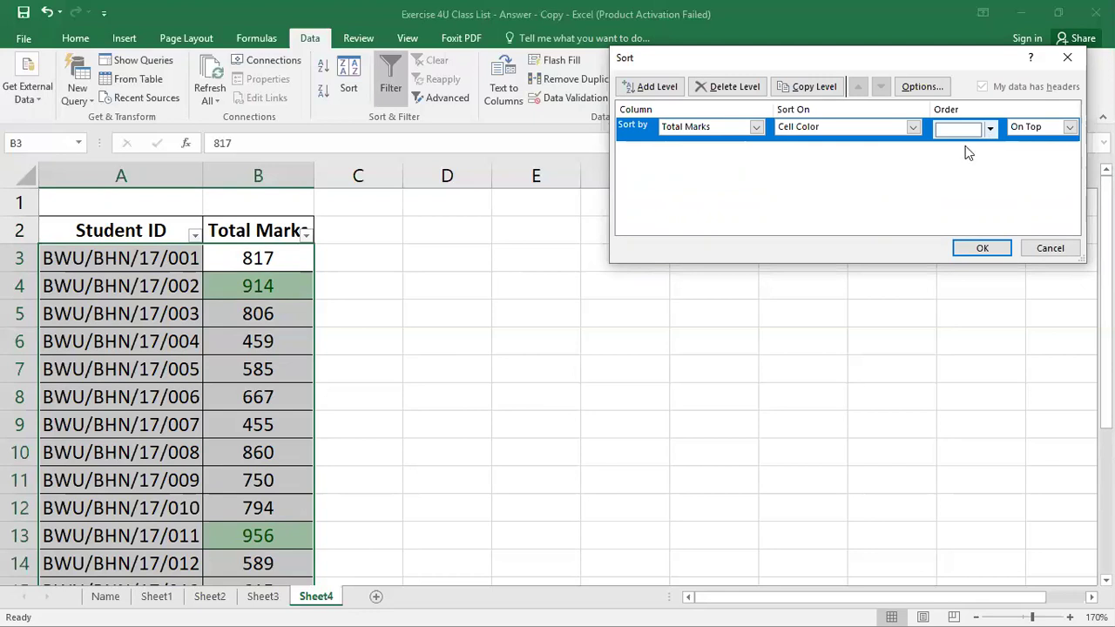
left_click(952, 150)
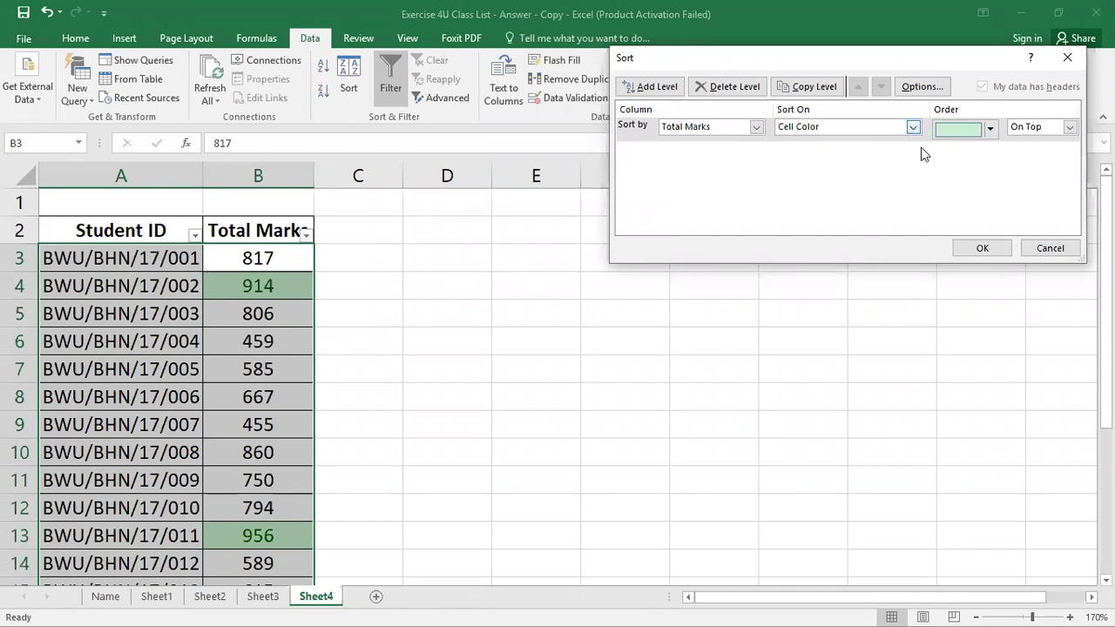
left_click(980, 250)
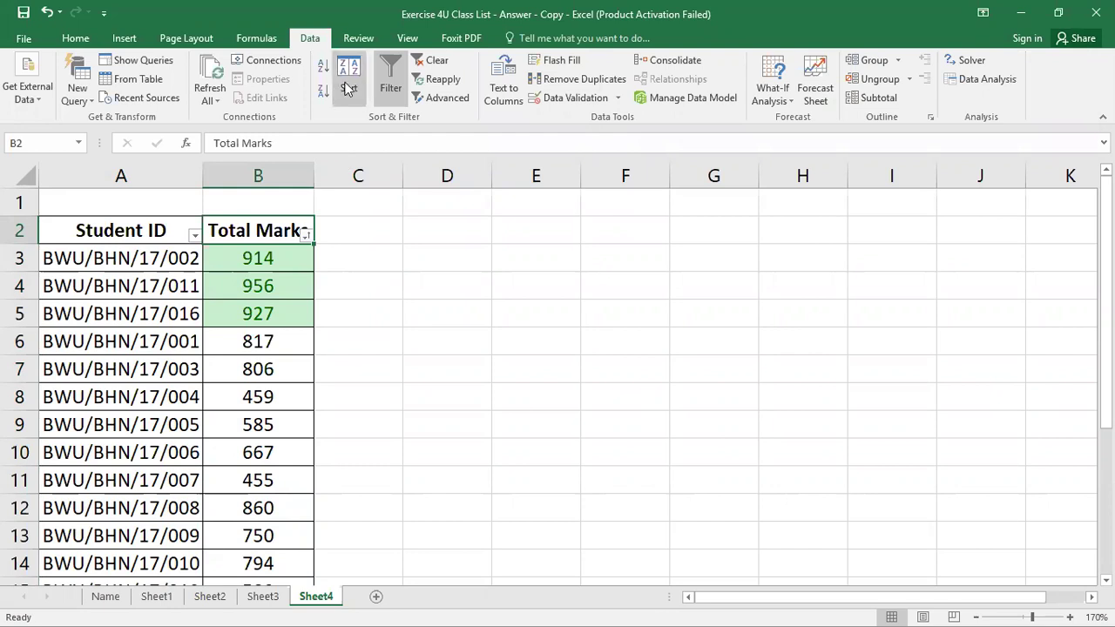
Undo the color sort and sort the list by Total Marks values, Largest to Smallest, then by Total Marks Cell Color with green on top
key("ctrl+z")
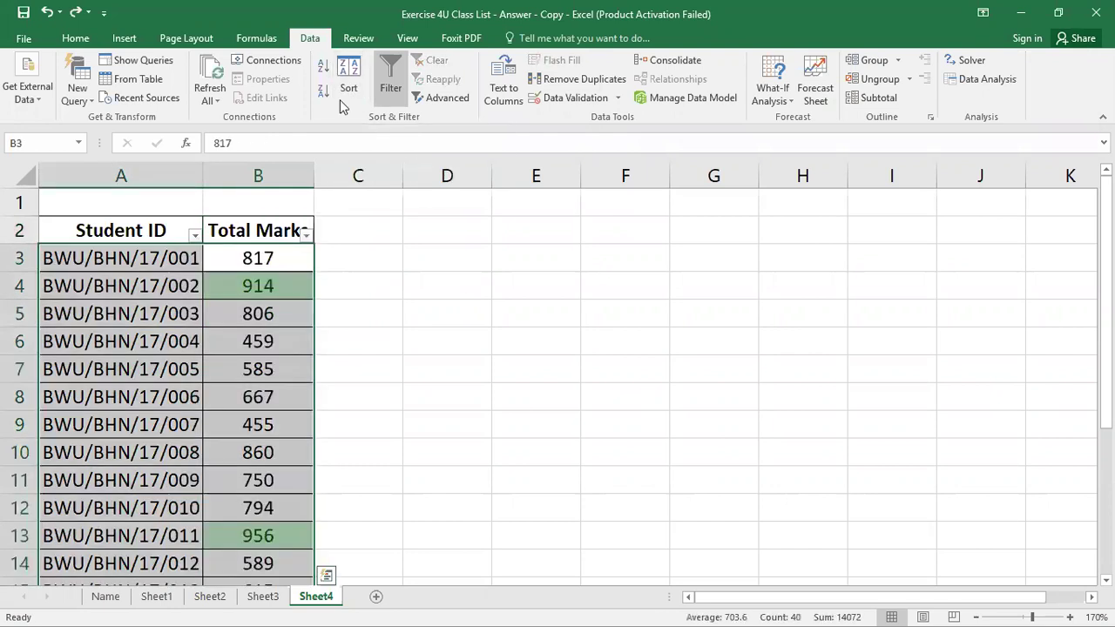
left_click(349, 90)
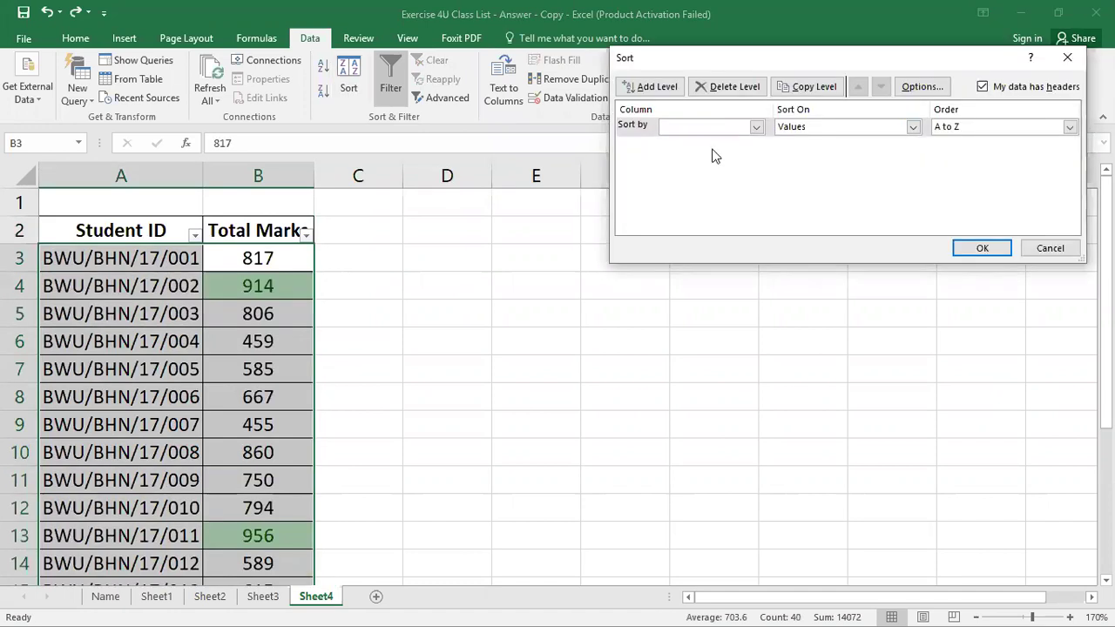
left_click(707, 127)
key("Return")
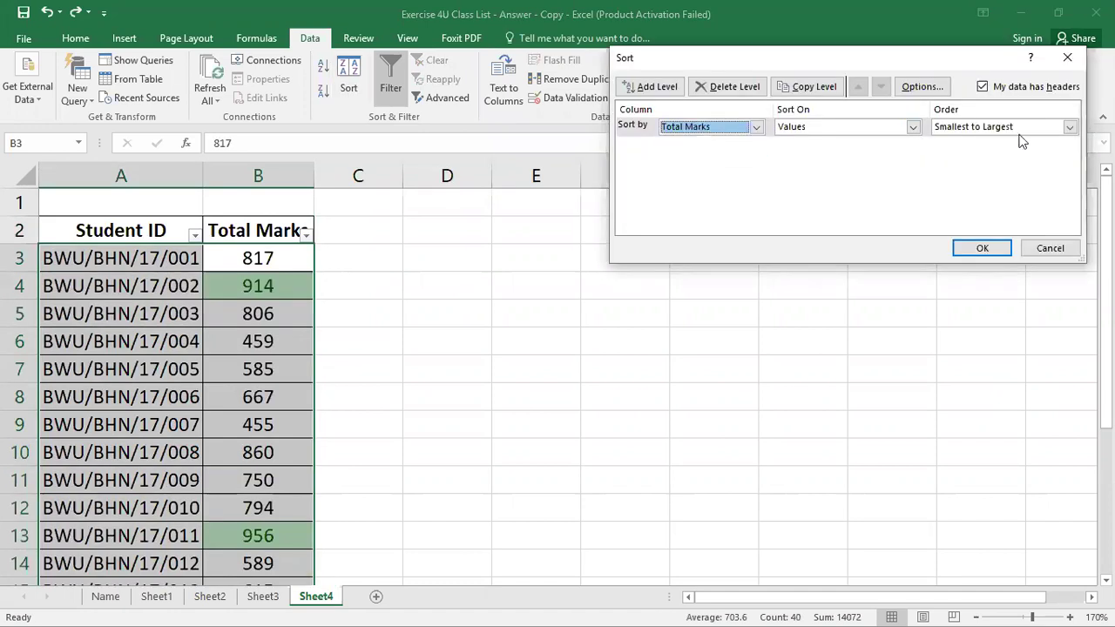
left_click(1039, 129)
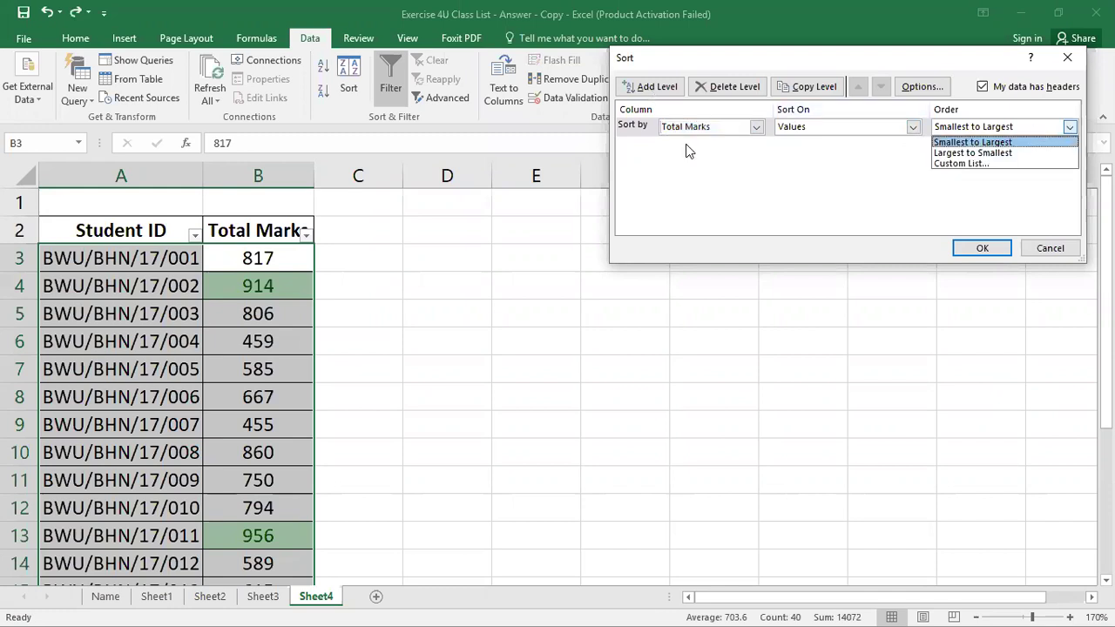
left_click(757, 145)
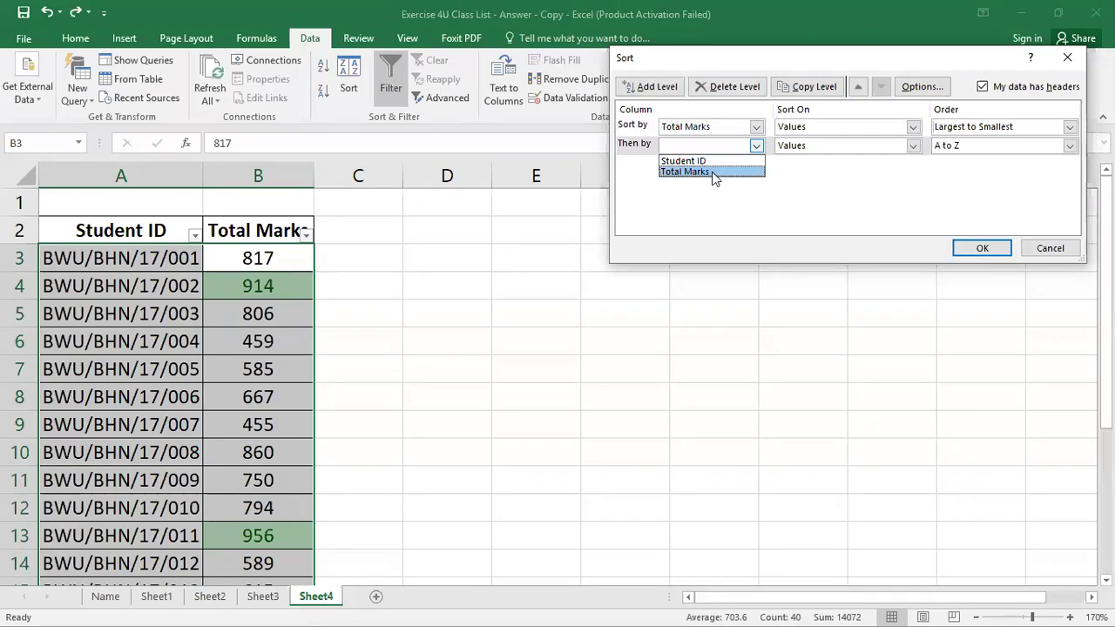
left_click(810, 148)
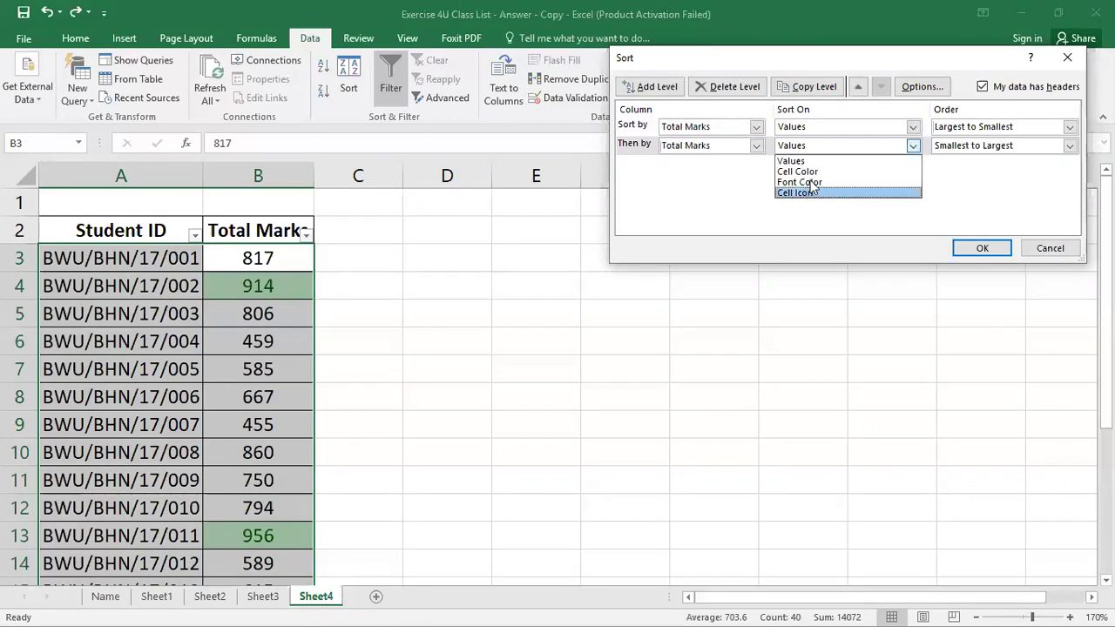
left_click(828, 172)
left_click(990, 148)
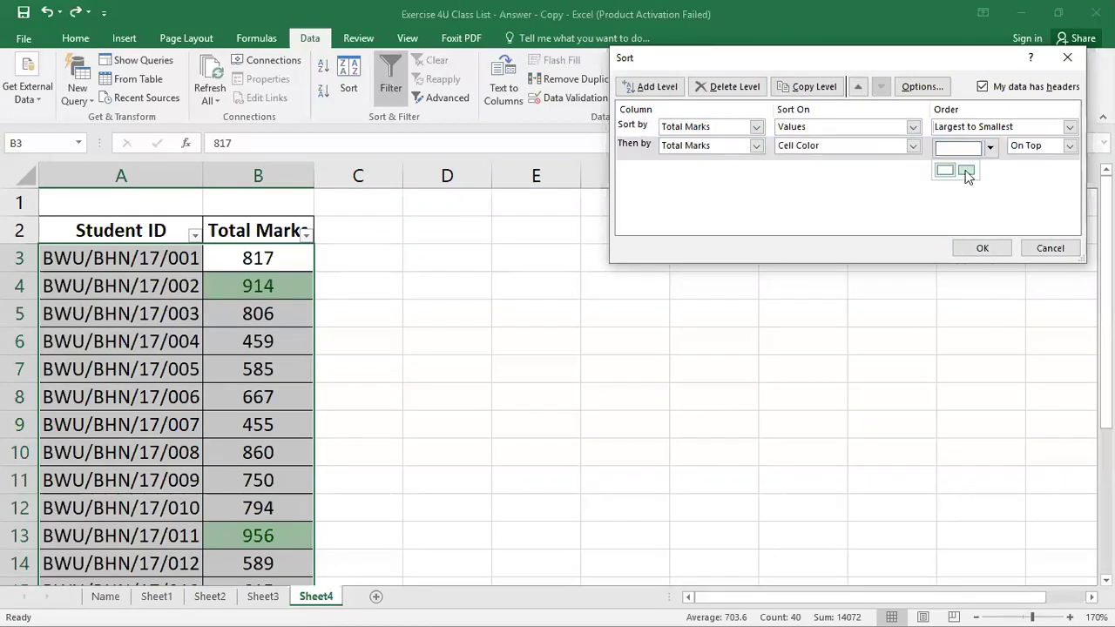
left_click(985, 249)
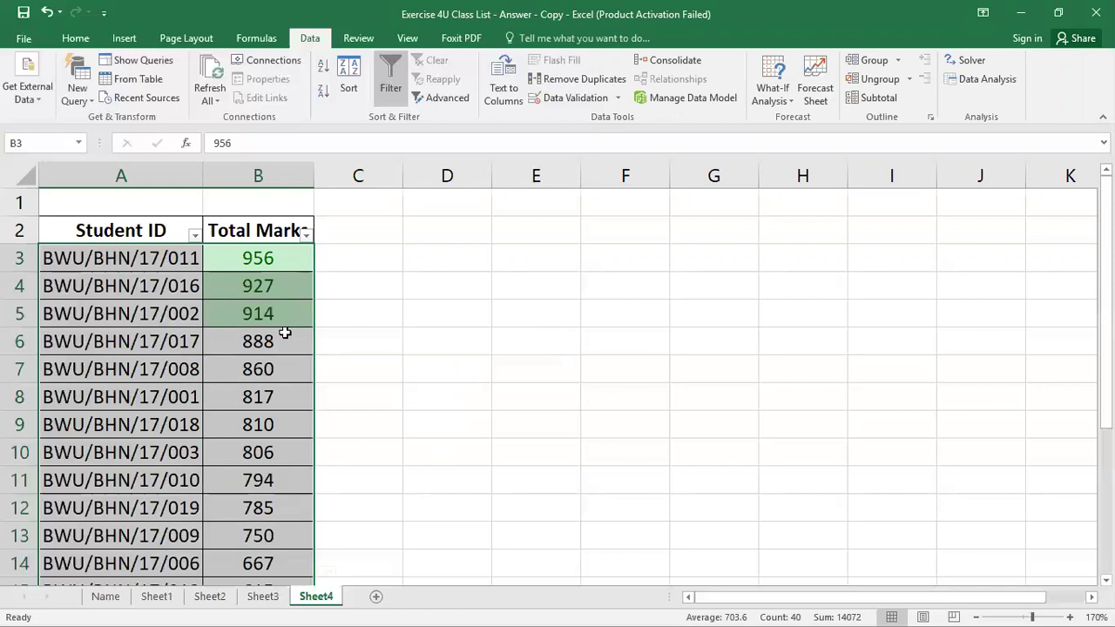
left_click(447, 370)
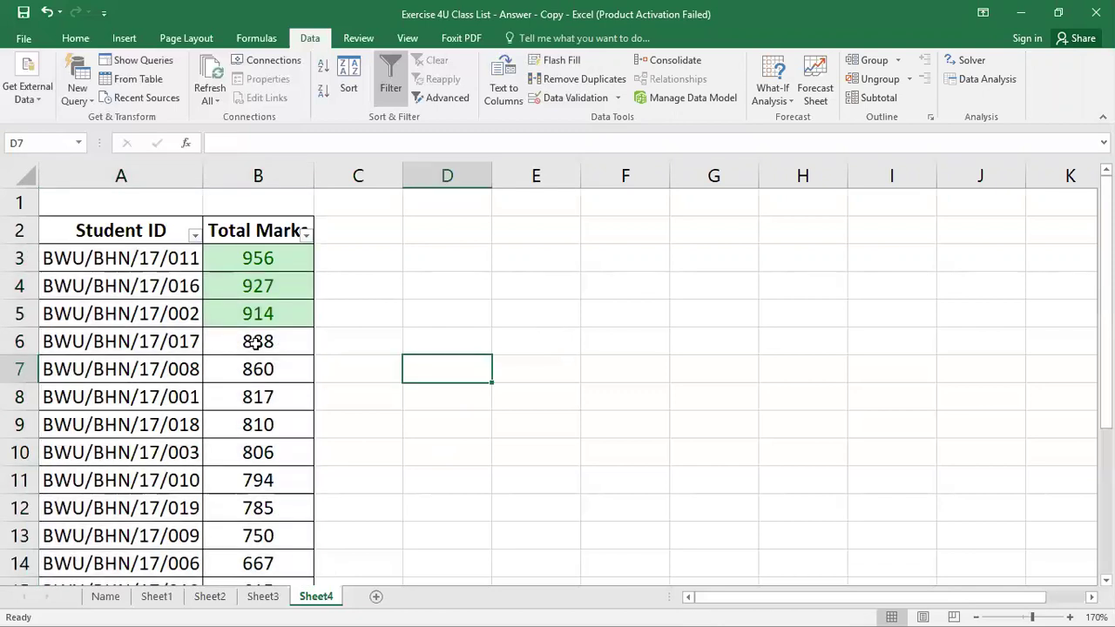
Undo the two-level sort, the header filter and the top 3 highlighting on the student list
key("ctrl+z")
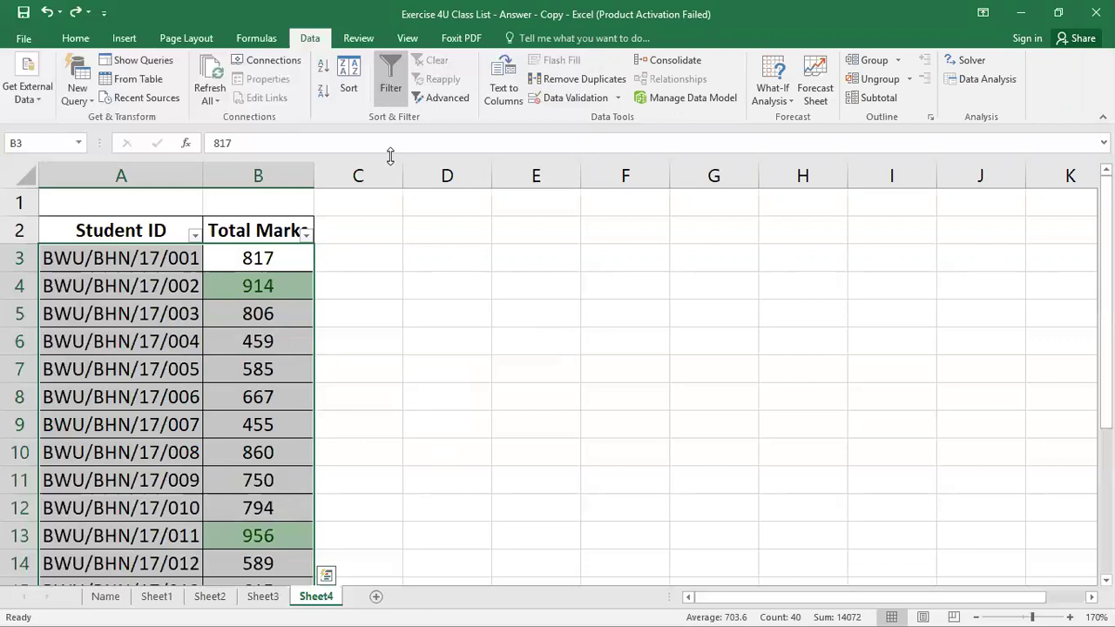
key("ctrl+z")
left_click(378, 333)
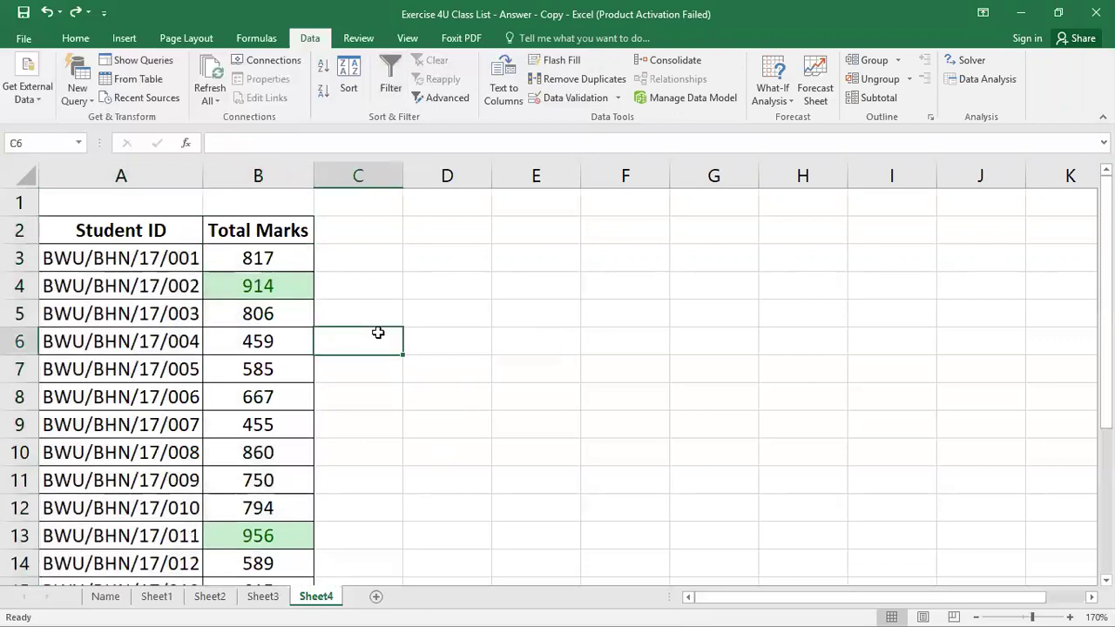
key("ctrl+z")
key("ctrl+z")
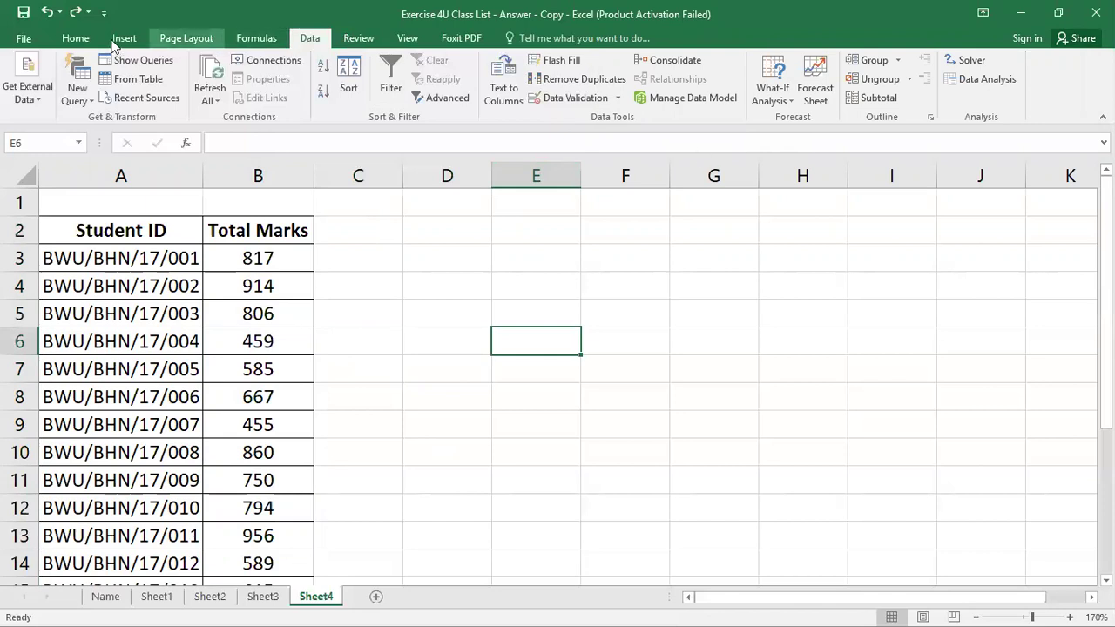
Highlight the above-average values in the Total Marks column with Green Fill with Dark Green Text
left_click(75, 39)
left_click_drag(216, 235, 414, 452)
scroll(414, 452, "up", 5)
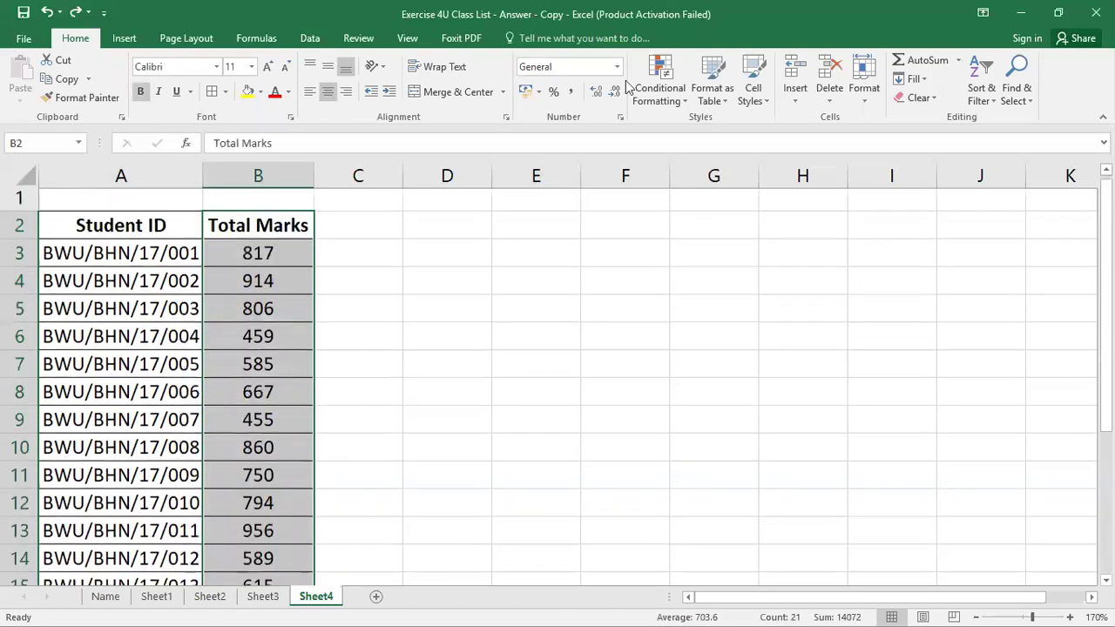
left_click(649, 98)
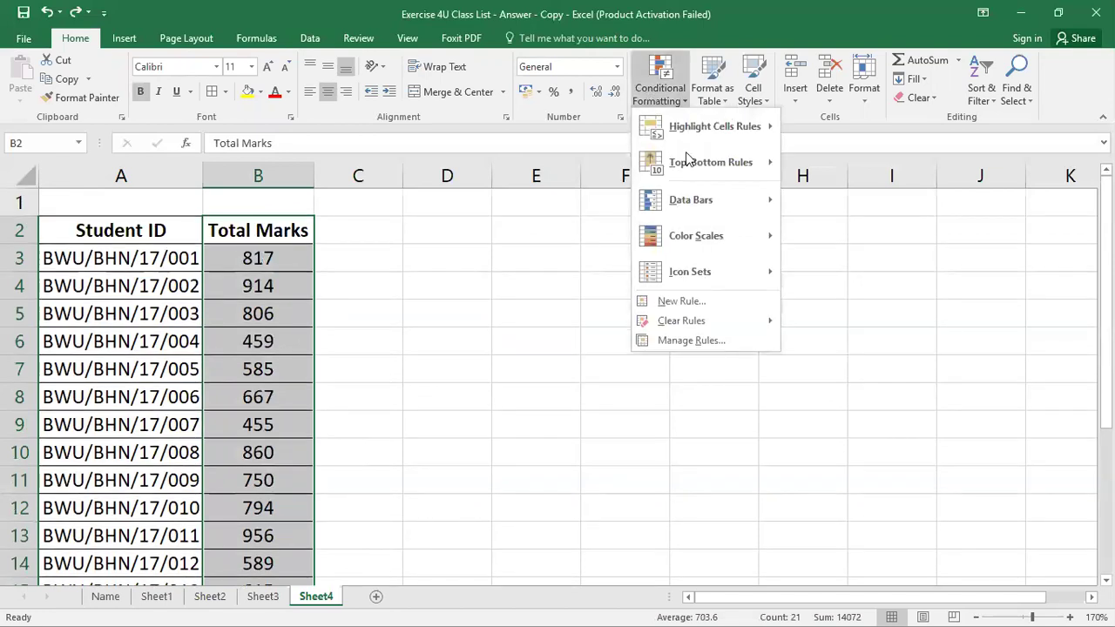
mouse_move(724, 161)
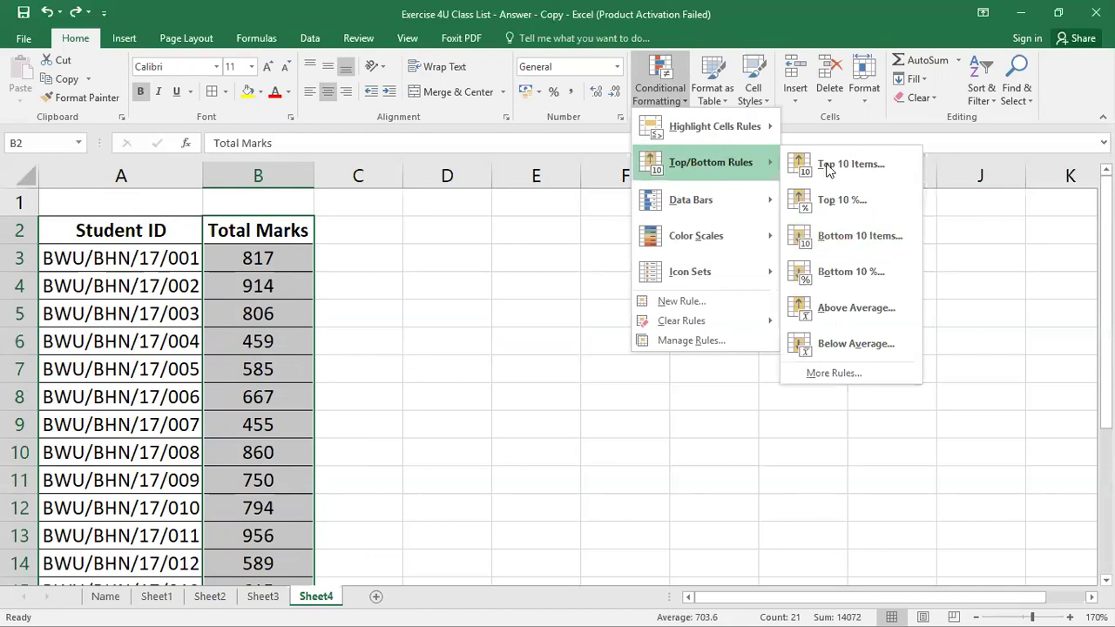
left_click(850, 310)
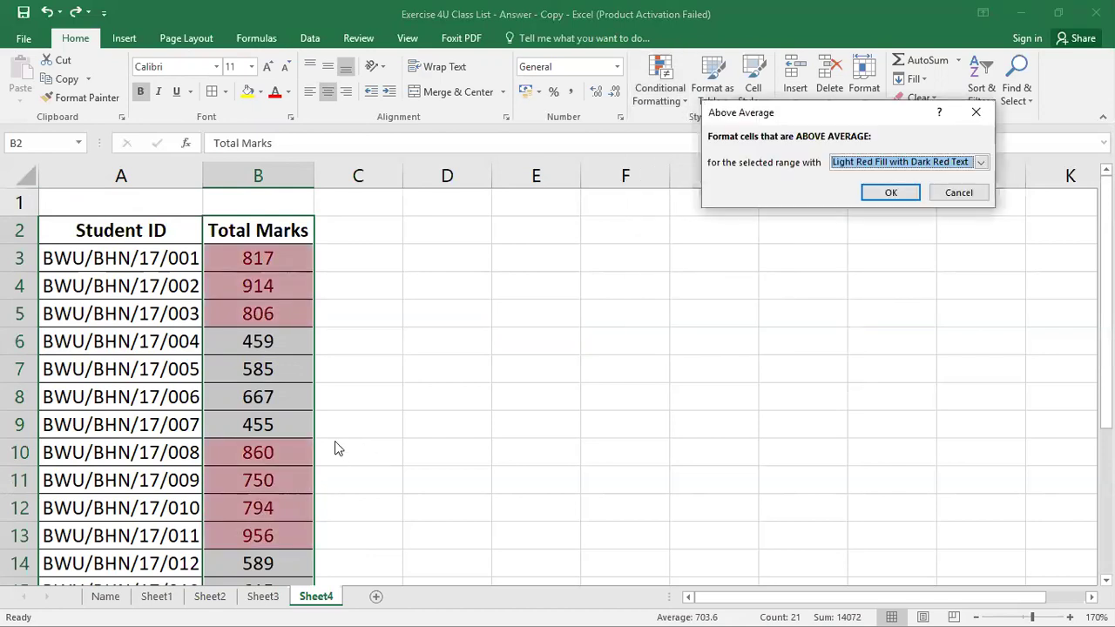
key("Down")
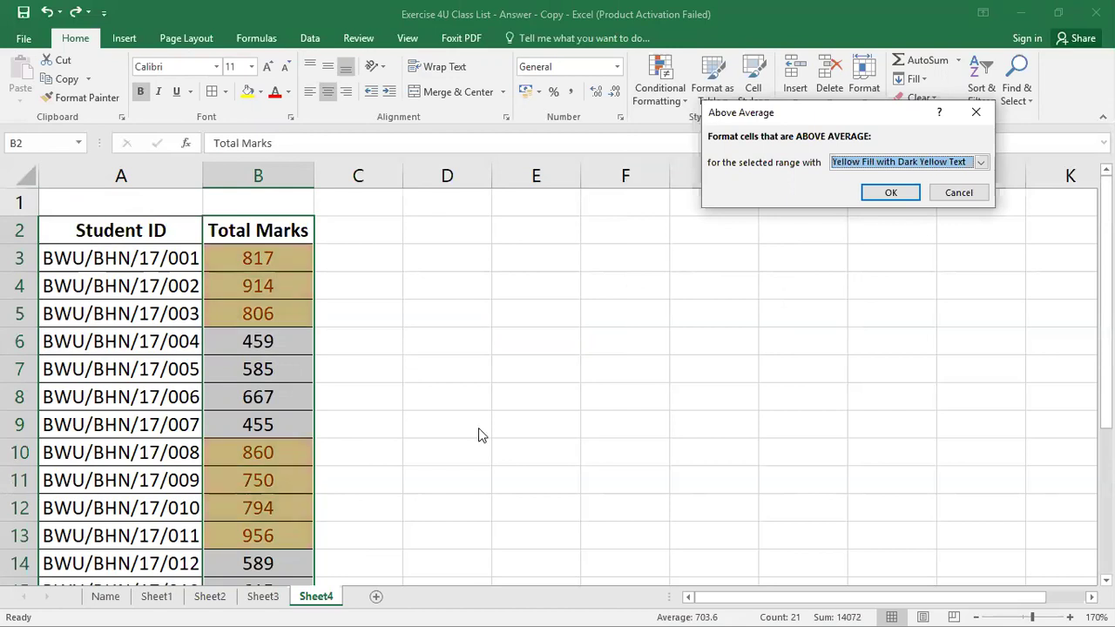
key("Up")
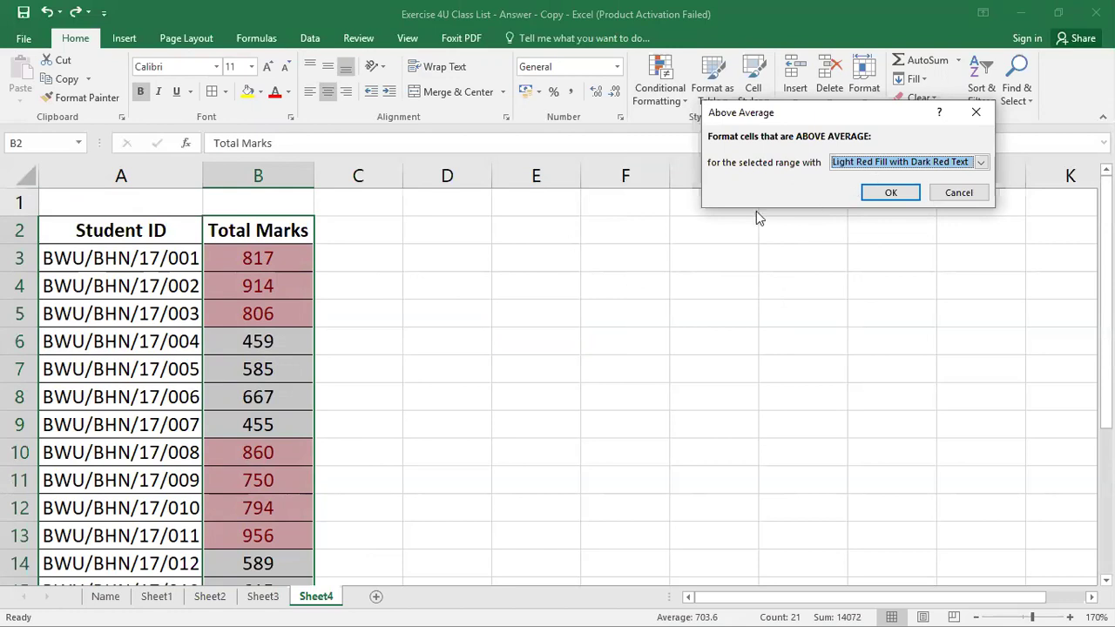
key("Down")
key("Down")
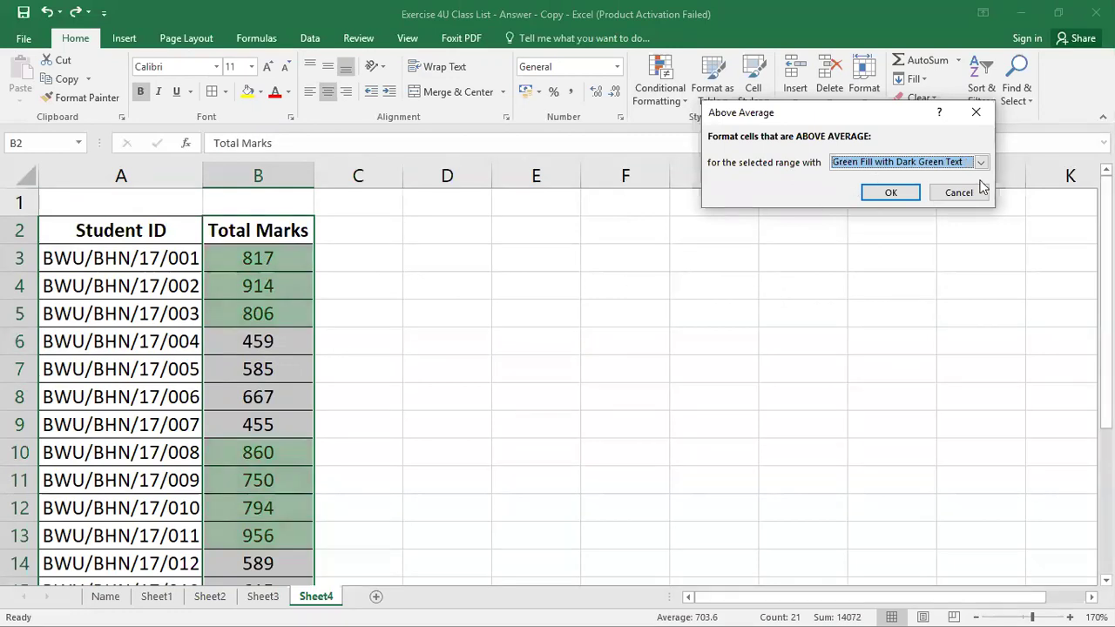
key("Return")
Check the Total Marks column down to row 22, and undo the above-average highlighting
scroll(511, 424, "down", 3)
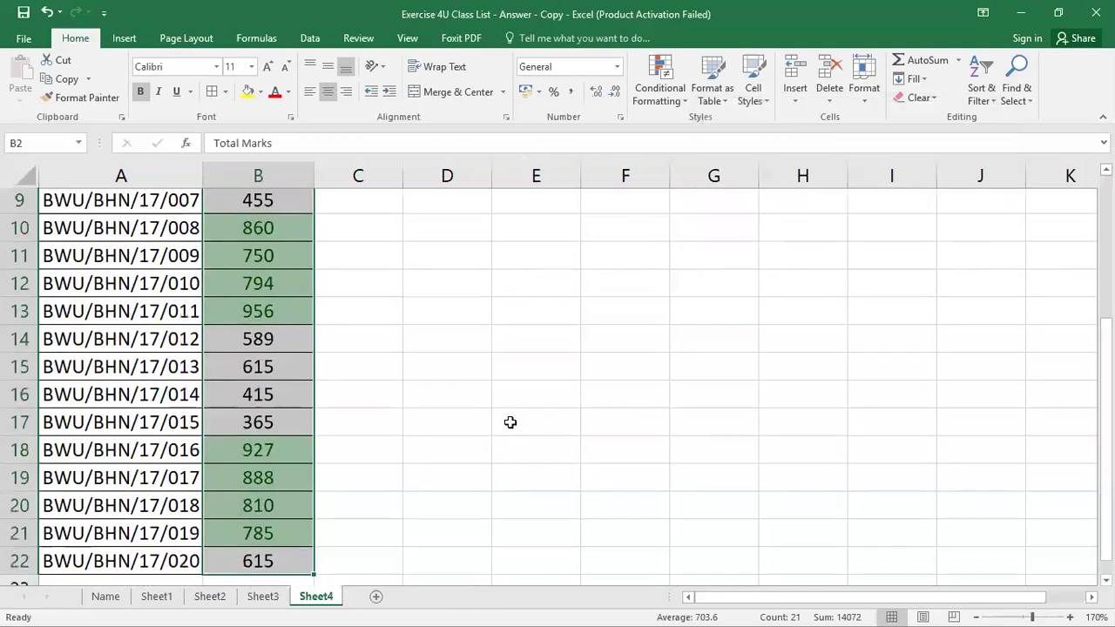
scroll(510, 423, "down", 1)
scroll(514, 416, "up", 1)
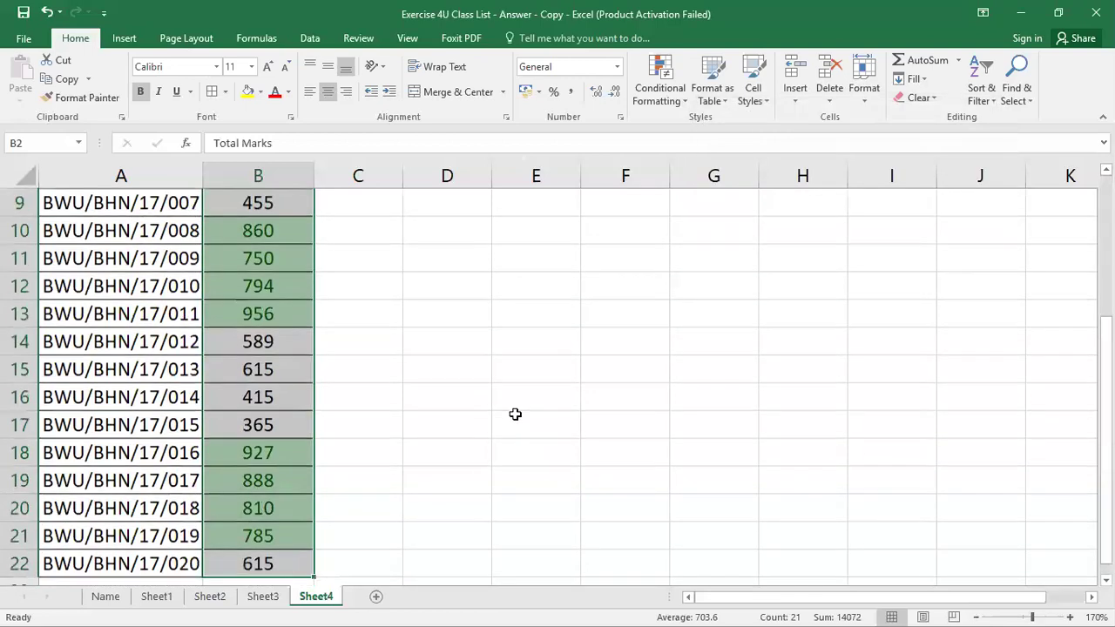
scroll(514, 414, "up", 1)
scroll(515, 415, "up", 2)
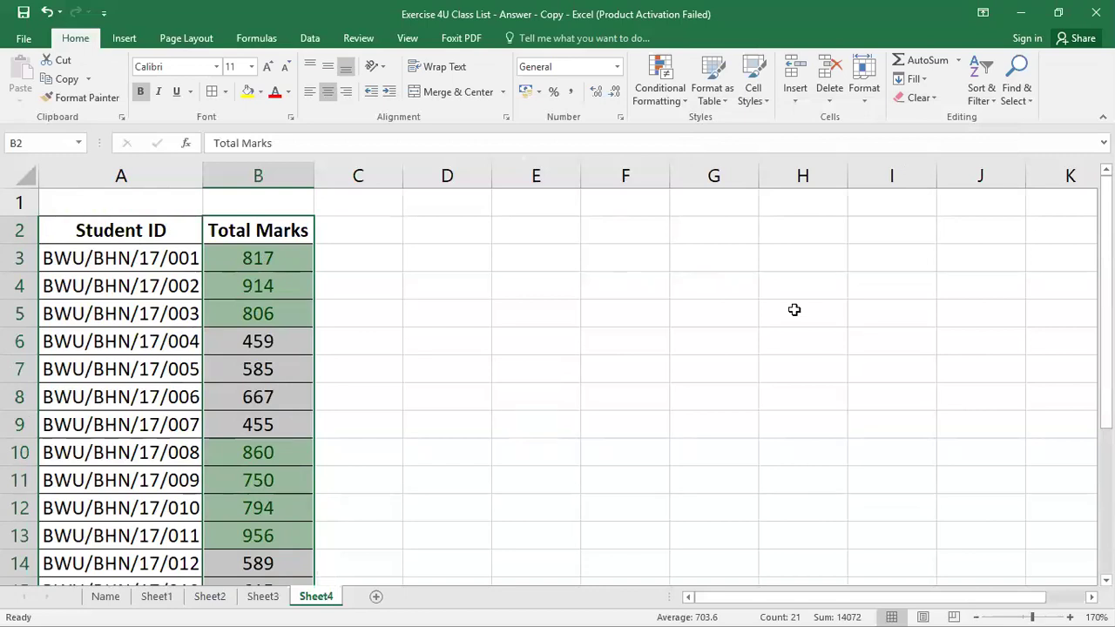
key("ctrl+z")
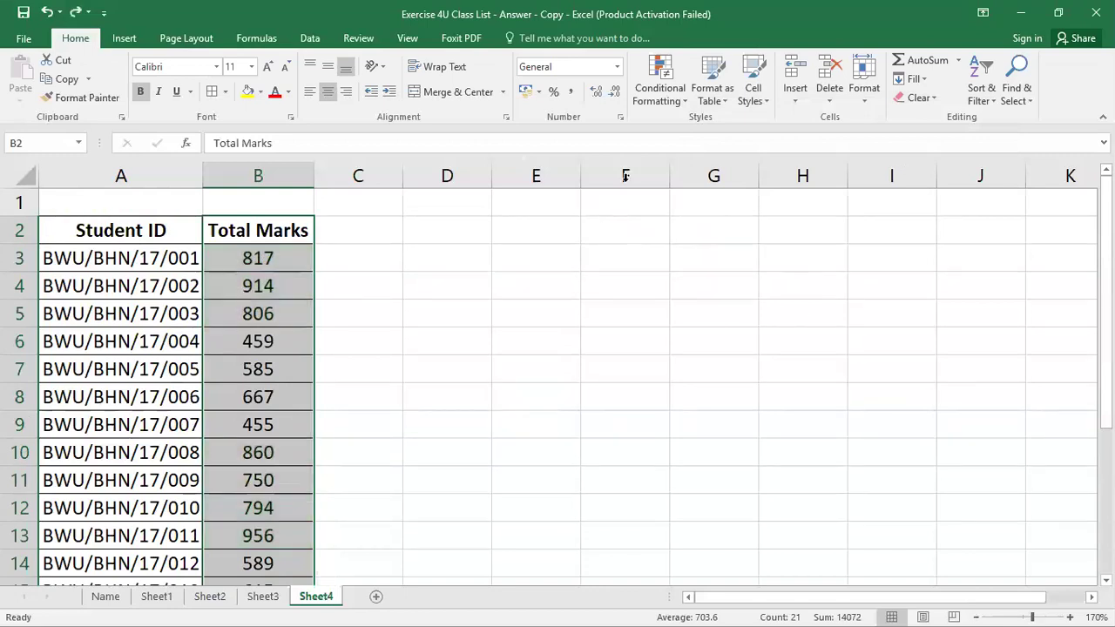
Highlight the below-average Total Marks with Light Red Fill with Dark Red Text and check the column down to row 22
left_click(667, 94)
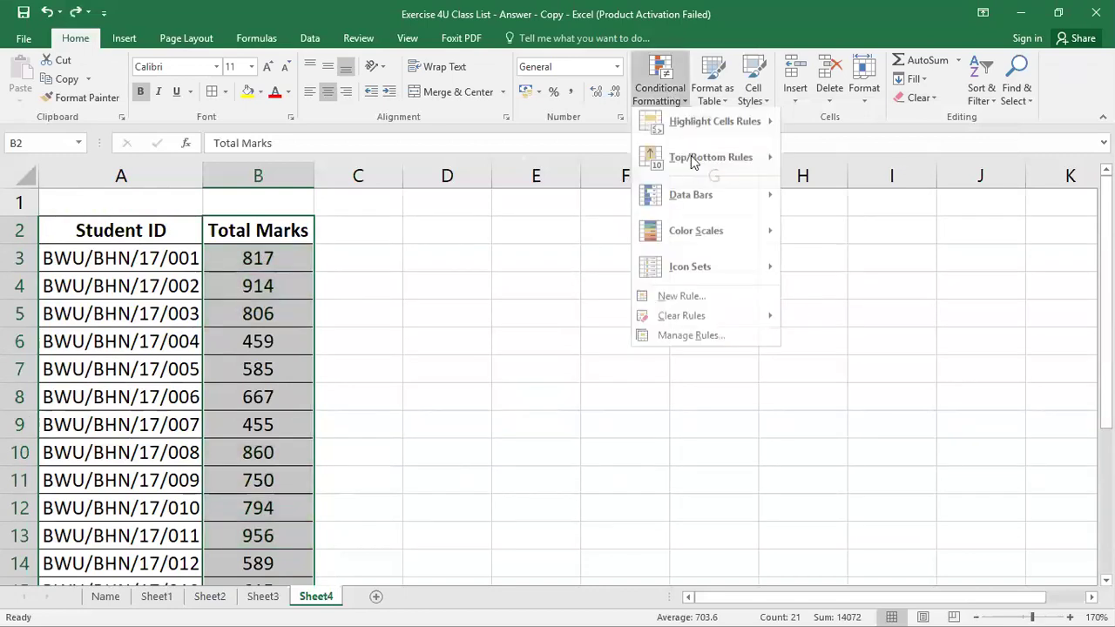
left_click(831, 344)
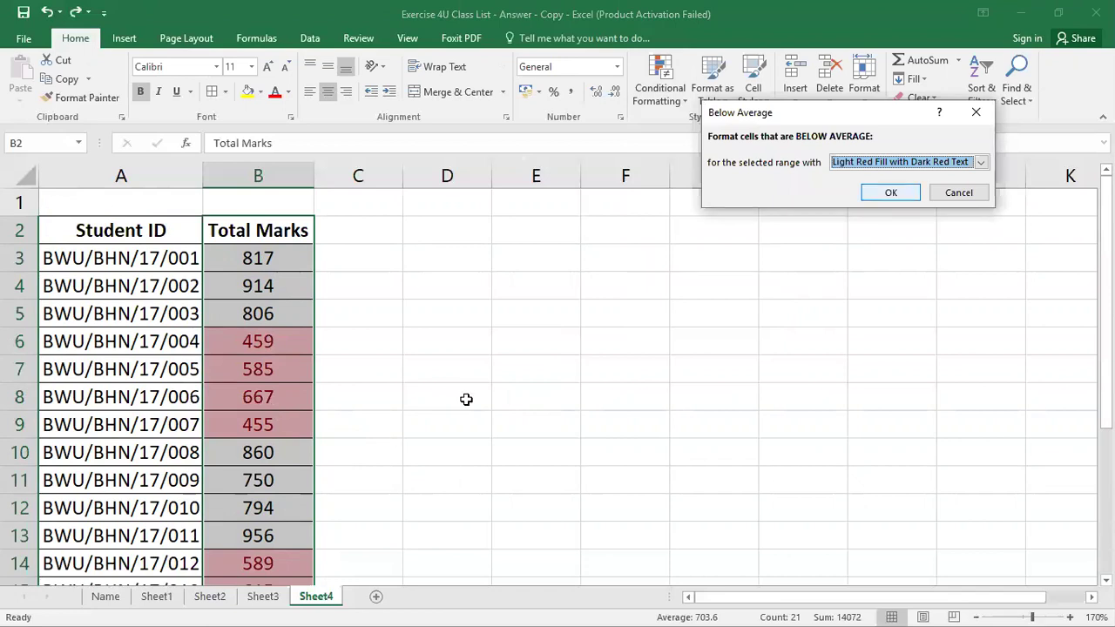
key("Return")
scroll(466, 399, "down", 1)
scroll(289, 485, "down", 2)
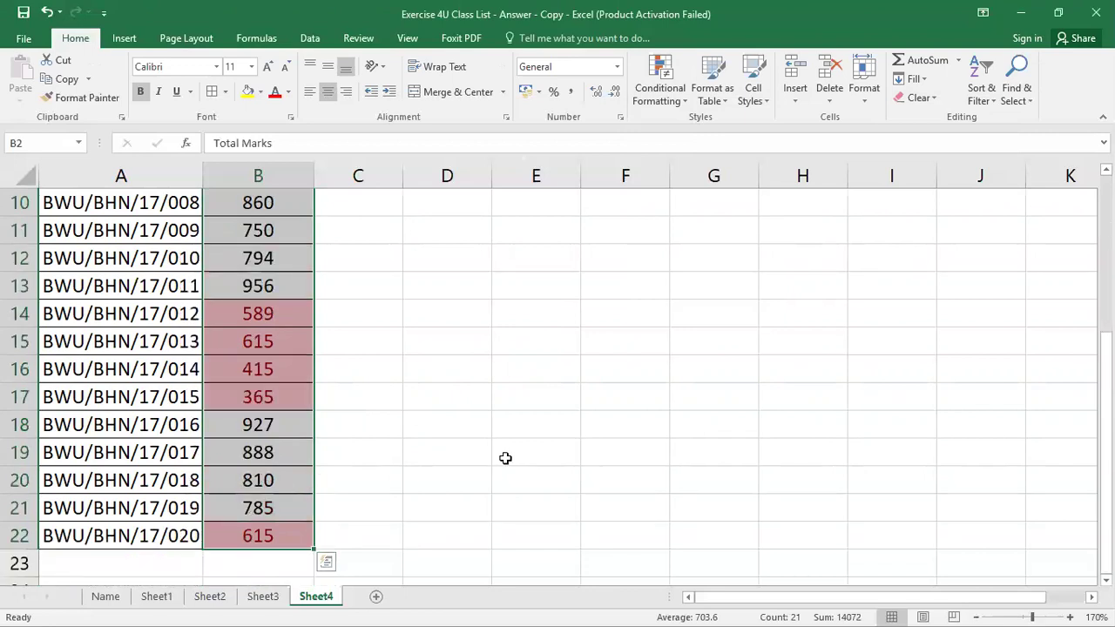
scroll(595, 261, "up", 3)
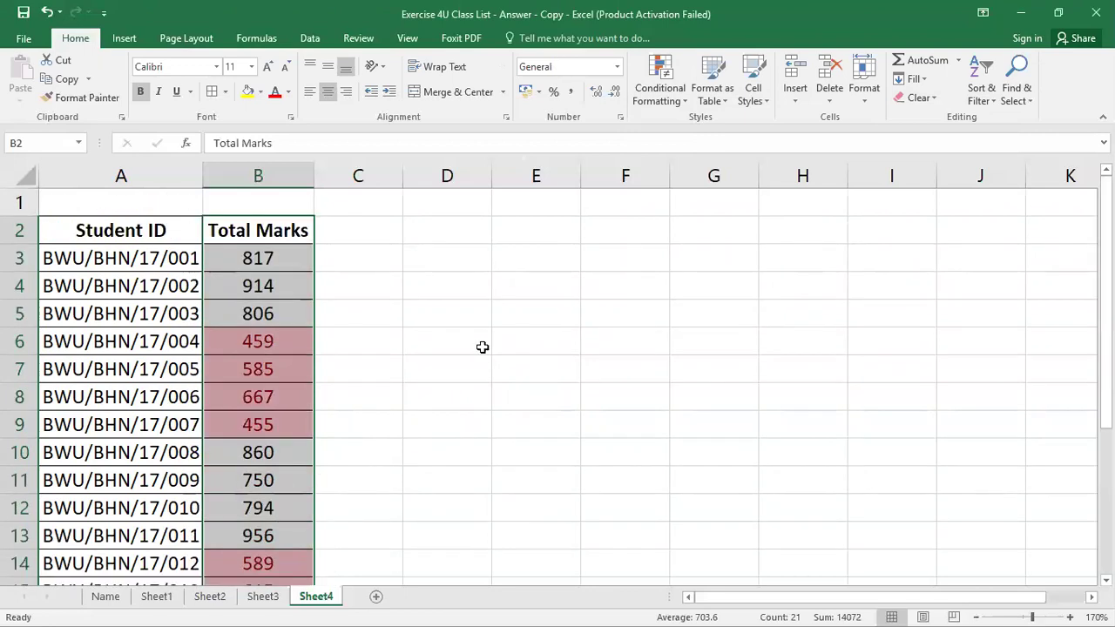
Undo the below-average highlighting on the Total Marks column
left_click(535, 341)
left_click(660, 87)
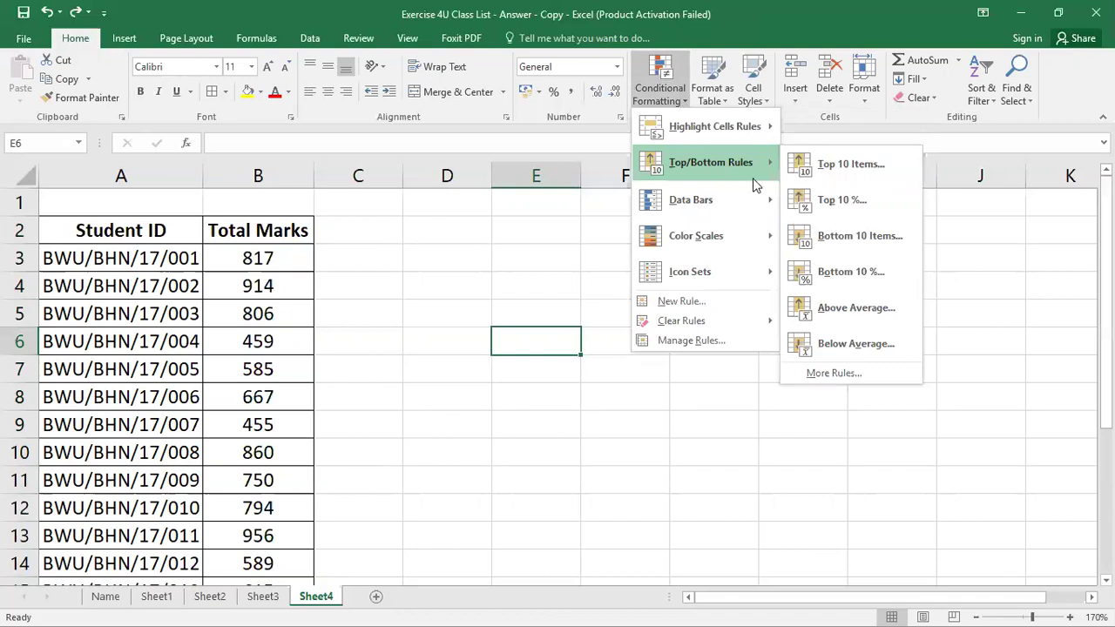
Apply blue gradient-fill data bars to the Total Marks column, from the header in B2 to B22
left_click_drag(210, 231, 261, 535)
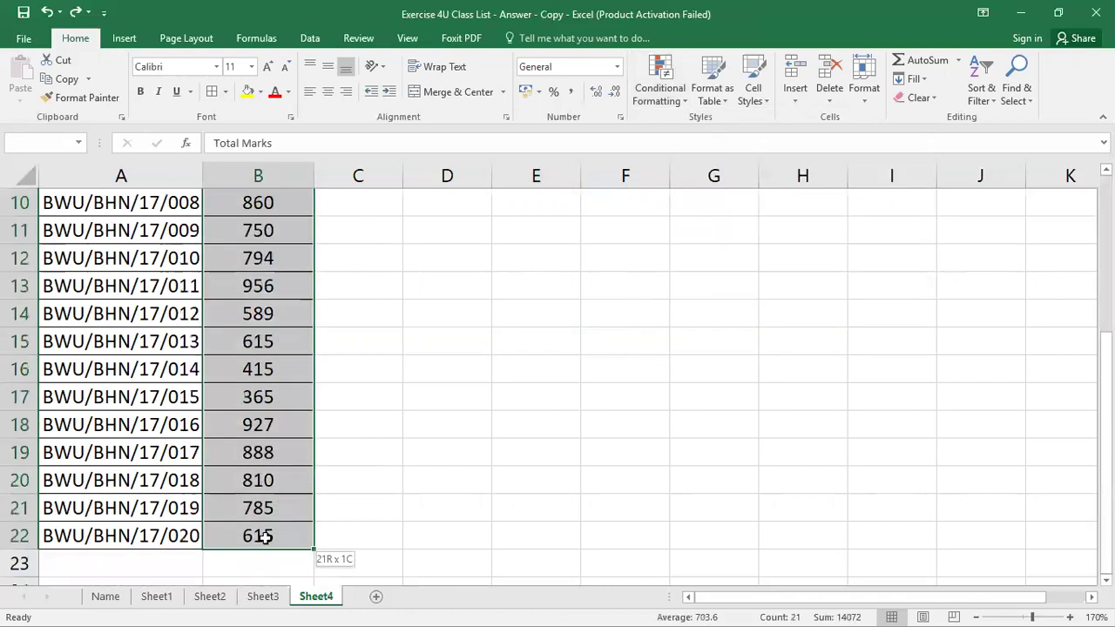
scroll(467, 434, "up", 3)
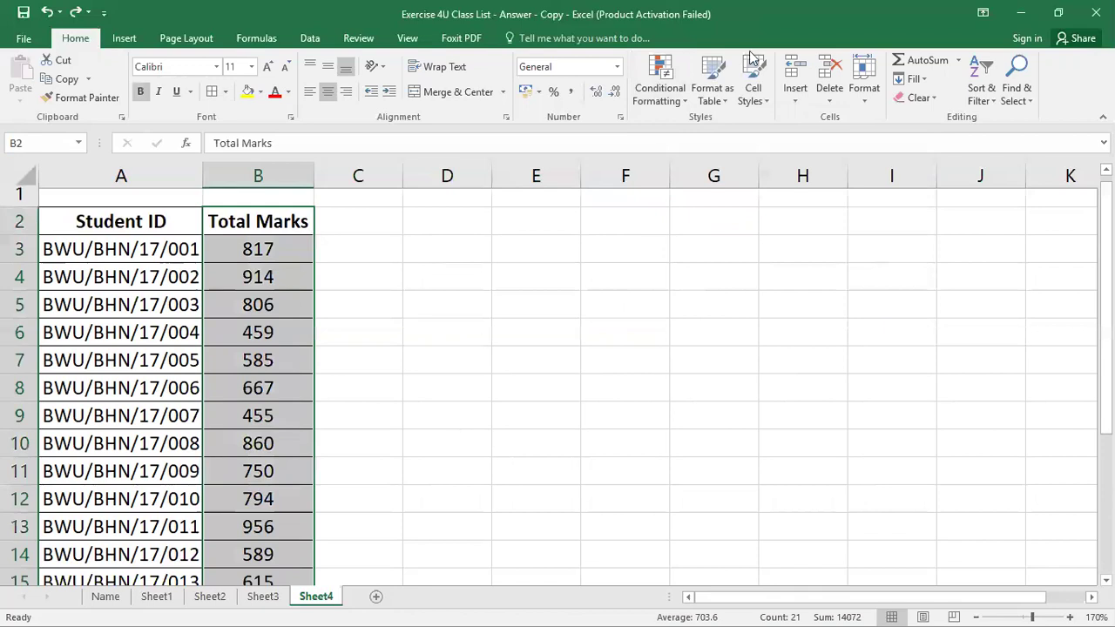
left_click(659, 74)
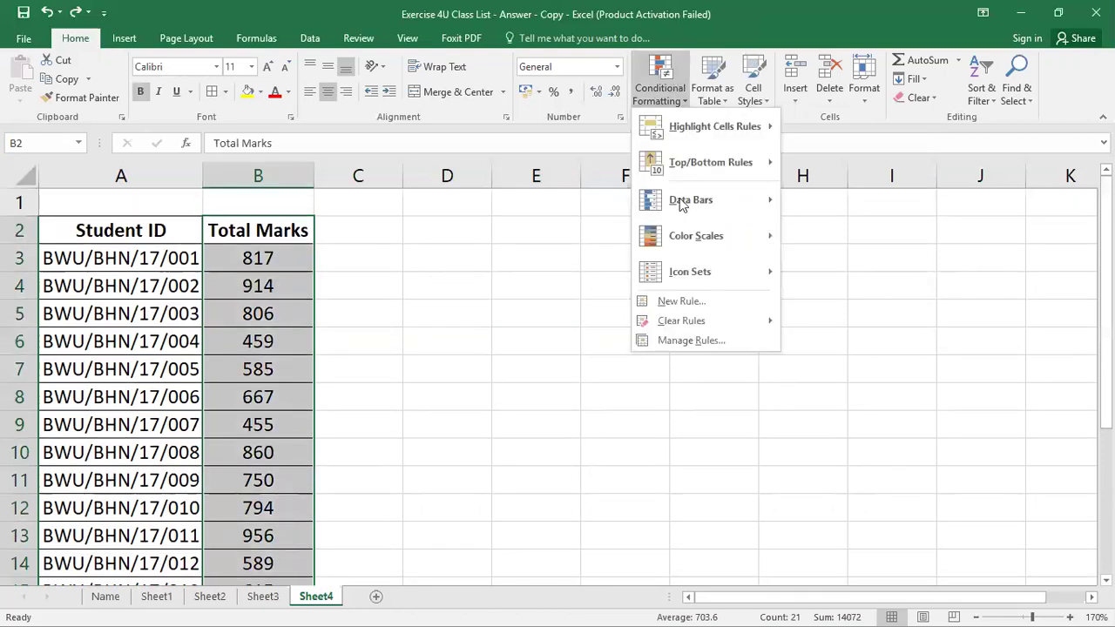
mouse_move(683, 204)
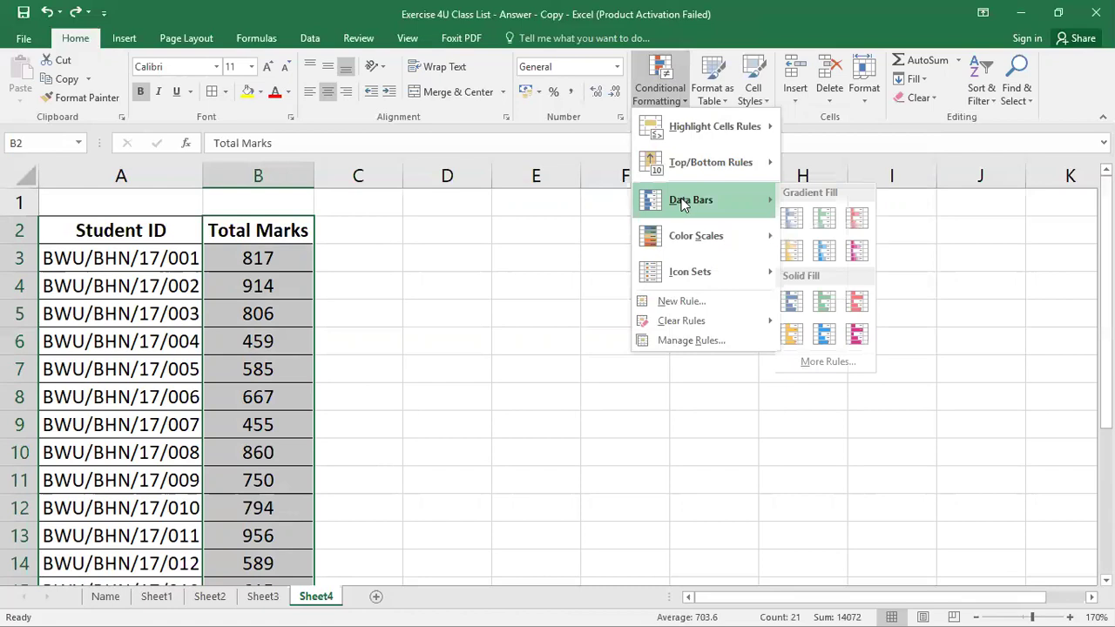
left_click(794, 218)
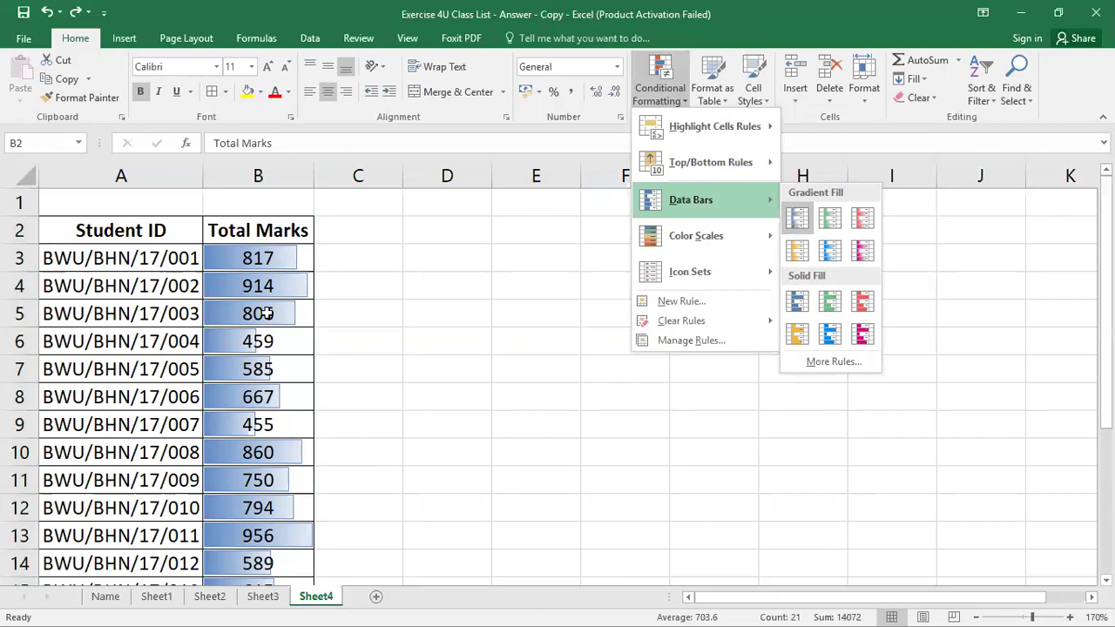
left_click(447, 314)
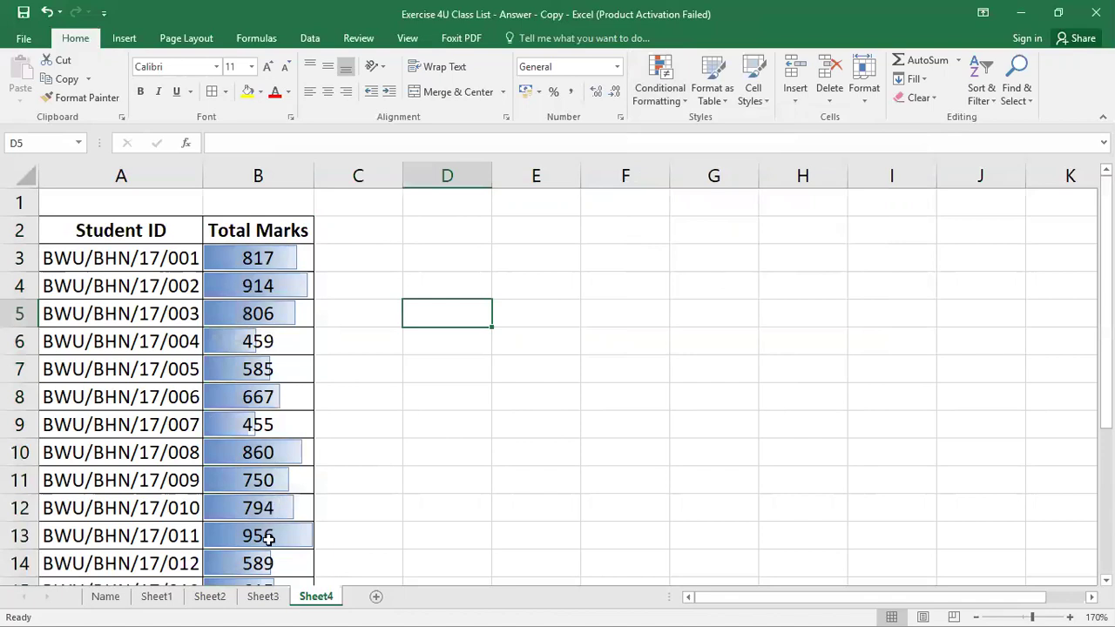
Check the data bars in the Total Marks column down to row 22, and undo them
scroll(274, 369, "down", 2)
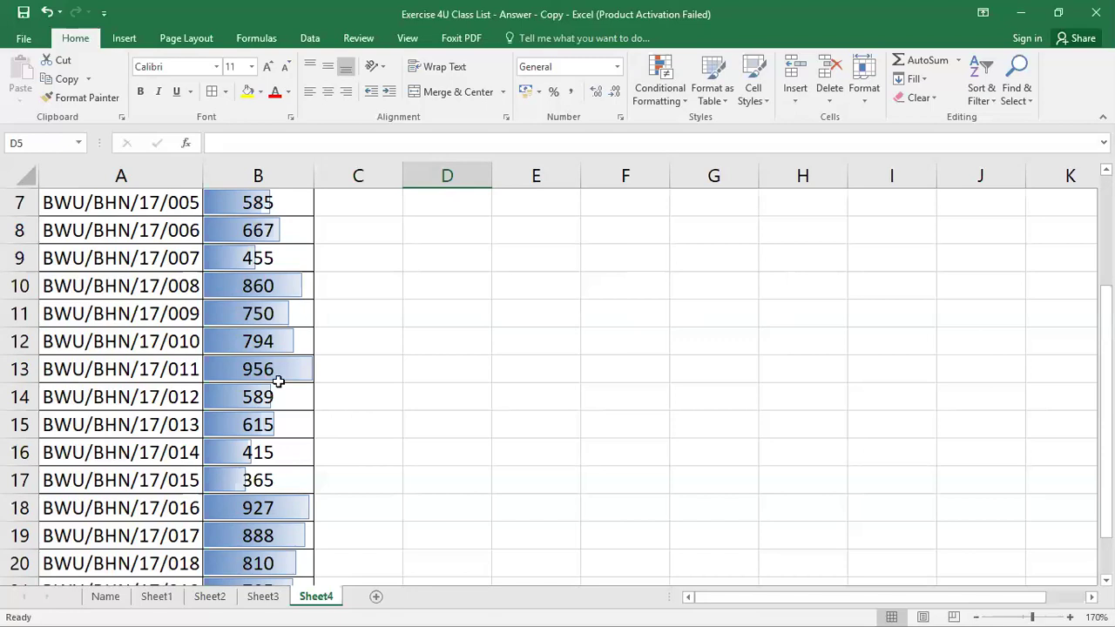
scroll(256, 488, "down", 2)
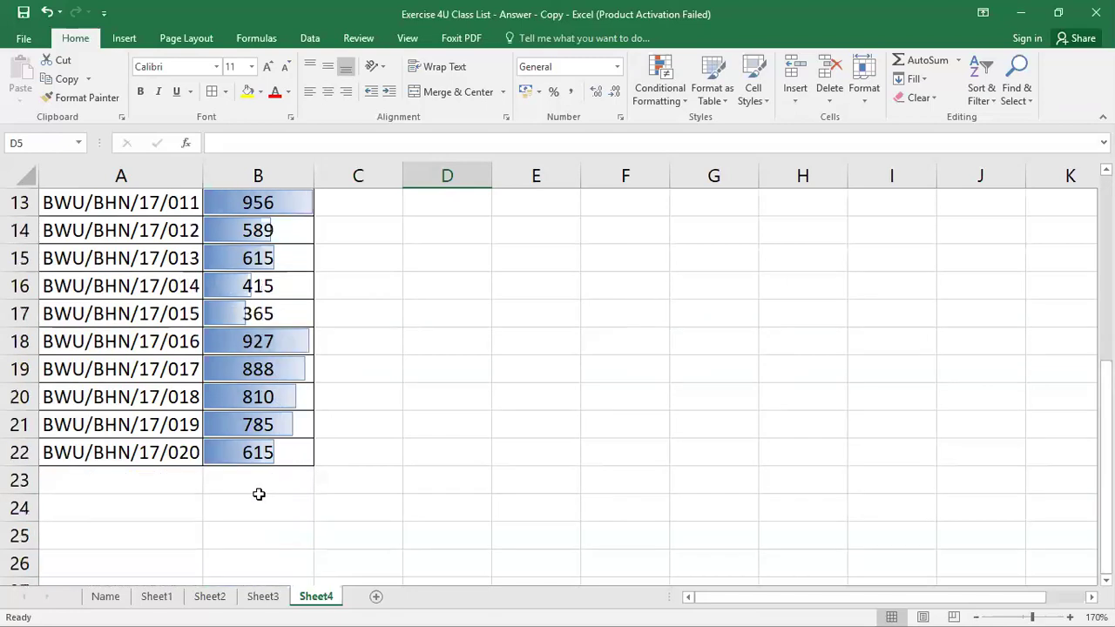
scroll(254, 422, "up", 1)
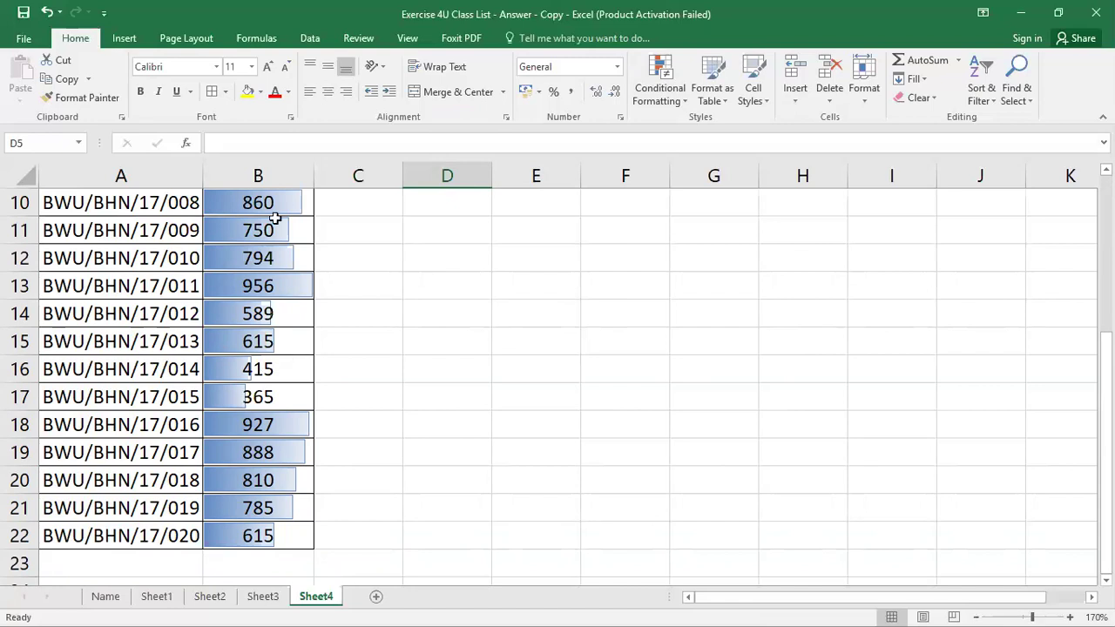
left_click_drag(275, 218, 251, 568)
key("ctrl+z")
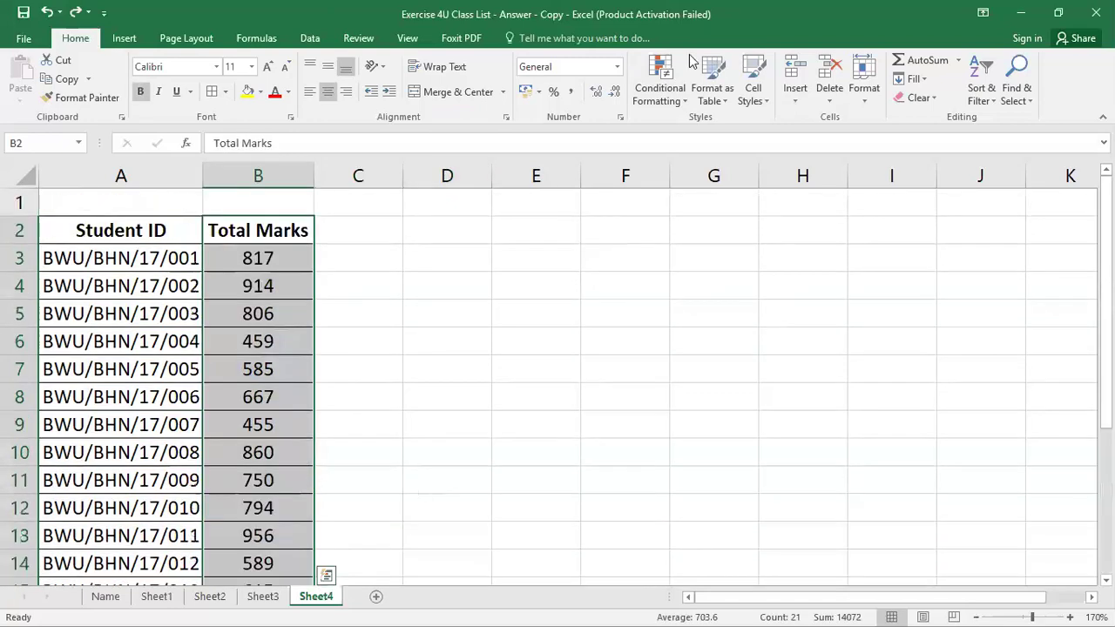
Apply the green-yellow-red color scale to the Total Marks column, and undo it
left_click(660, 71)
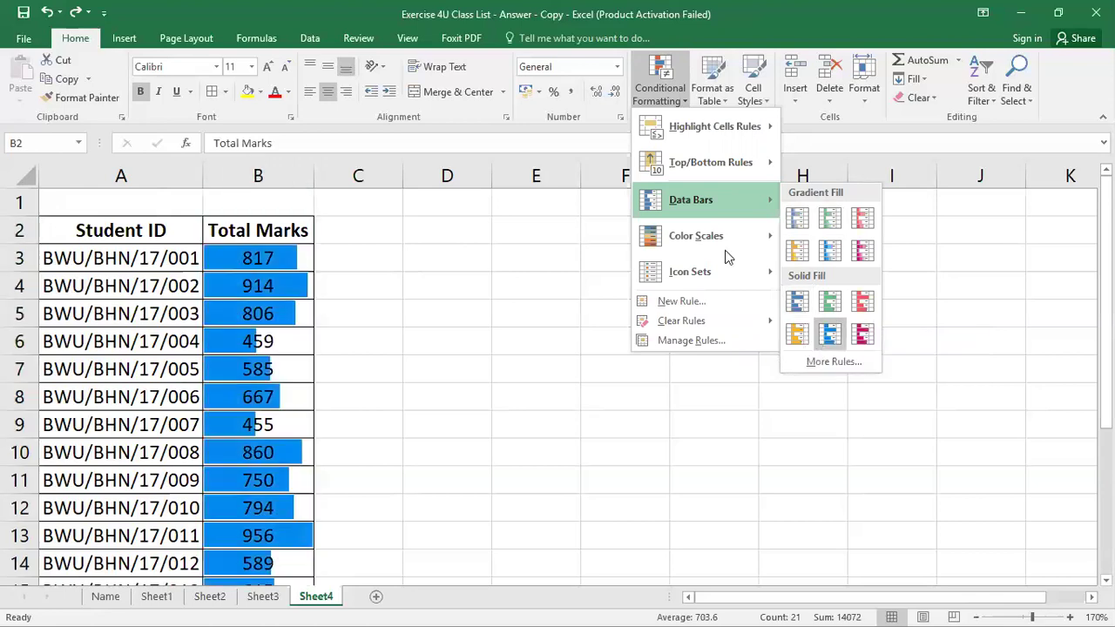
mouse_move(727, 255)
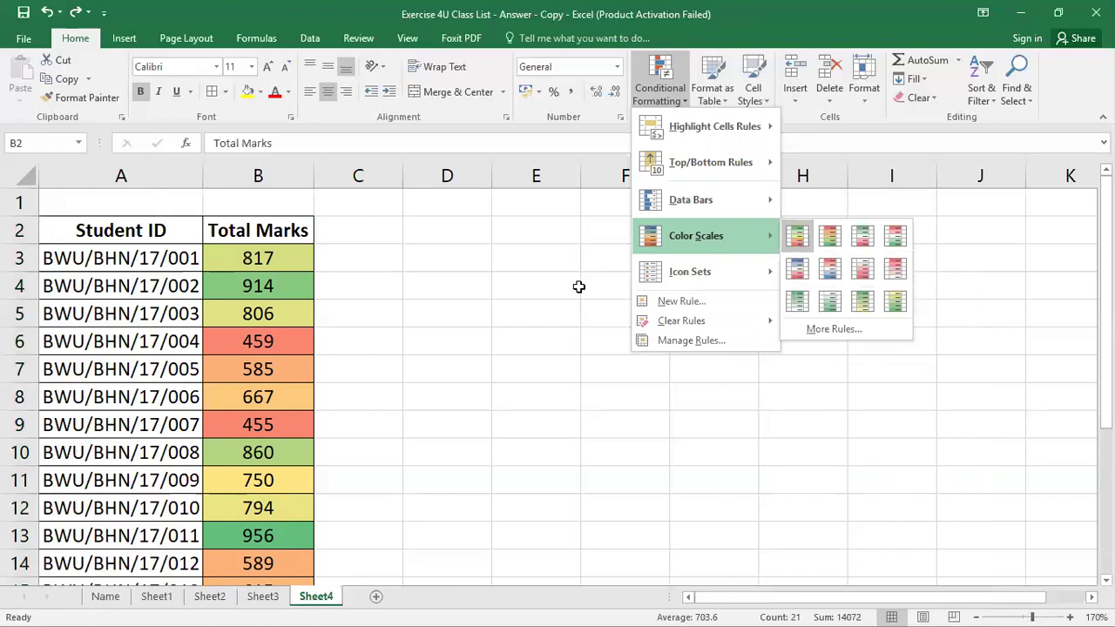
left_click(350, 401)
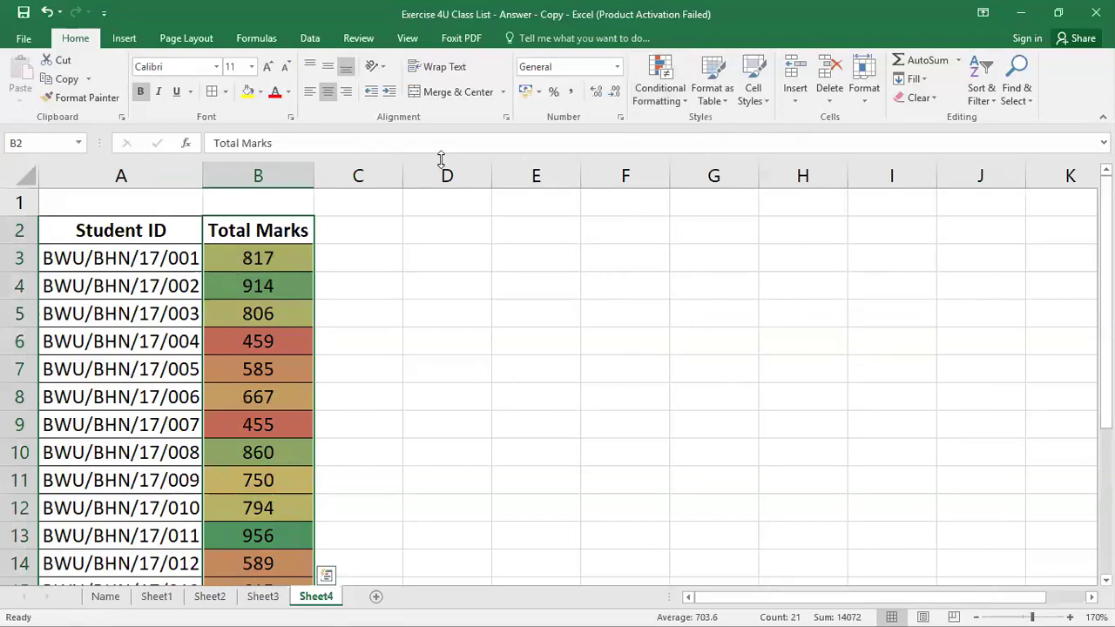
key("ctrl+z")
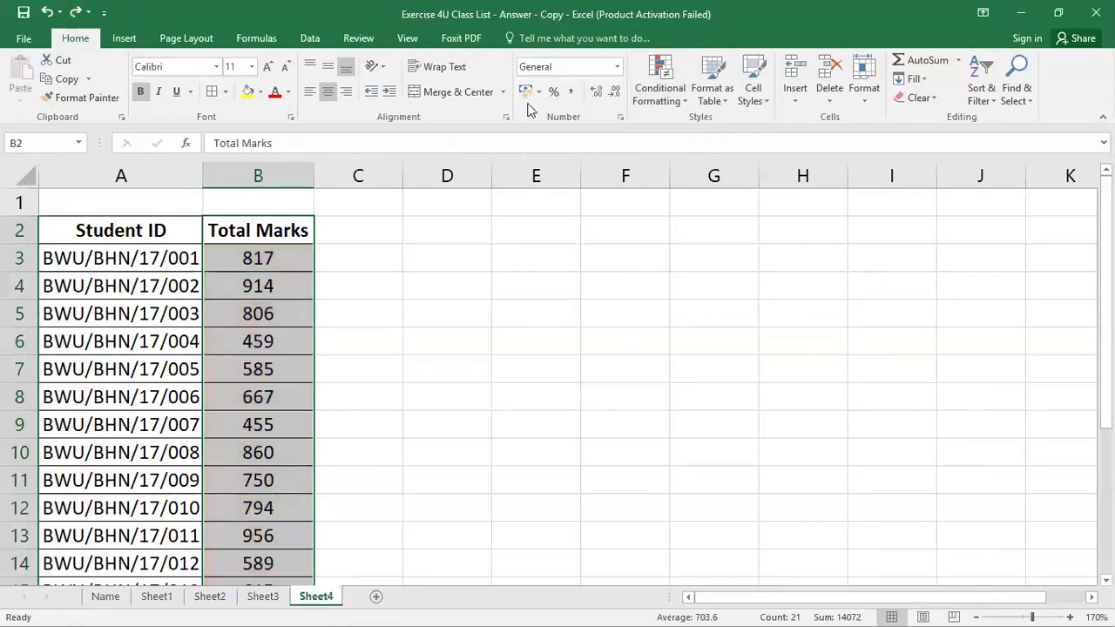
Apply the directional icon set with three colored arrows (green up, yellow sideways, red down) to the Total Marks column
left_click(659, 81)
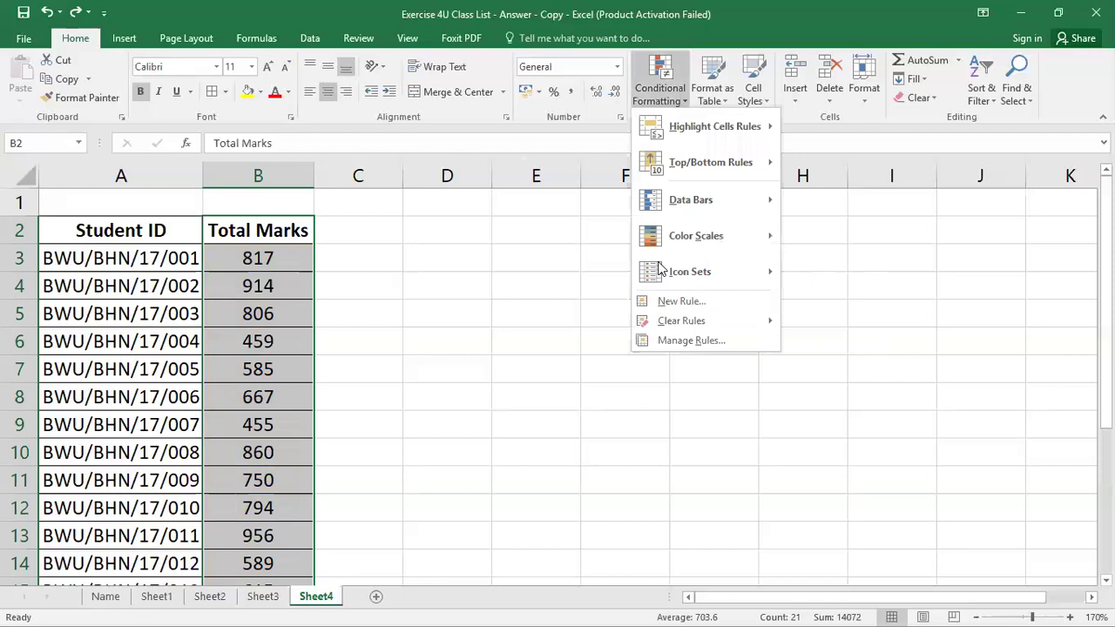
mouse_move(660, 271)
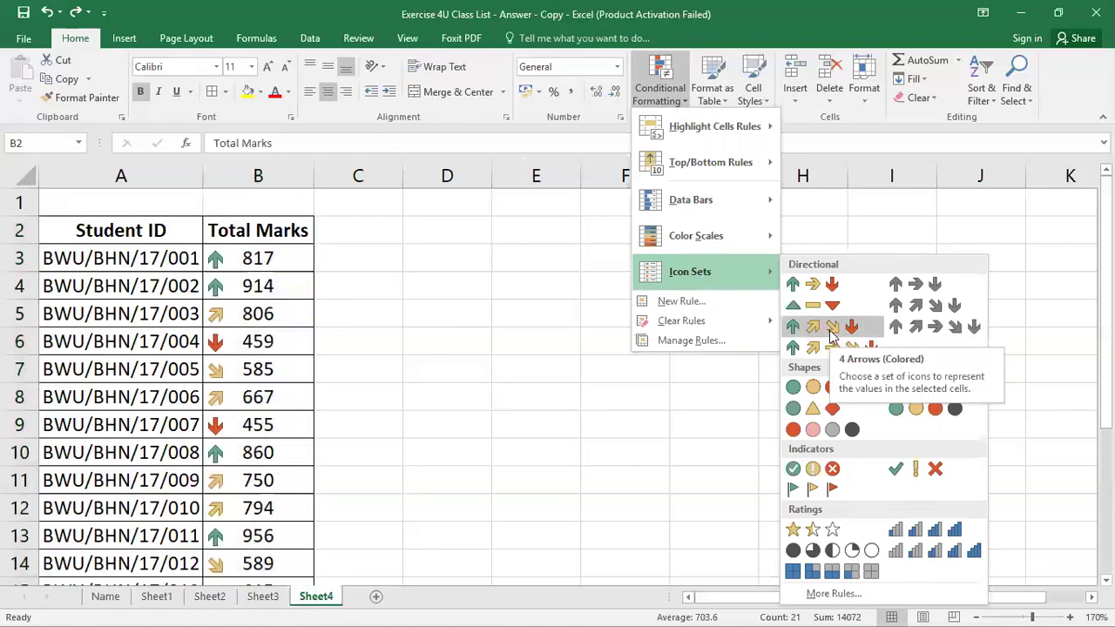
left_click(809, 287)
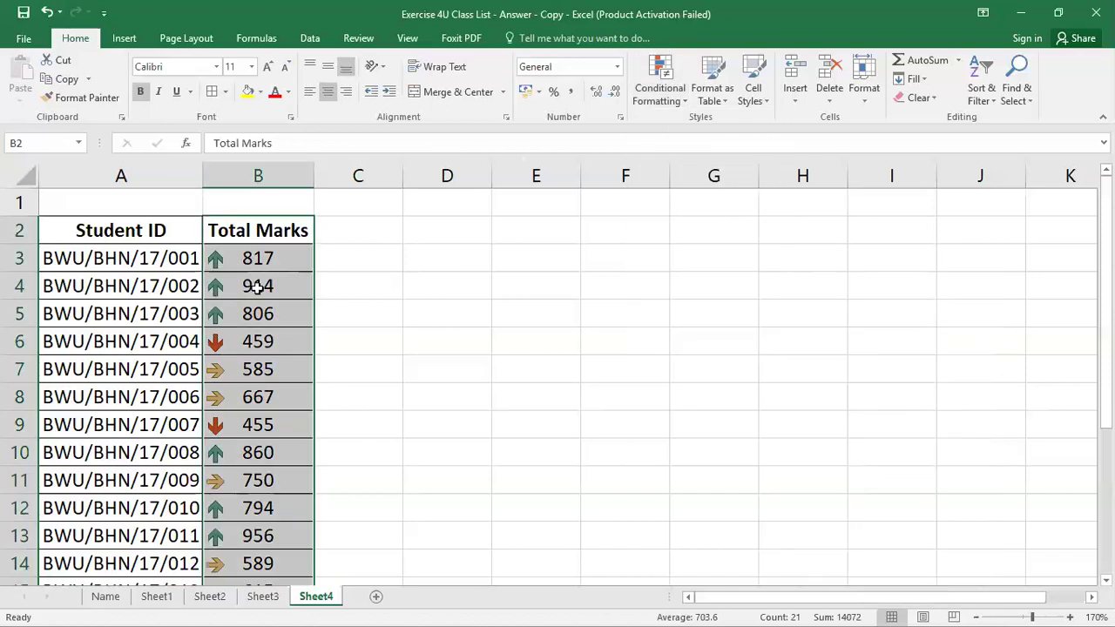
Examine which arrow icon each Total Marks value gets, from B3 down to row 22
left_click(258, 259)
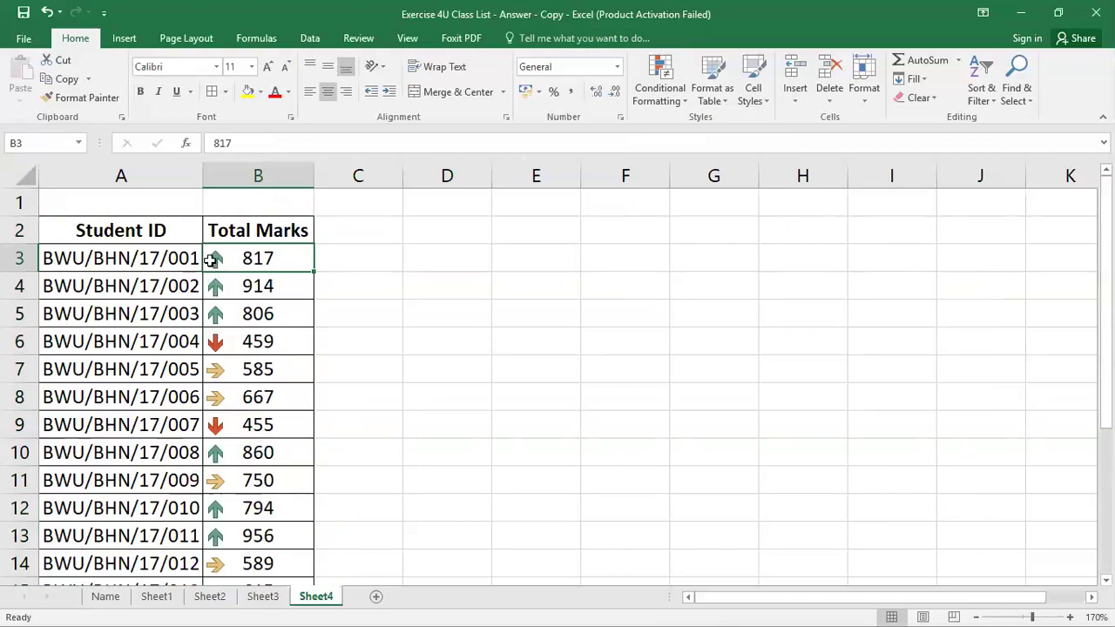
scroll(217, 261, "down", 1)
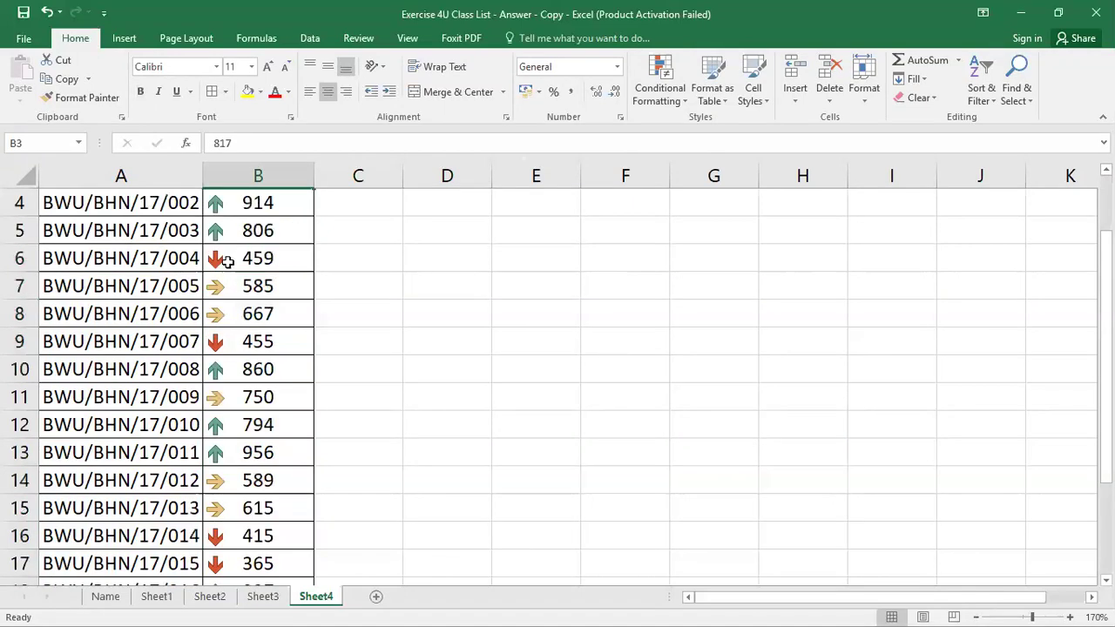
scroll(235, 297, "down", 1)
scroll(265, 342, "up", 1)
scroll(235, 265, "down", 1)
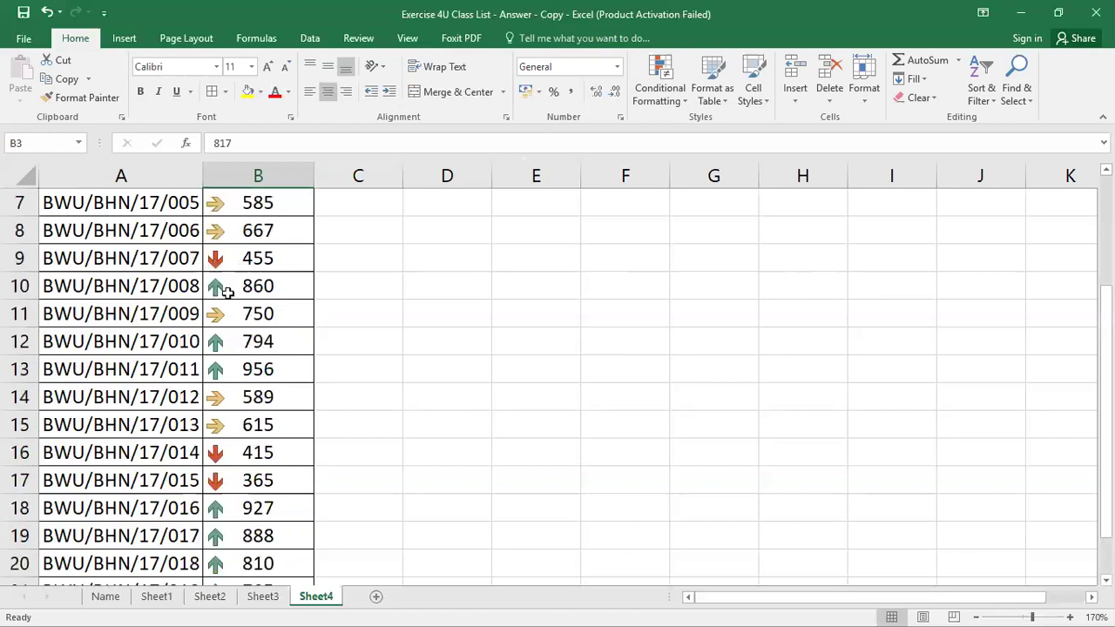
scroll(250, 314, "down", 1)
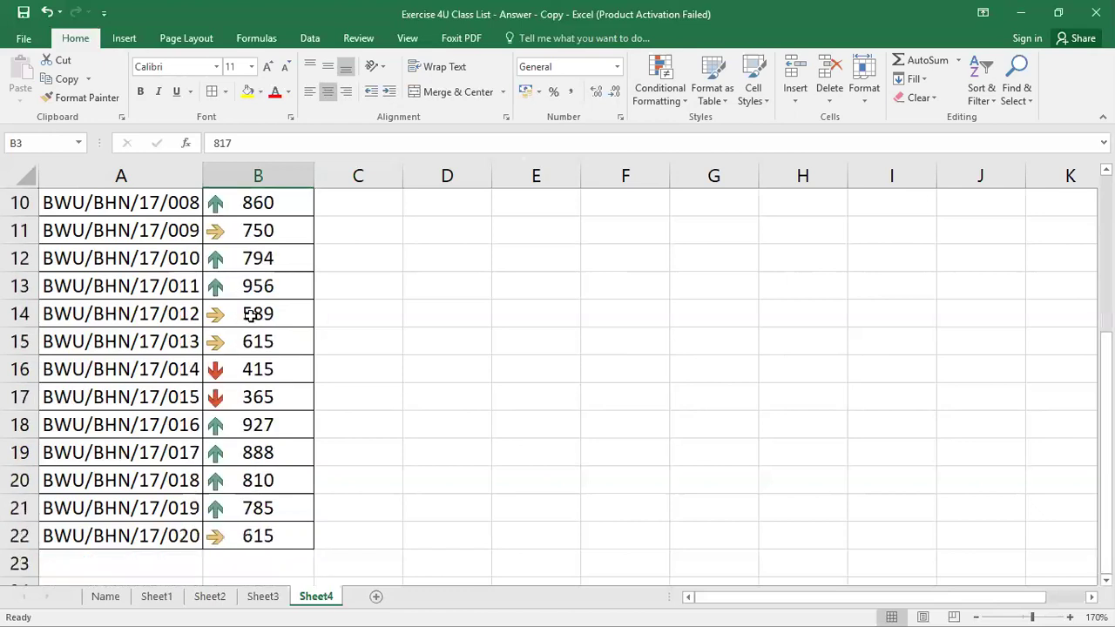
scroll(253, 329, "up", 1)
scroll(233, 295, "up", 1)
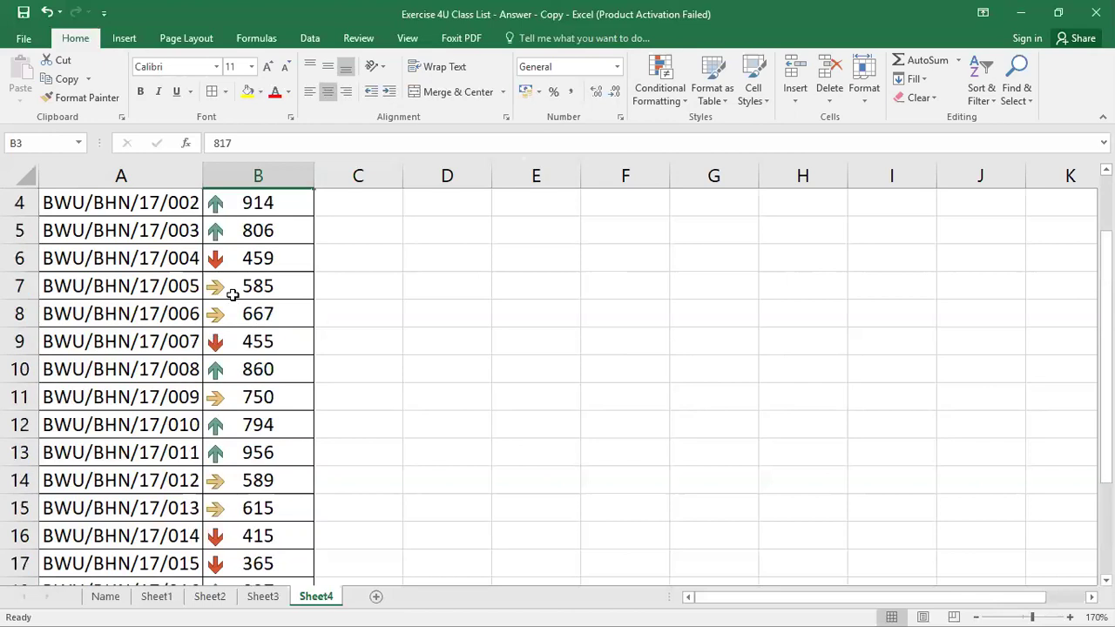
scroll(250, 296, "down", 1)
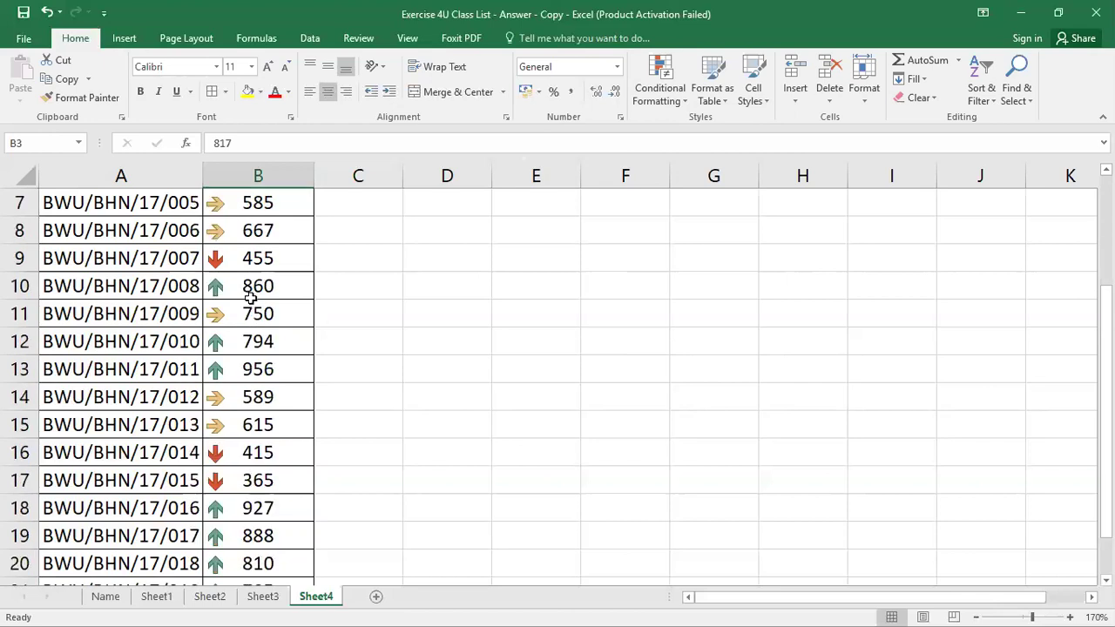
scroll(279, 483, "down", 1)
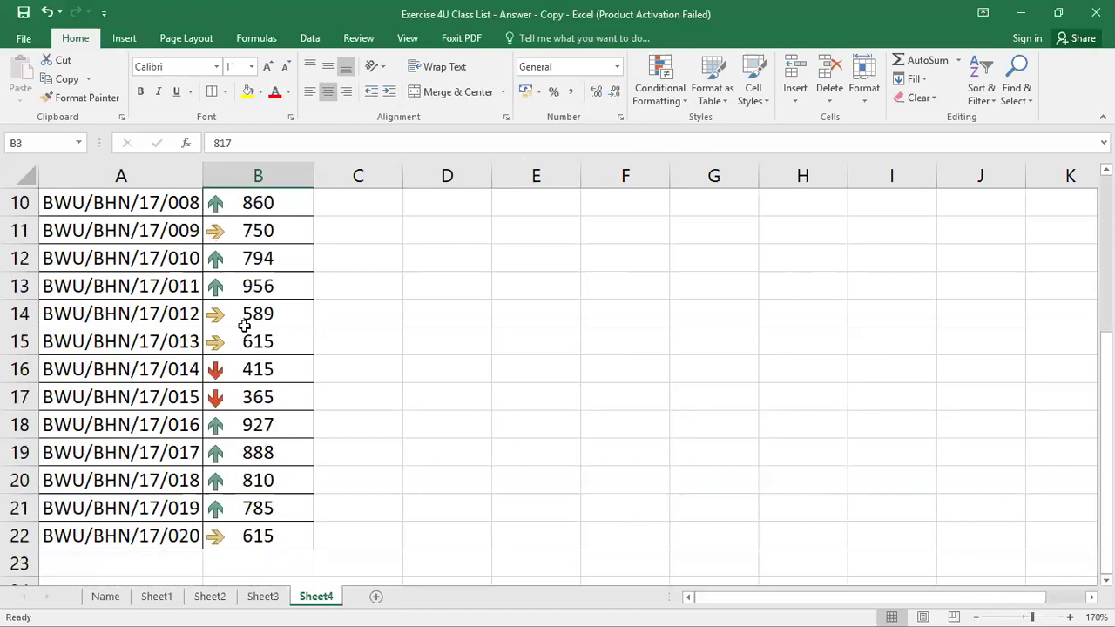
scroll(231, 279, "up", 1)
scroll(216, 315, "up", 1)
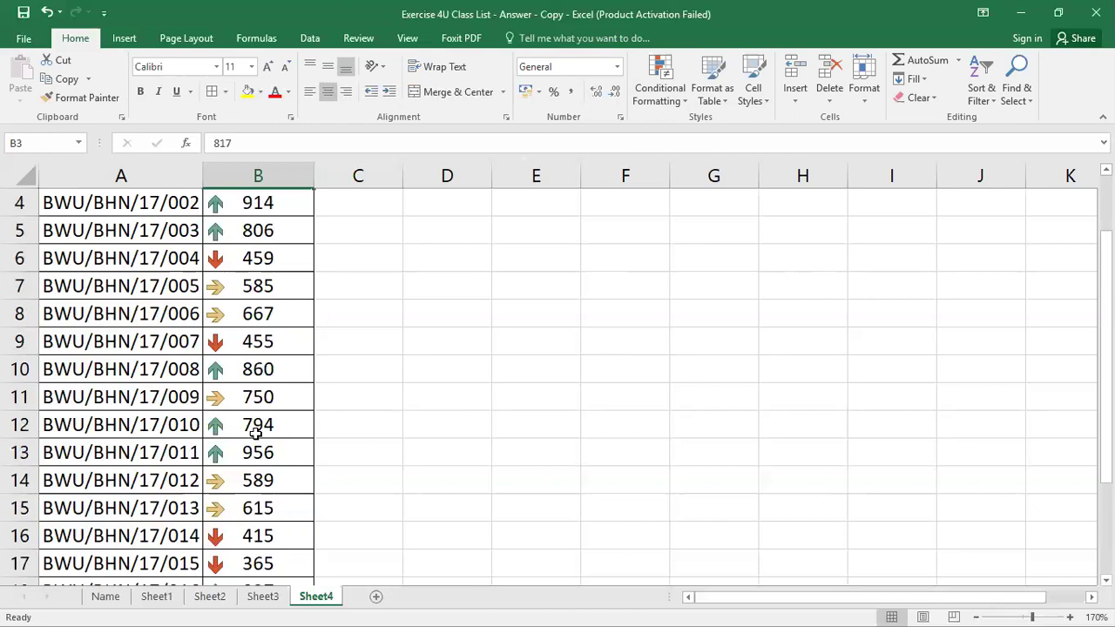
scroll(268, 260, "up", 1)
Add filter controls to the Student ID and Total Marks headers
left_click(277, 228)
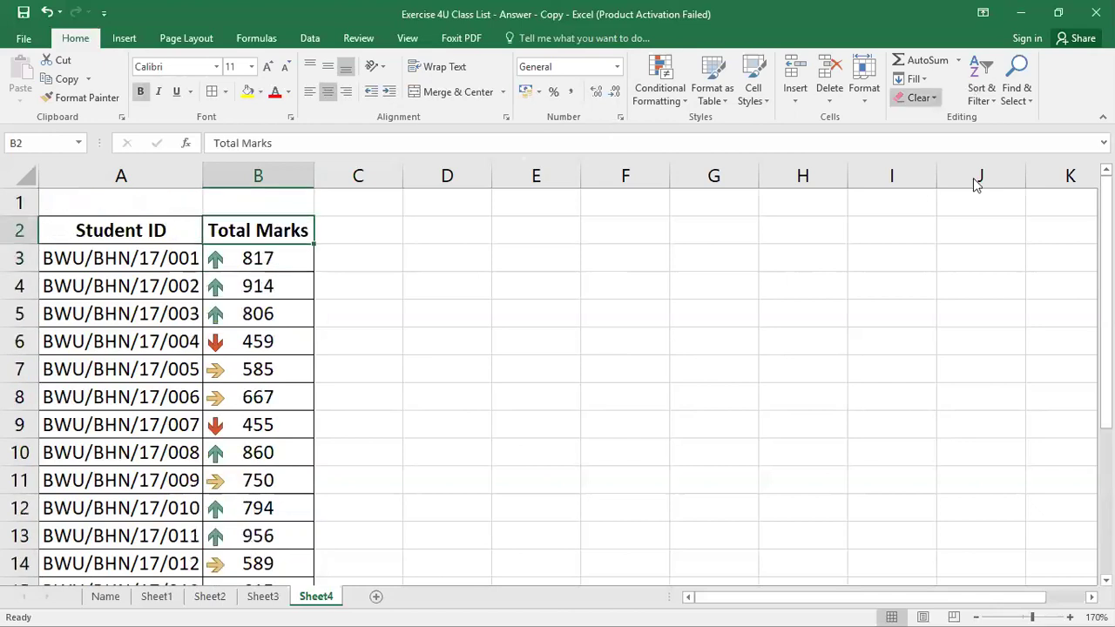
left_click(982, 87)
left_click(999, 177)
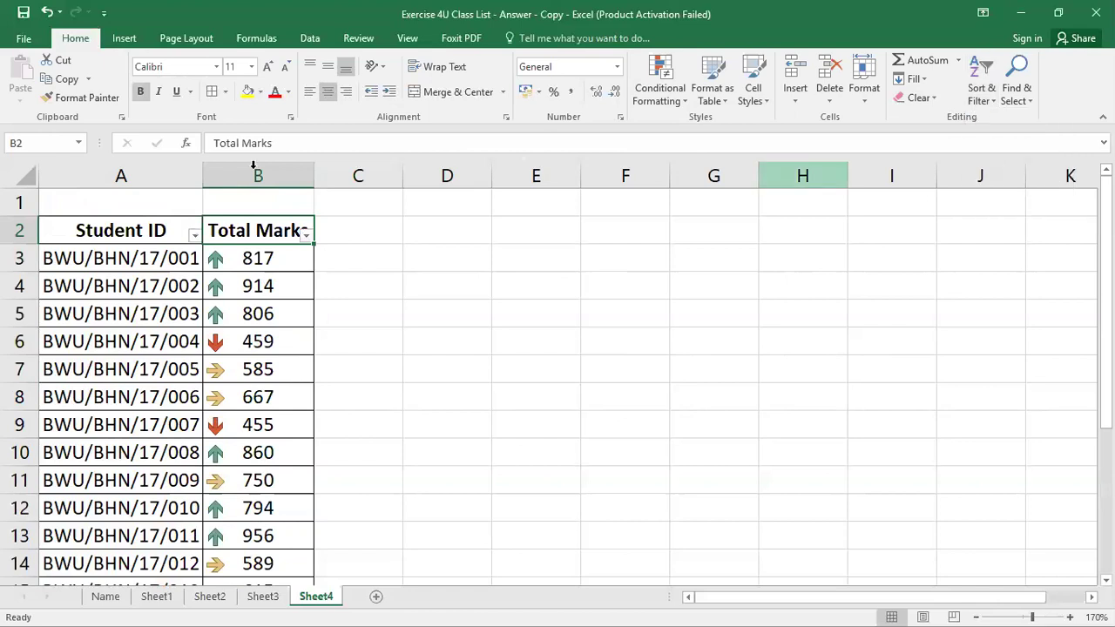
Set up a custom sort by Total Marks on Cell Icon, with the green up arrow On Top
left_click(308, 41)
left_click(361, 70)
left_click(756, 128)
left_click(696, 155)
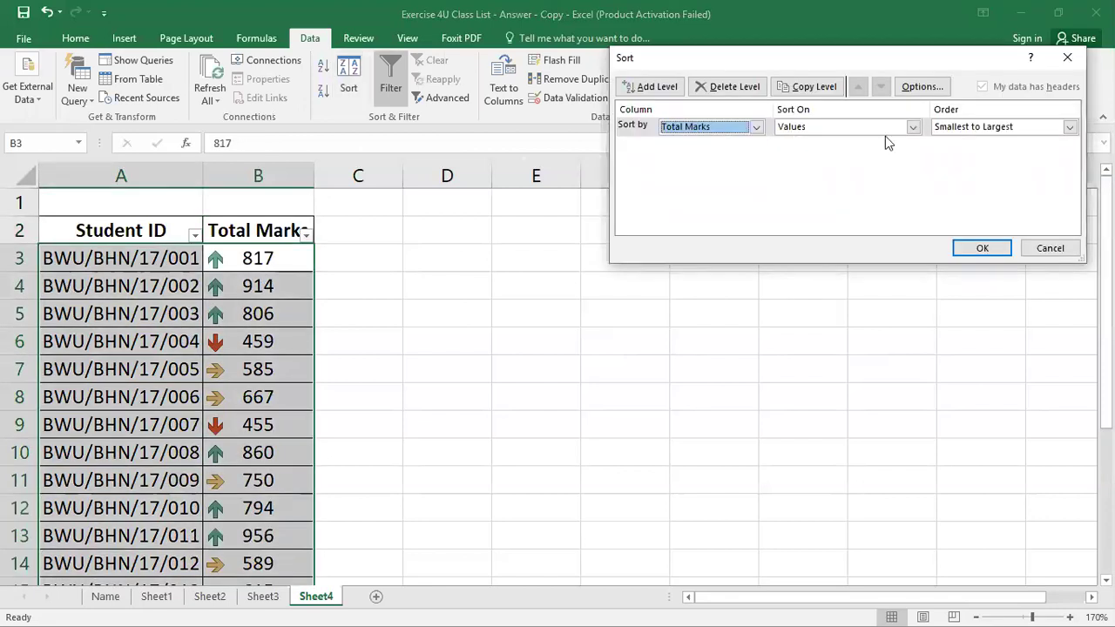
left_click(911, 129)
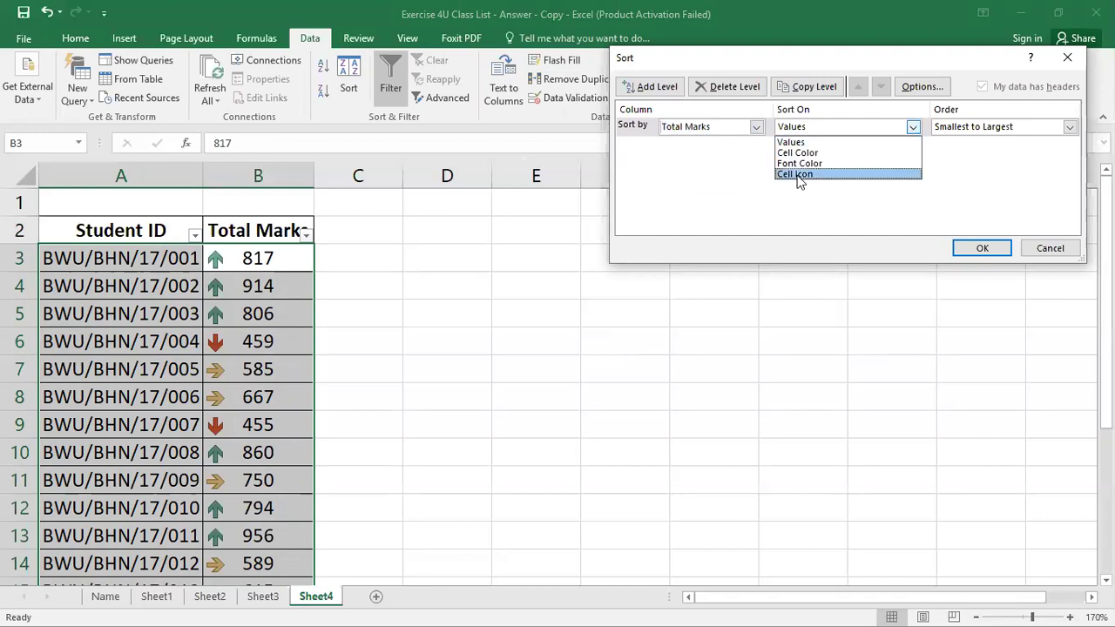
left_click(799, 174)
left_click(990, 128)
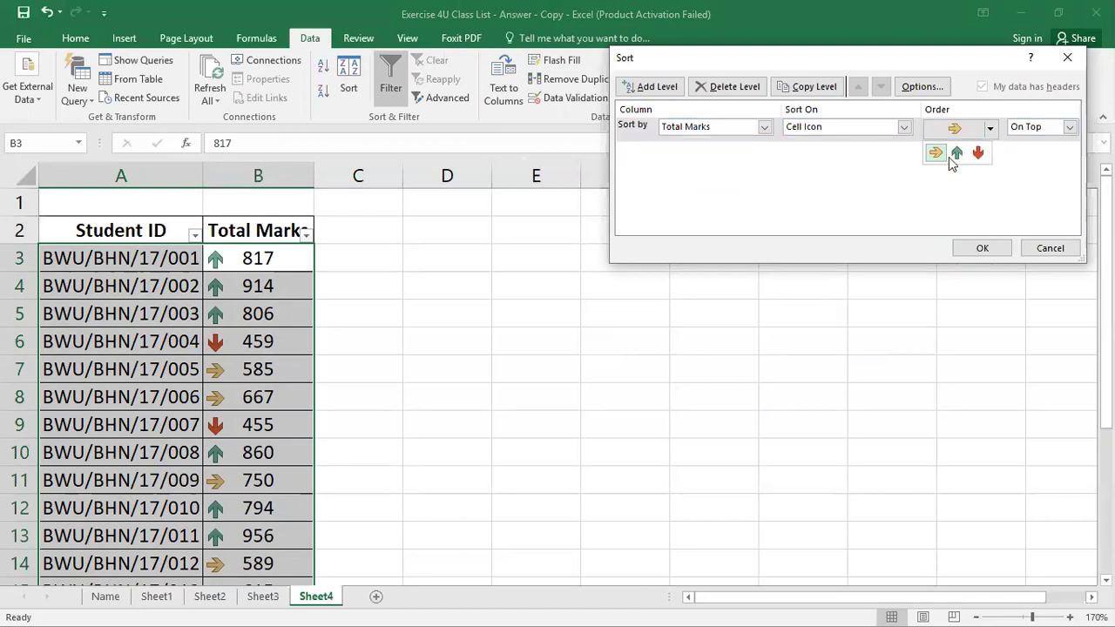
left_click(957, 154)
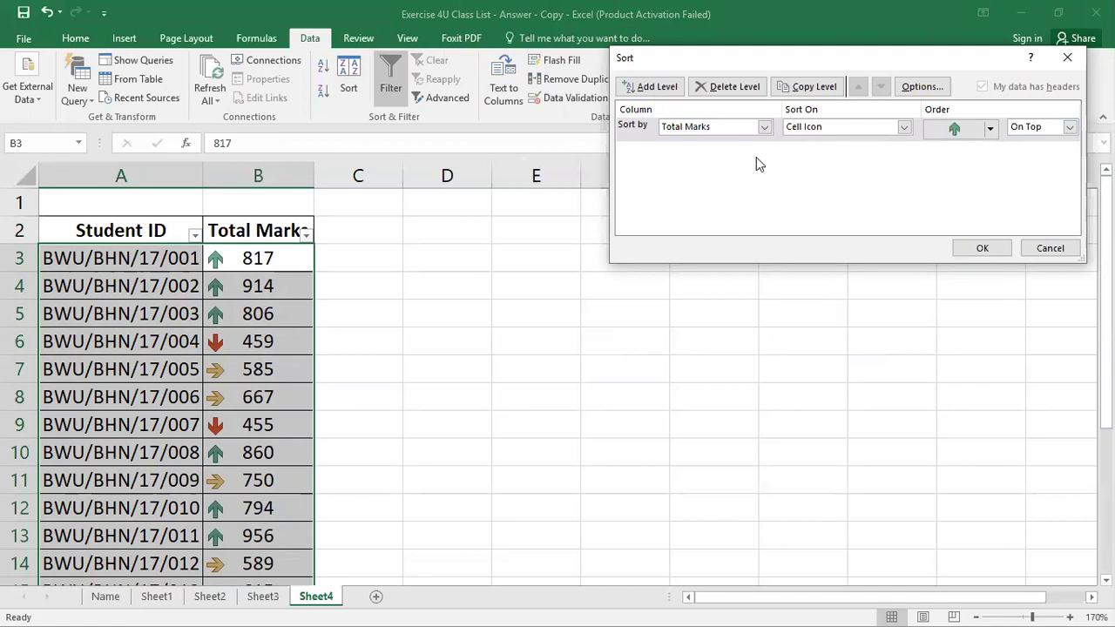
Add a second sort level by Total Marks on Cell Icon, with the yellow sideways arrow On Top
left_click(655, 87)
left_click(691, 152)
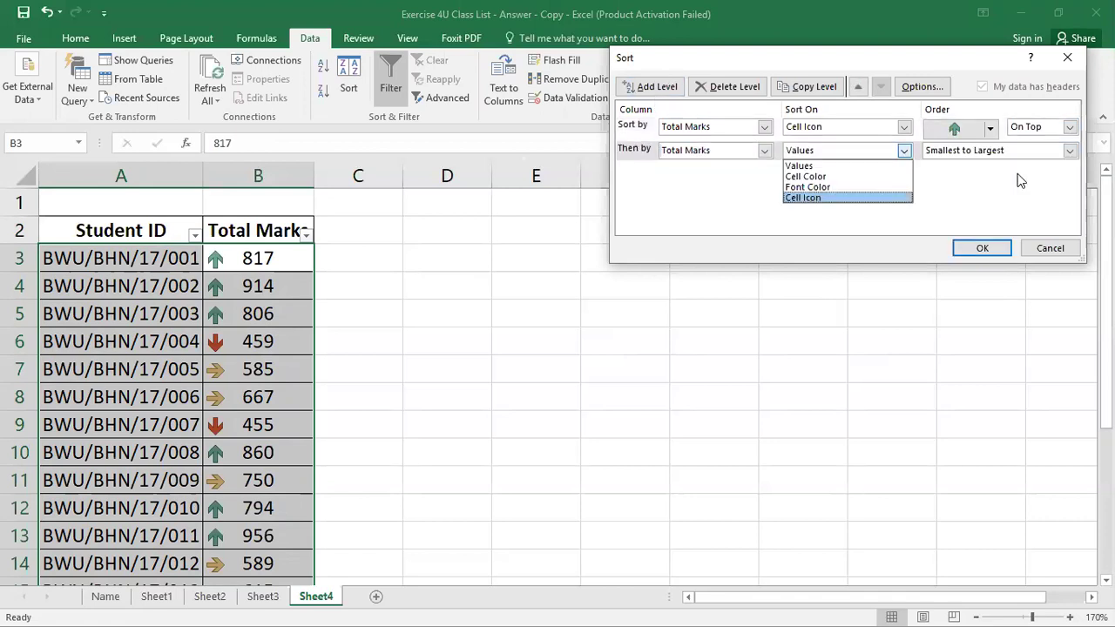
left_click(858, 197)
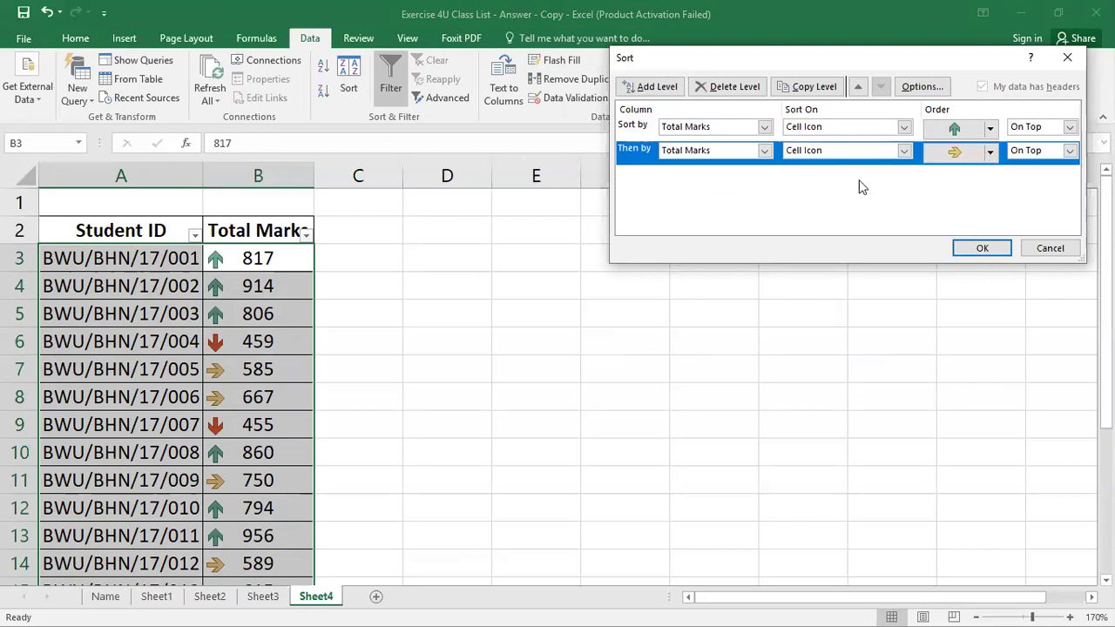
Add a third sort level by Total Marks on Cell Icon, with the red down arrow On Top, and apply the sort
left_click(650, 88)
left_click(742, 177)
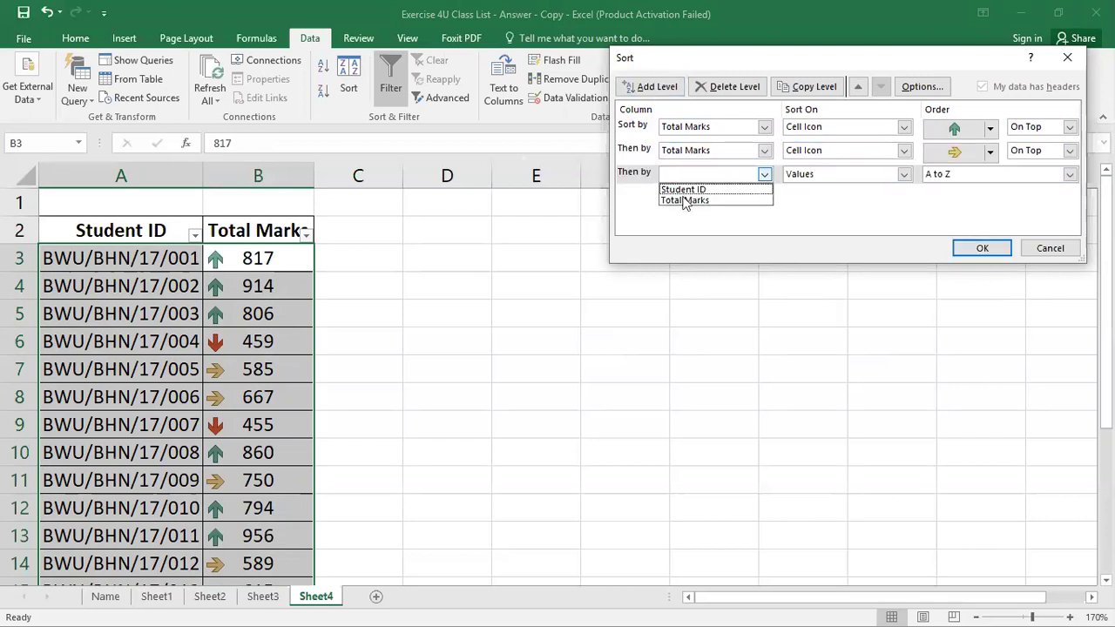
left_click(697, 200)
left_click(898, 177)
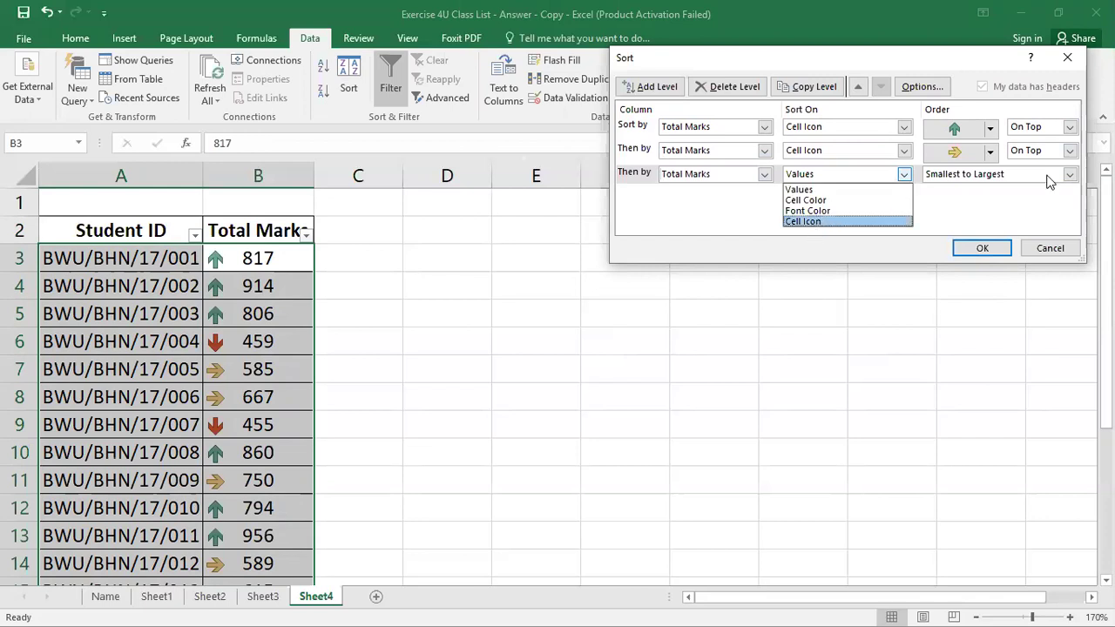
left_click(987, 178)
left_click(988, 177)
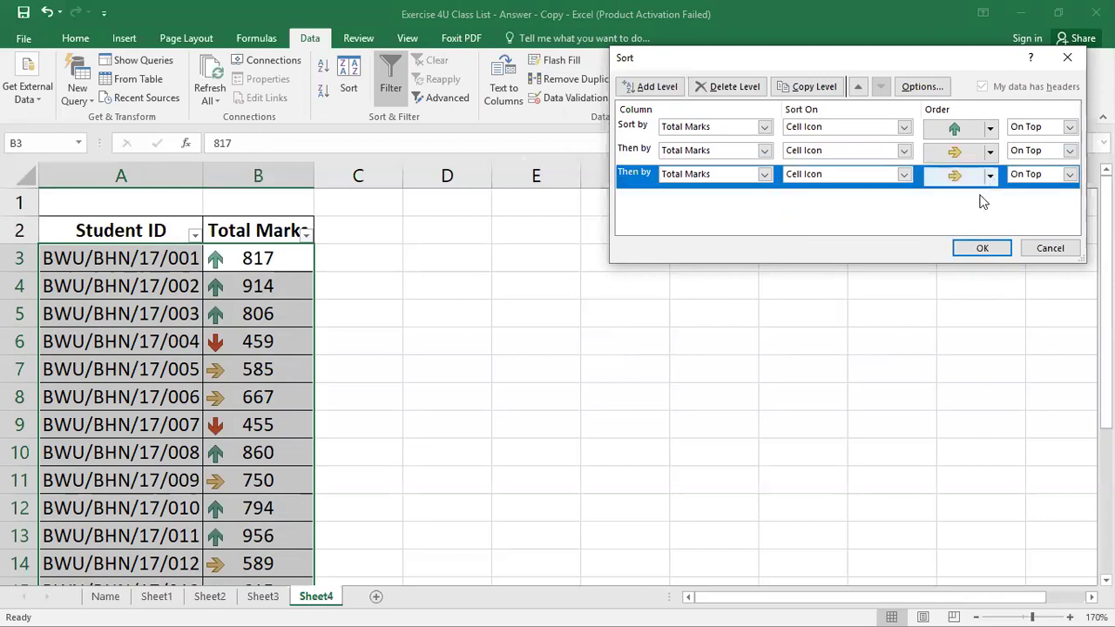
left_click(979, 201)
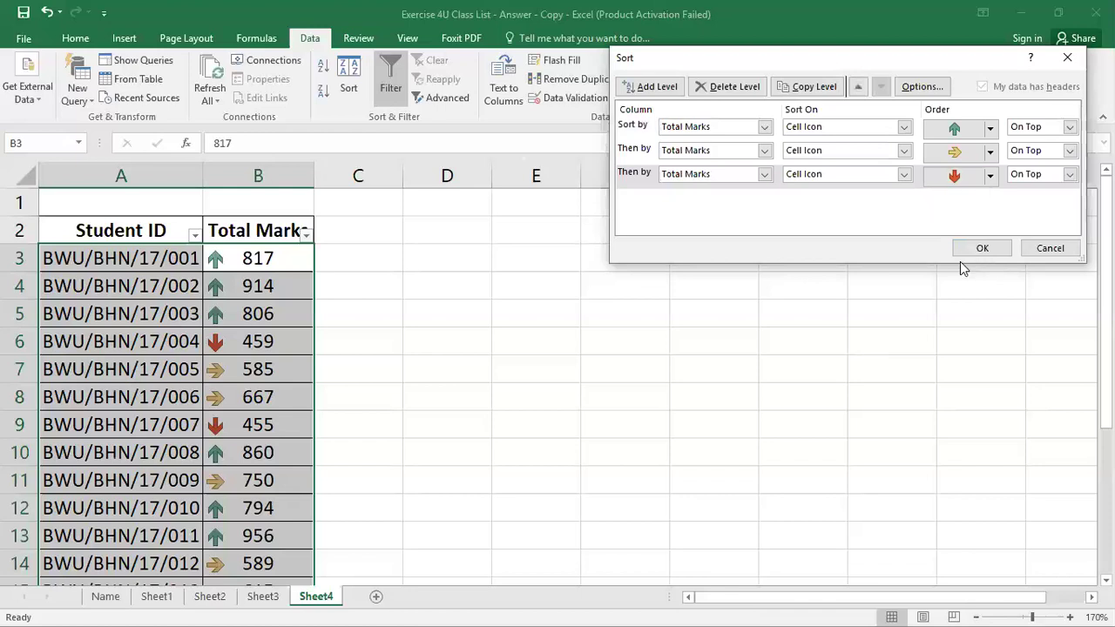
left_click(981, 250)
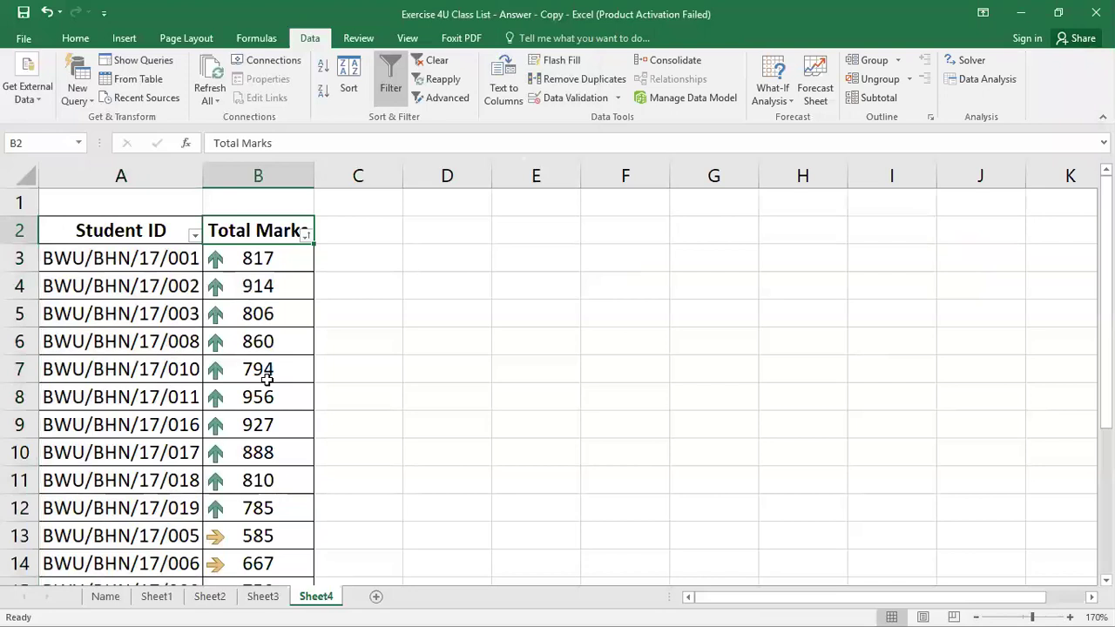
scroll(267, 380, "down", 5)
scroll(266, 380, "up", 4)
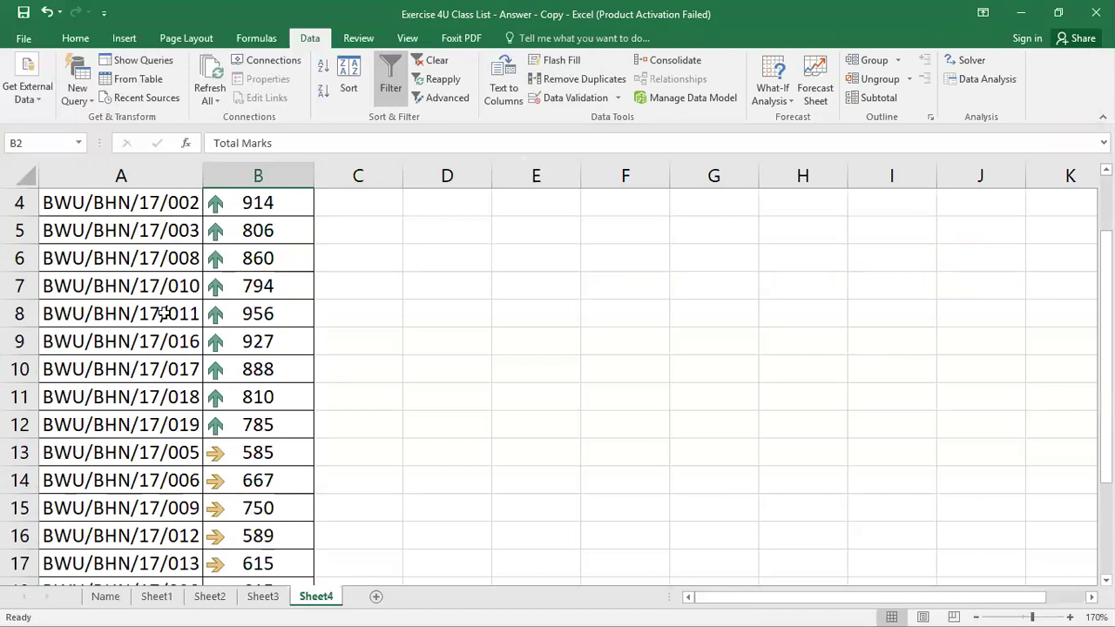
scroll(198, 504, "up", 1)
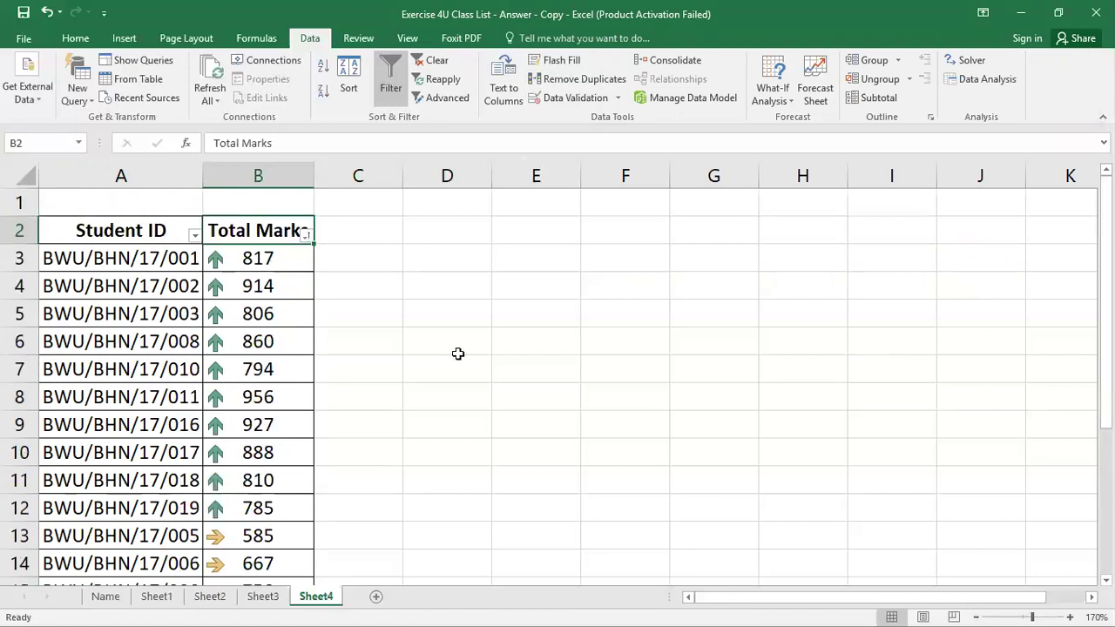
Undo the icon sort, the header filter controls and the arrow icon set on Total Marks
key("ctrl+z")
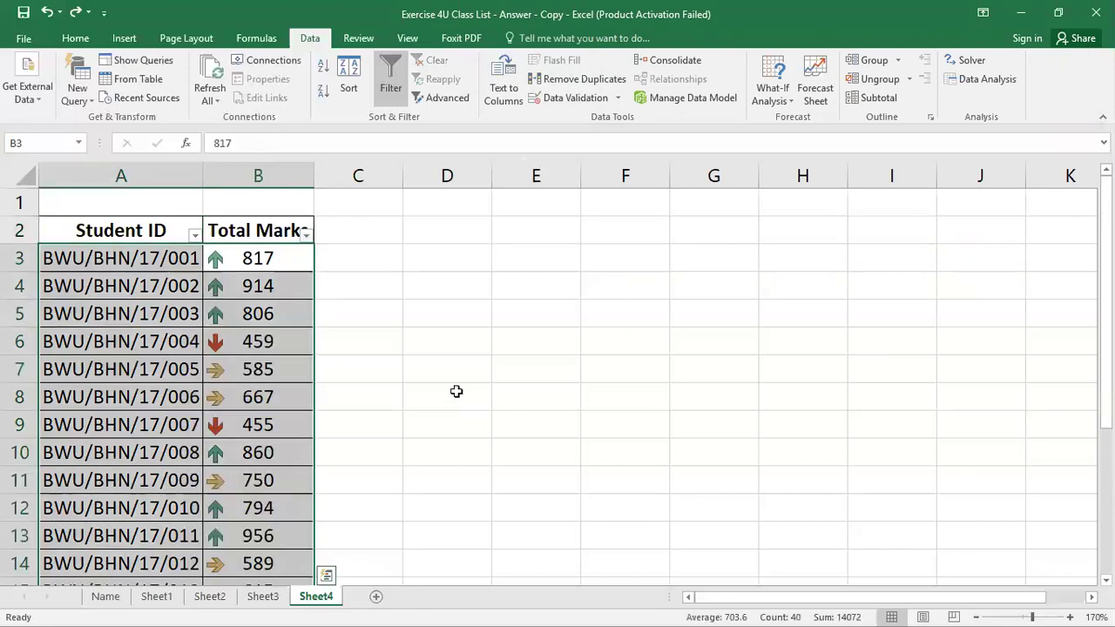
key("ctrl+z")
key("ctrl+z")
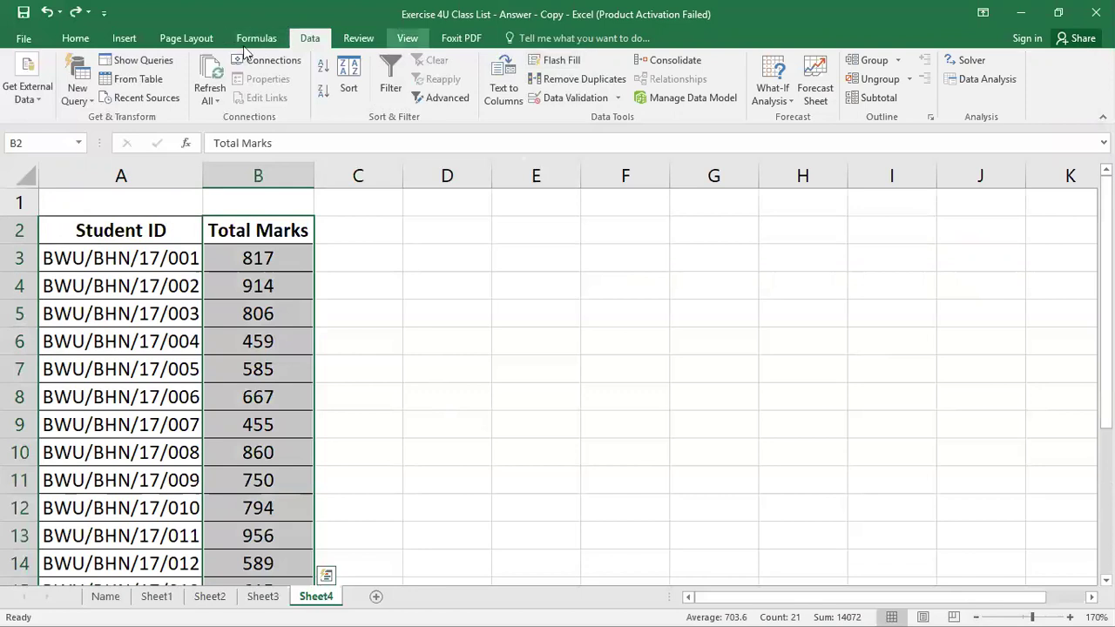
left_click(76, 40)
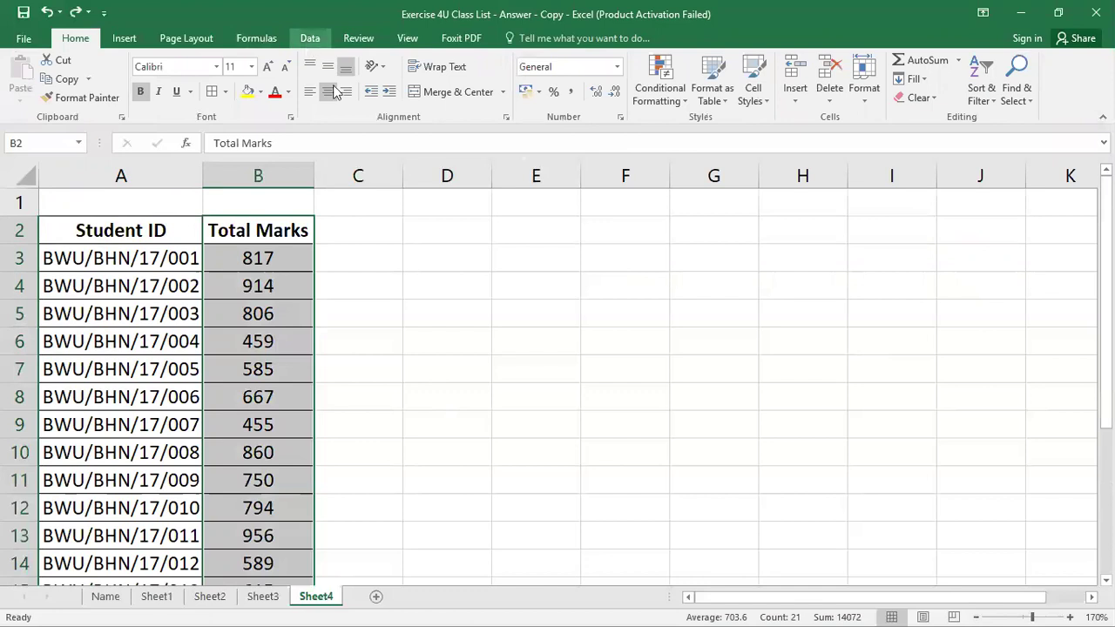
left_click(306, 40)
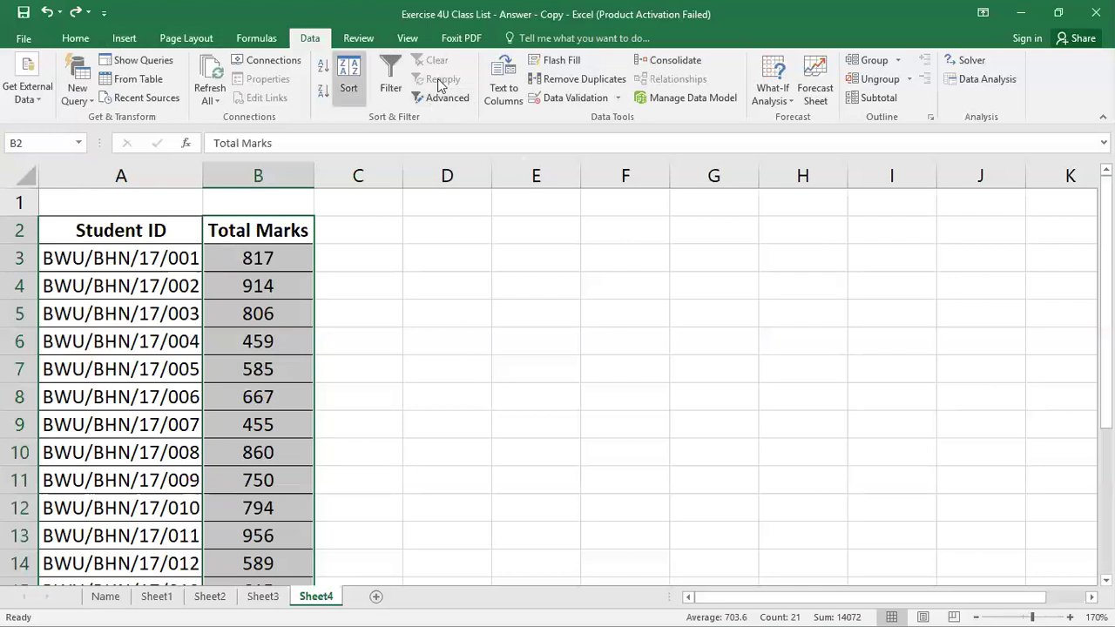
left_click(353, 76)
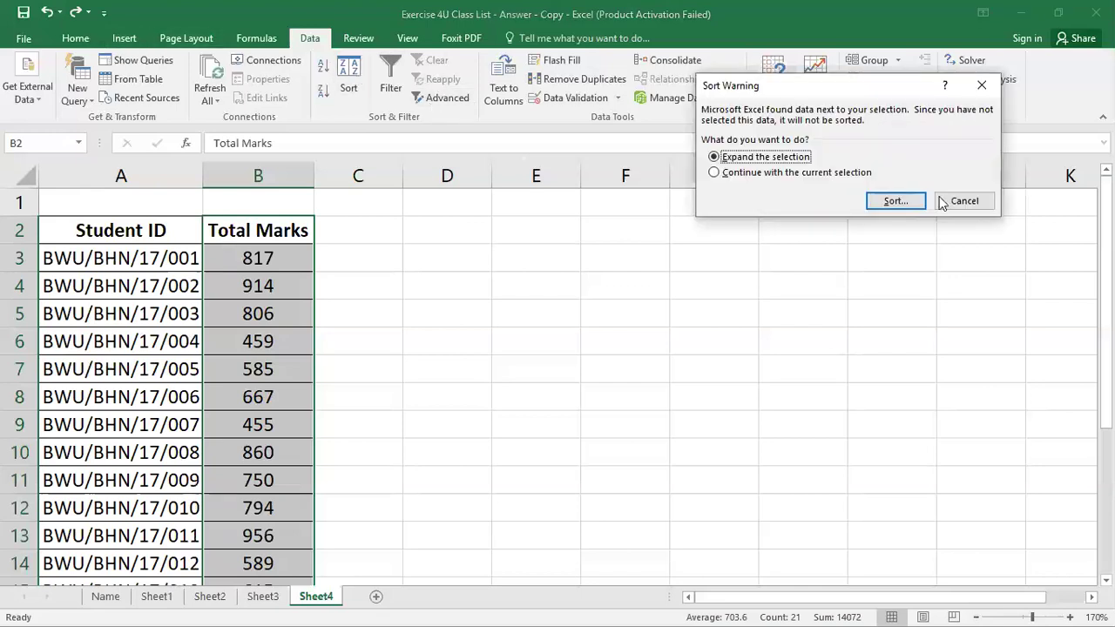
left_click(958, 200)
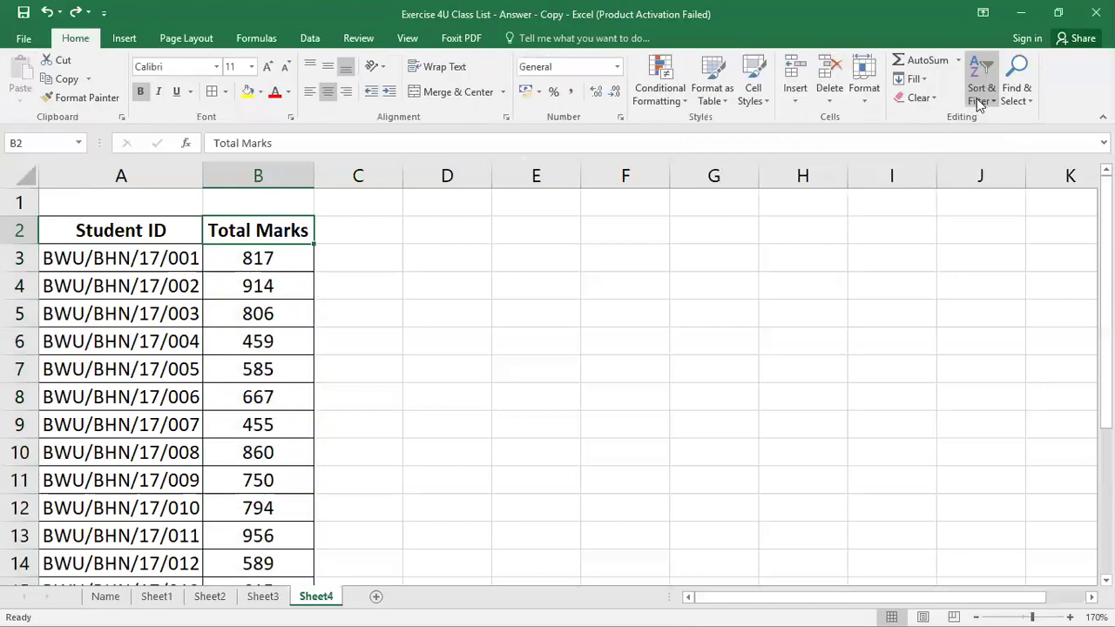
Add filter controls to the header row and check the order options offered in the custom sort
left_click(981, 94)
left_click(995, 185)
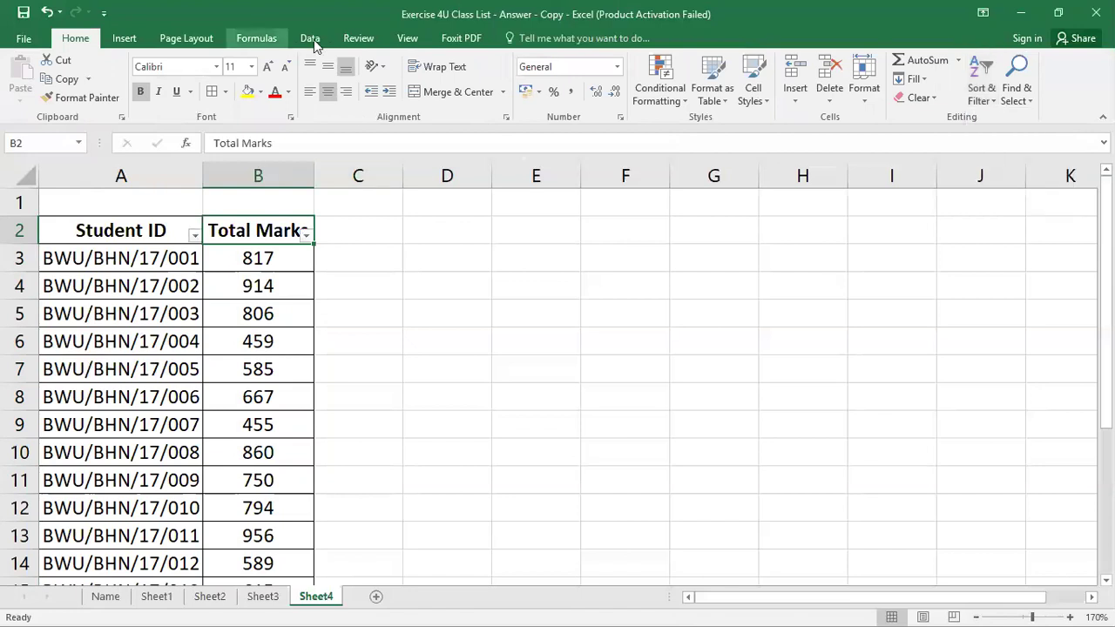
left_click(310, 38)
left_click(349, 77)
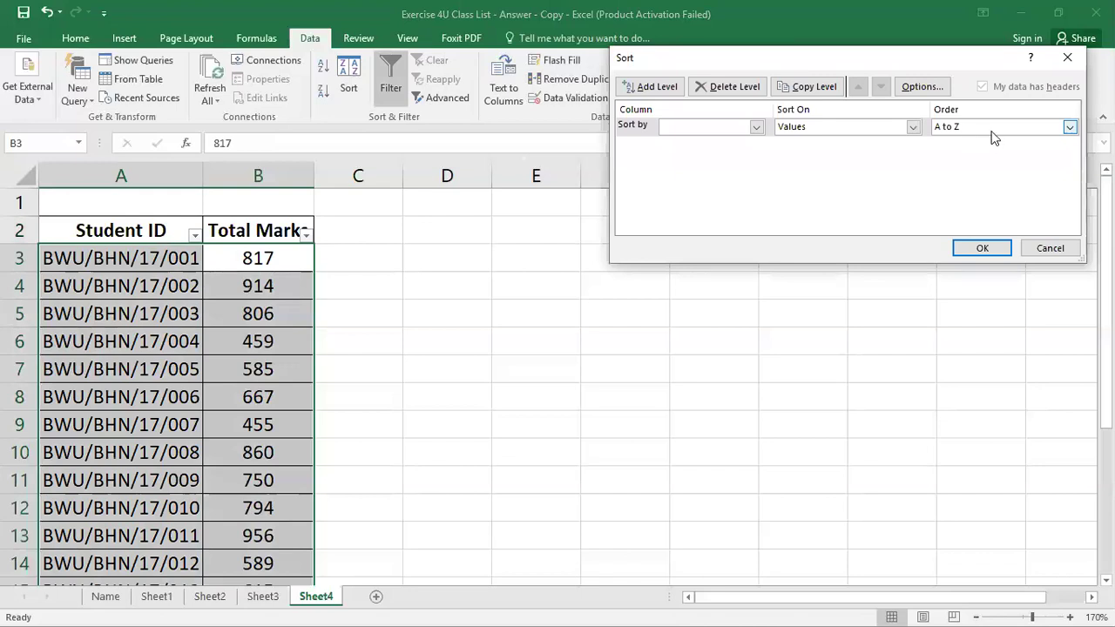
left_click(962, 127)
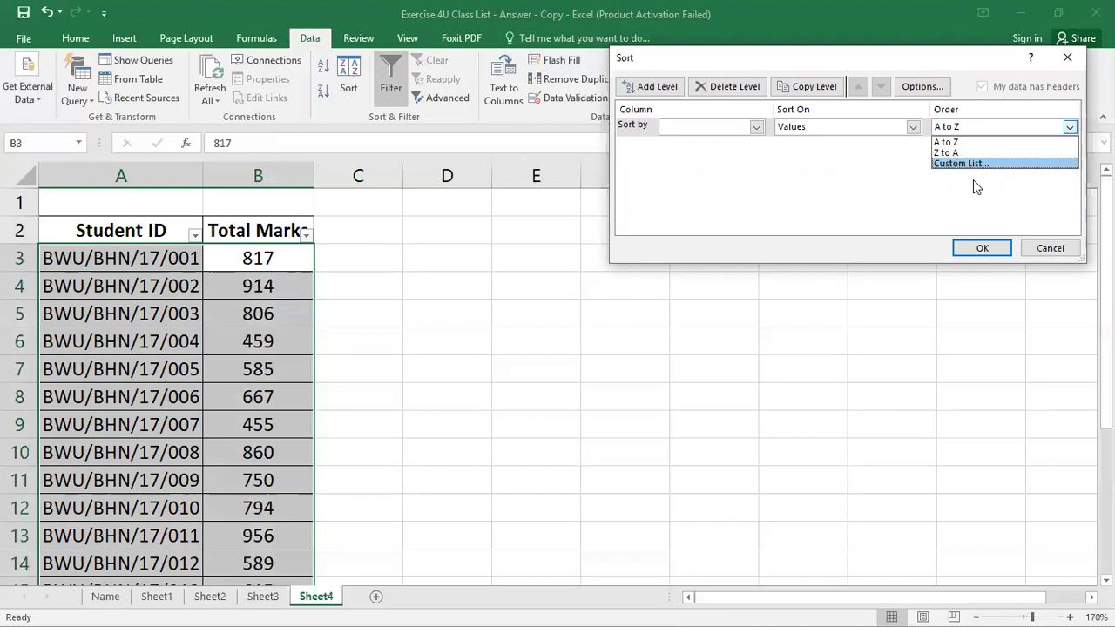
left_click(1047, 251)
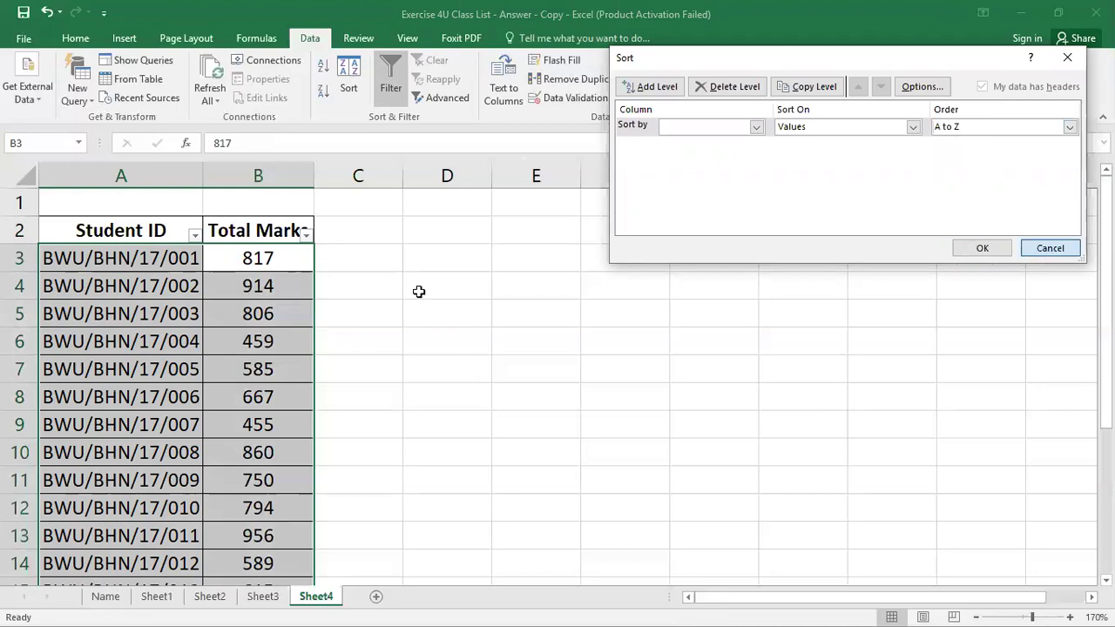
key("Escape")
Remove the filter controls from the Student ID and Total Marks headers
left_click(84, 40)
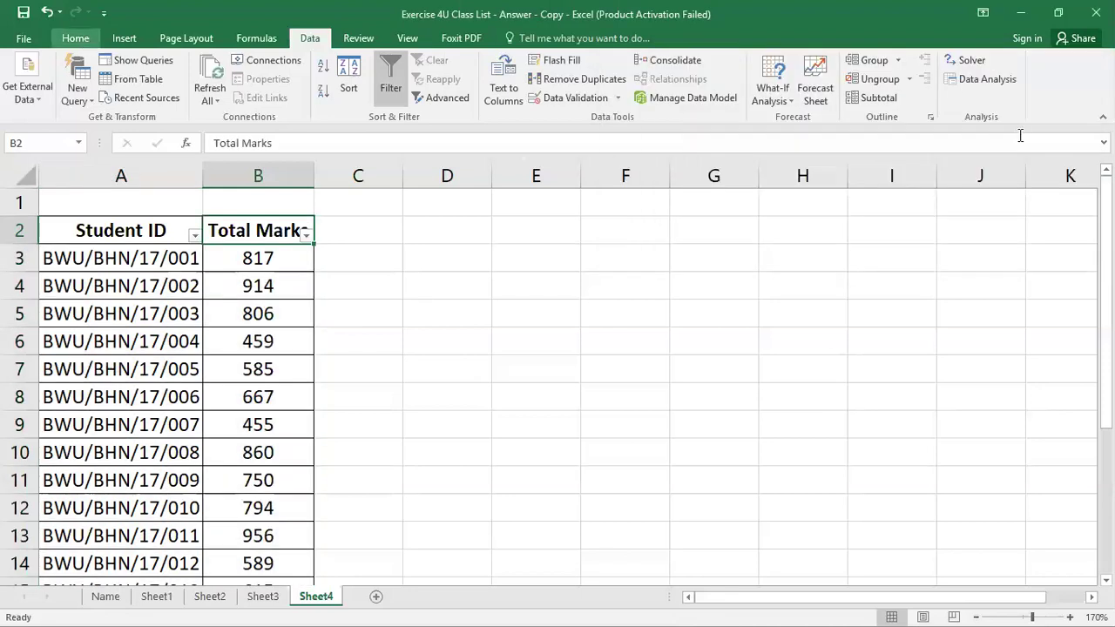
key("ctrl+shift+l")
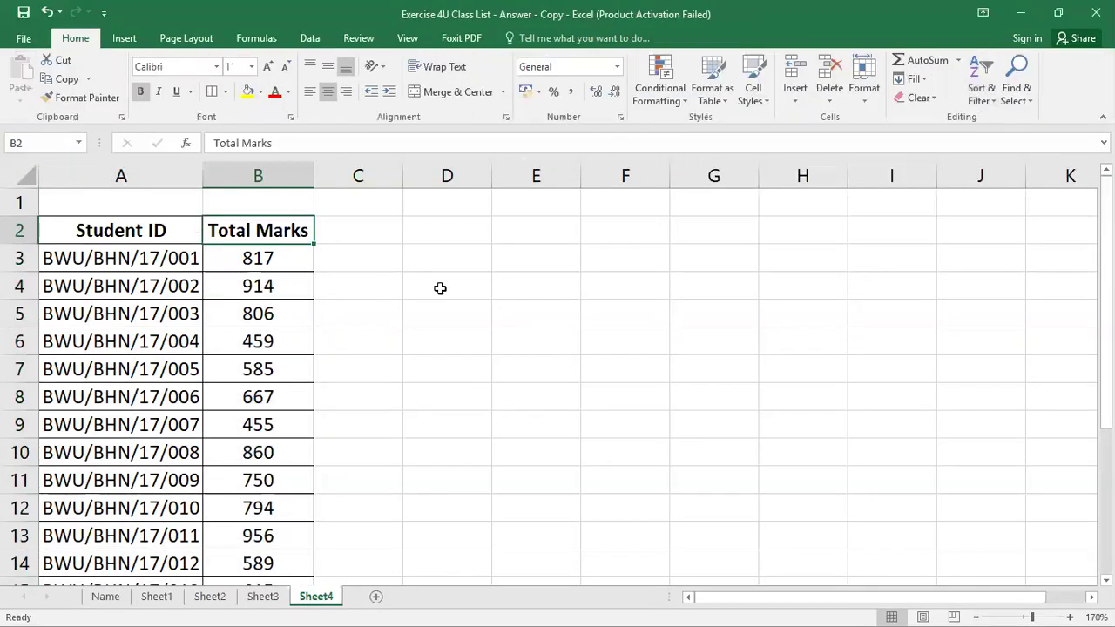
left_click(261, 600)
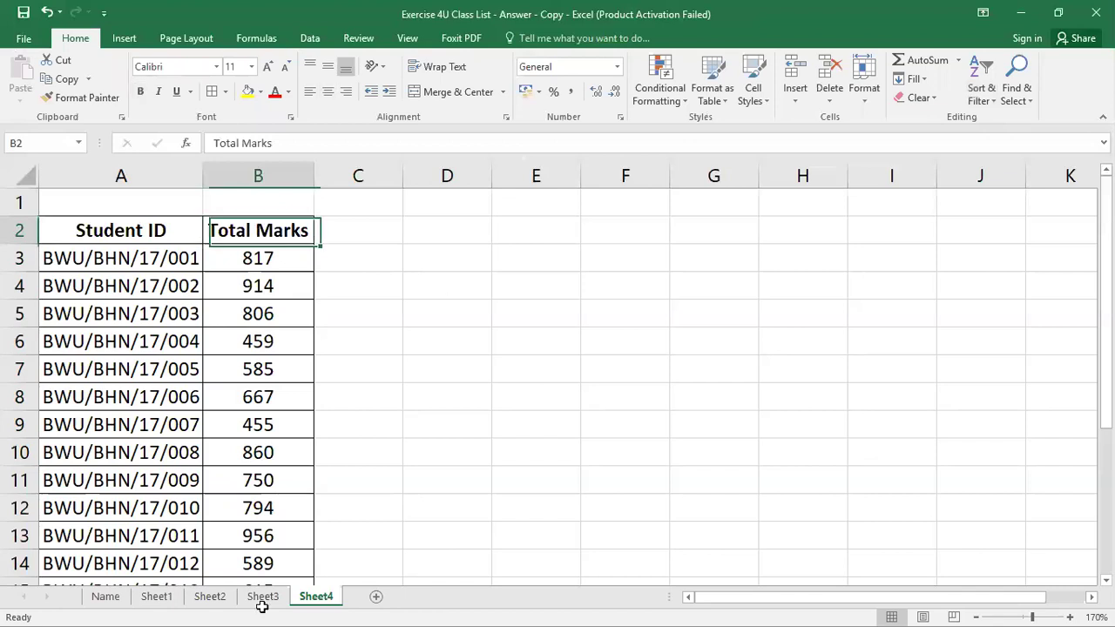
Select the Total Marks column from B2 to B22 and start a new icon set formatting rule for it
key("ctrl+shift+Down")
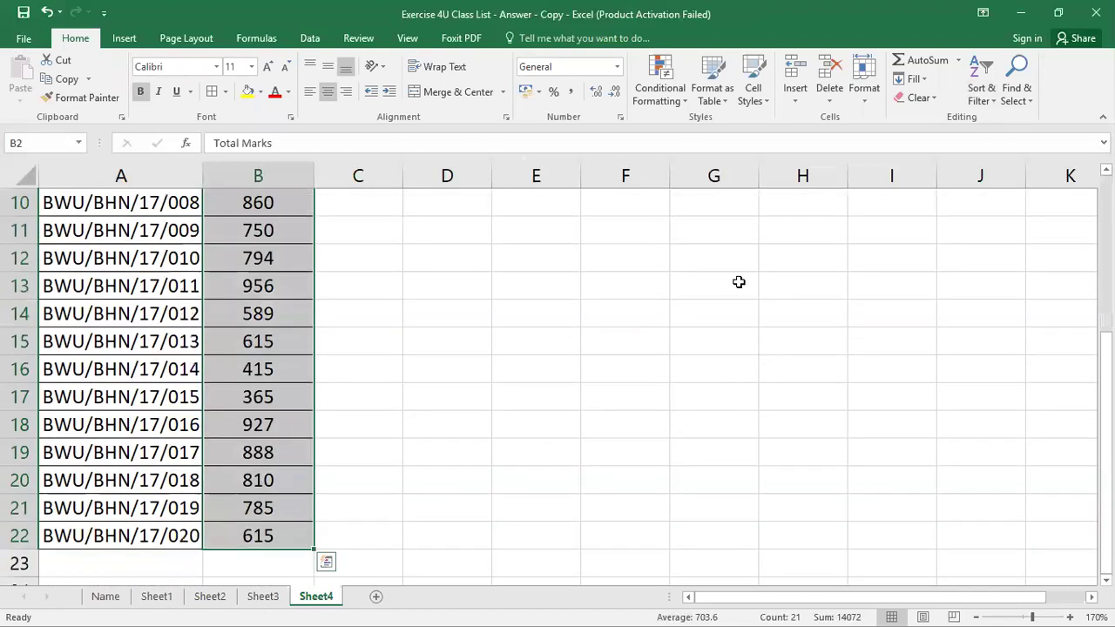
key("ctrl+BackSpace")
left_click(660, 94)
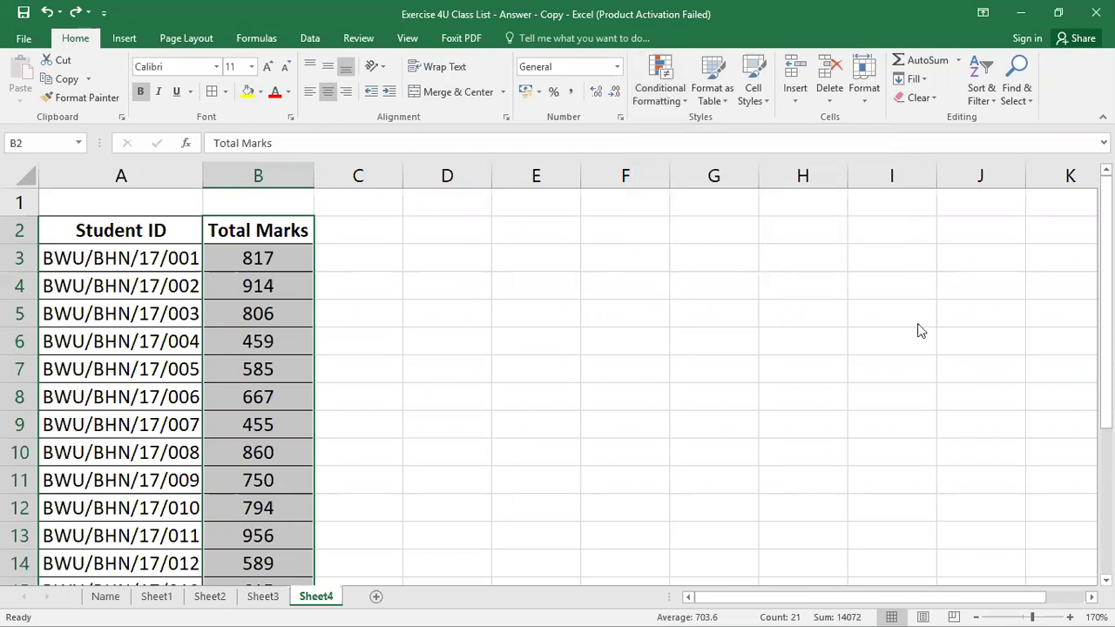
key("alt+h")
key("l")
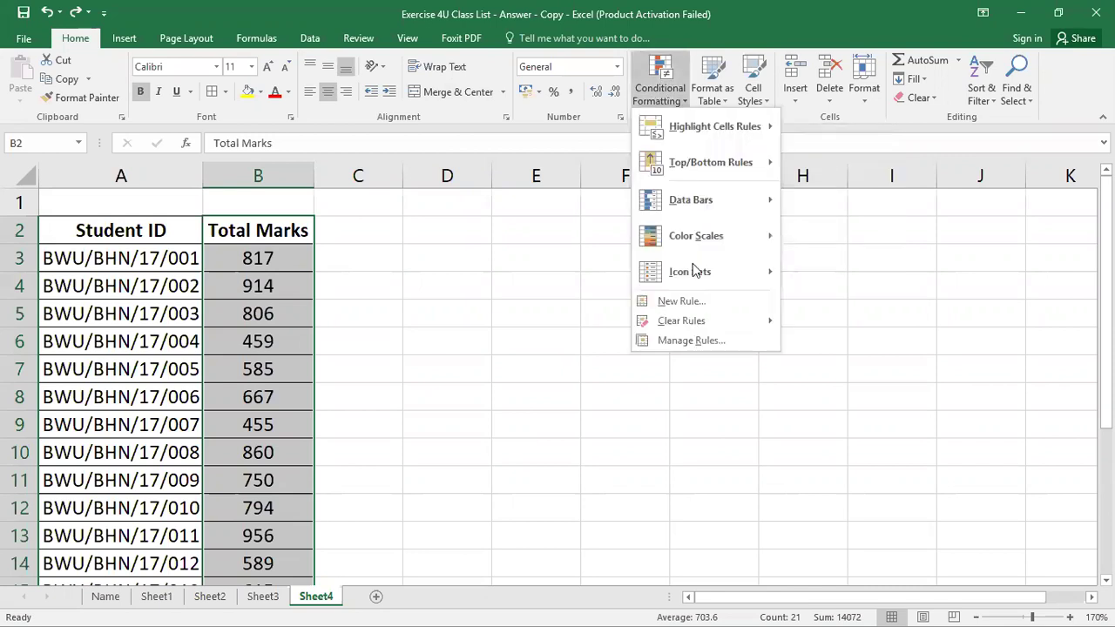
mouse_move(730, 273)
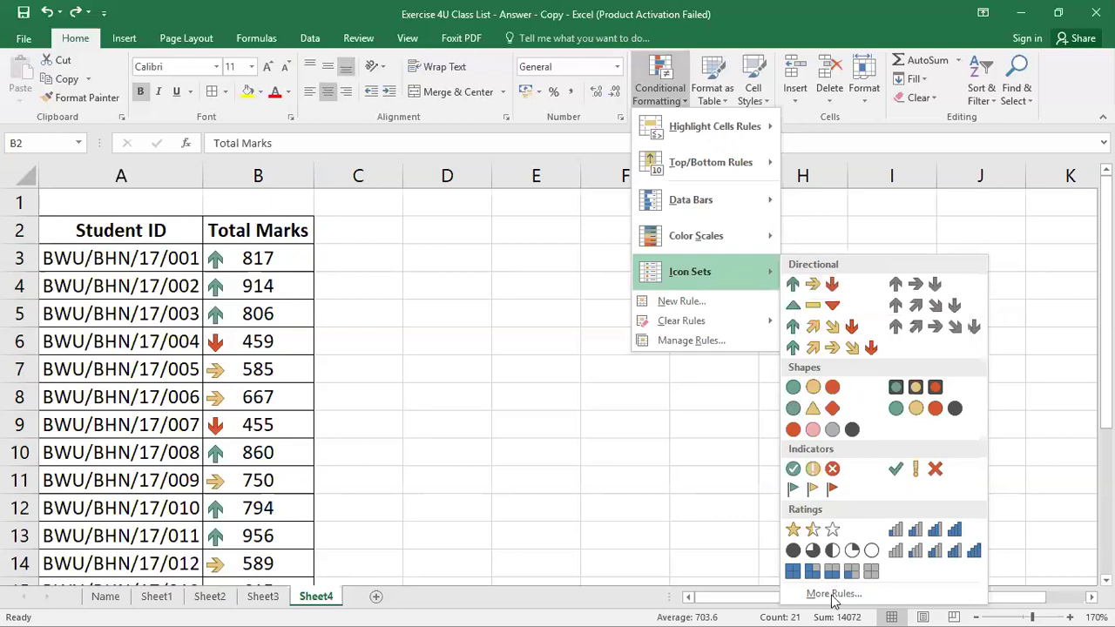
left_click(802, 593)
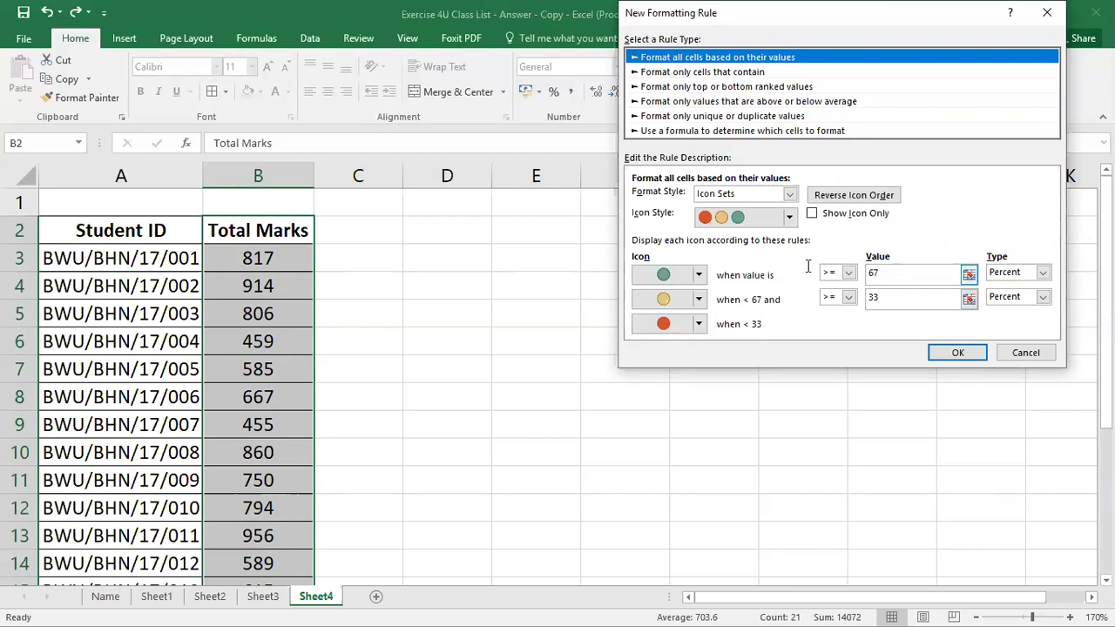
Set the icon rule to green at 75 percent or more and yellow at 50 percent or more, and apply it
left_click_drag(881, 273, 807, 265)
type("75")
left_click(902, 299)
left_click(902, 354)
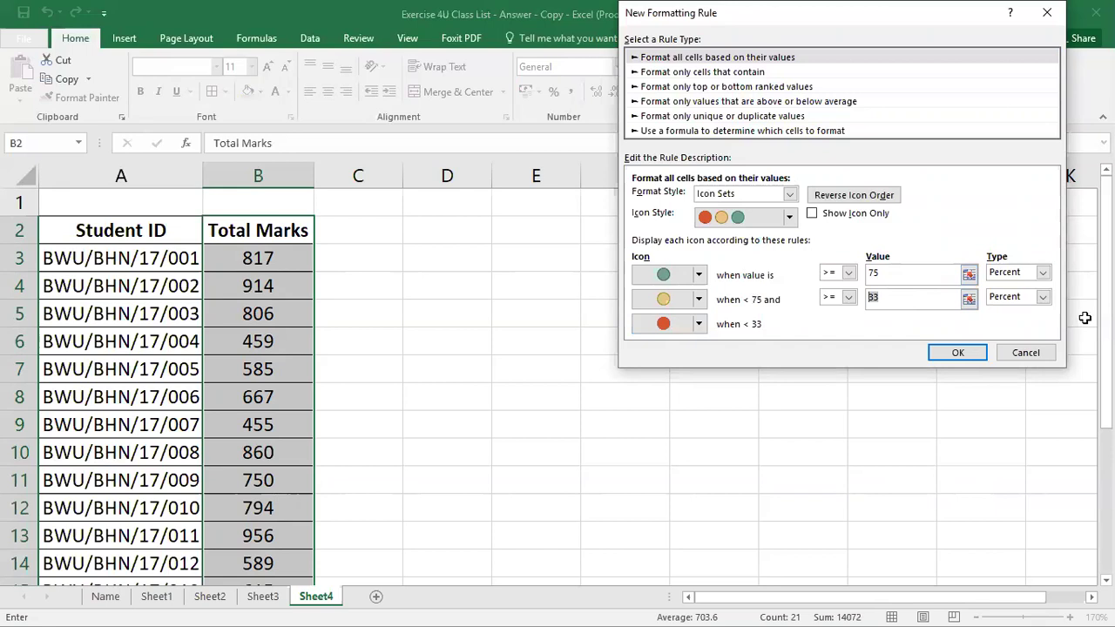
type("50")
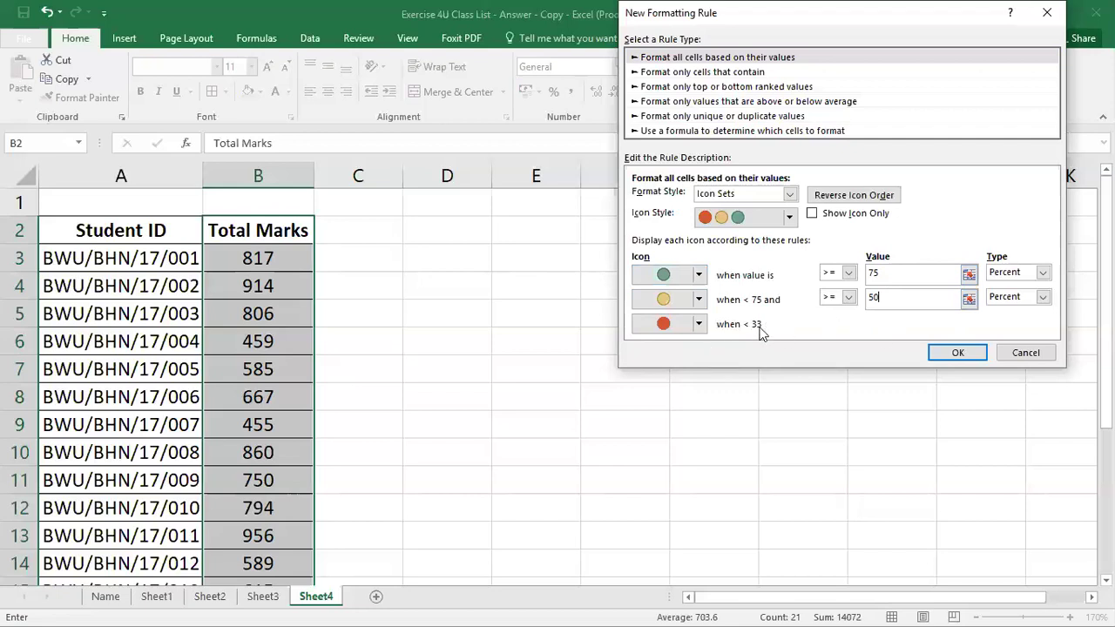
left_click(946, 359)
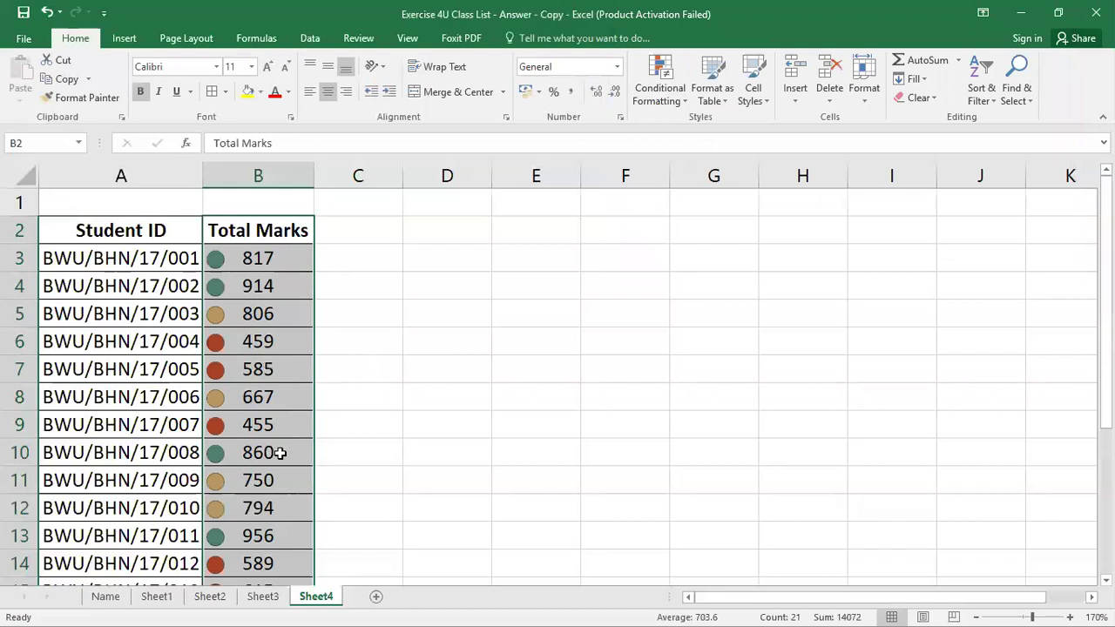
Preview the coloured three-arrow icon set on the Total Marks values without applying it
left_click(669, 91)
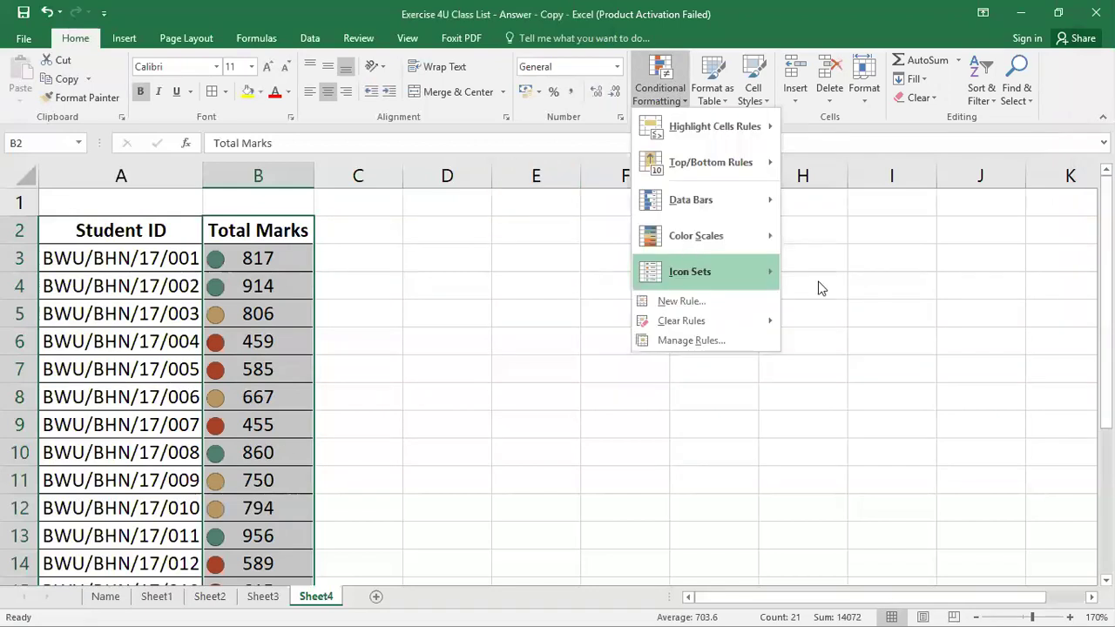
mouse_move(821, 289)
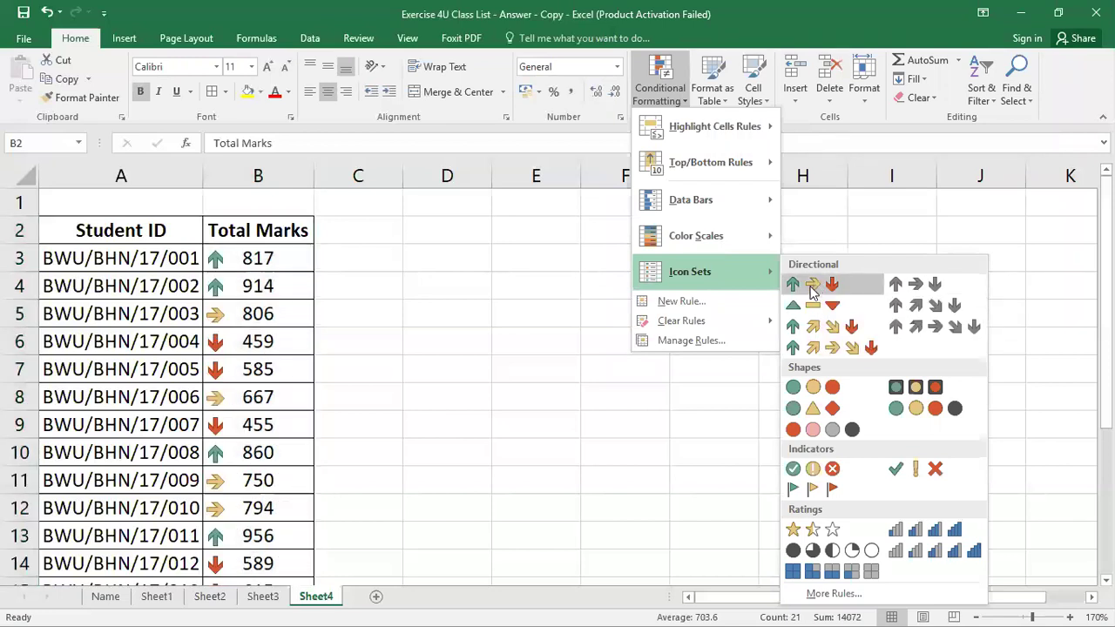
left_click(385, 328)
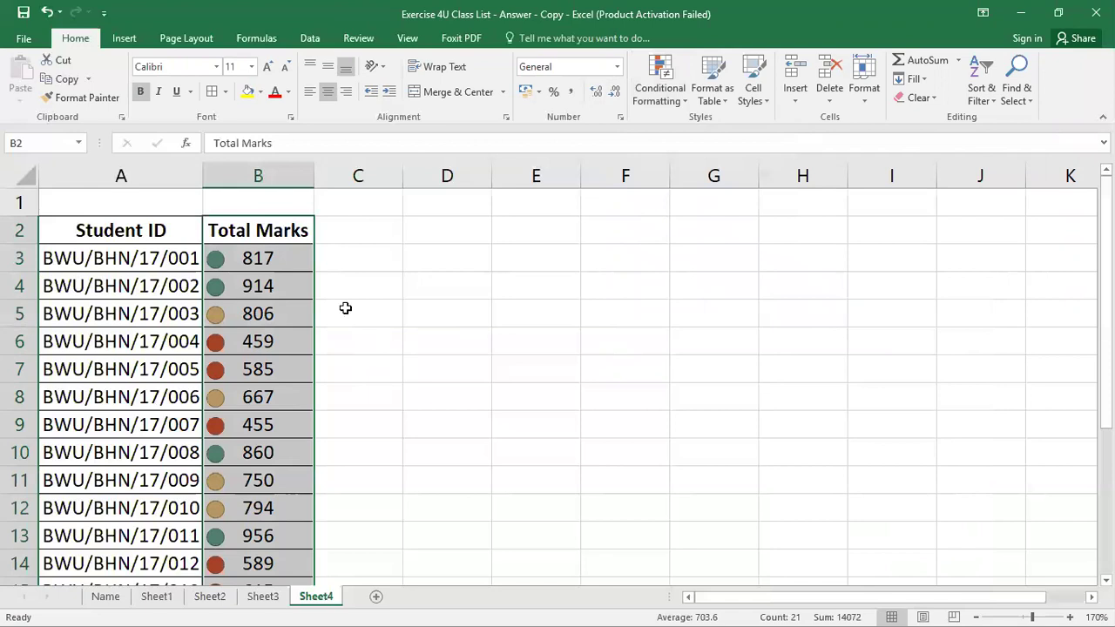
Undo the circle icon rule on Total Marks and look through the list down to its last rows
key("ctrl+z")
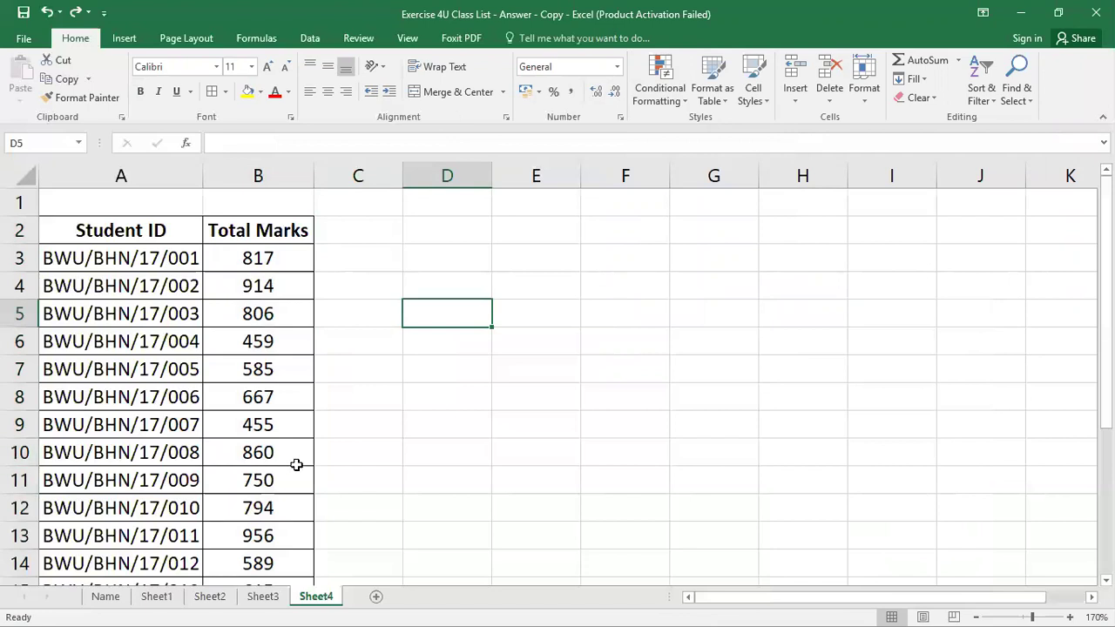
scroll(297, 465, "down", 1)
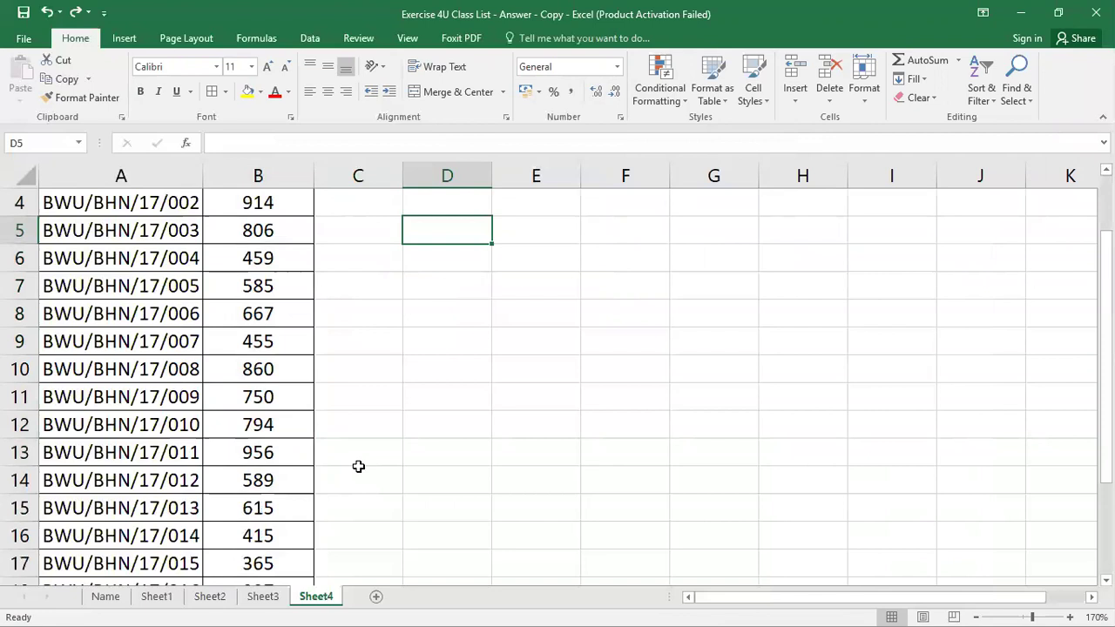
scroll(357, 465, "down", 3)
scroll(442, 170, "up", 4)
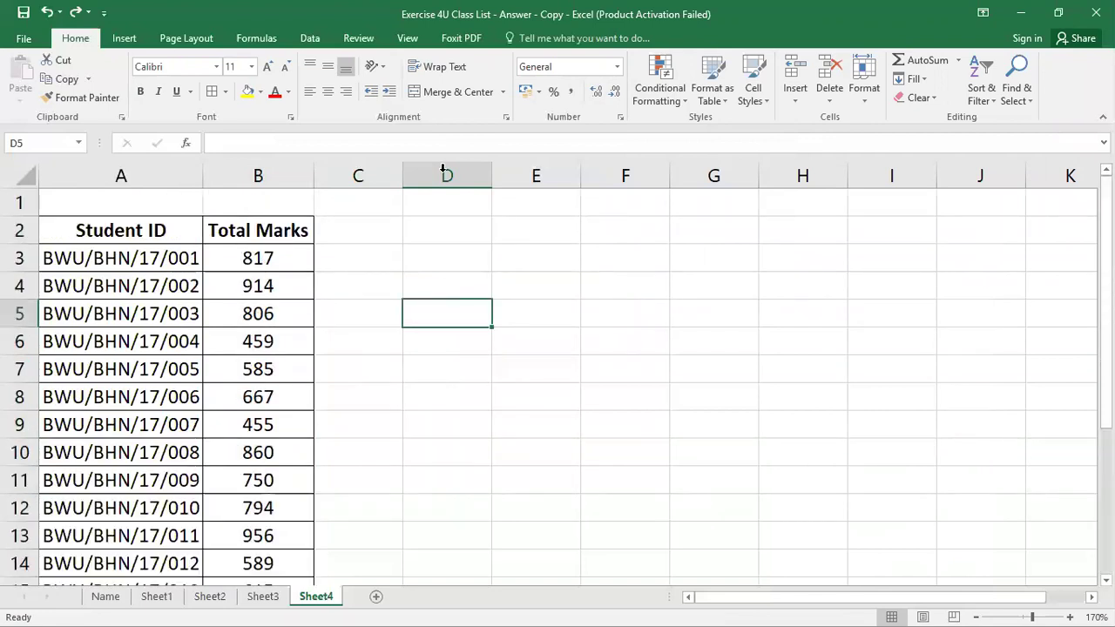